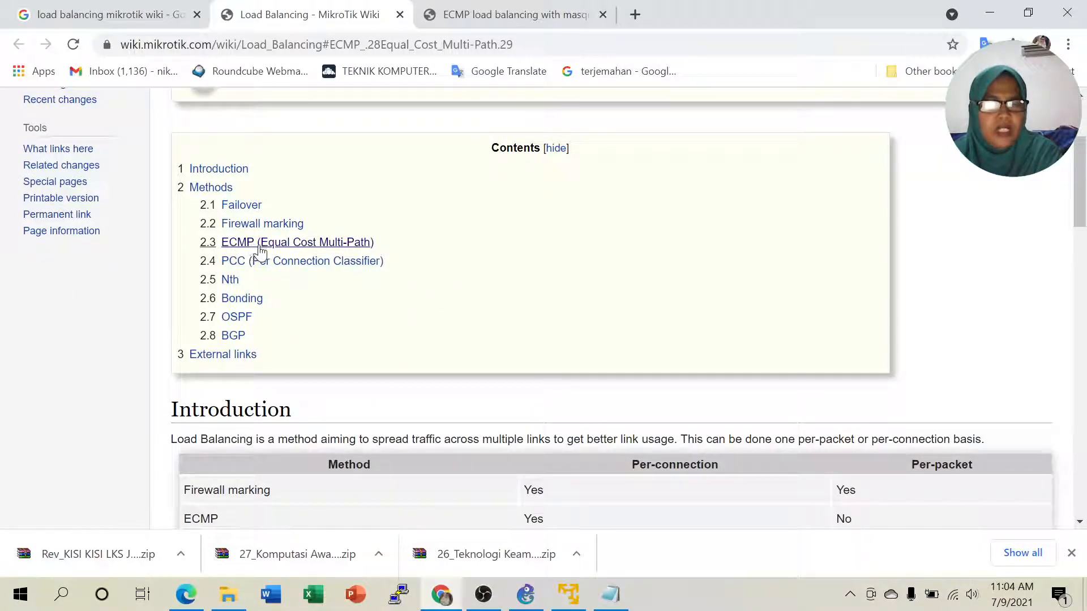
- Highlight ECMP and its per-connection value in the method table, then go to the ECMP masquerade article
scroll(472, 274, "down", 3)
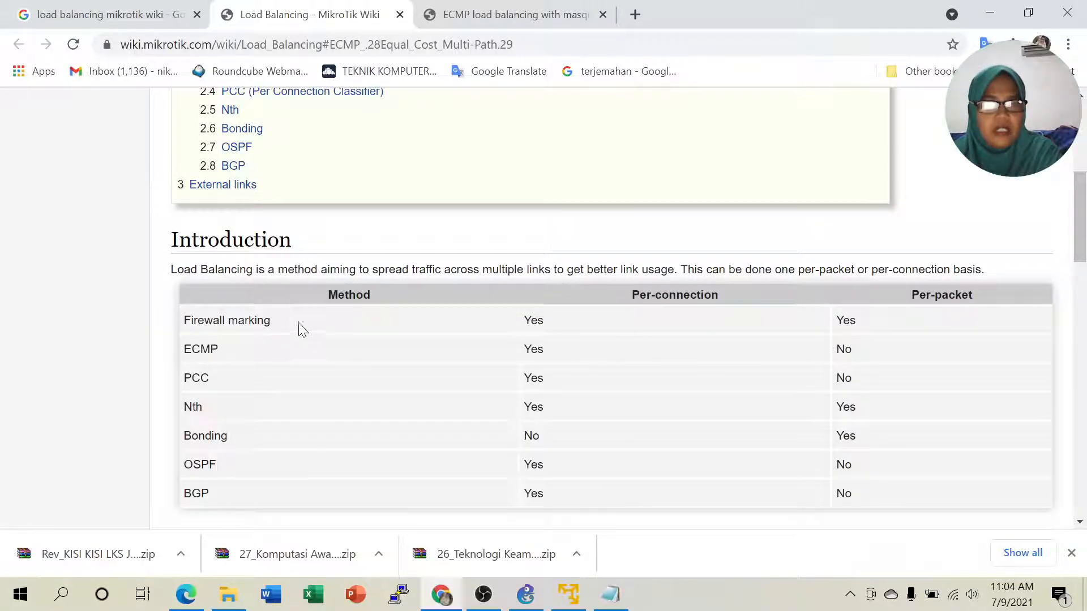
left_click_drag(183, 349, 362, 353)
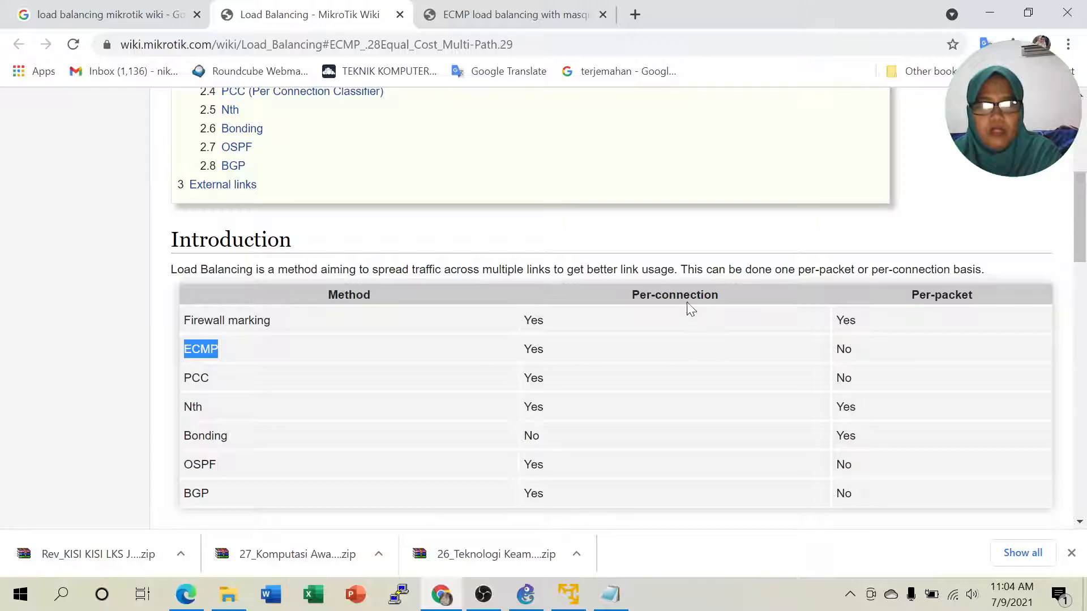
left_click_drag(522, 350, 554, 355)
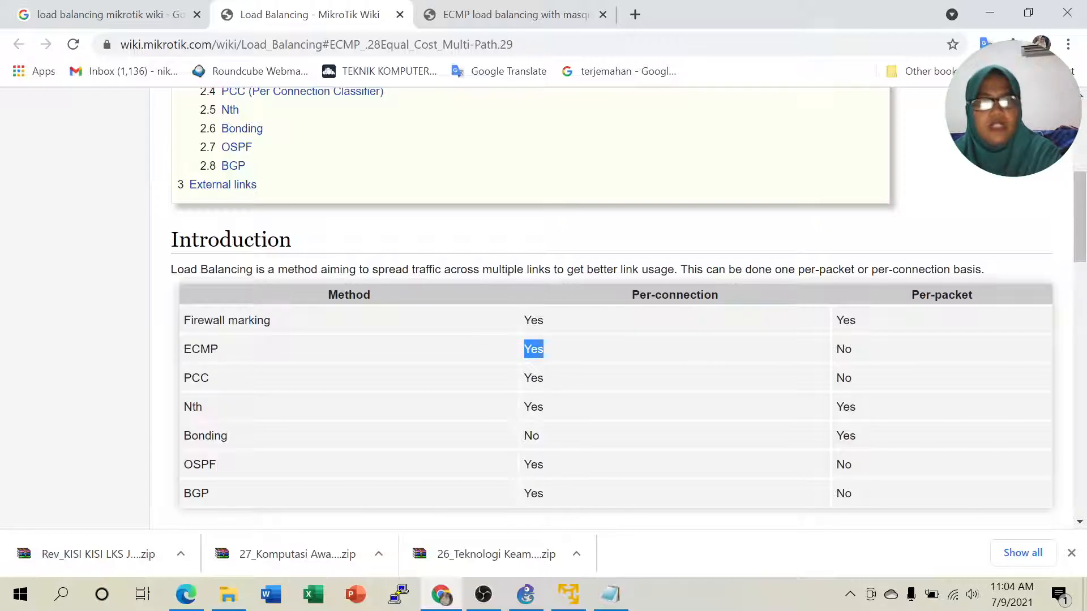
scroll(548, 348, "down", 5)
scroll(548, 346, "down", 3)
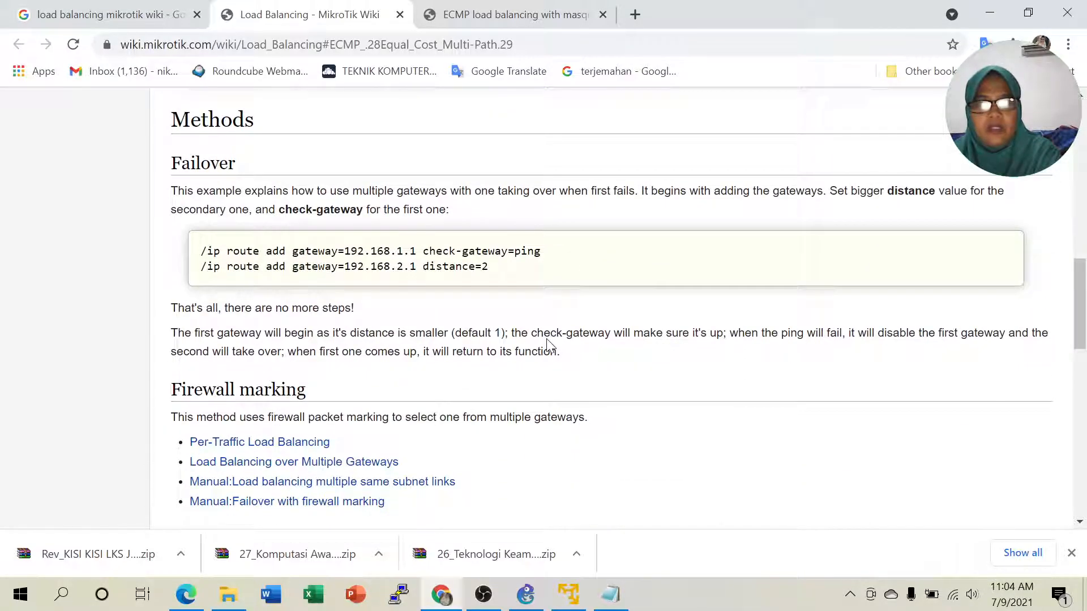
key("ctrl+Tab")
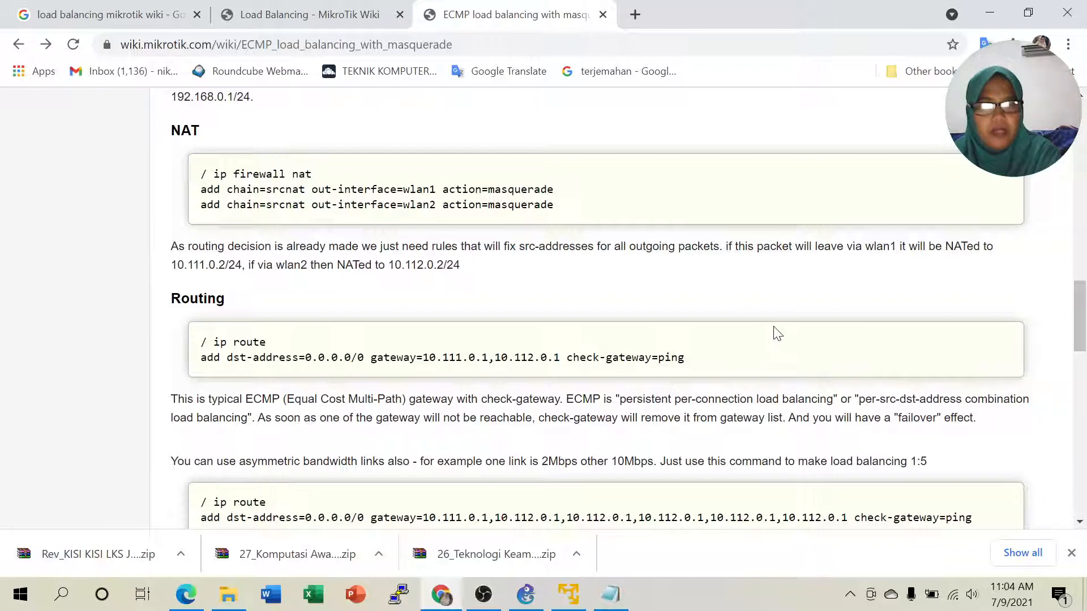
scroll(778, 332, "down", 3)
scroll(778, 331, "up", 3)
scroll(769, 332, "down", 3)
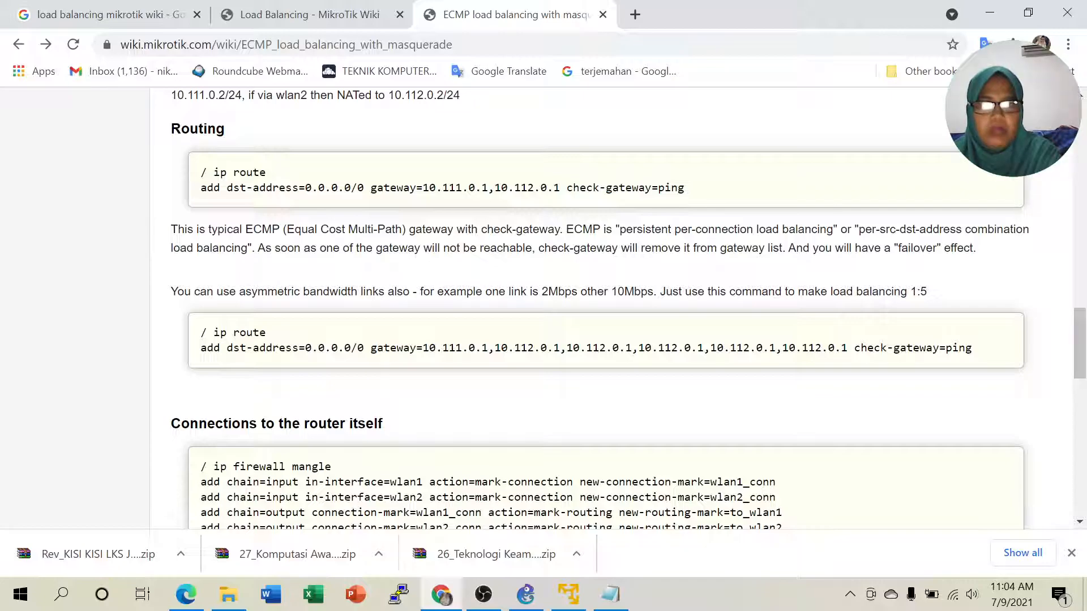
left_click_drag(625, 229, 1013, 229)
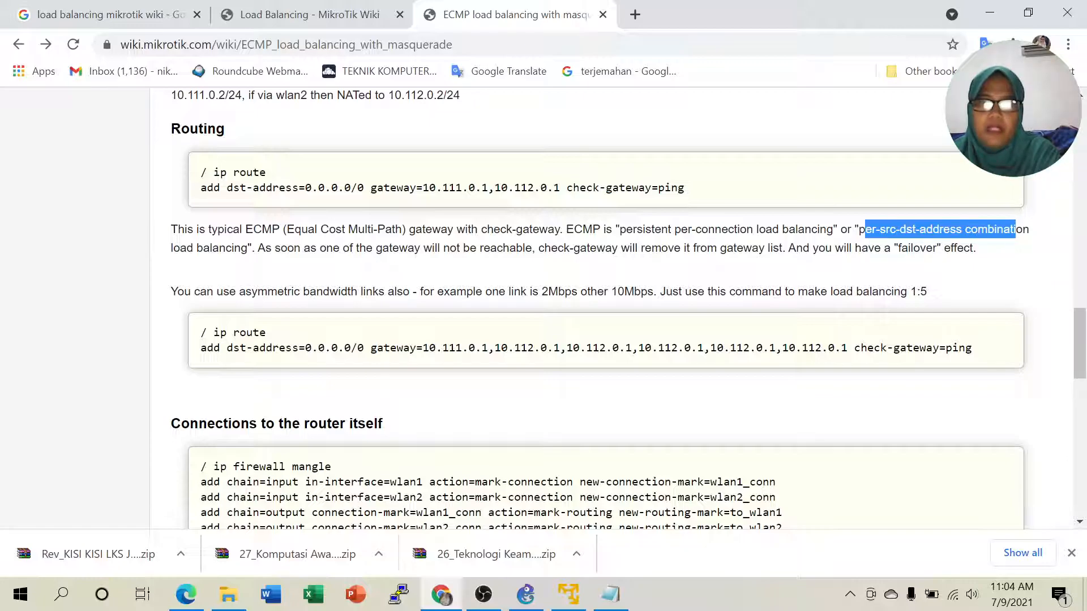
left_click(1013, 229)
left_click_drag(864, 229, 934, 228)
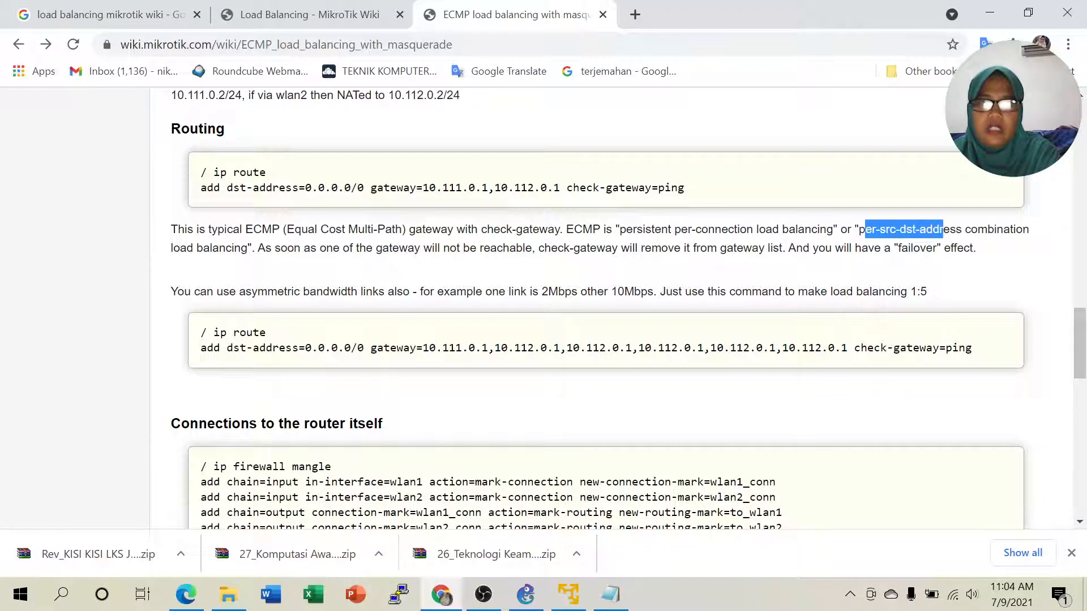
left_click(935, 227)
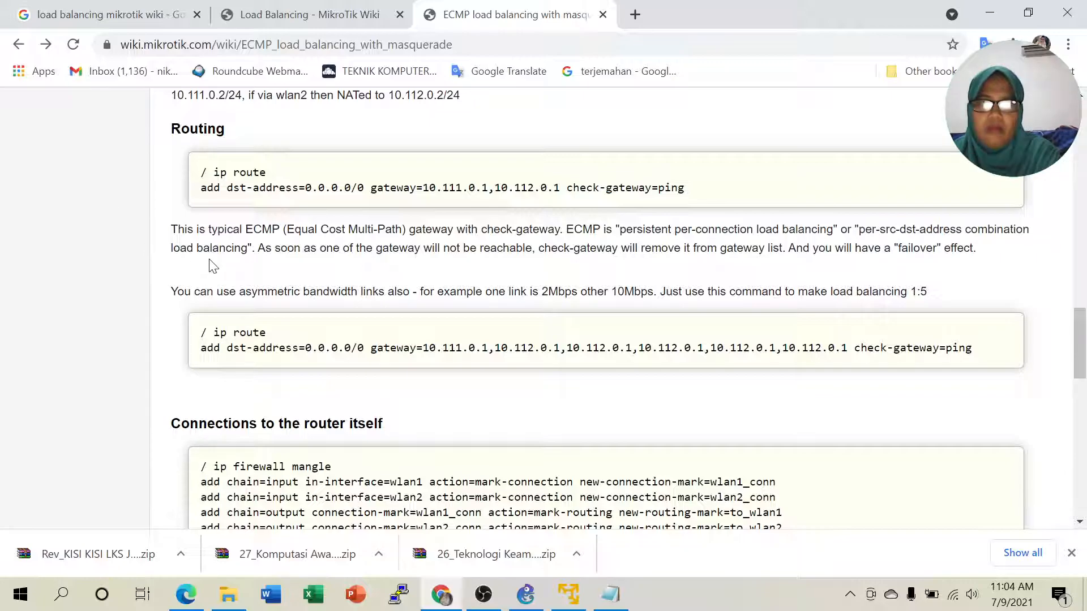
left_click_drag(674, 229, 788, 230)
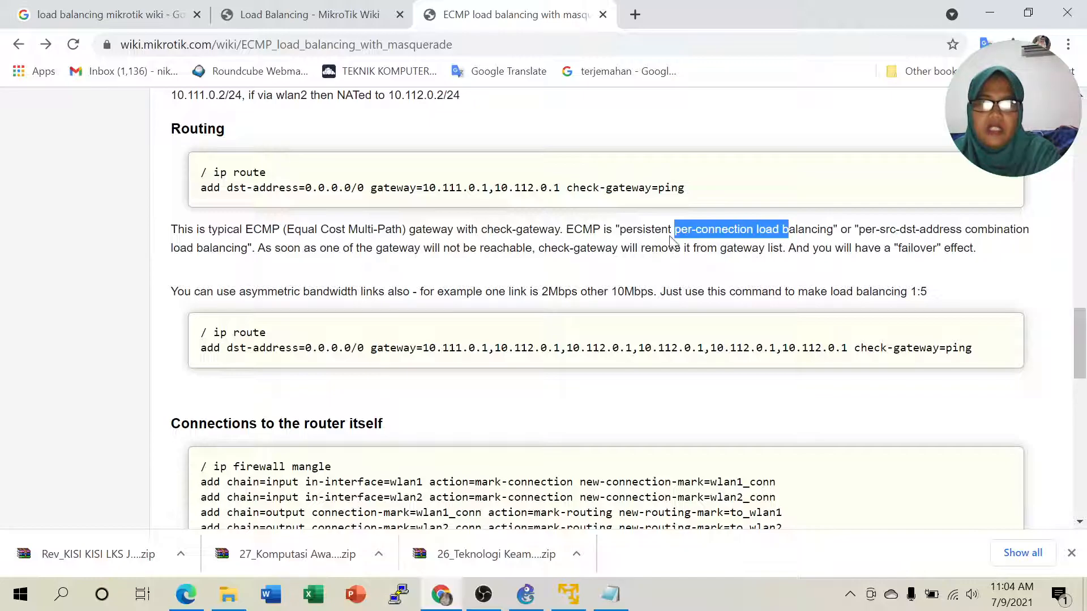
left_click_drag(633, 229, 772, 229)
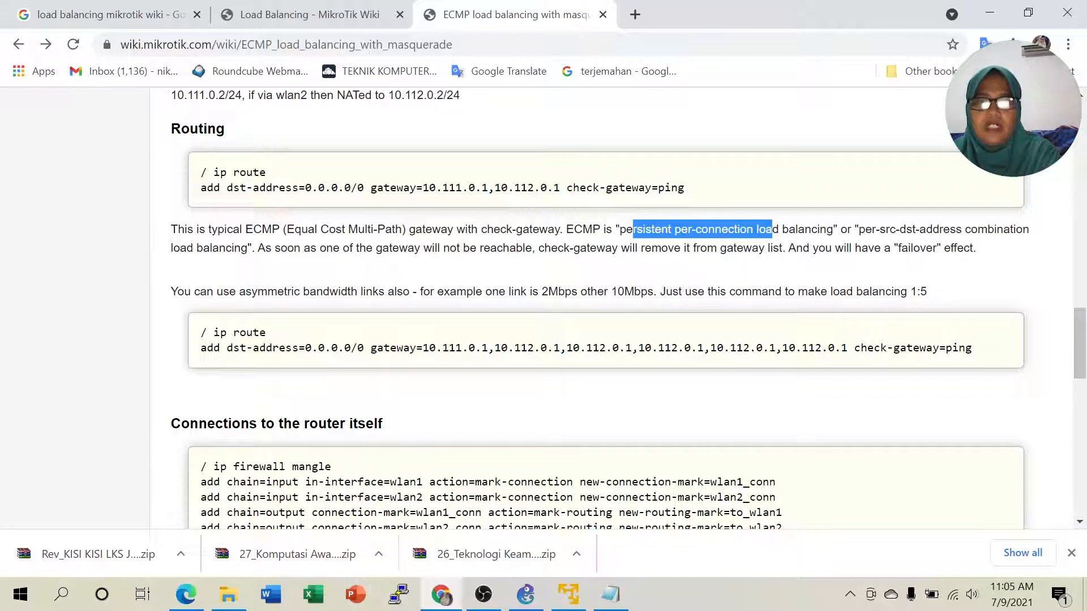
left_click_drag(304, 248, 525, 248)
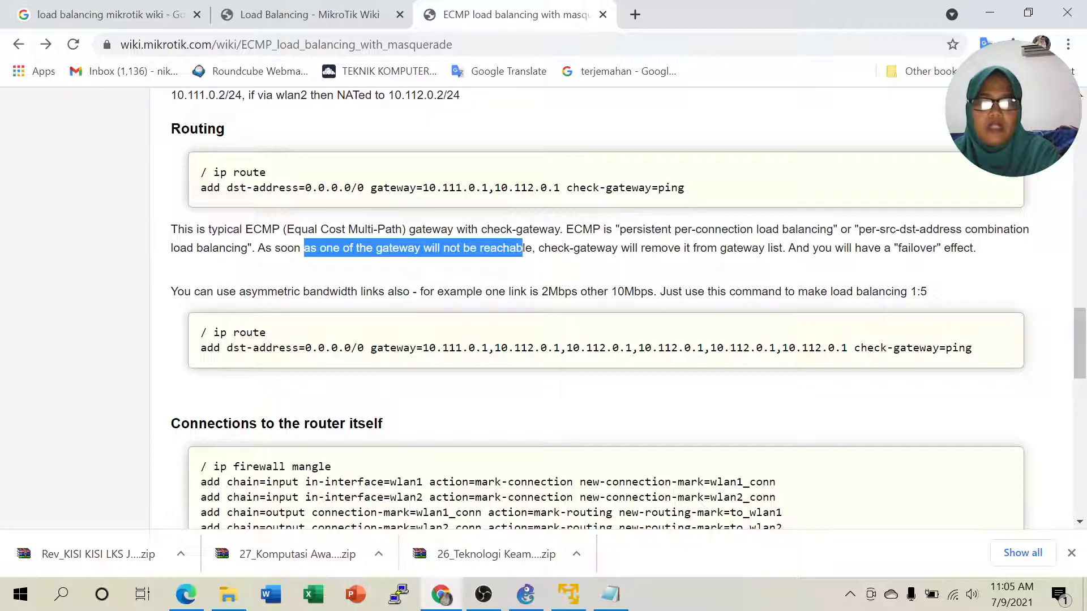
left_click(522, 248)
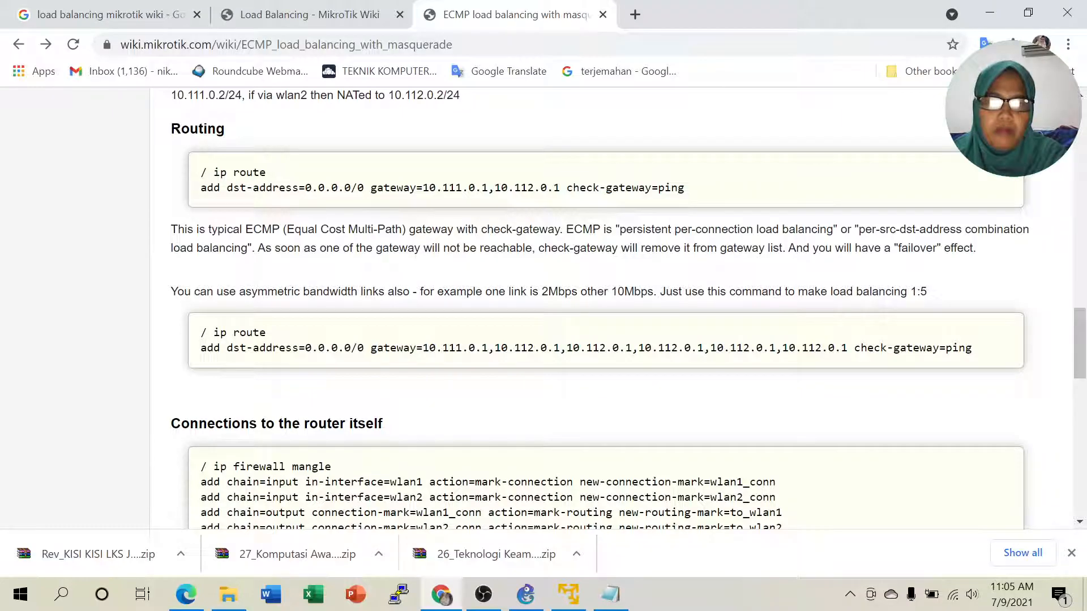
left_click_drag(480, 248, 535, 248)
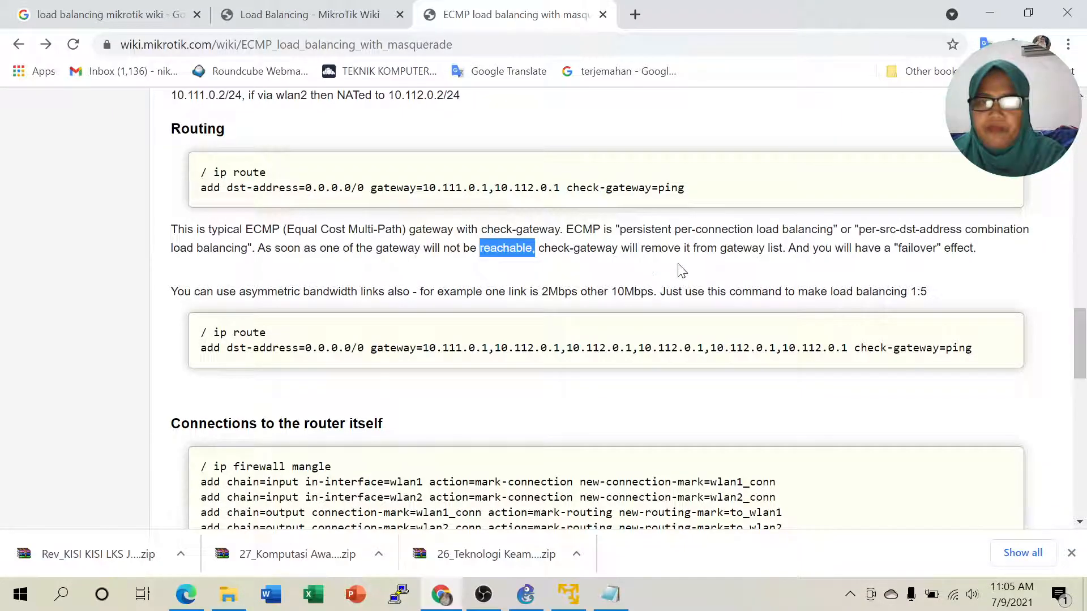
left_click(696, 256)
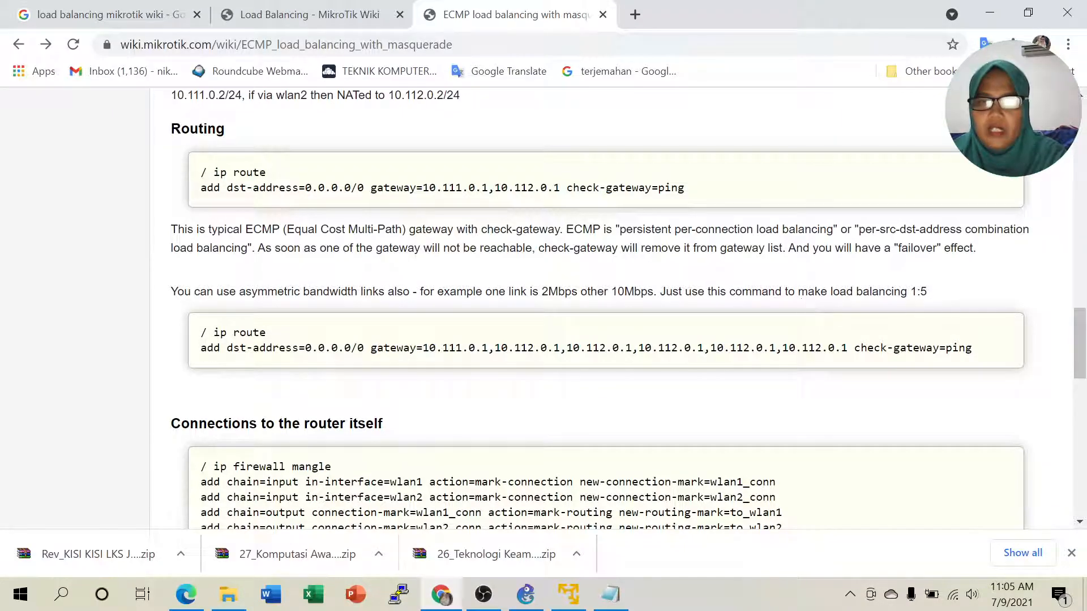
left_click_drag(900, 248, 940, 248)
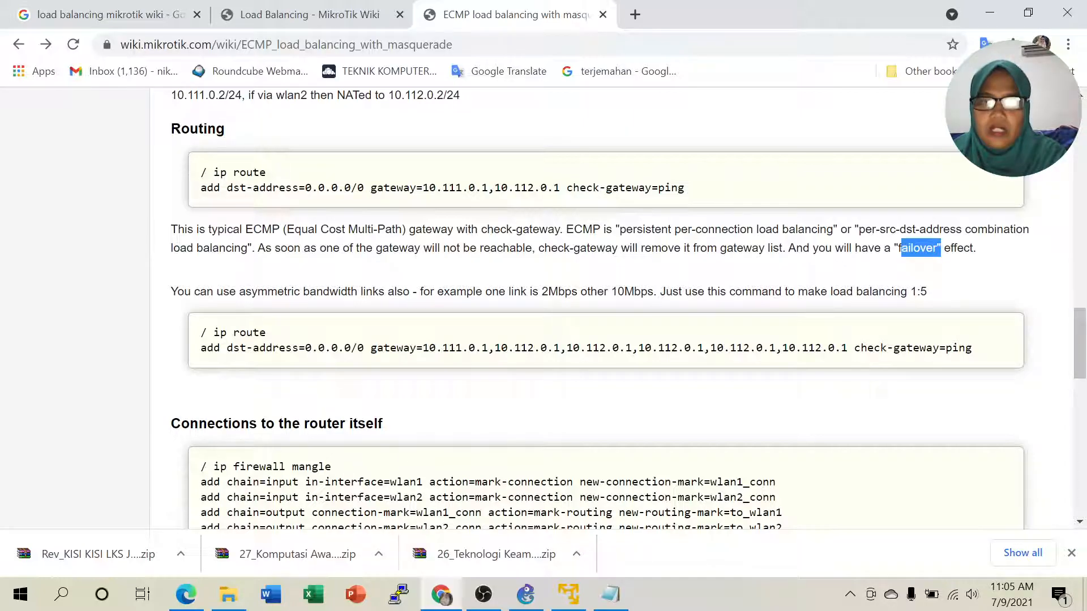
left_click_drag(621, 248, 694, 261)
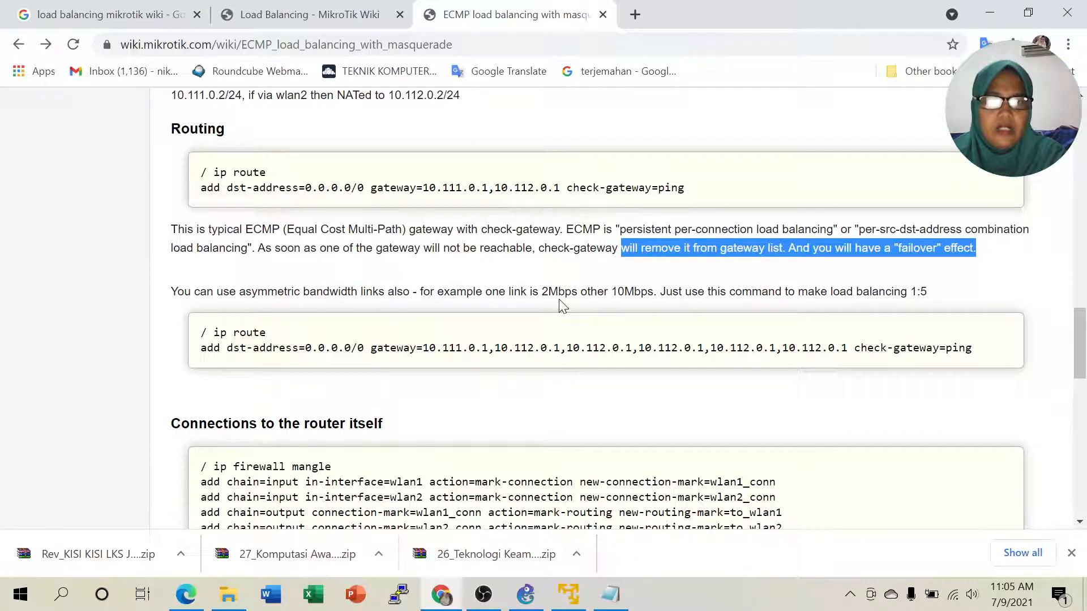
left_click(430, 308)
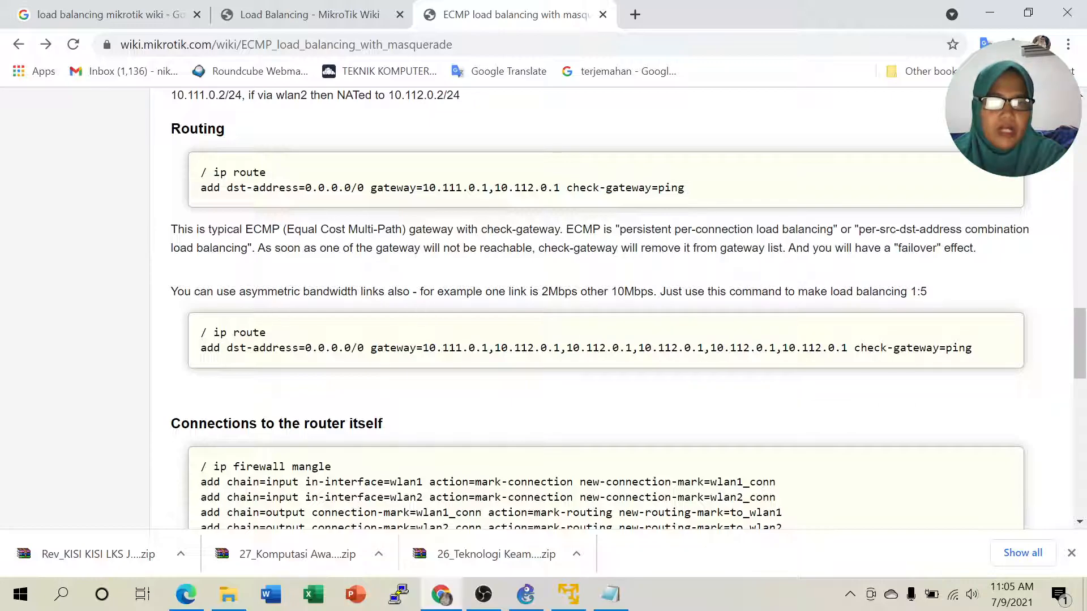
left_click_drag(239, 292, 394, 294)
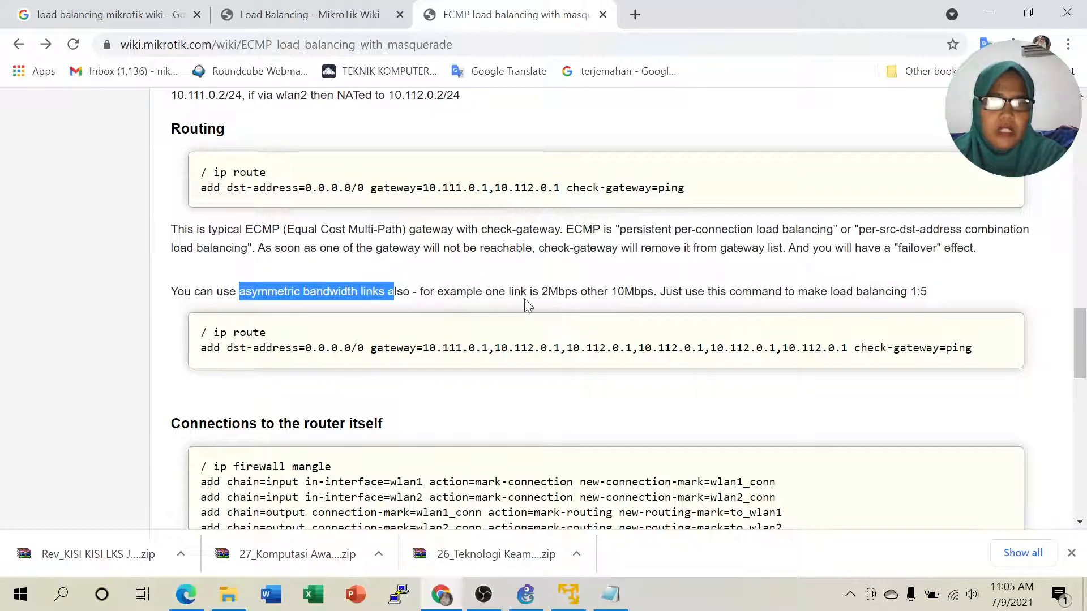
left_click_drag(540, 291, 647, 291)
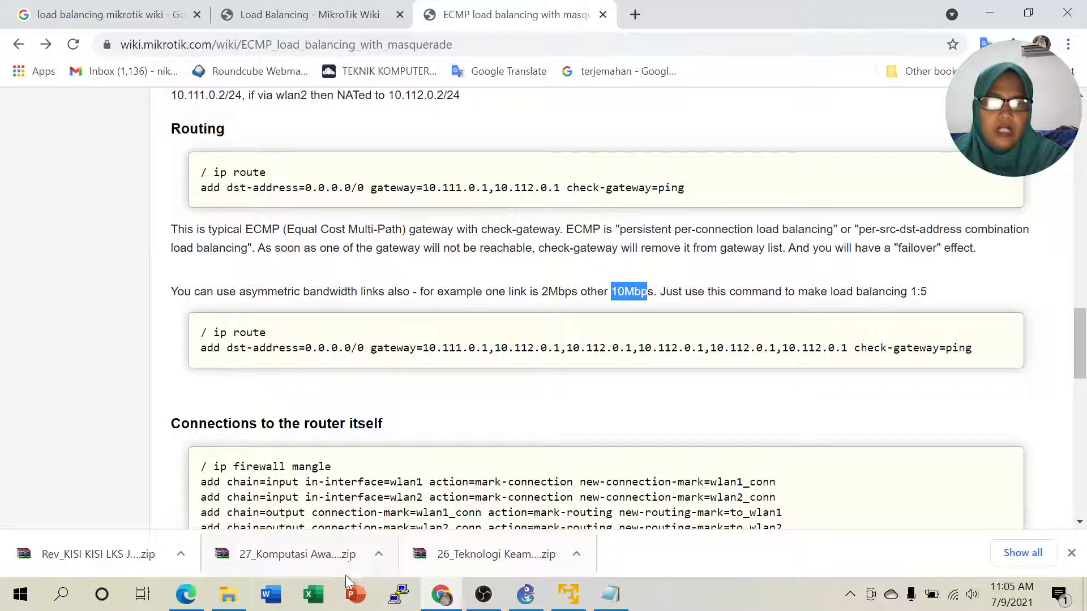
left_click(187, 594)
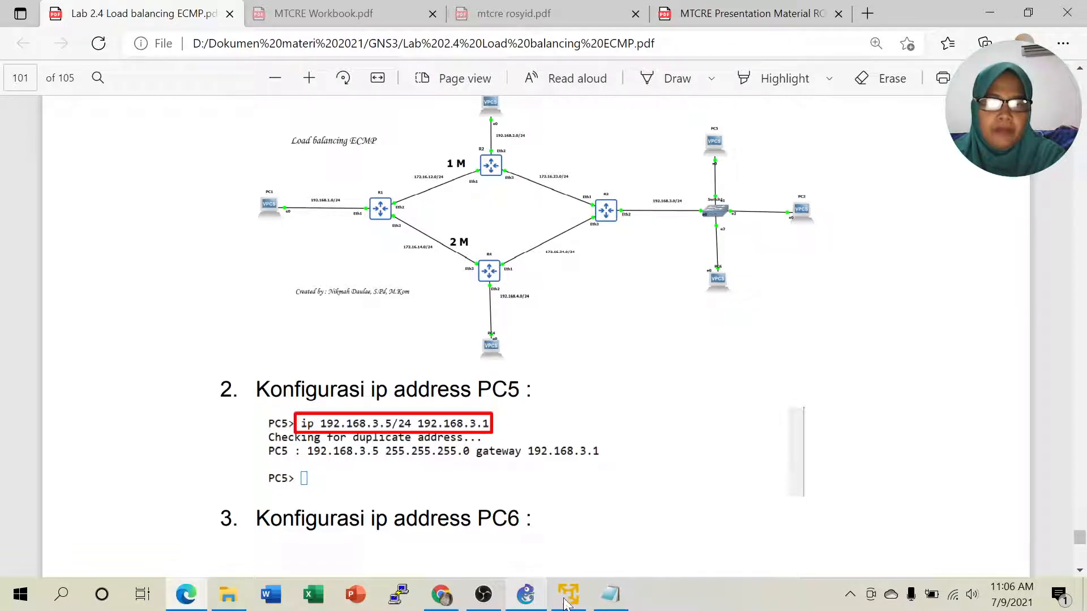
left_click(441, 595)
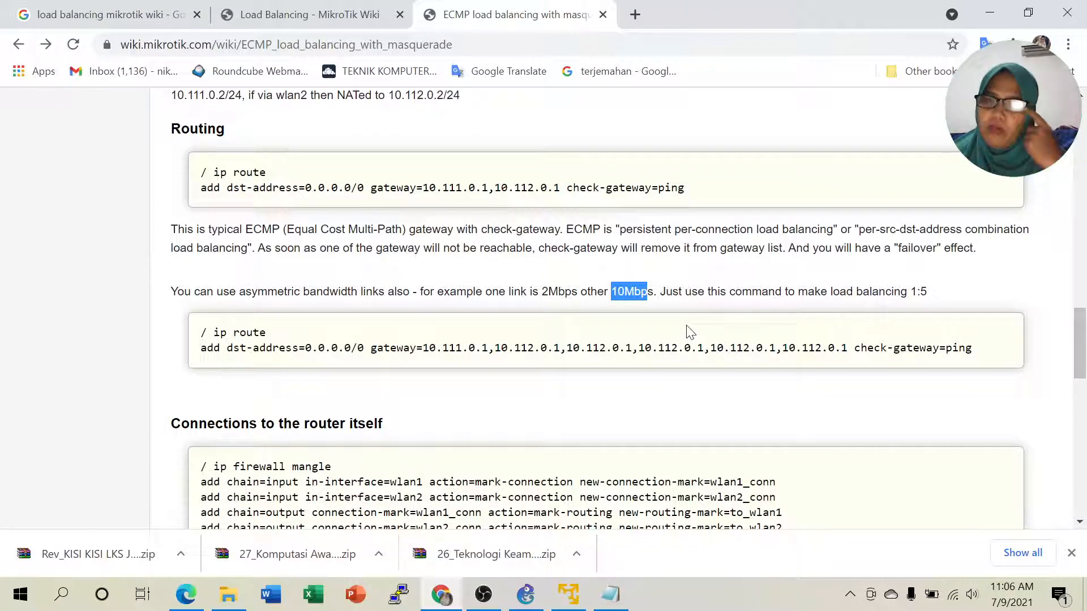
left_click(635, 292)
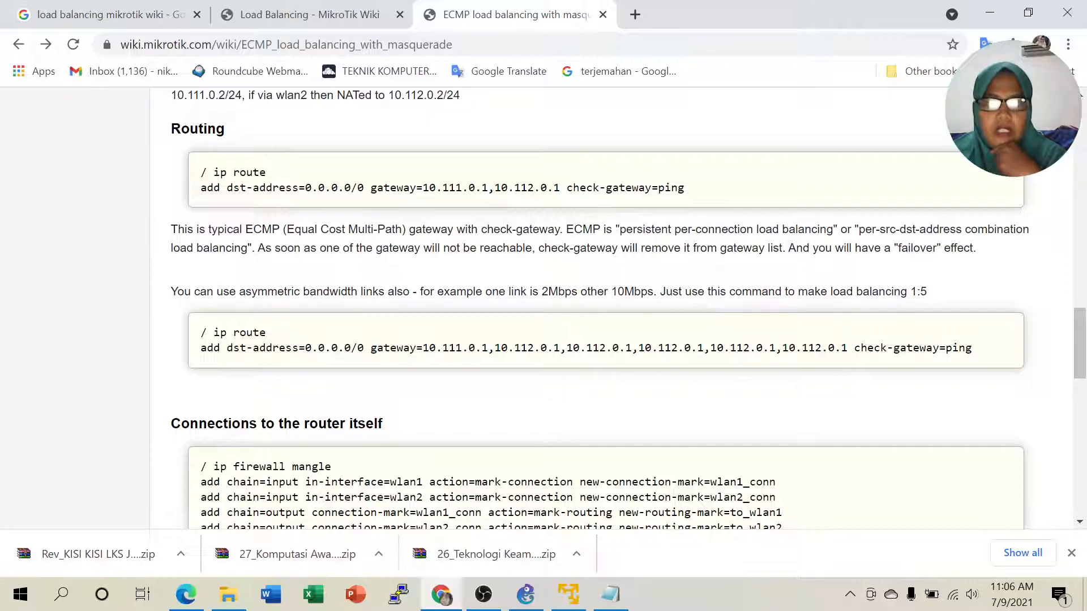
left_click_drag(545, 291, 660, 299)
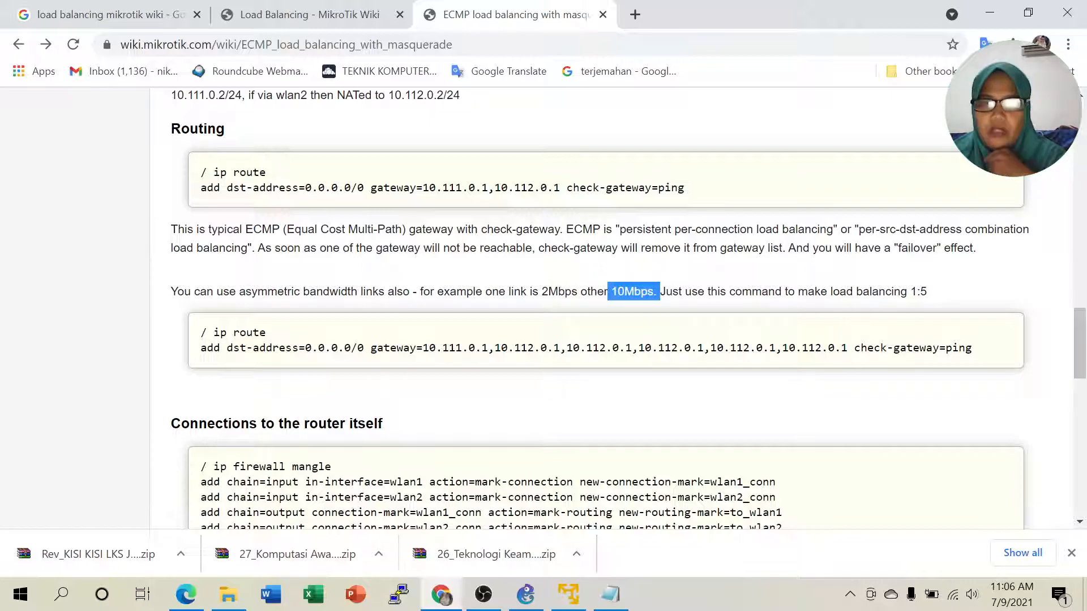
left_click_drag(909, 291, 934, 296)
left_click(943, 294)
left_click_drag(929, 293, 917, 293)
left_click_drag(612, 292, 647, 292)
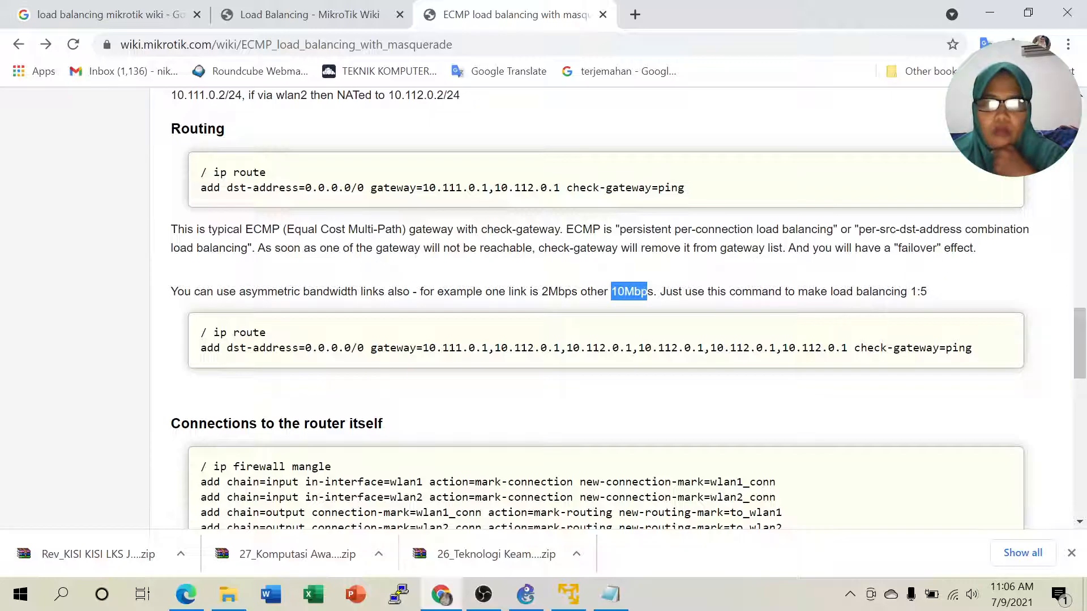
left_click_drag(921, 293, 933, 298)
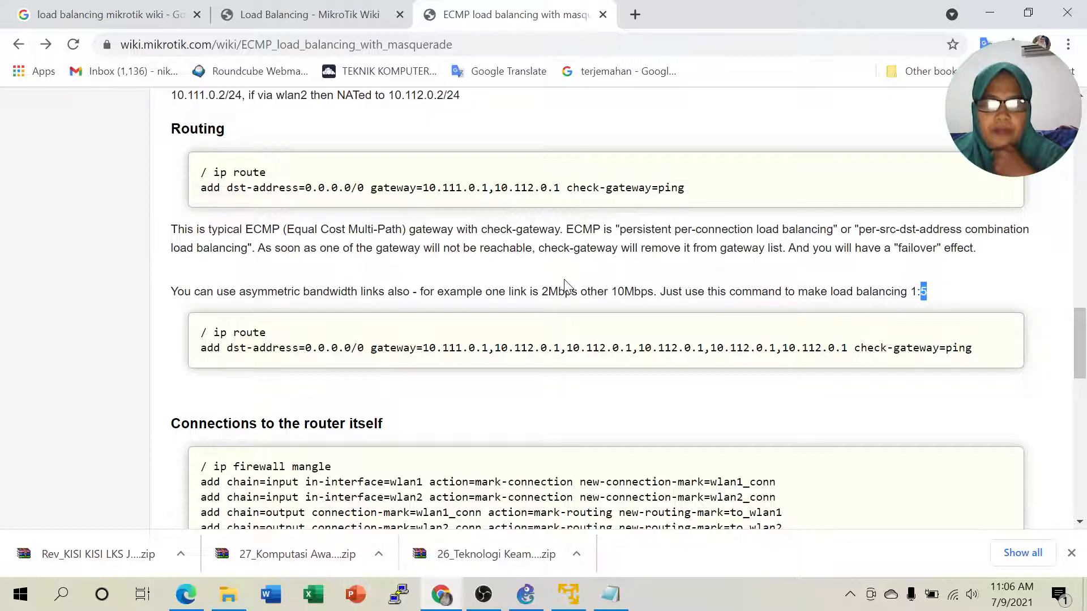
left_click_drag(542, 292, 578, 292)
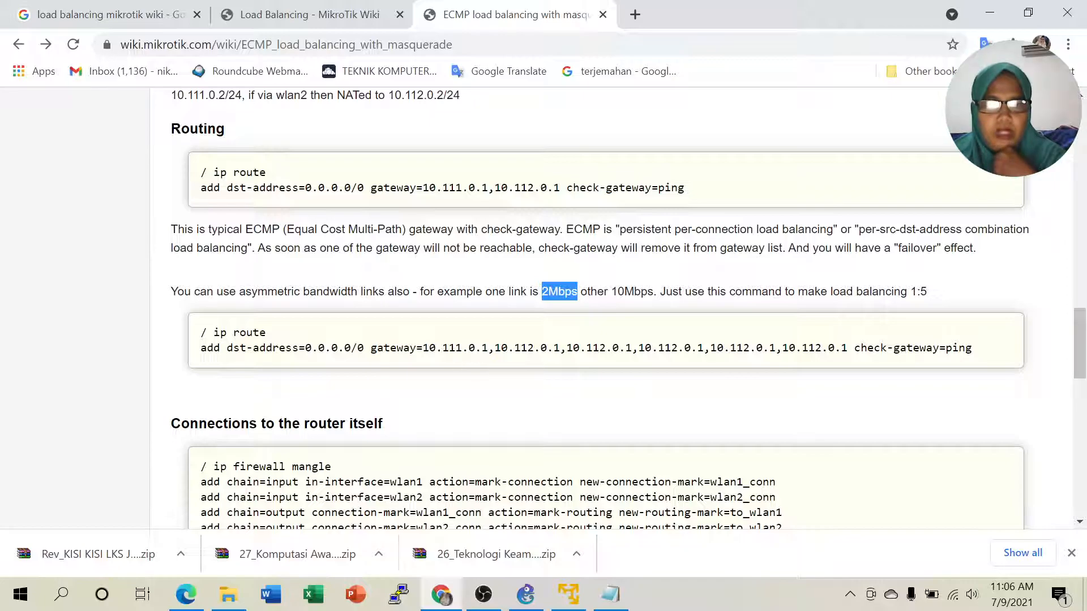
left_click_drag(489, 348, 422, 347)
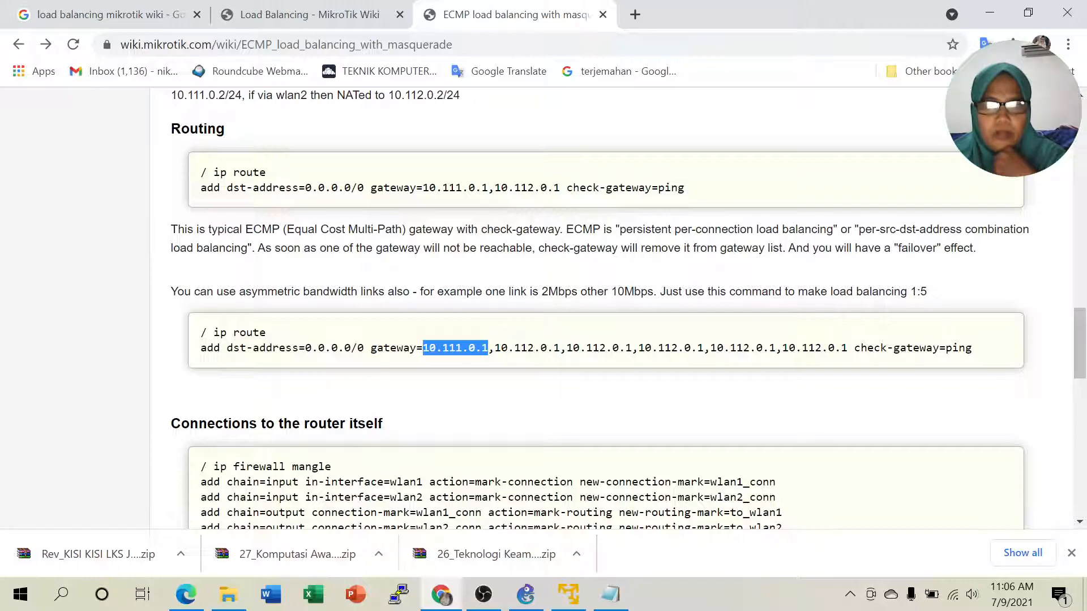
left_click(459, 347)
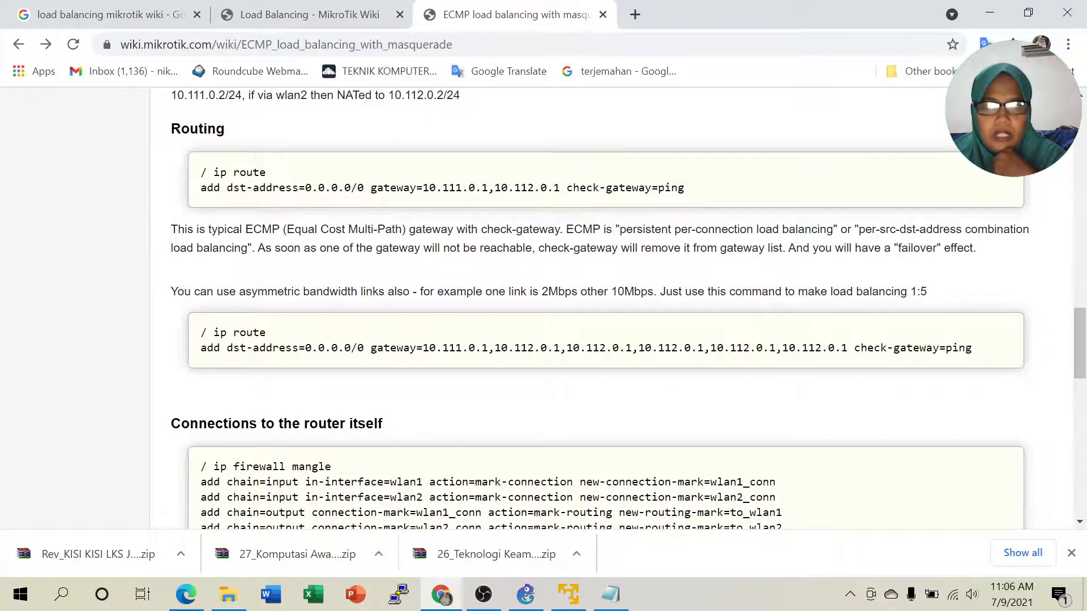
left_click_drag(520, 347, 952, 347)
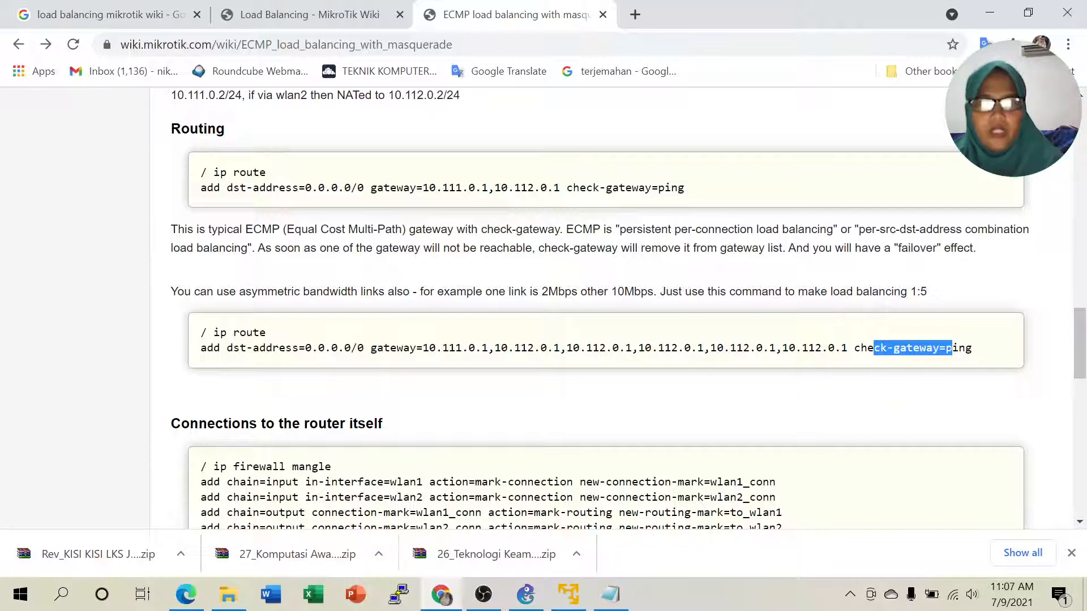
left_click(614, 347)
left_click_drag(625, 230, 816, 229)
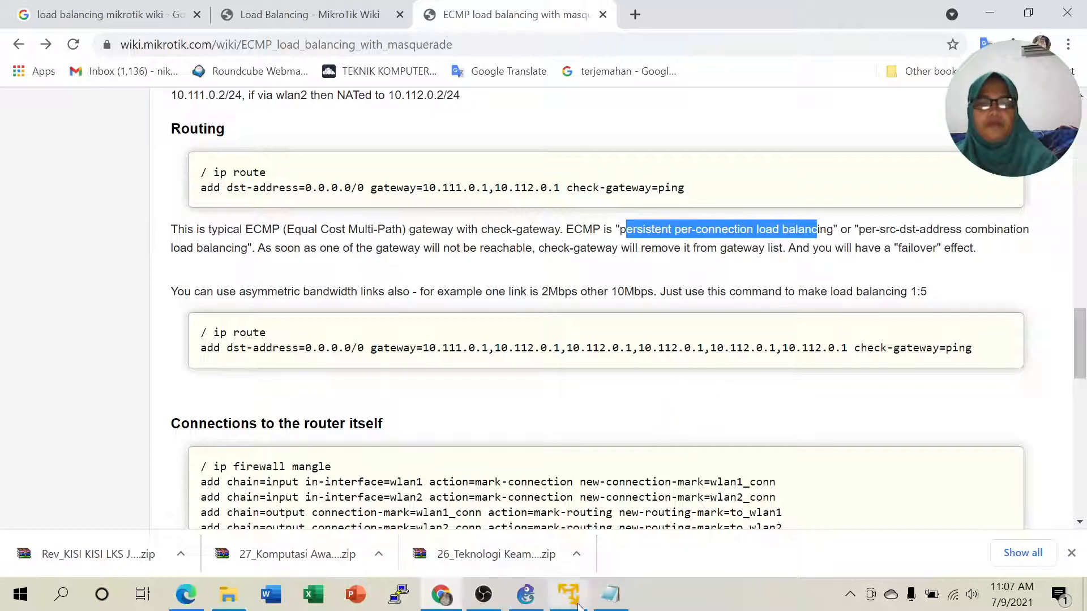
left_click(610, 595)
scroll(567, 368, "down", 1)
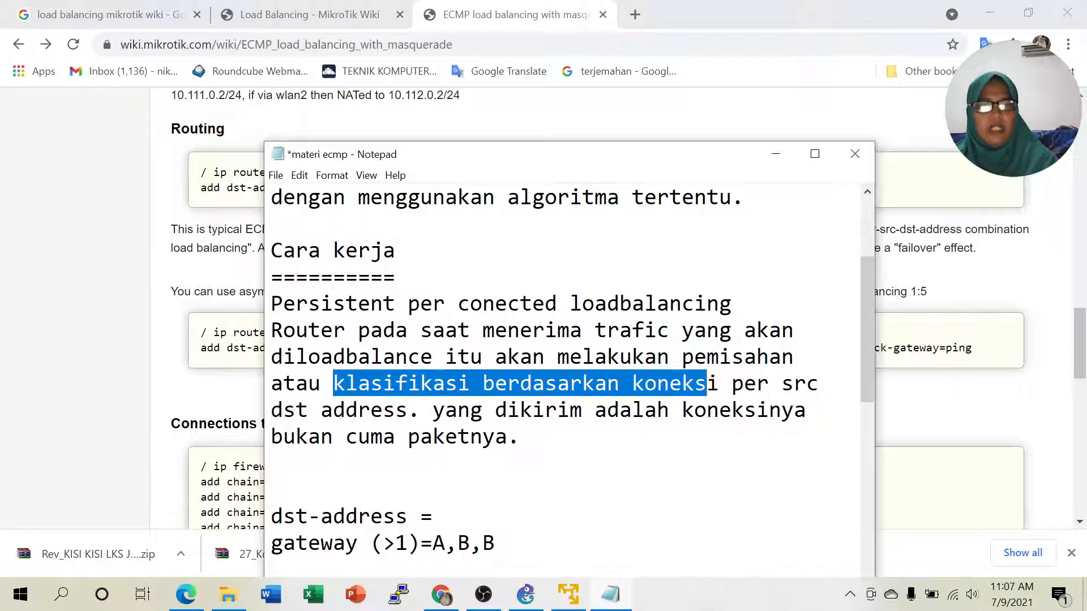
scroll(566, 368, "down", 2)
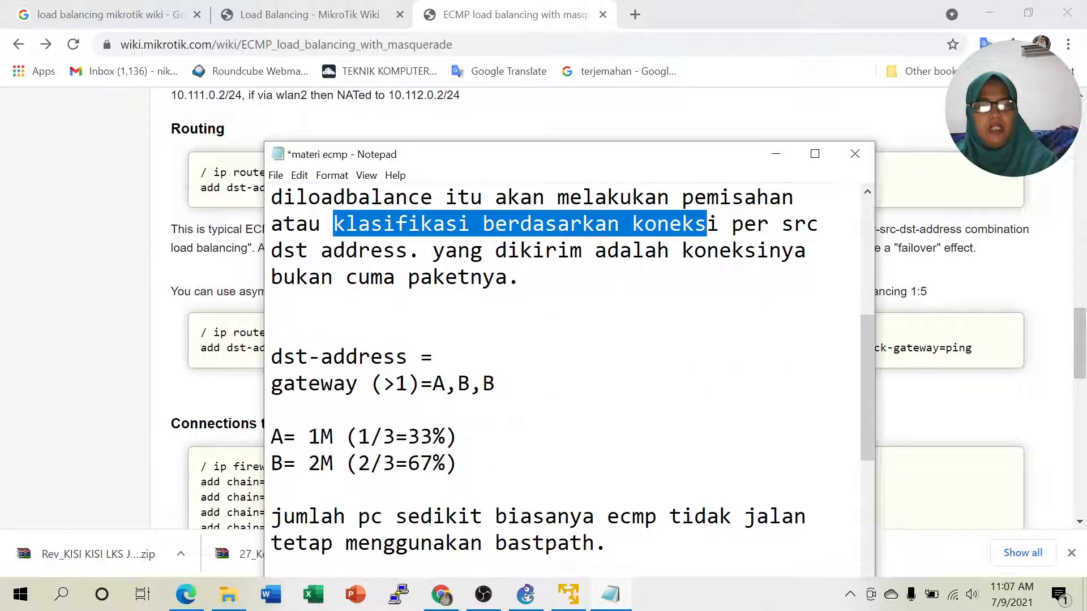
scroll(566, 368, "down", 1)
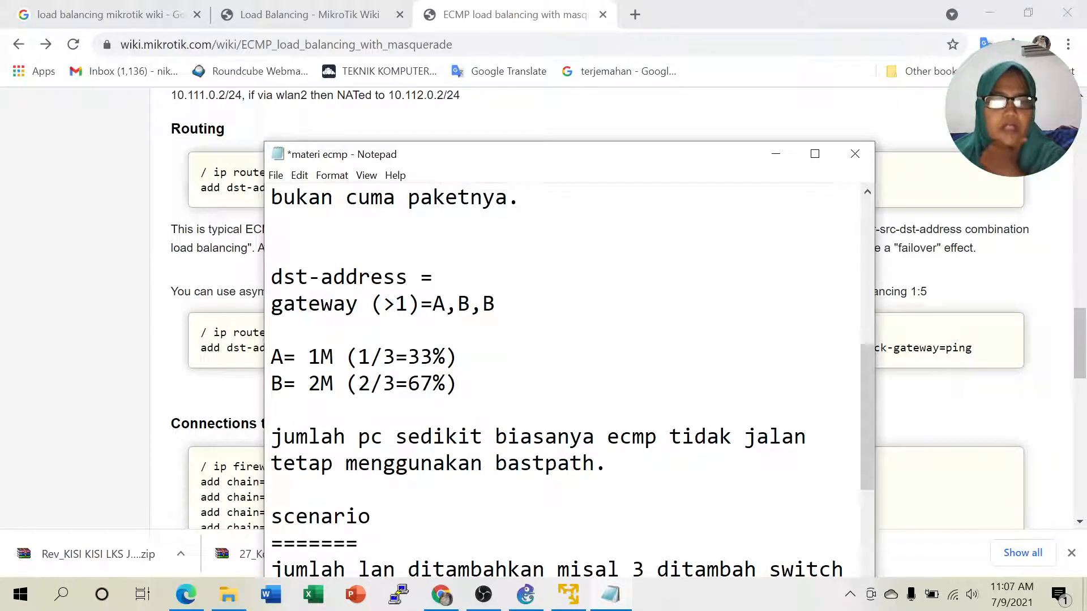
double_click(326, 358)
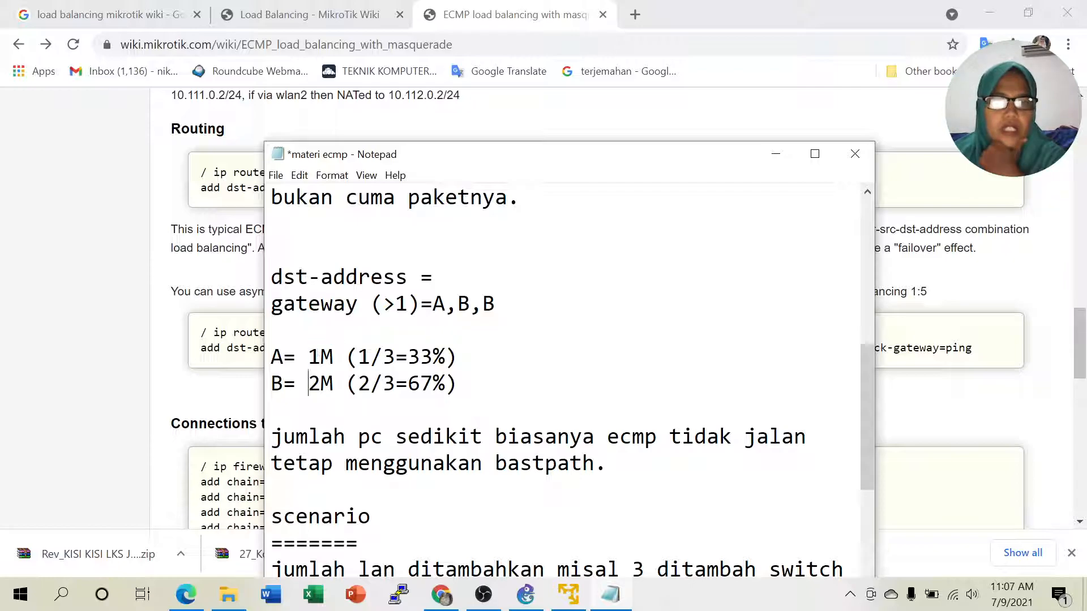
double_click(324, 384)
double_click(402, 385)
left_click(321, 357)
left_click_drag(347, 357, 457, 357)
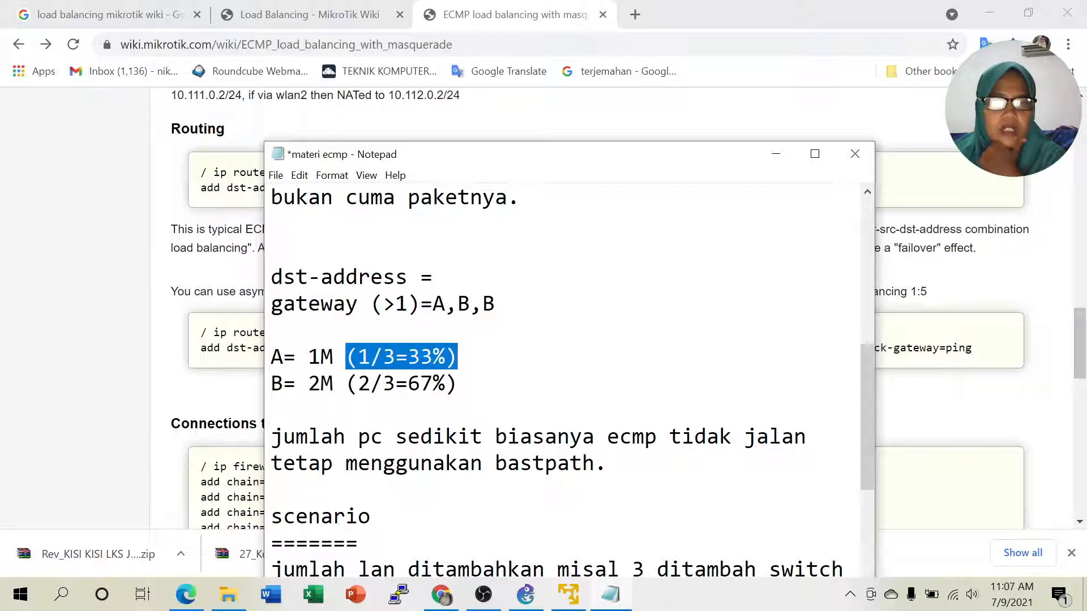
left_click(471, 384)
left_click_drag(358, 384, 457, 384)
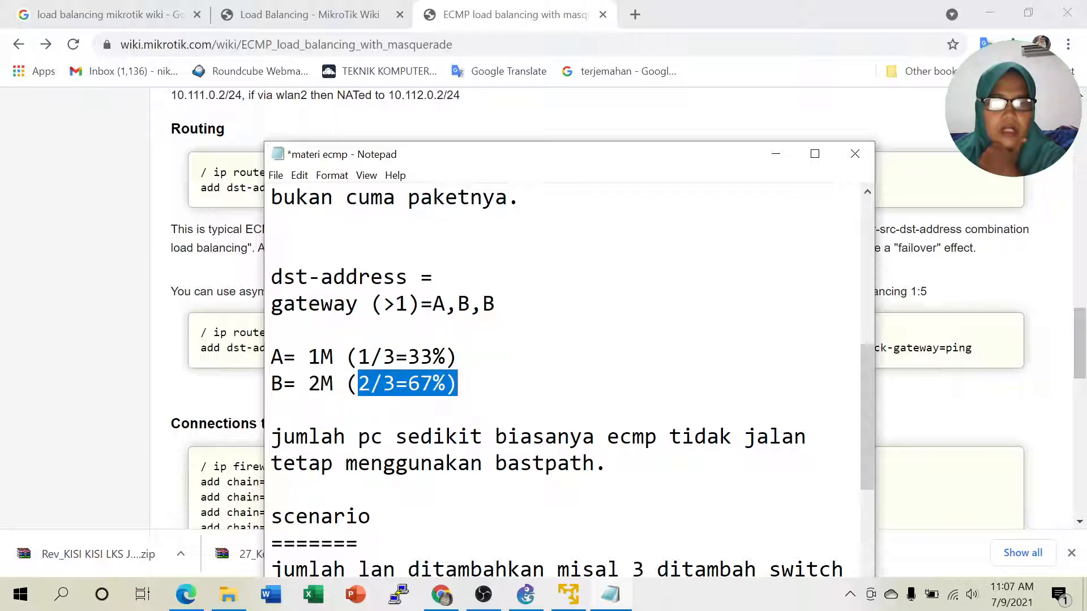
left_click(469, 384)
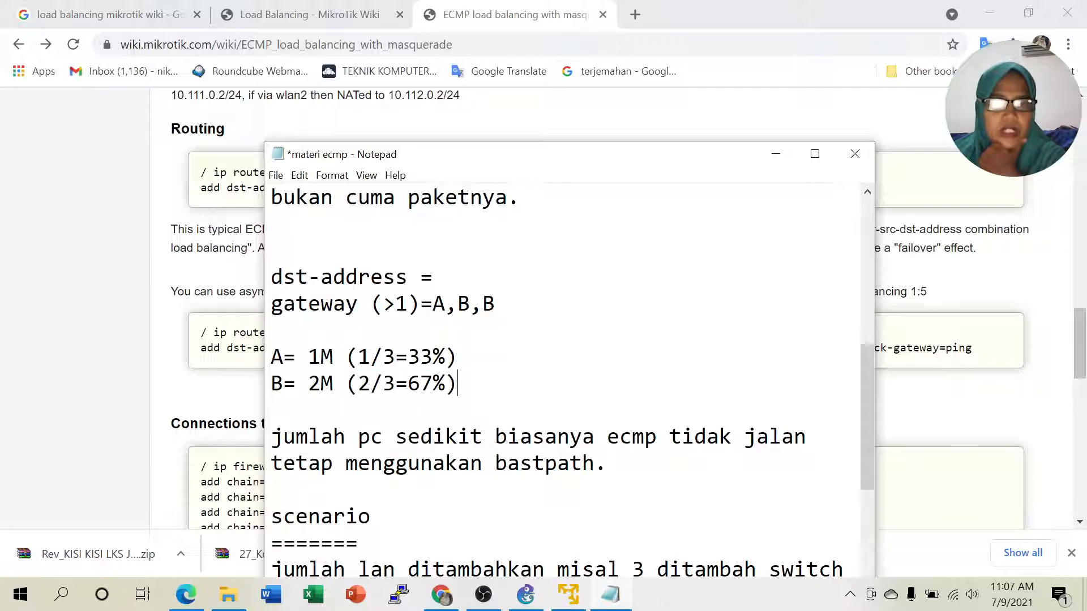
left_click_drag(358, 357, 447, 357)
left_click(470, 357)
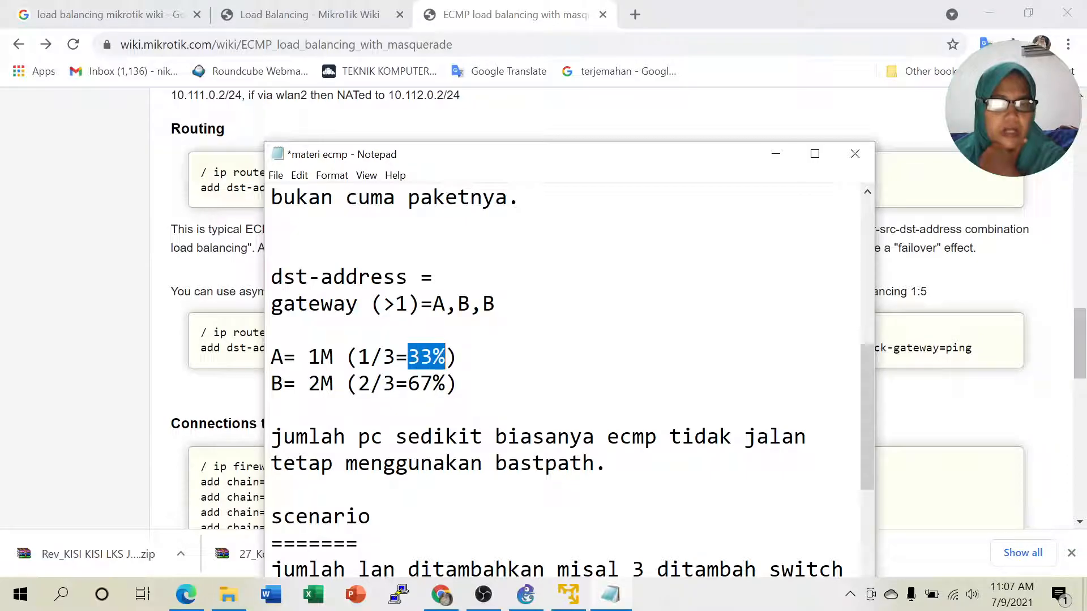
left_click(470, 384)
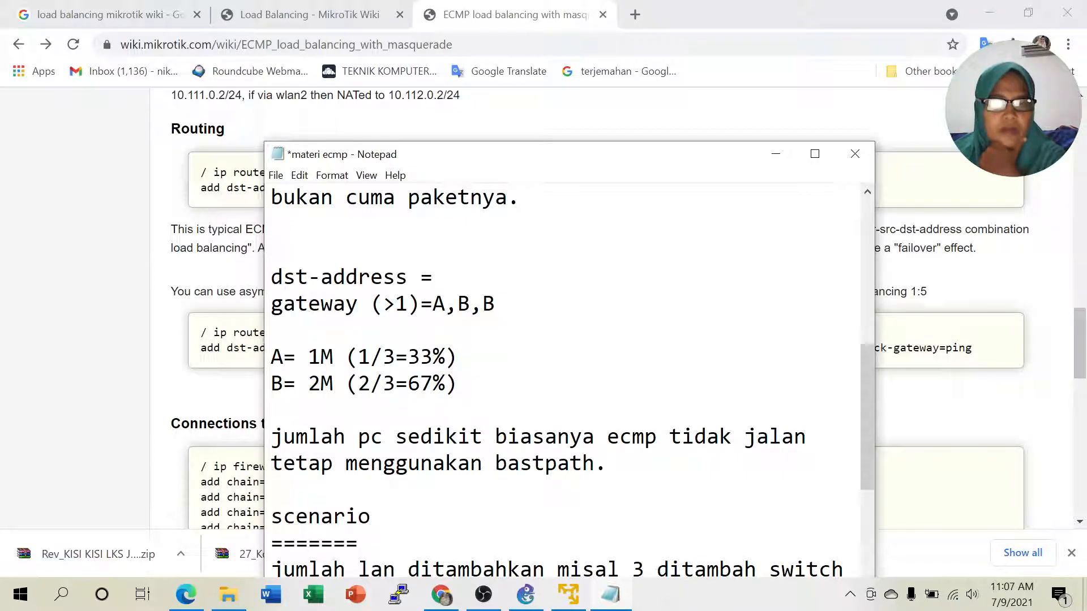
left_click(776, 154)
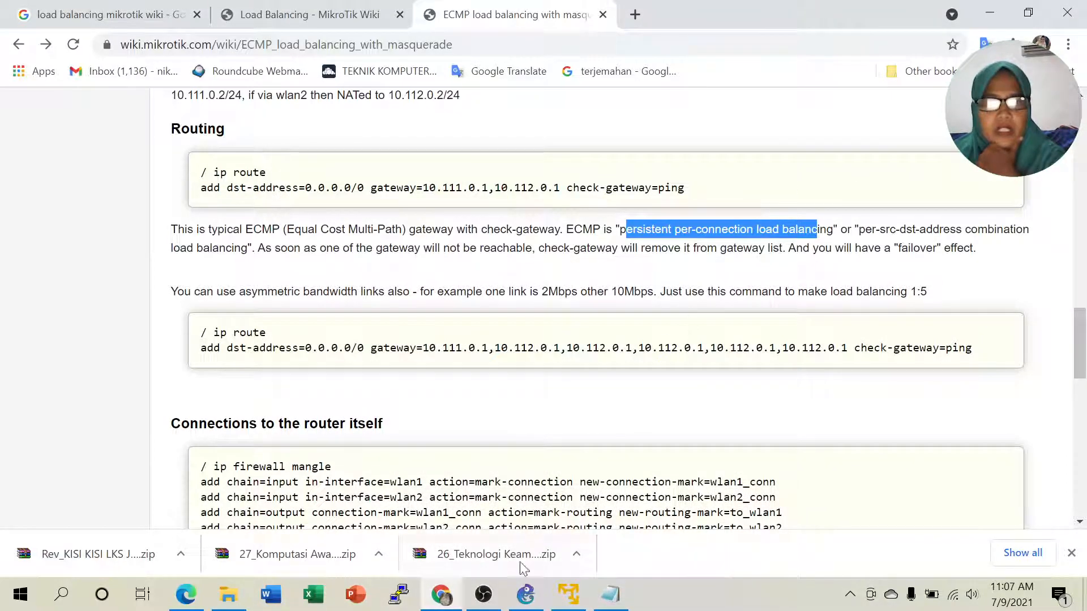
left_click(518, 606)
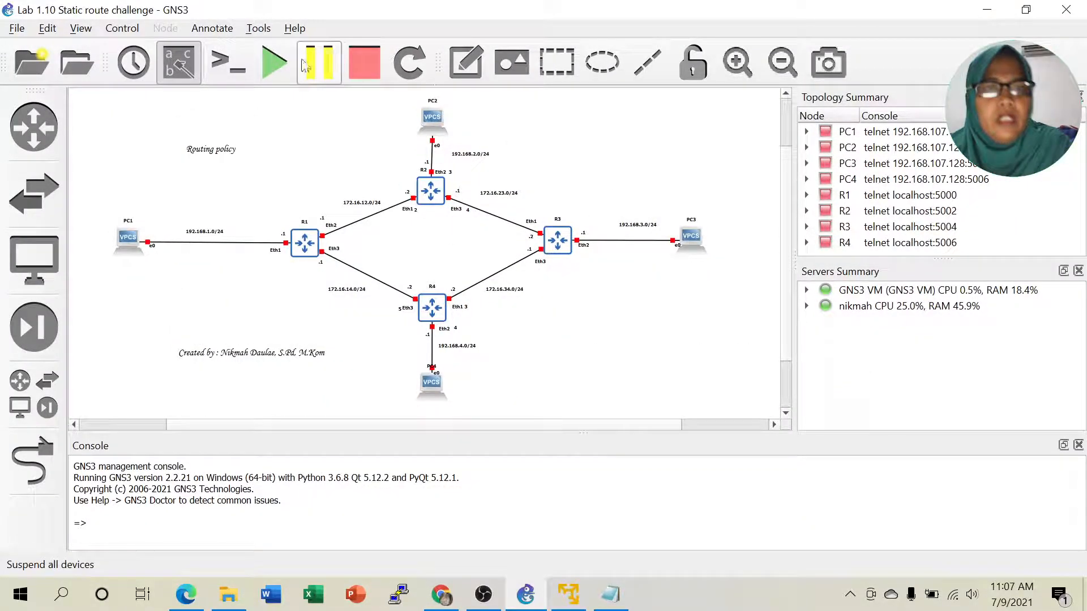
- Start all lab devices and retitle the 'Routing policy' note to 'Load Balancing ECMP'
left_click(272, 63)
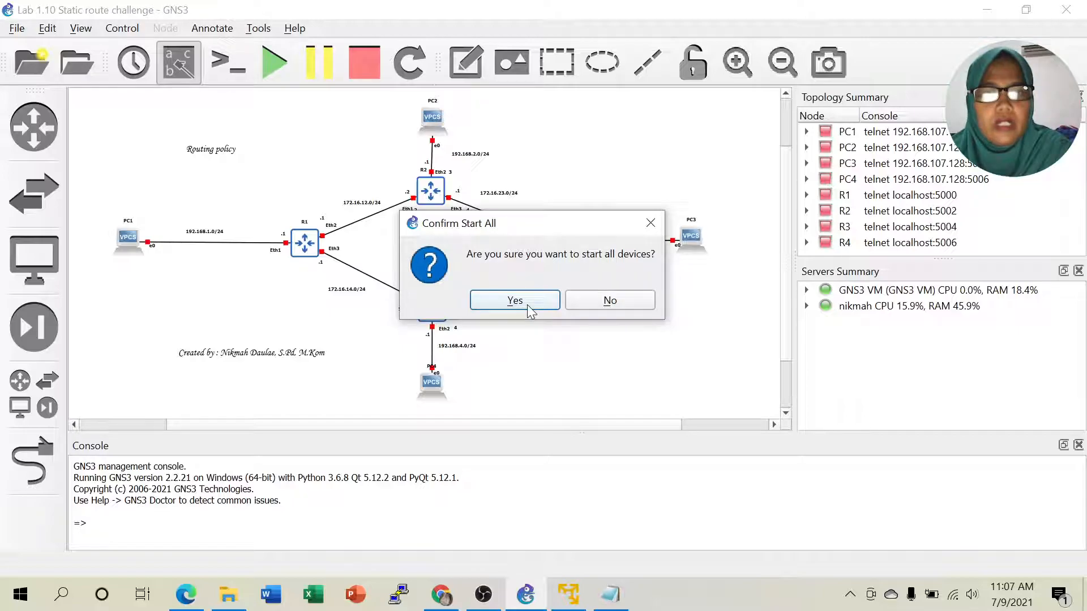
left_click(524, 302)
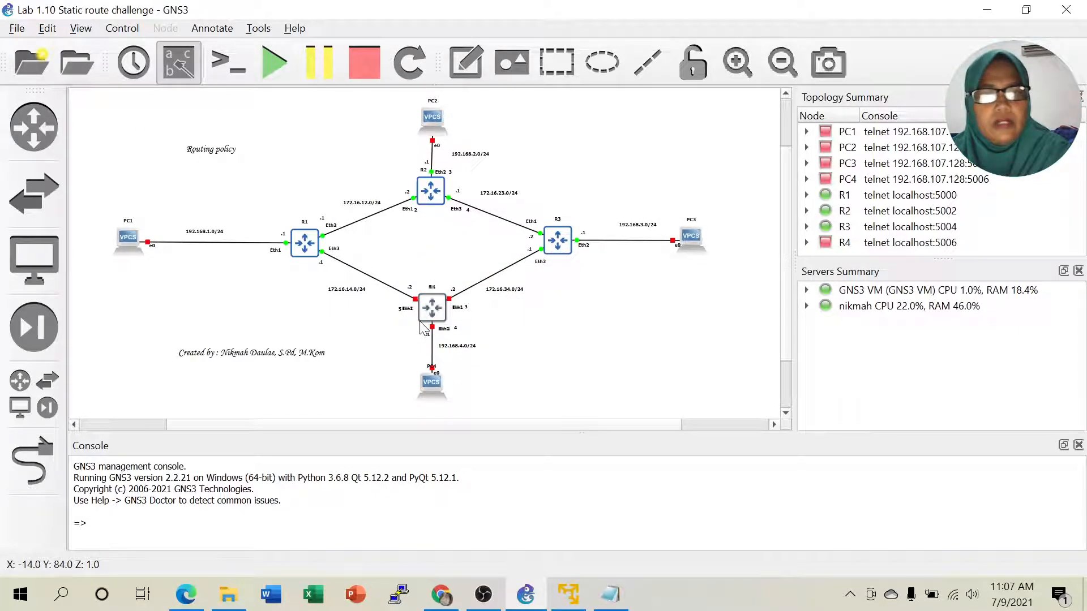
left_click(201, 153)
right_click(202, 158)
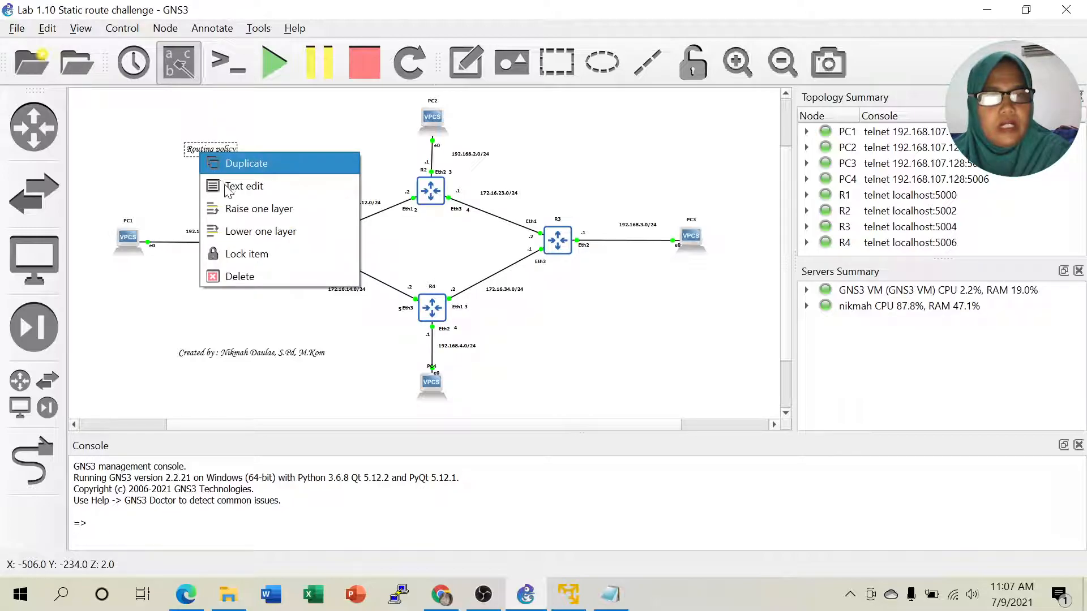
left_click(177, 173)
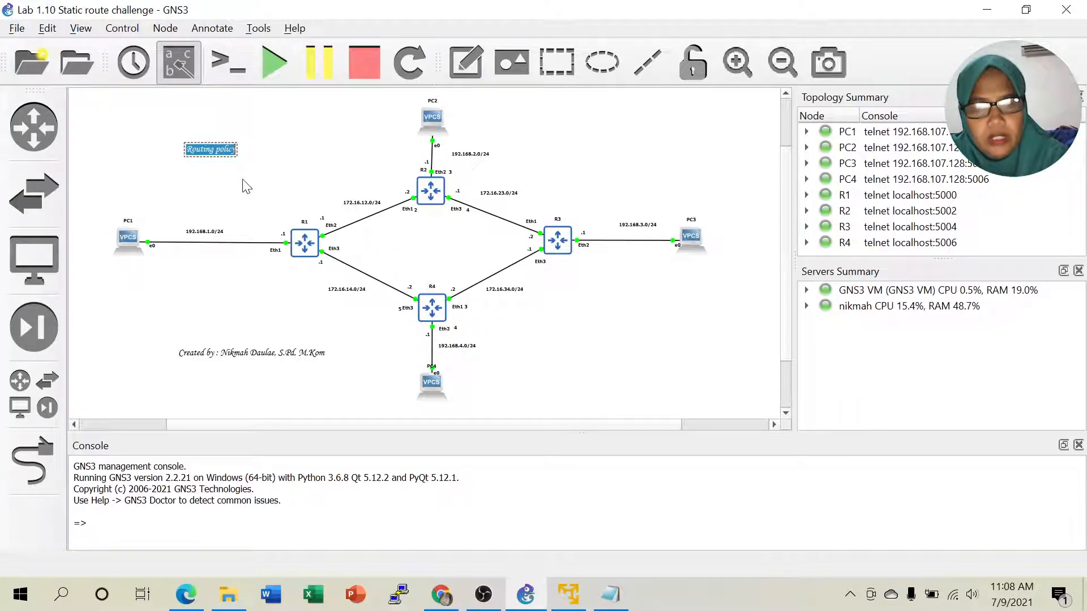
type("La")
type("ad")
type(" Ba")
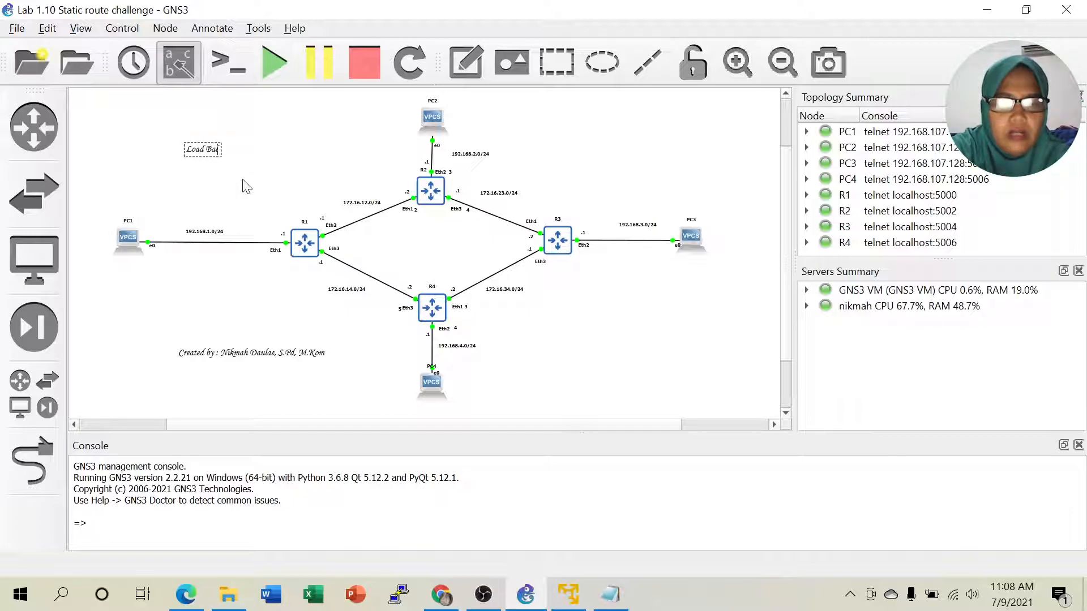
type("lan")
key("BackSpace")
type("nci")
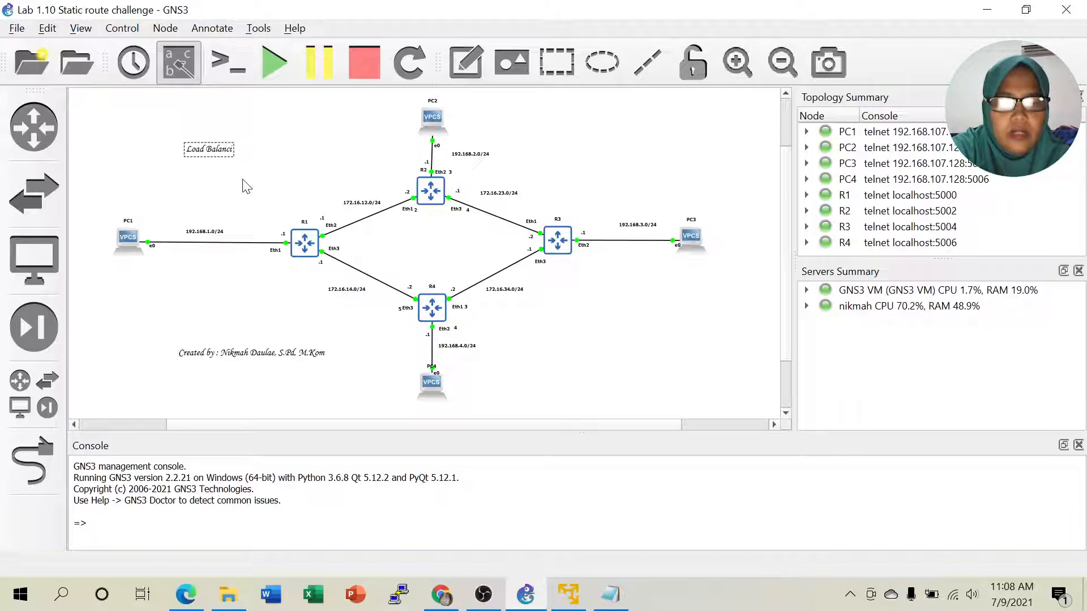
type("ng EC")
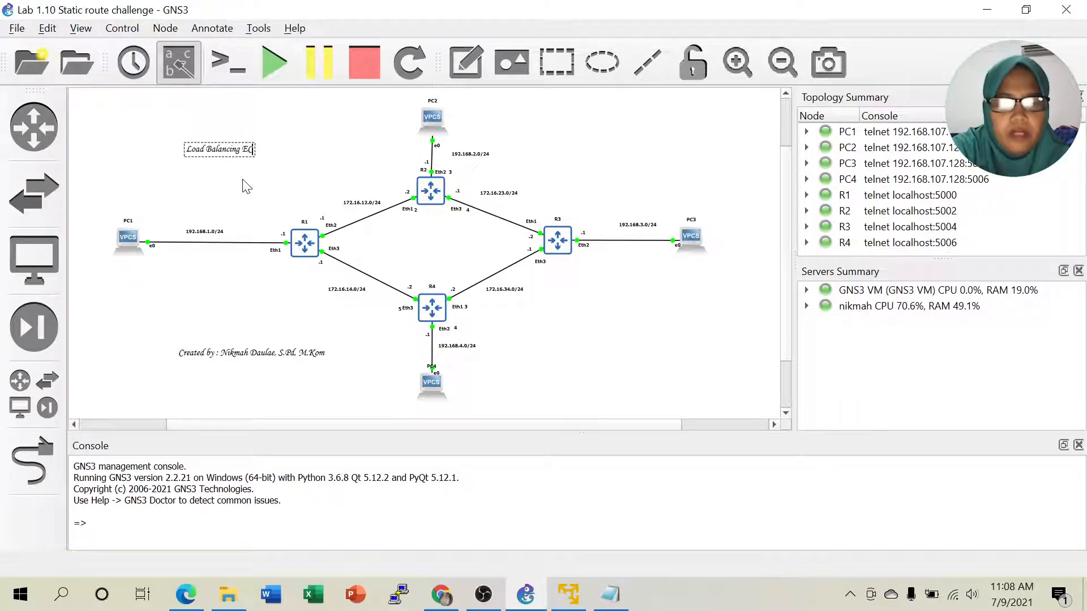
type("MP")
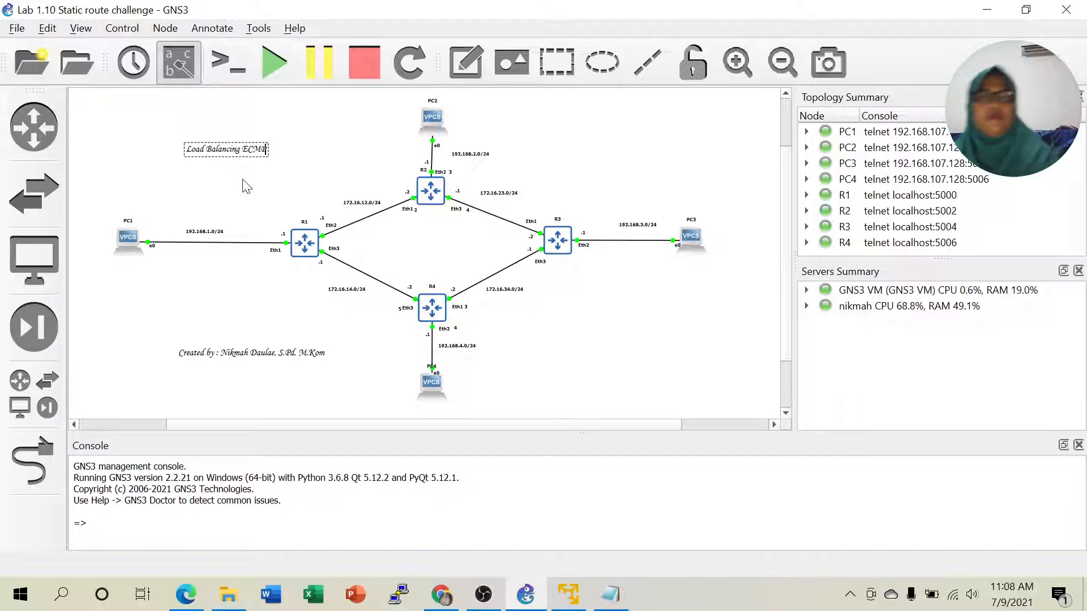
left_click(245, 183)
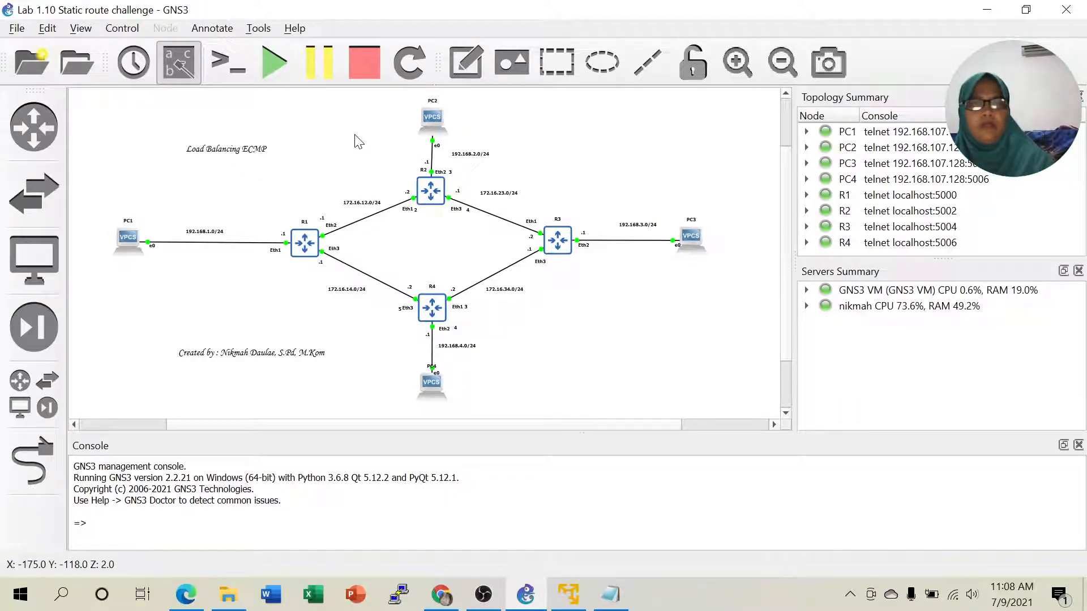
- Open consoles for R1 and PC1, placing PC1's console beside the topology
right_click(302, 240)
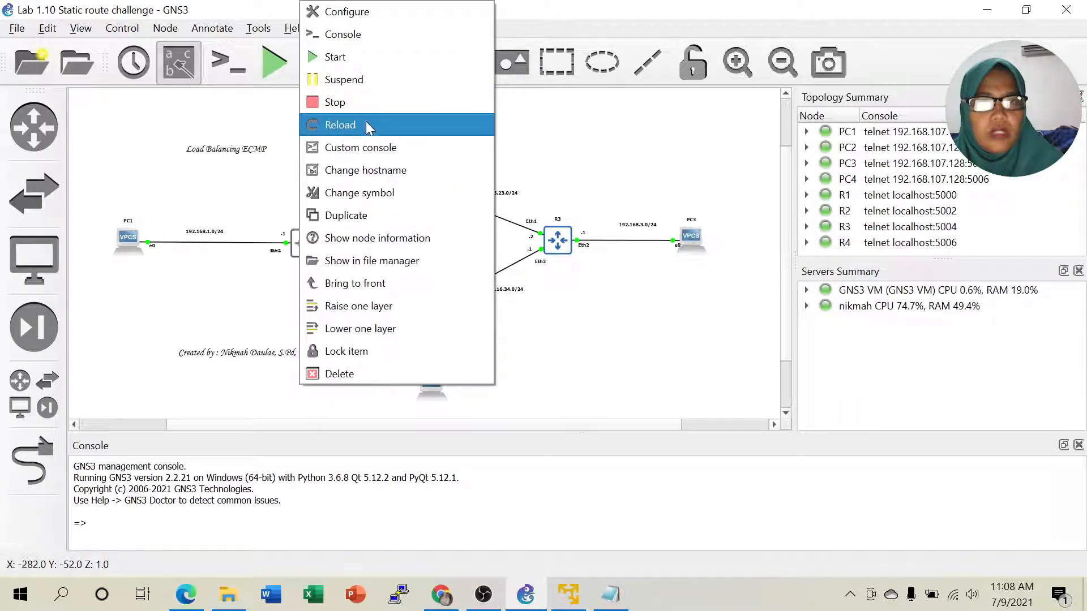
left_click(338, 33)
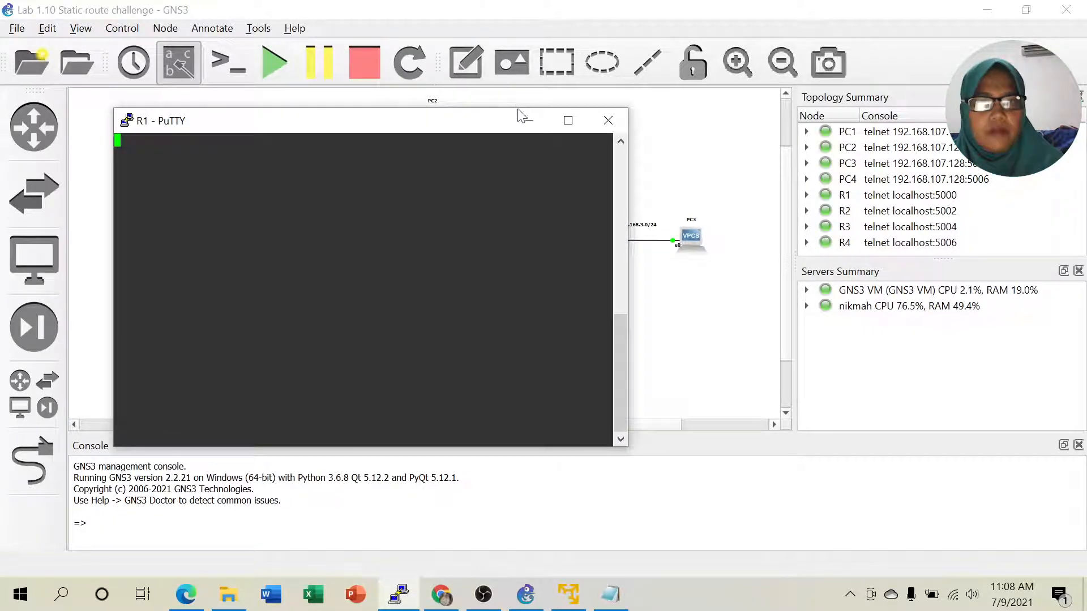
left_click(529, 120)
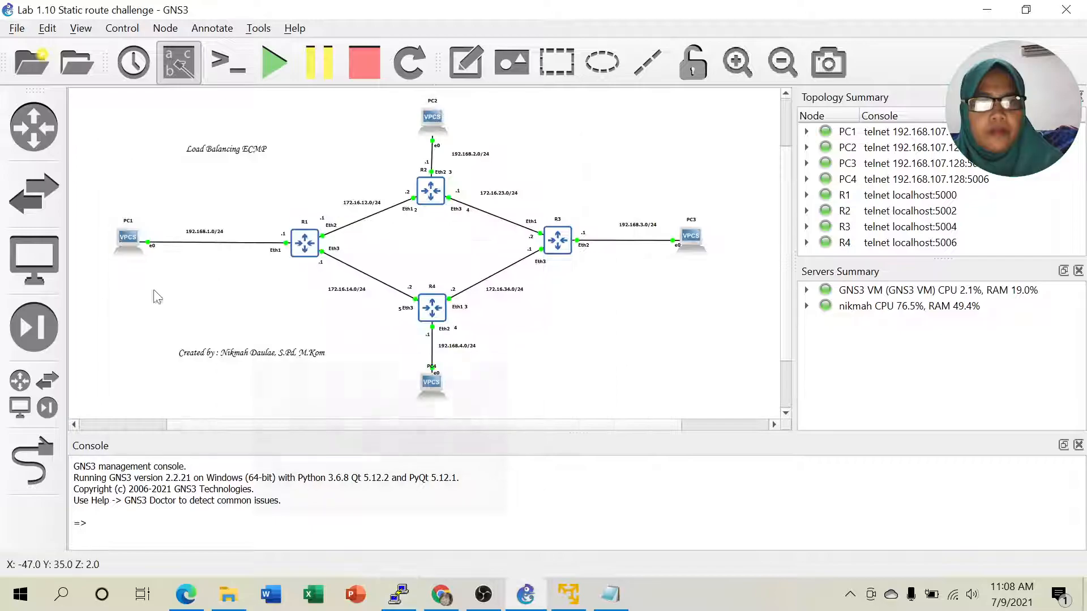
right_click(127, 241)
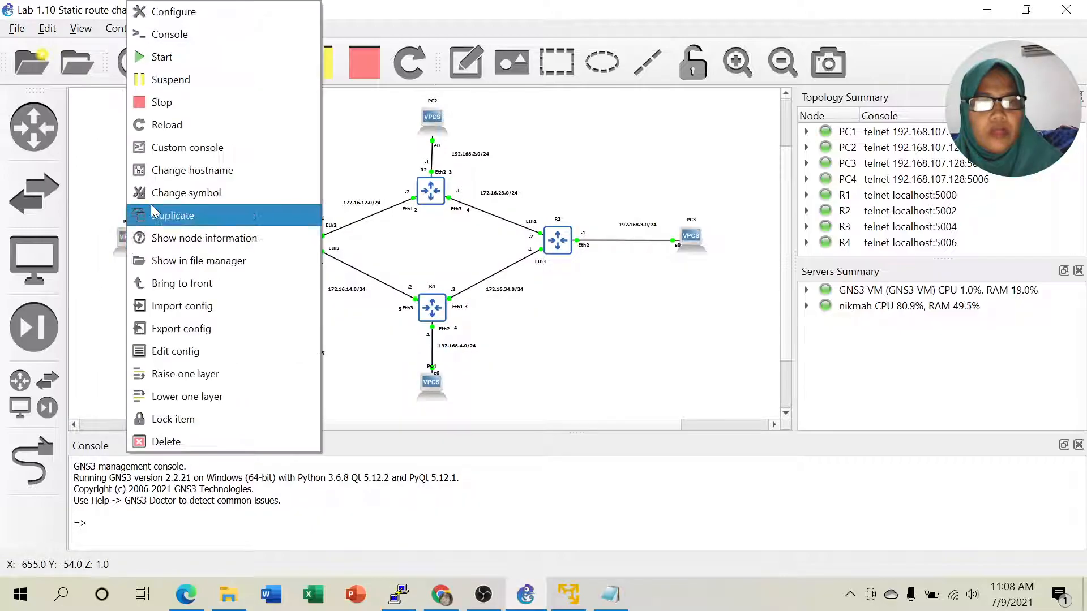
left_click(170, 34)
left_click(262, 124)
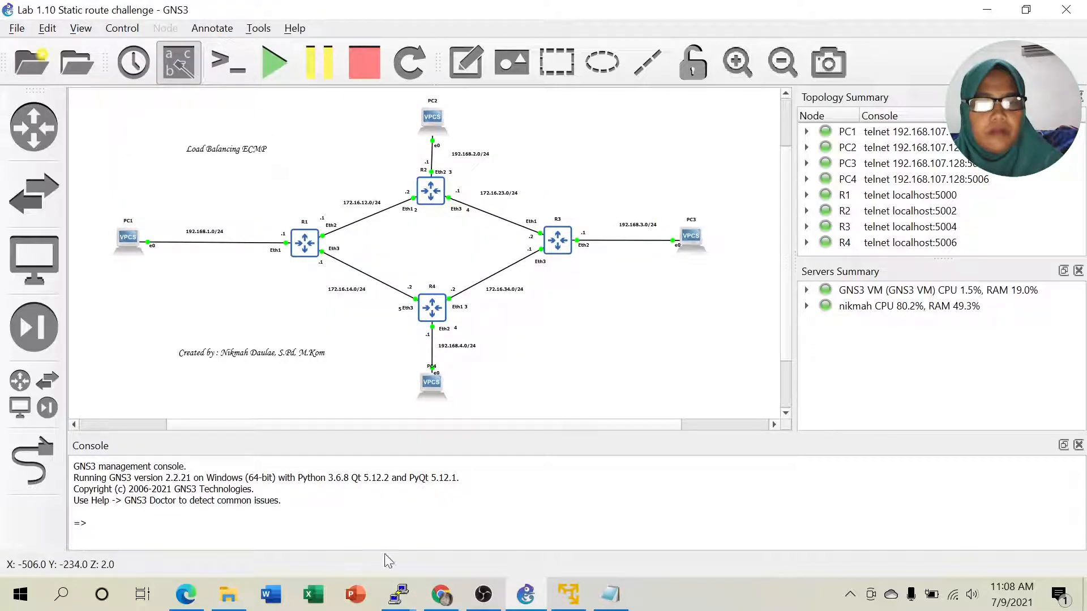
mouse_move(400, 592)
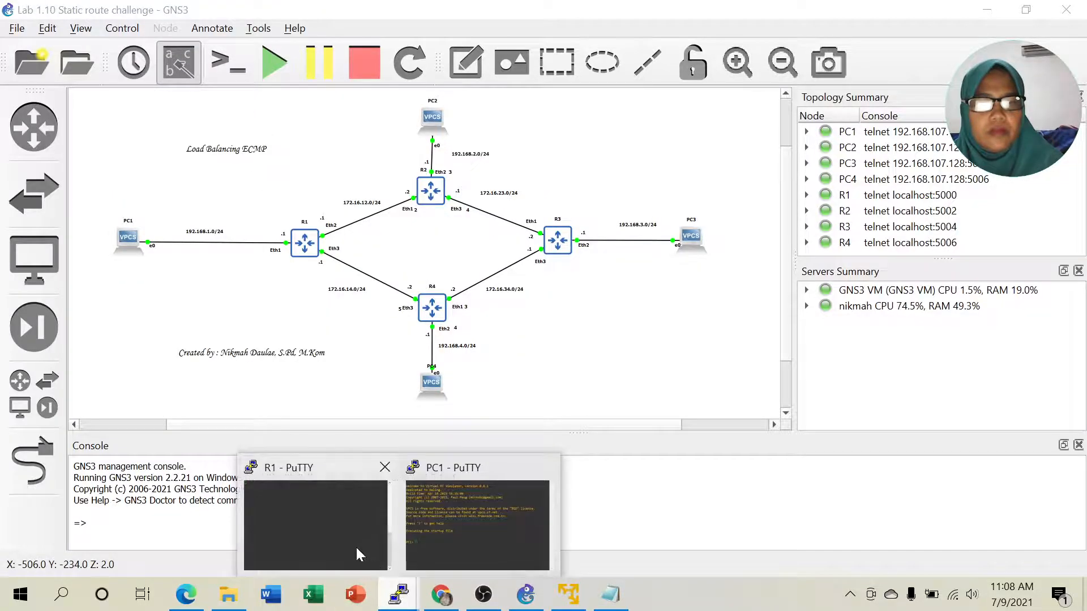
left_click(439, 529)
left_click_drag(321, 141, 727, 127)
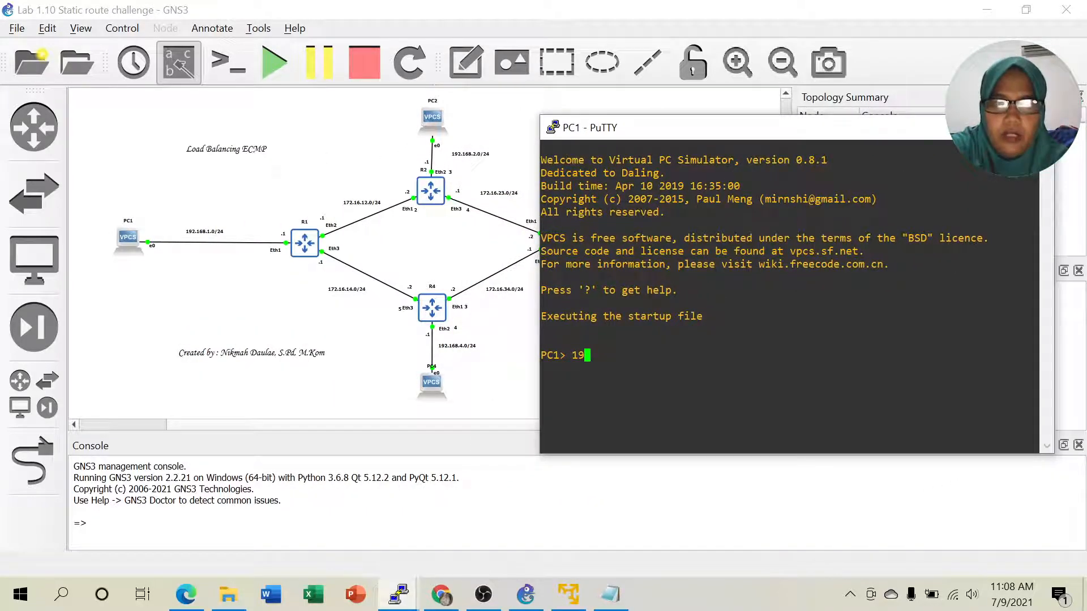
- Run 'ip 192.168.1.2/24 192.168.1.1' on PC1 to set its address and gateway
type("ip")
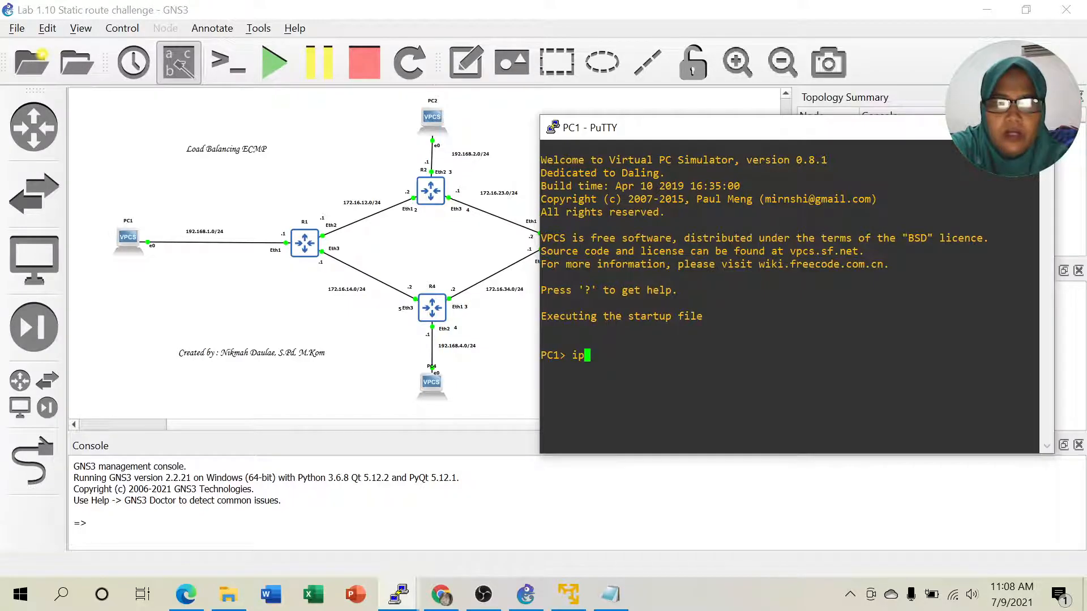
type(" 192.168.1.2")
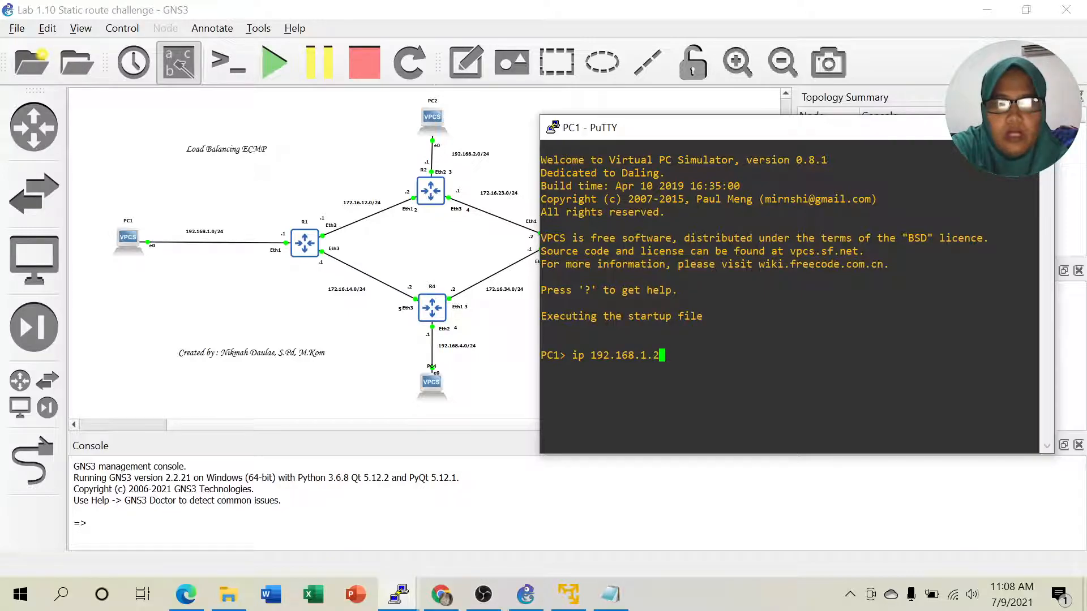
type("/24 192.16")
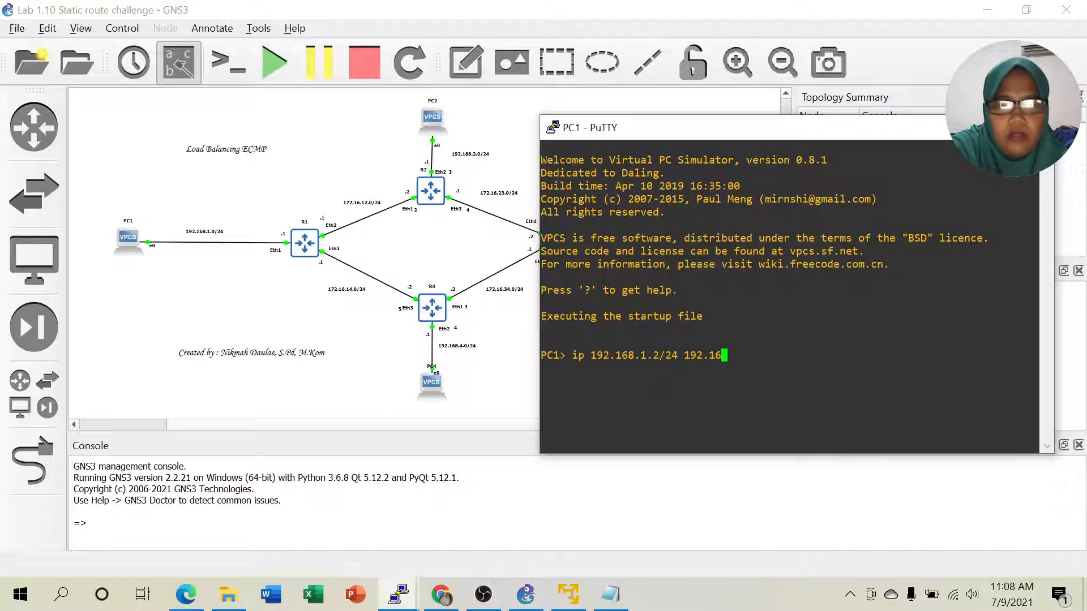
type("8.1.1")
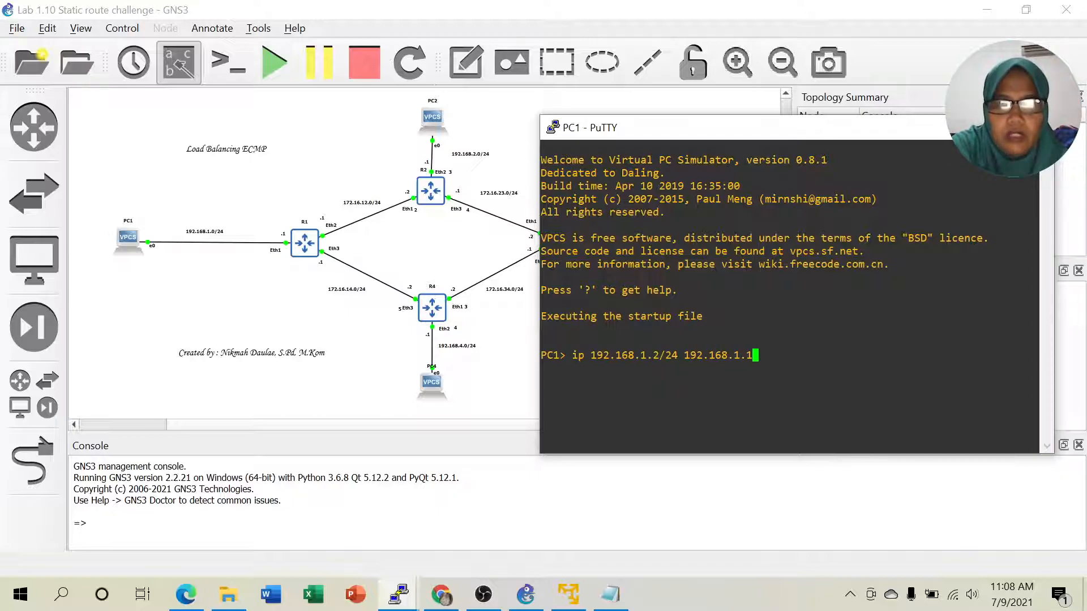
key("Return")
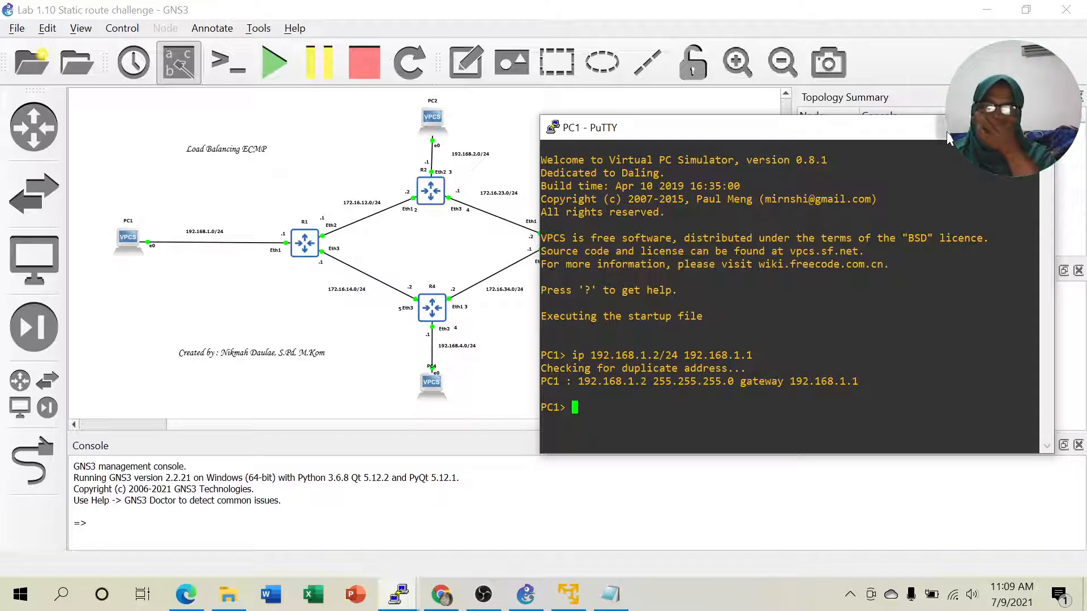
left_click(429, 344)
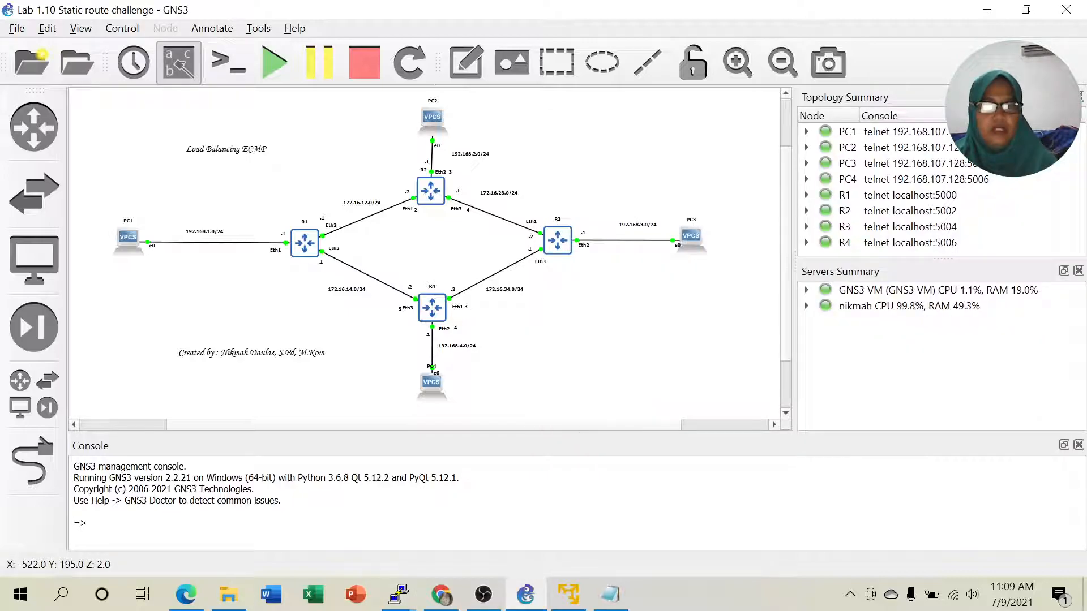
- Log in to R1's console as admin, then hide it
left_click(399, 589)
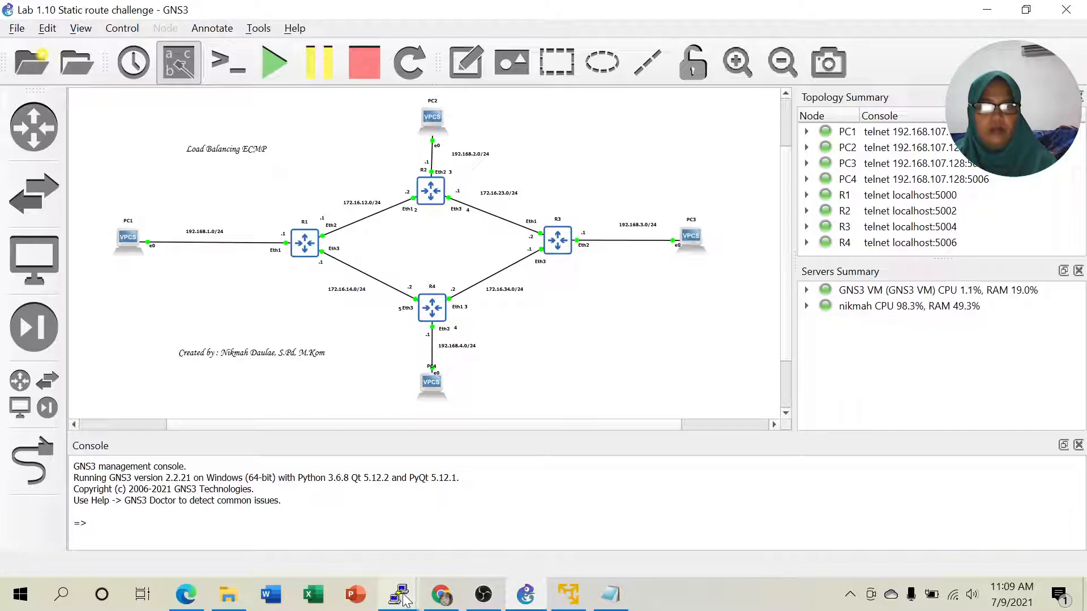
left_click(337, 525)
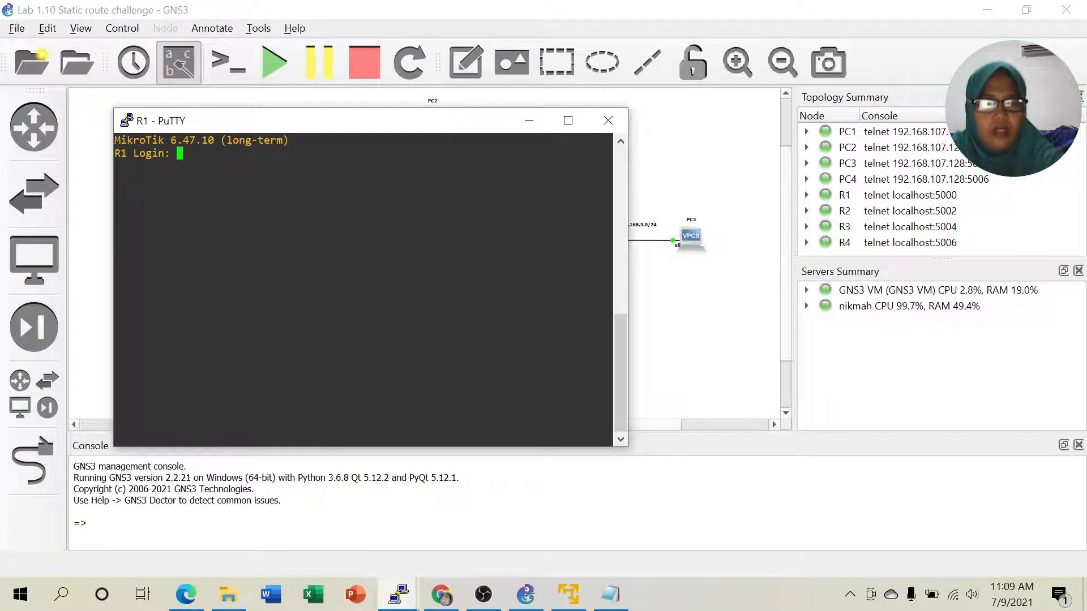
type("admin")
key("Return")
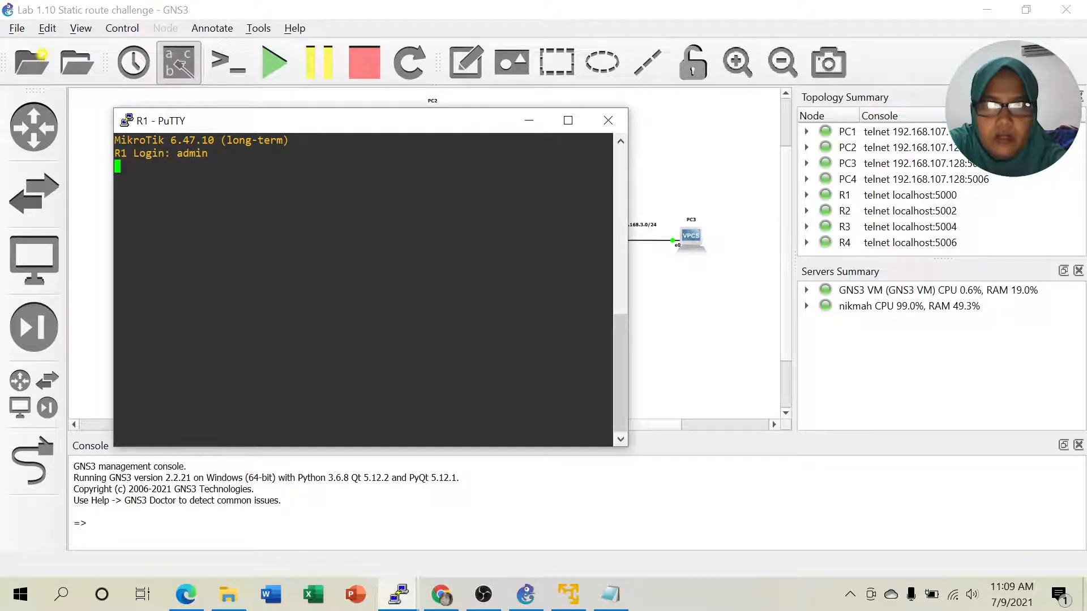
key("Return")
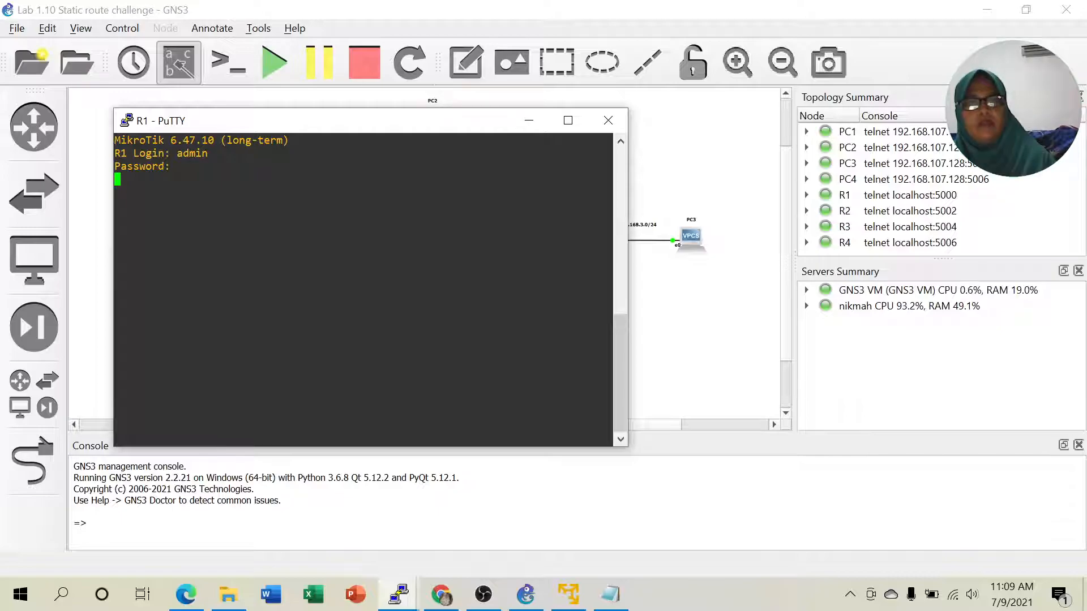
left_click(530, 129)
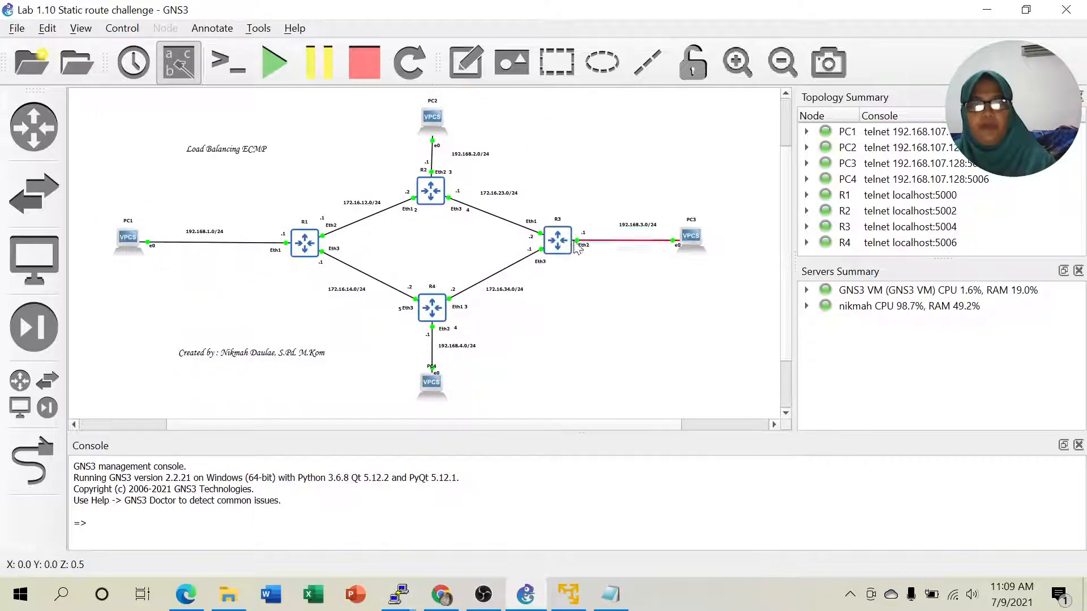
- Open R3's console, log in as admin, then hide it
right_click(556, 245)
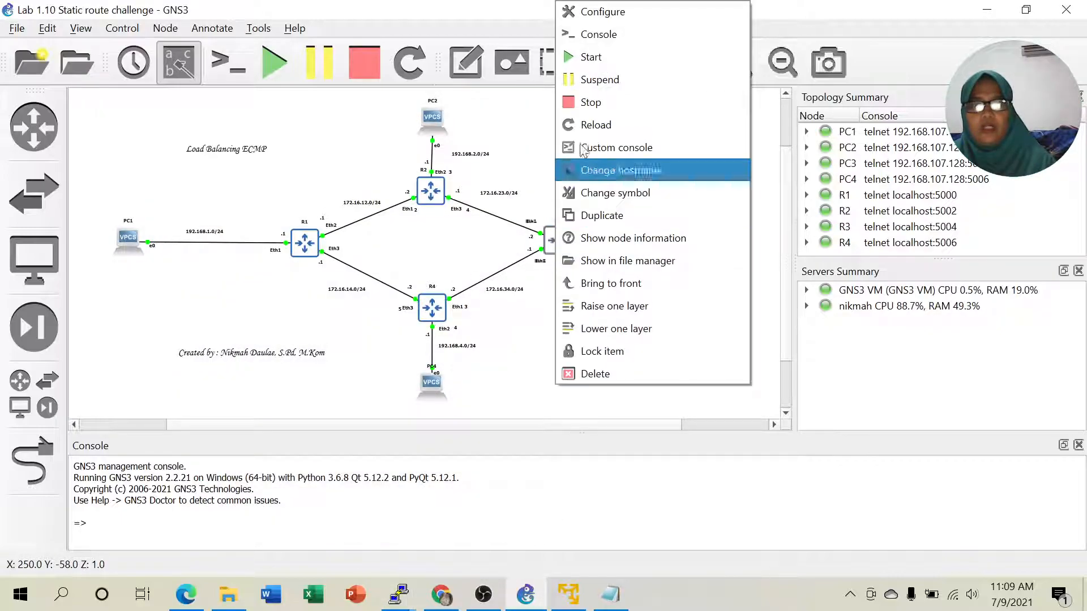
left_click(605, 35)
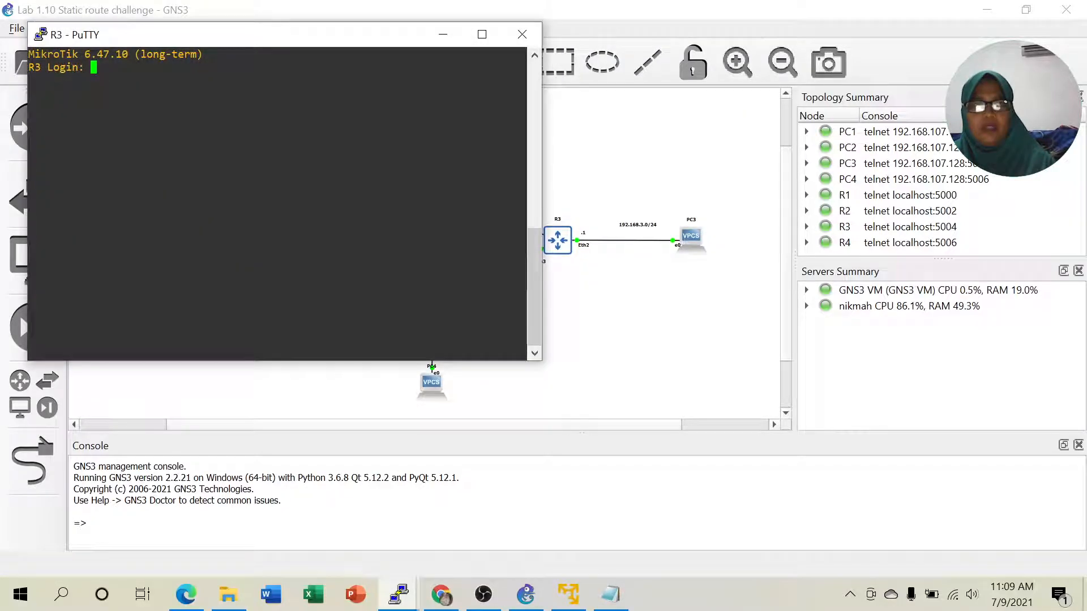
type("admin")
key("Return")
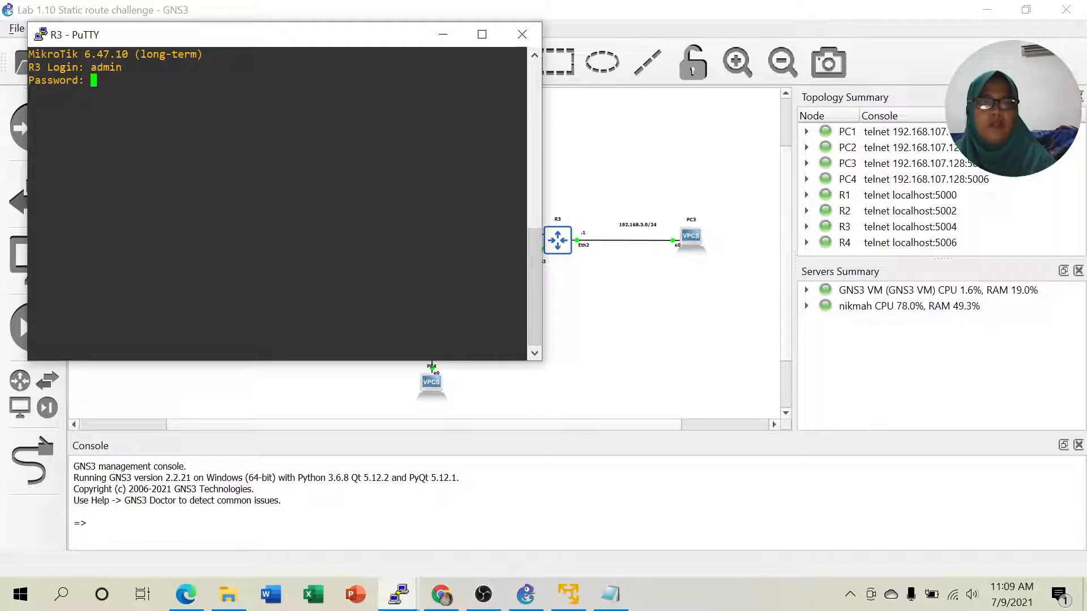
key("Return")
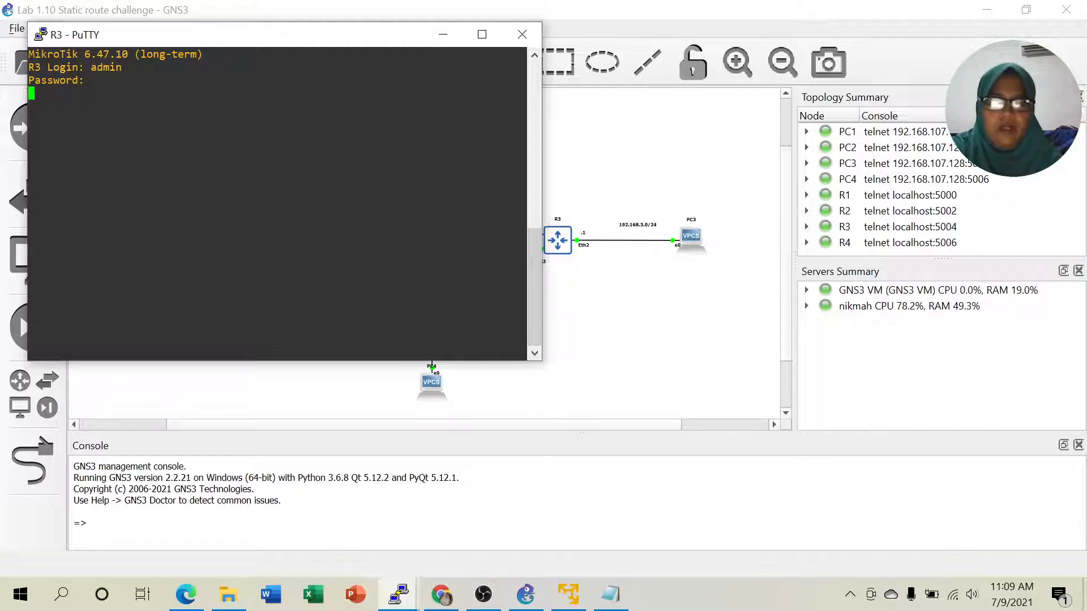
left_click(442, 35)
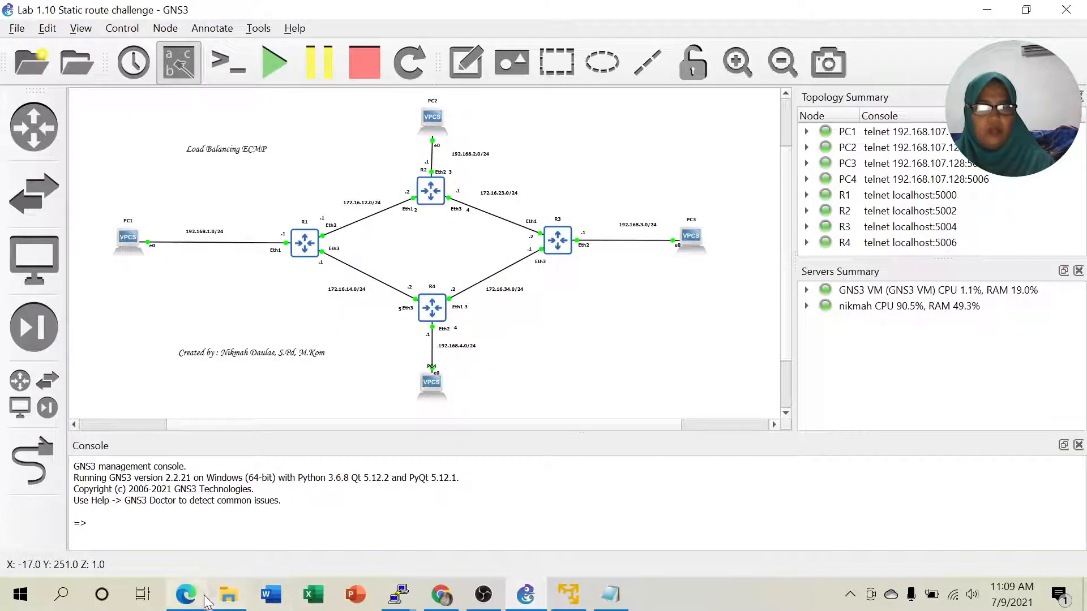
left_click(187, 594)
- Review the Lab 2.4 PDF's topology and PC5 configuration, then return to GNS3
scroll(628, 419, "up", 3)
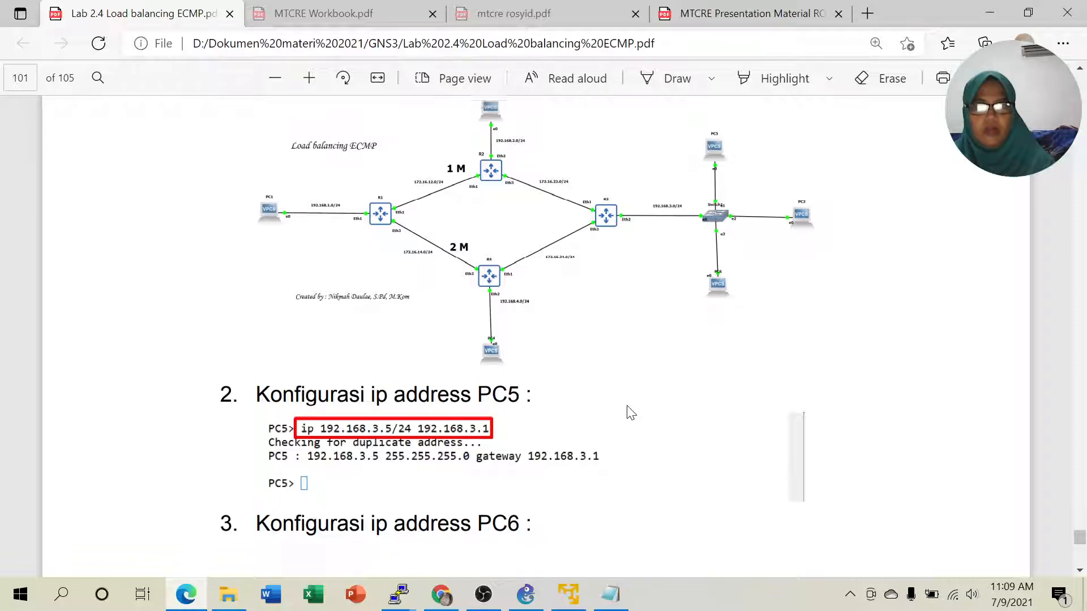
scroll(423, 353, "down", 2)
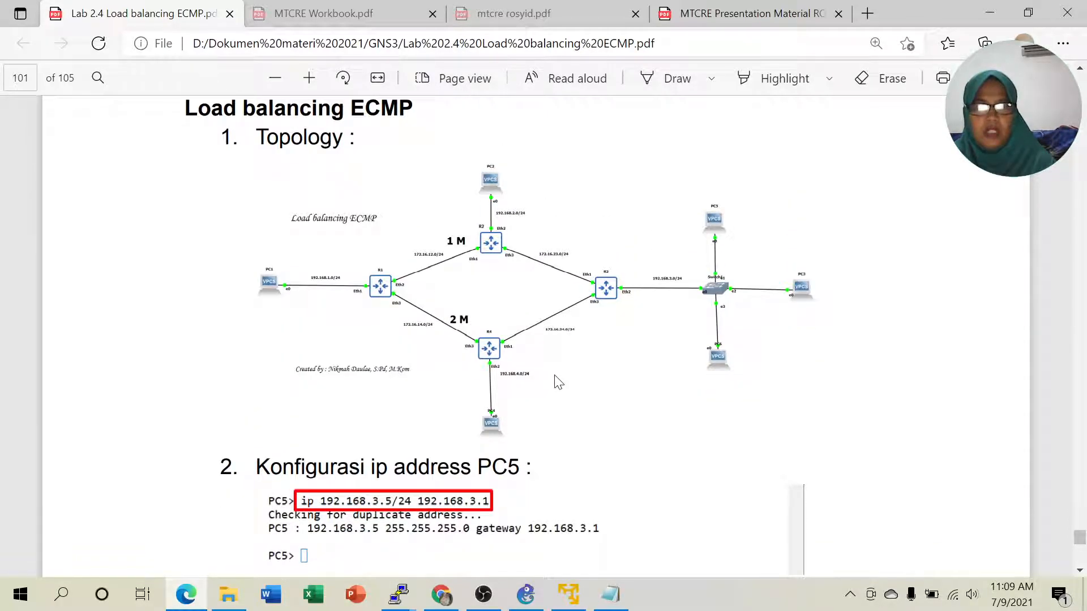
scroll(558, 381, "down", 2)
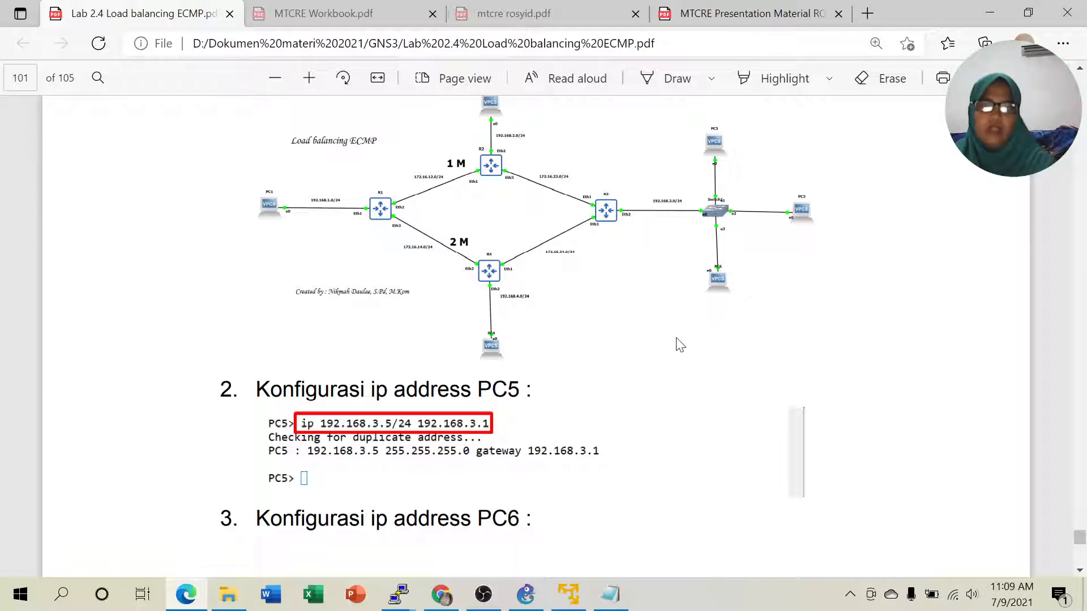
scroll(679, 346, "up", 1)
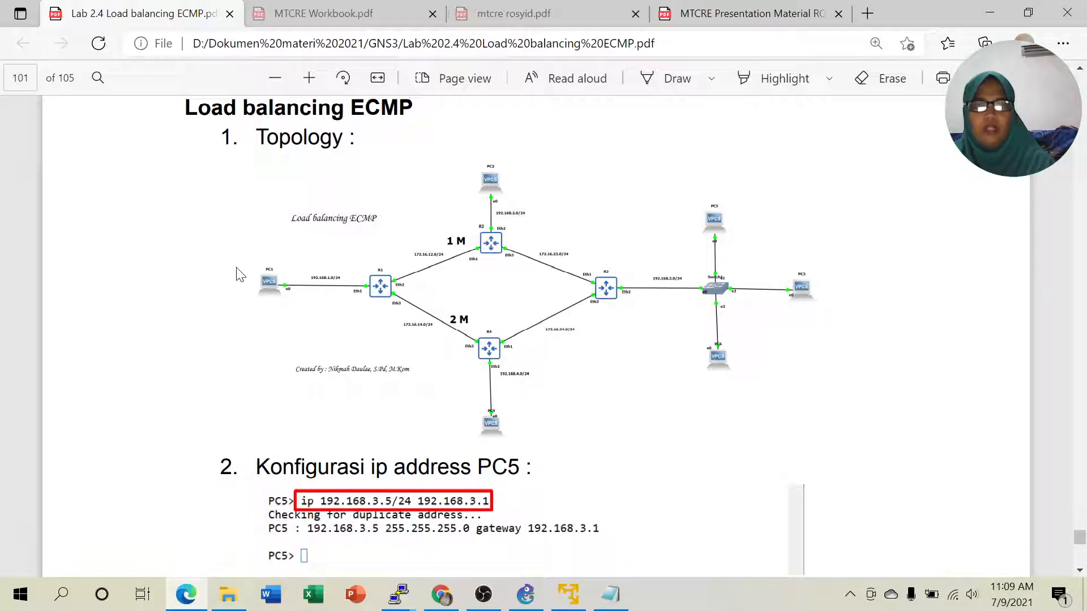
key("alt+Tab")
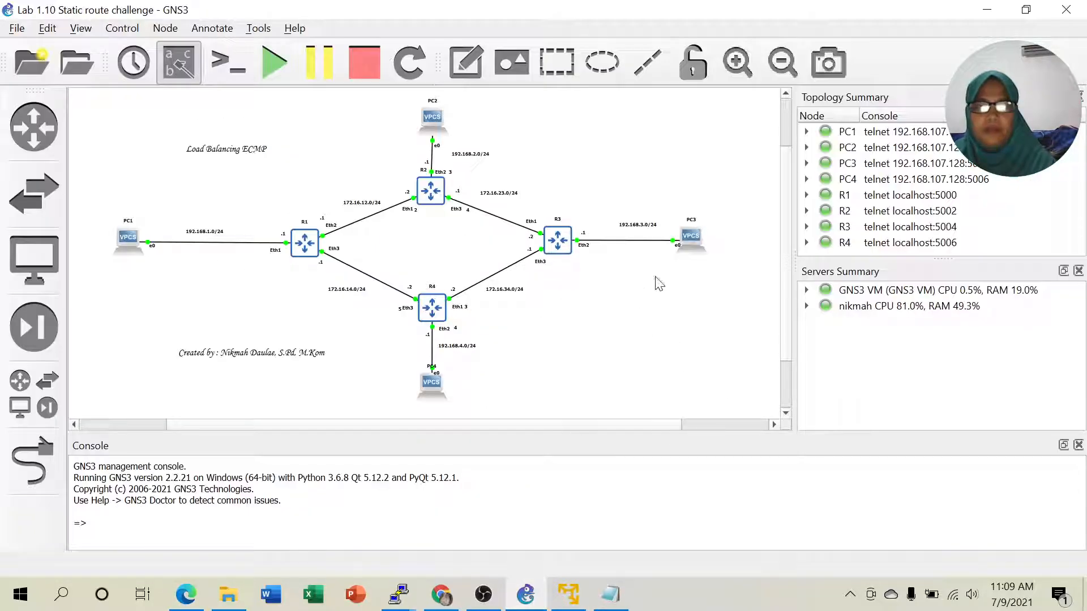
- Delete the R3–PC3 link, then permanently delete PC3
right_click(690, 245)
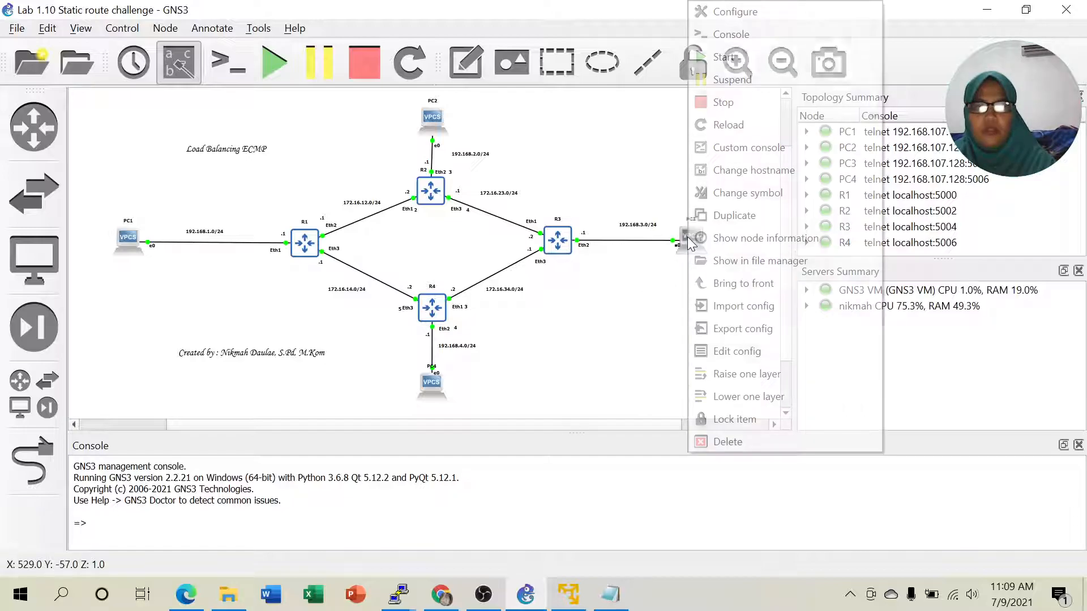
left_click(710, 132)
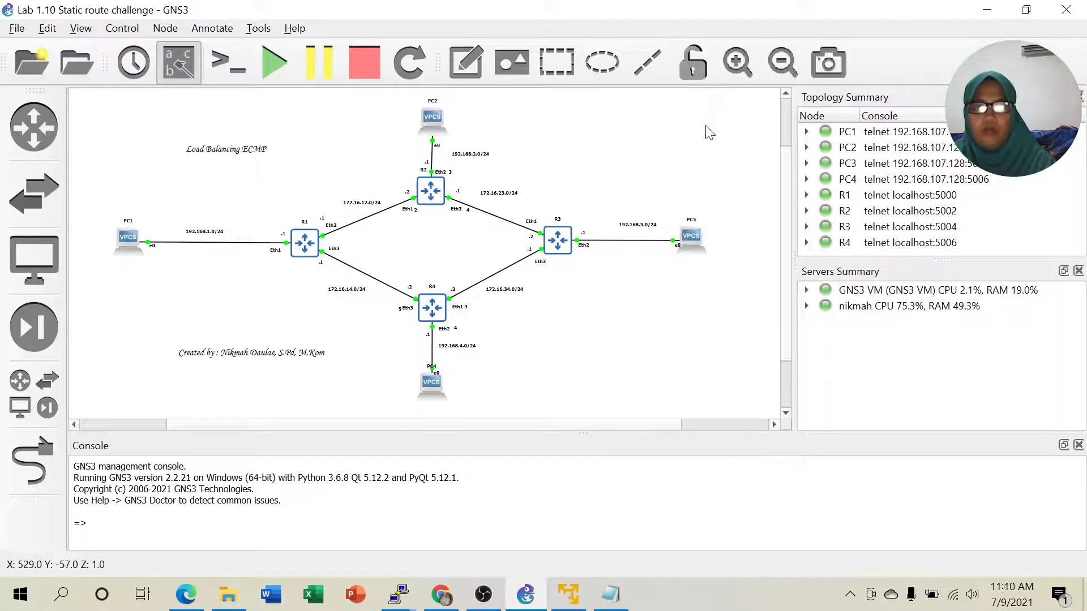
right_click(688, 238)
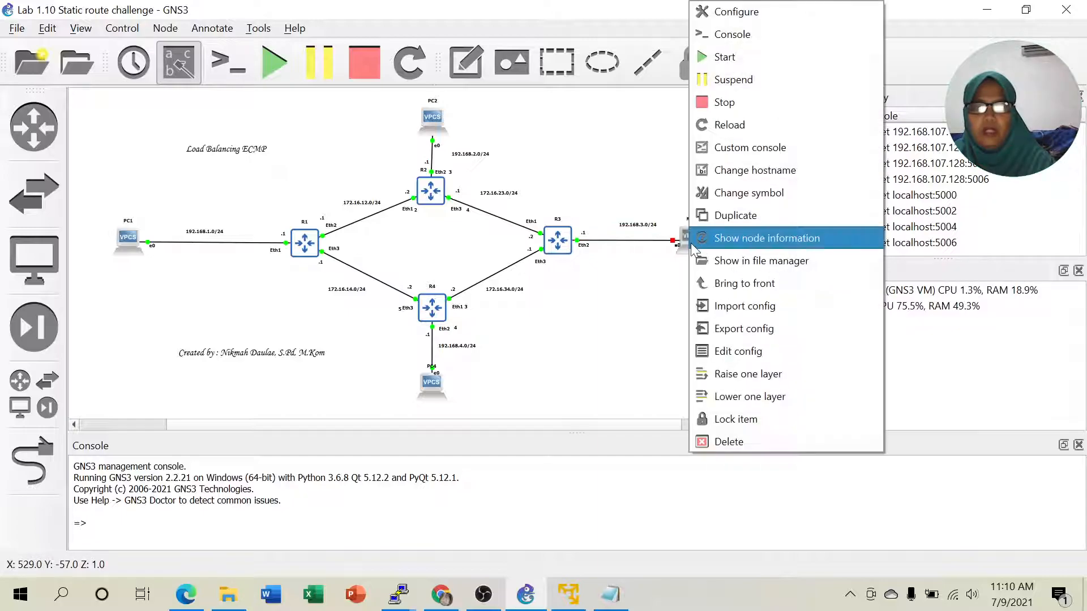
right_click(640, 247)
right_click(638, 244)
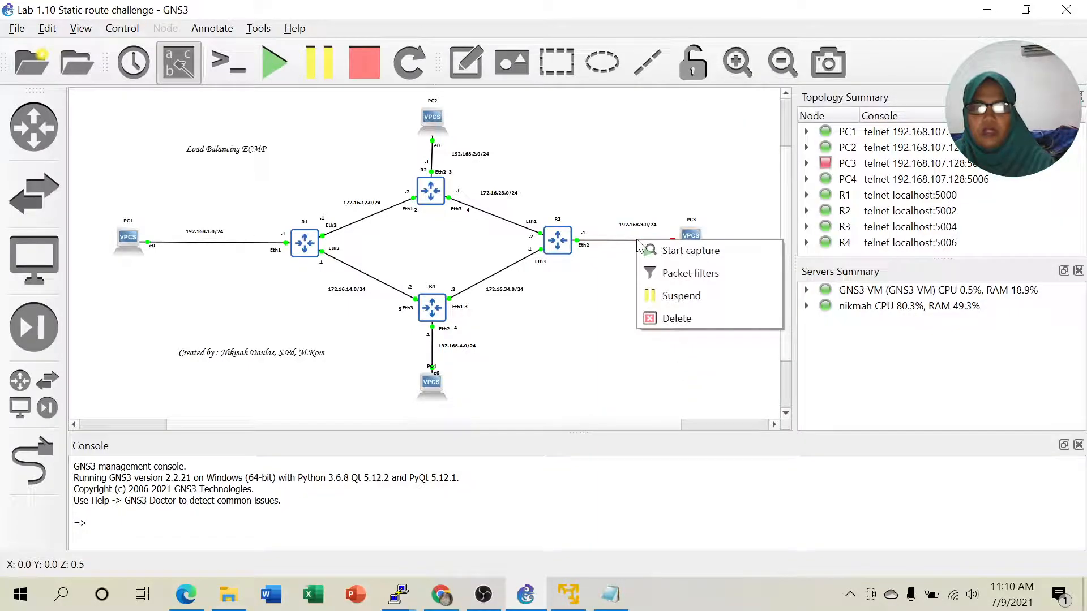
left_click(674, 318)
right_click(691, 237)
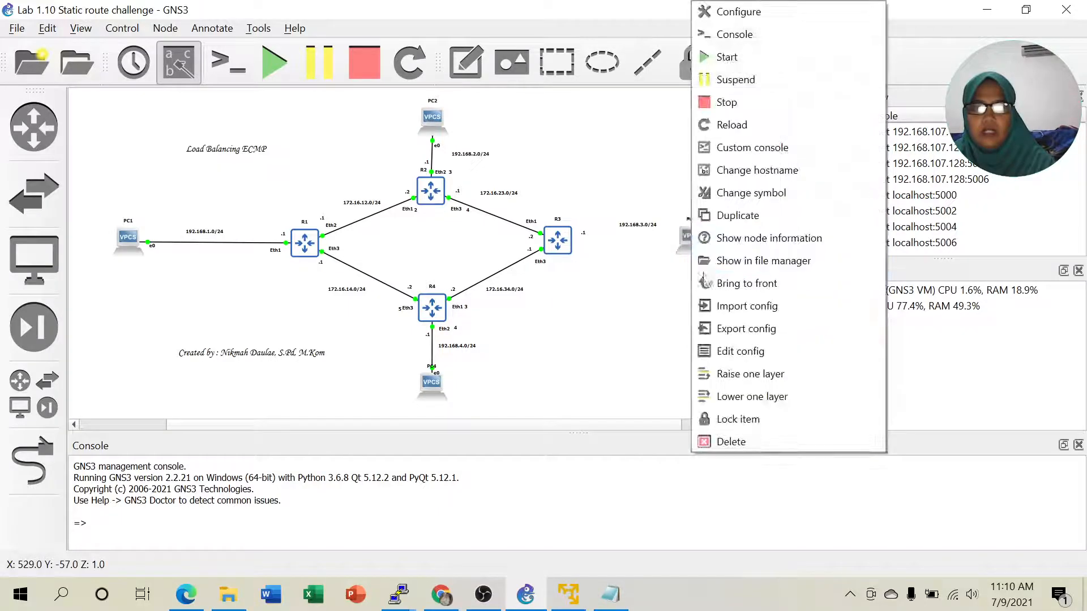
left_click(732, 442)
left_click(534, 300)
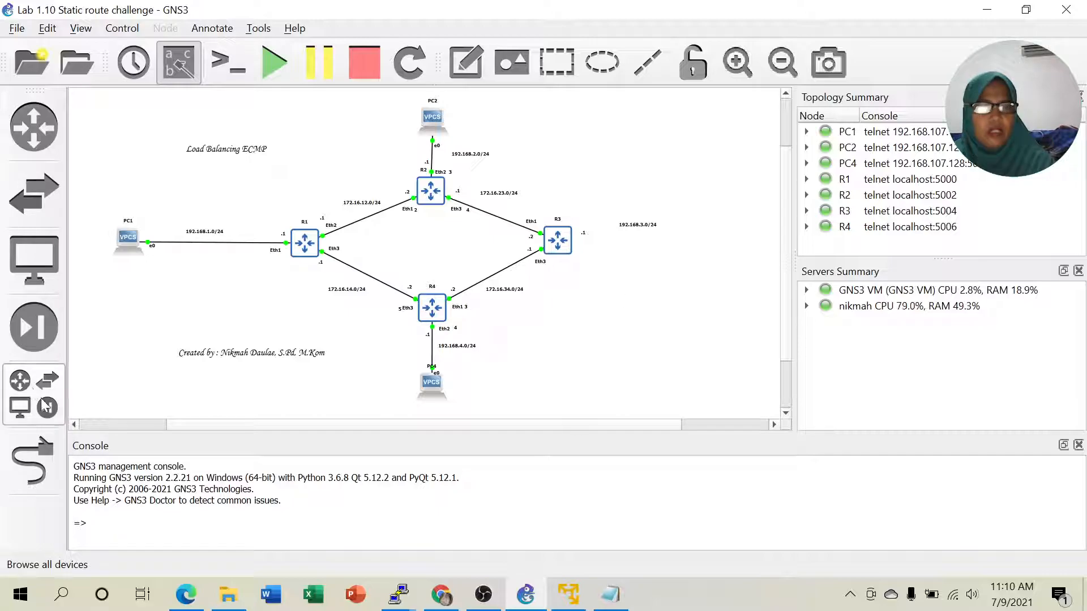
left_click(20, 405)
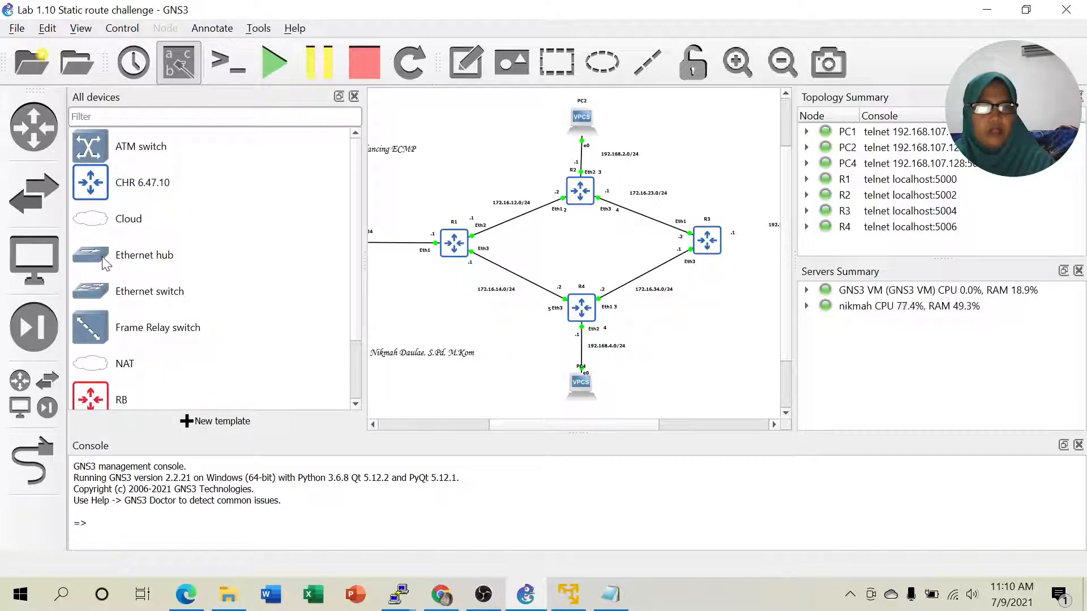
- Place an Ethernet switch, Switch1, running on the GNS3 VM
left_click_drag(94, 299, 754, 381)
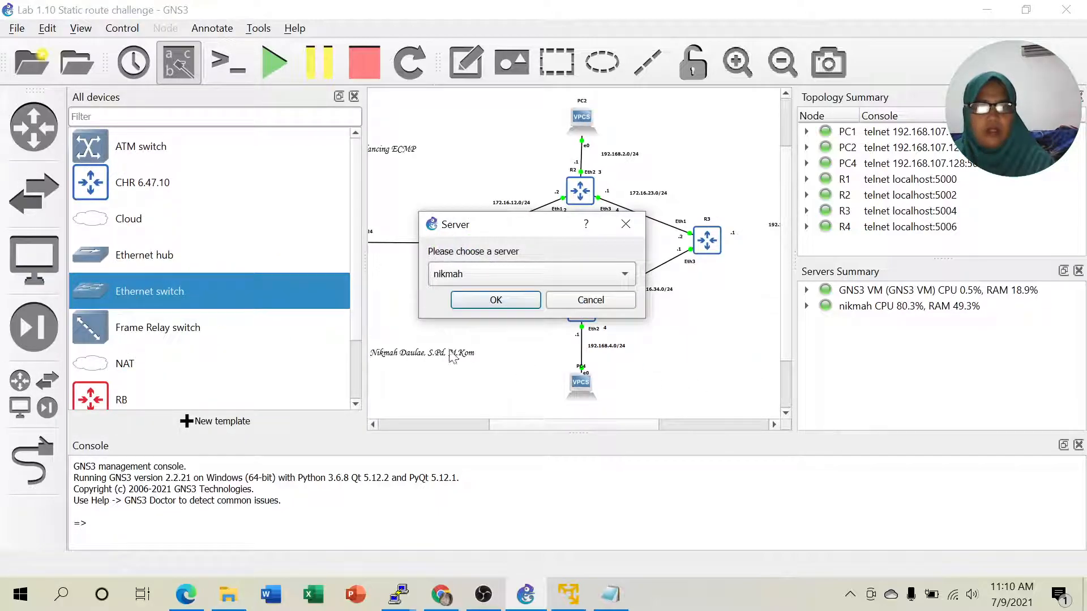
left_click(508, 274)
left_click(495, 296)
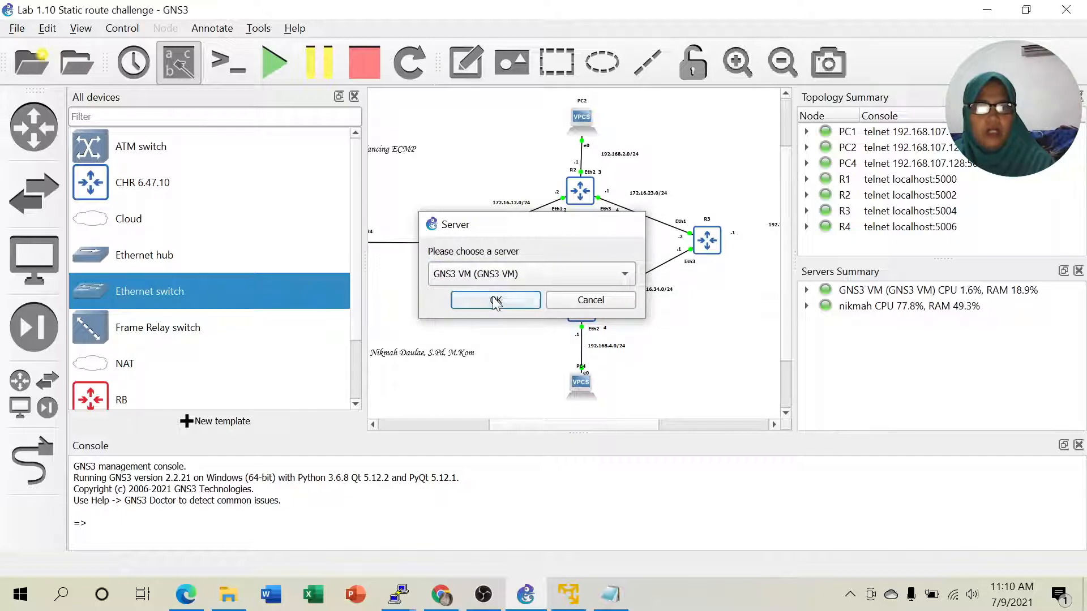
left_click(495, 299)
- Add three VPCS nodes, PC3, PC5 and PC6, each on the GNS3 VM server
scroll(182, 364, "down", 1)
left_click_drag(97, 365, 720, 335)
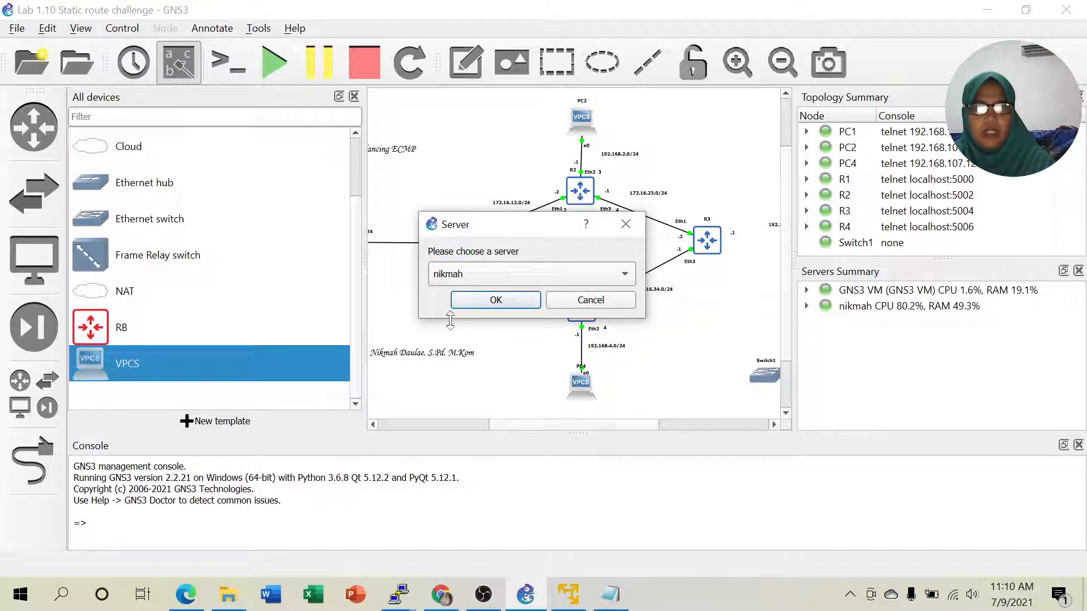
left_click(493, 275)
left_click(480, 295)
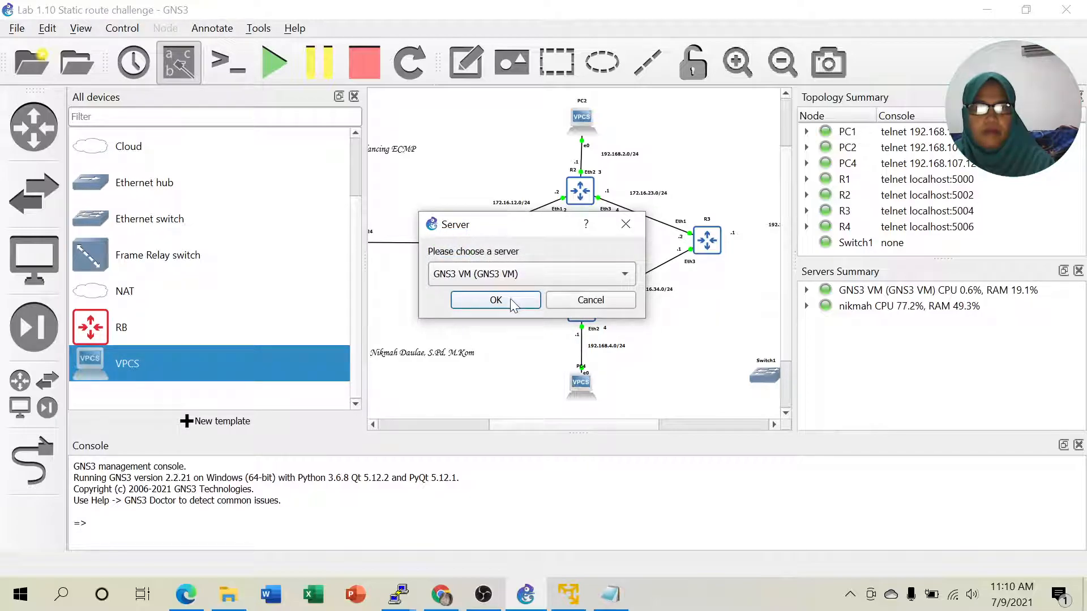
left_click(501, 304)
left_click_drag(99, 371, 693, 389)
left_click(535, 274)
left_click(515, 298)
left_click(515, 300)
left_click_drag(121, 368, 723, 362)
left_click(571, 277)
left_click(531, 295)
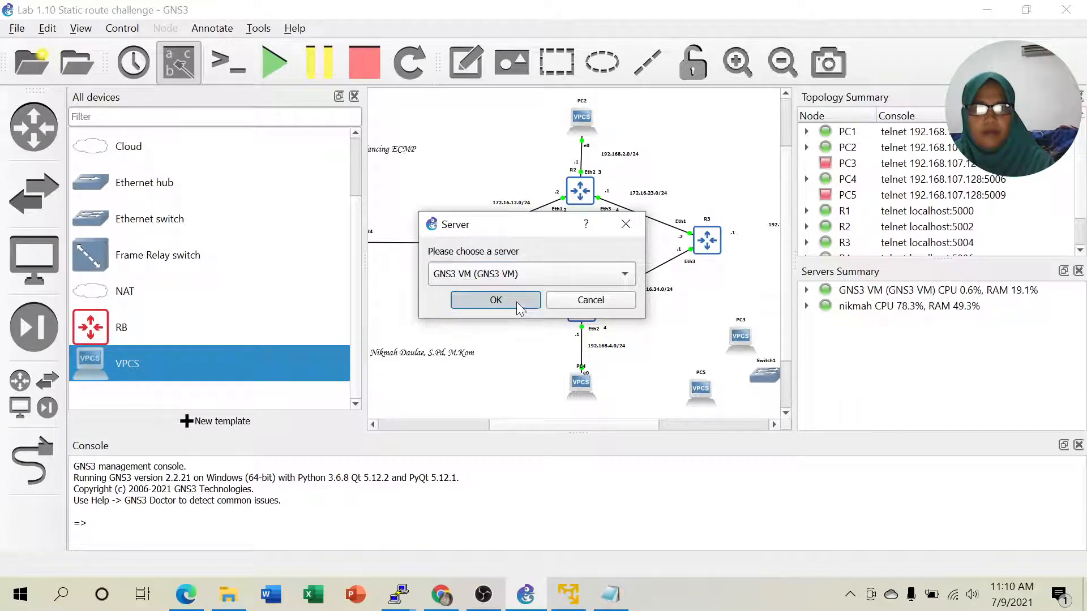
left_click(521, 309)
- Move Switch1 to the right of R3 and nudge the 192.168.3.0/24 label left
left_click(354, 96)
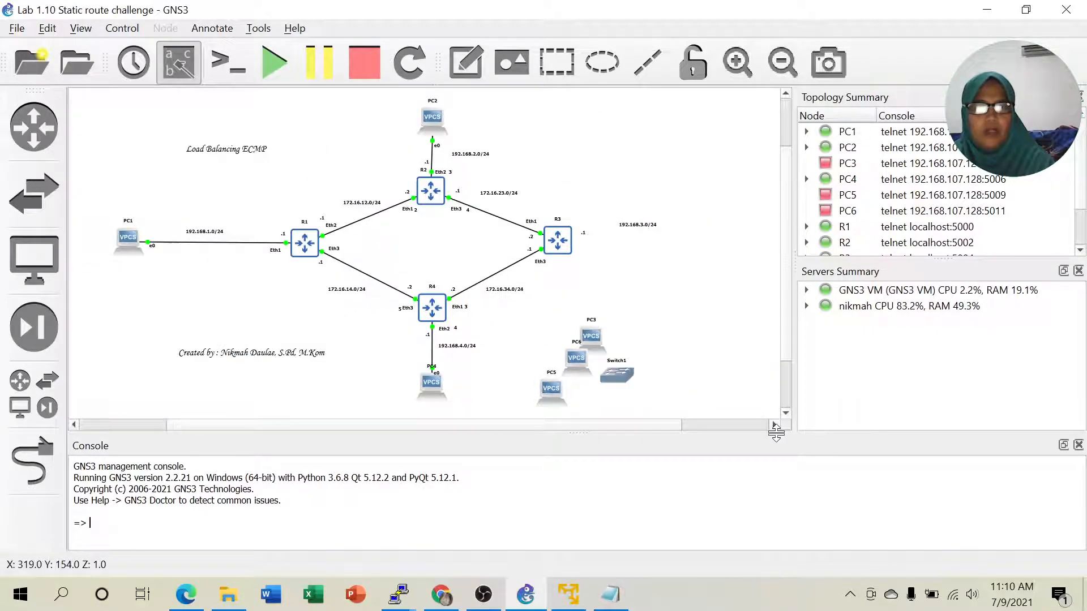
left_click_drag(618, 376, 659, 254)
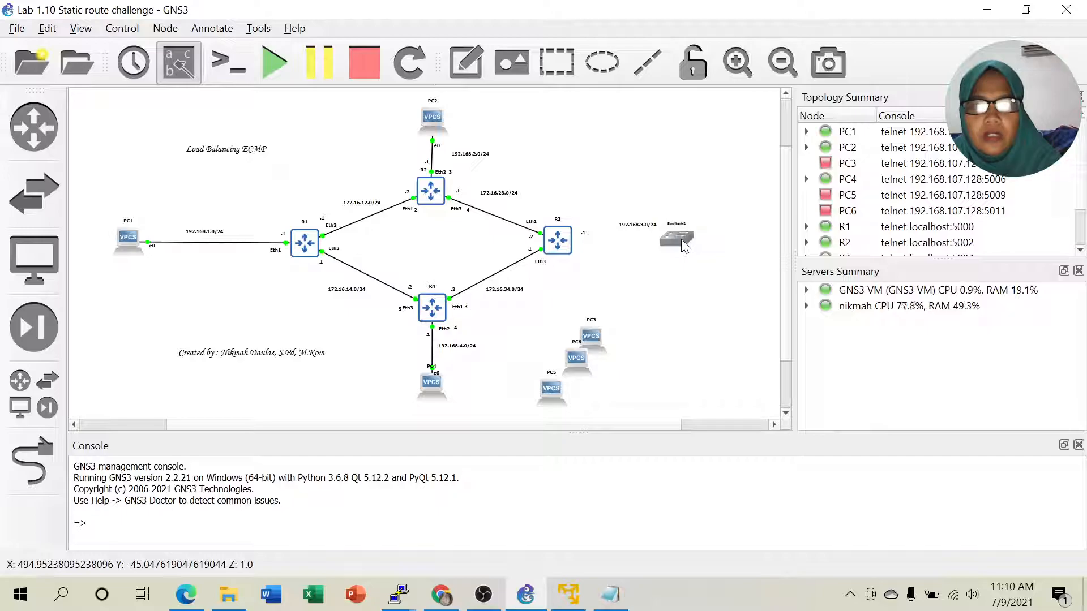
left_click_drag(646, 231, 674, 230)
- Arrange PC3 right of, PC5 above, and PC6 below Switch1
left_click_drag(590, 349, 750, 227)
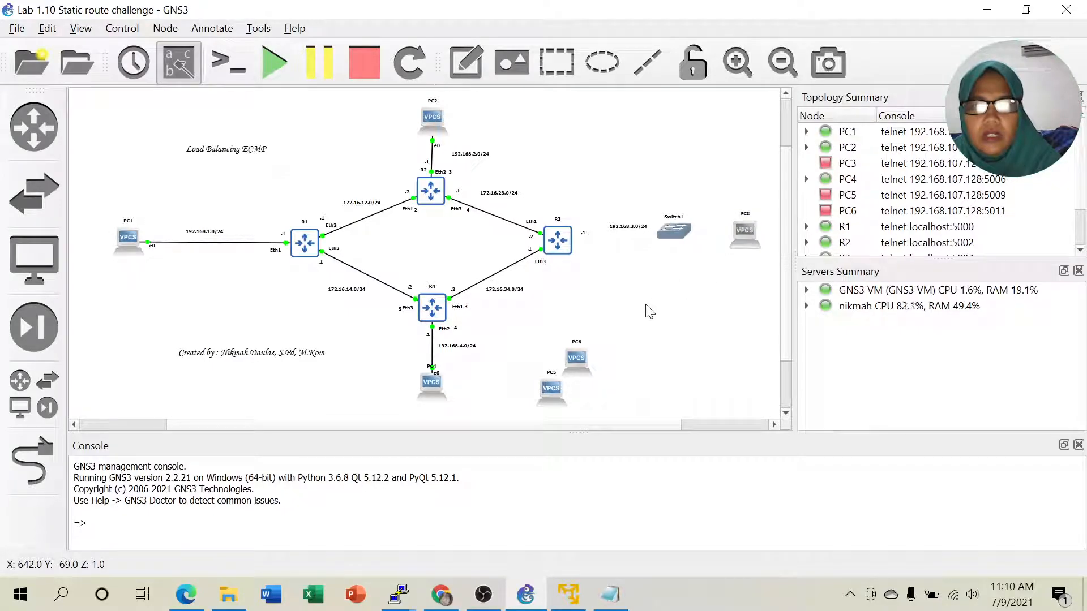
left_click(556, 389)
left_click_drag(556, 389, 675, 148)
left_click_drag(588, 361, 689, 294)
left_click_drag(673, 147, 685, 155)
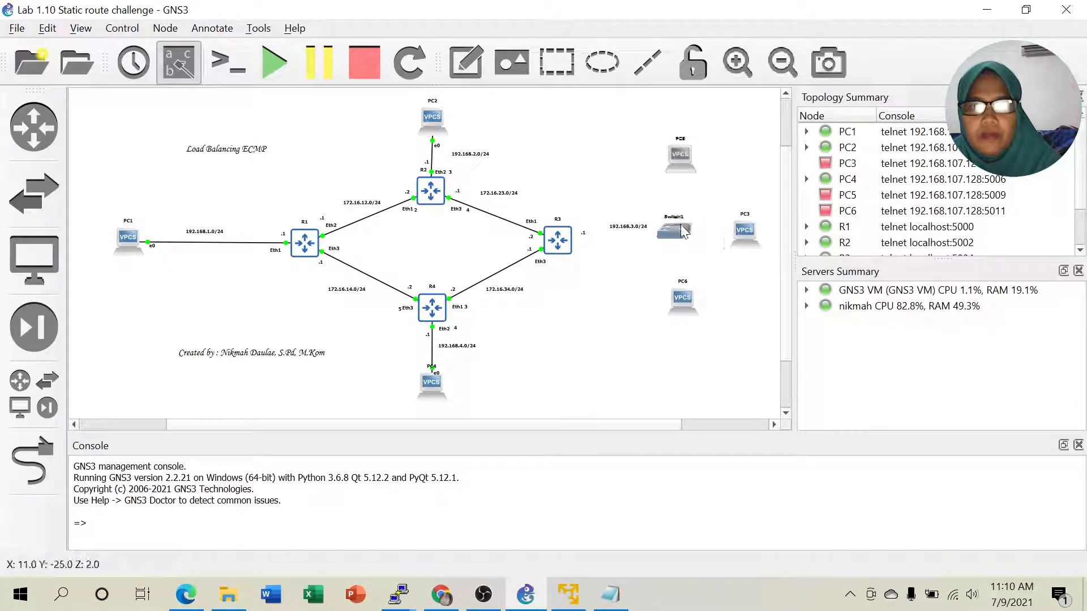
left_click_drag(744, 229, 753, 227)
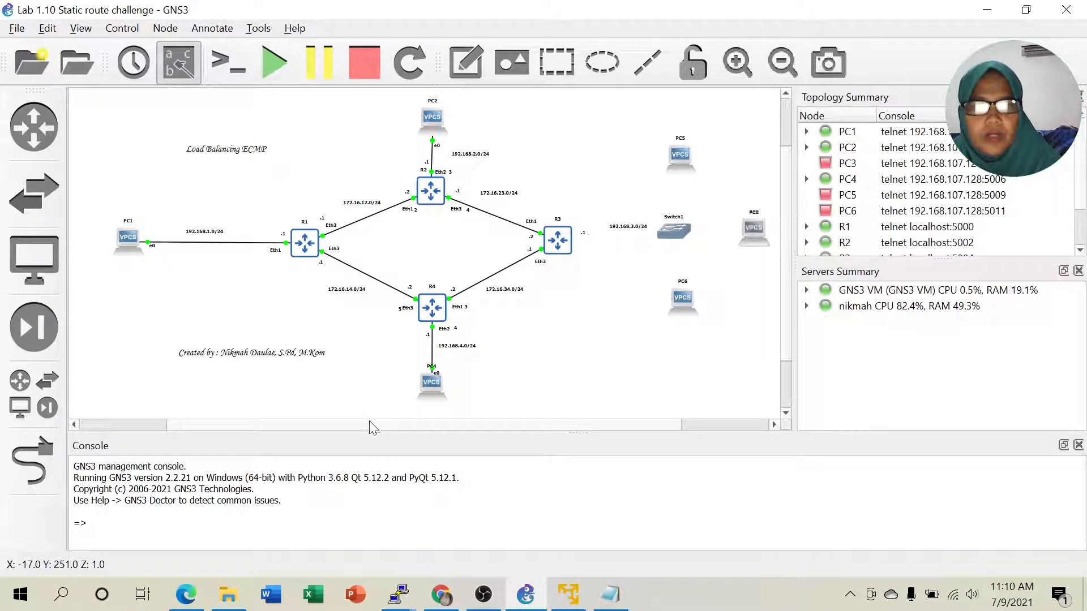
left_click_drag(388, 424, 403, 424)
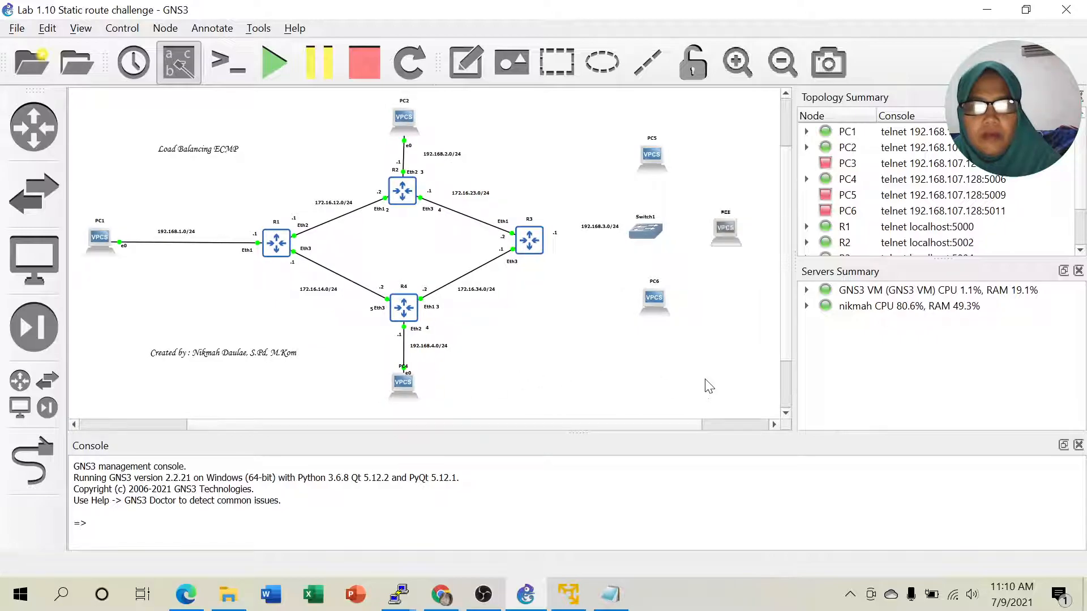
- Link R3's Eth2 to Switch1's Ethernet0
left_click(13, 449)
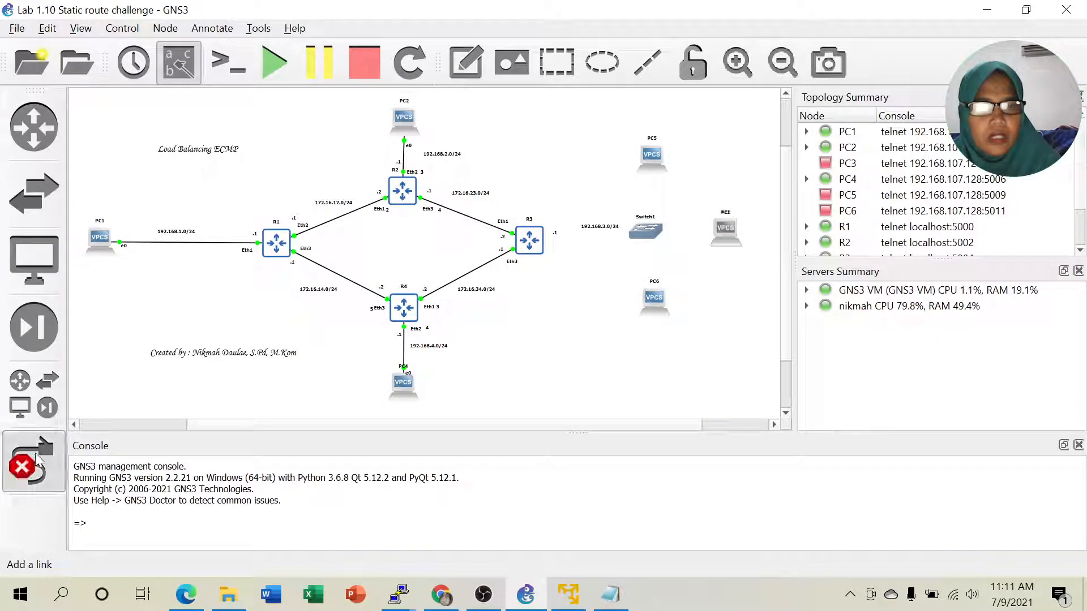
left_click(535, 243)
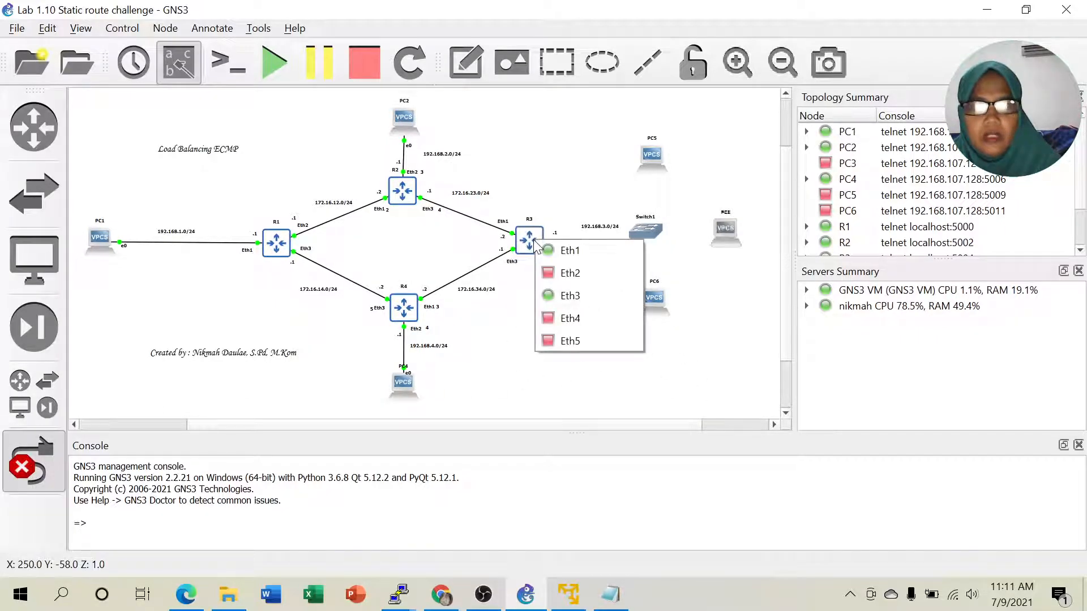
left_click(567, 273)
left_click(647, 232)
left_click(655, 243)
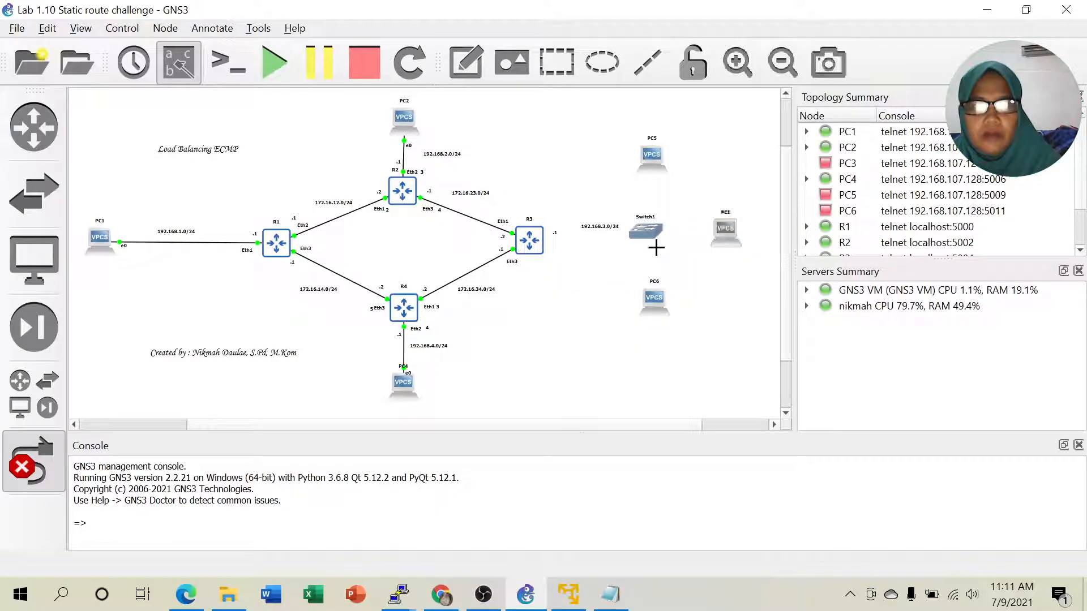
- Link Switch1 Ethernet1, 2 and 3 to PC5, PC3 and PC6 Ethernet0
left_click(645, 235)
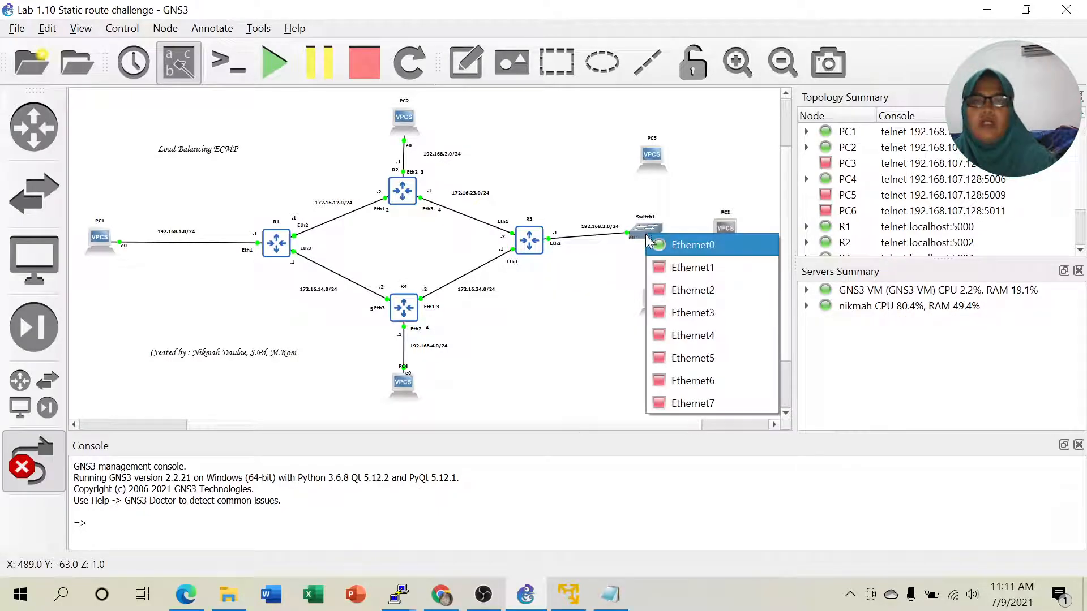
left_click(663, 266)
left_click(654, 157)
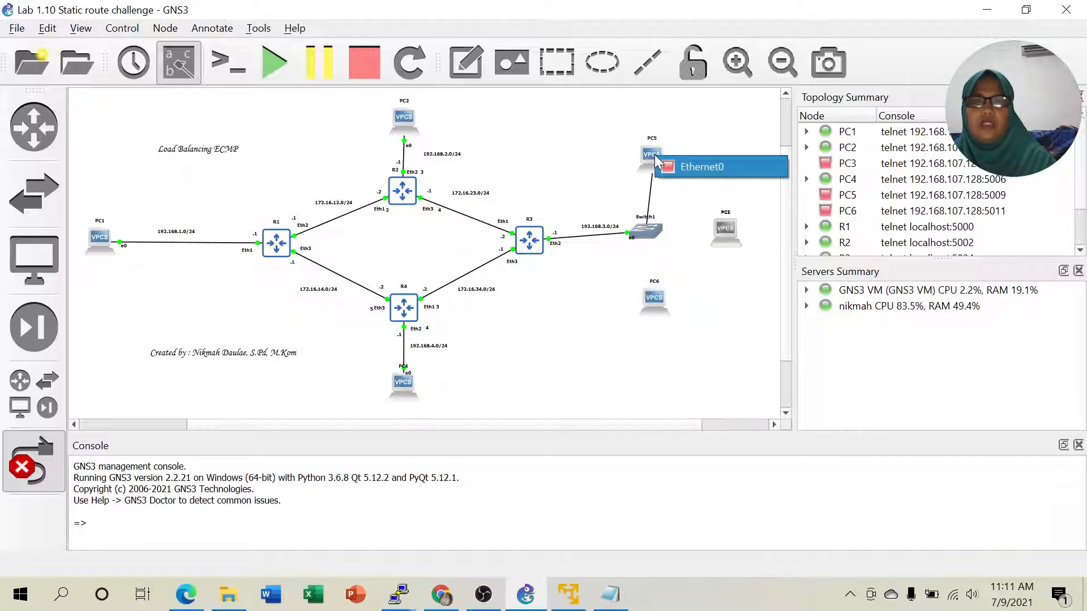
left_click(696, 165)
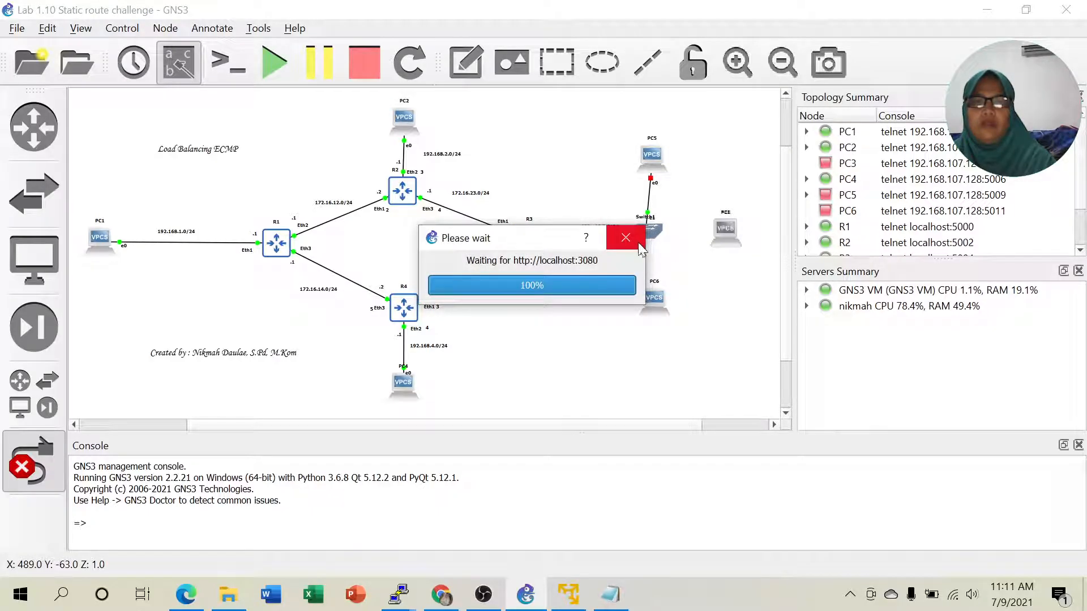
left_click(650, 236)
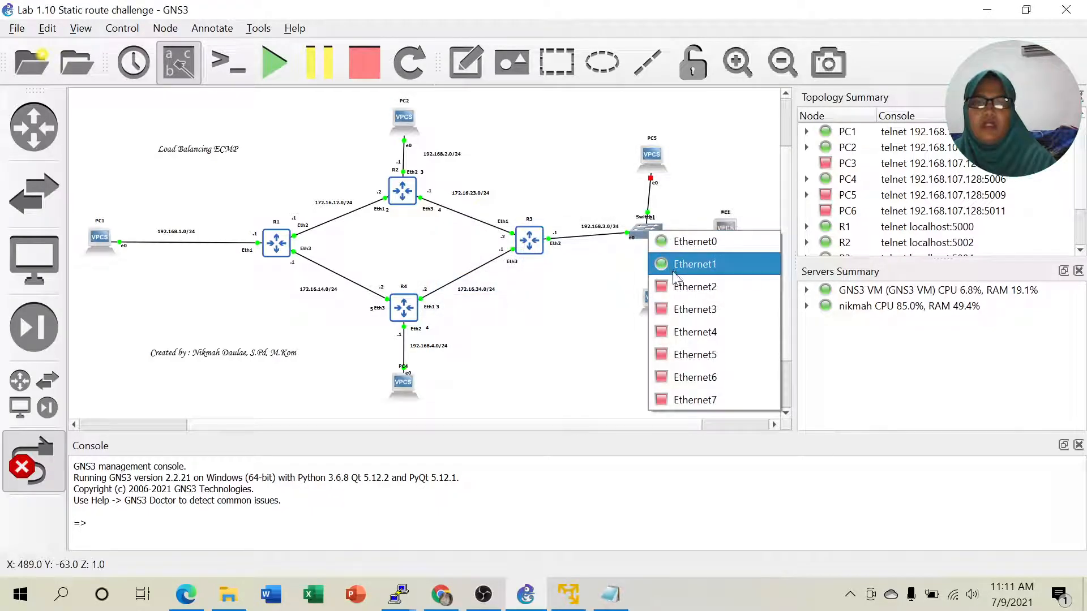
left_click(680, 290)
left_click(734, 233)
left_click(743, 242)
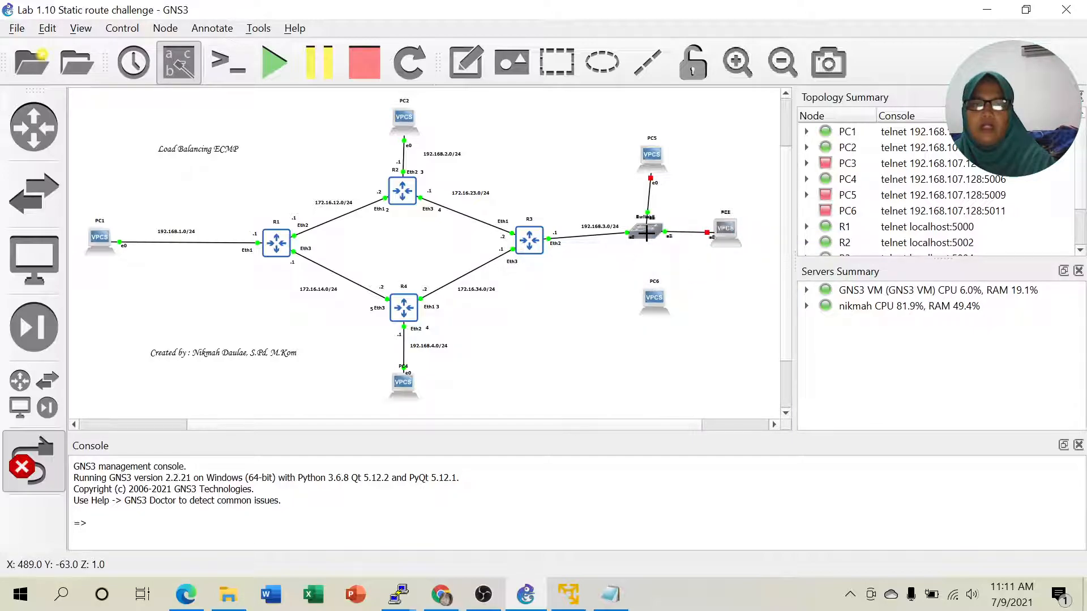
left_click(646, 235)
left_click(656, 314)
left_click(651, 294)
left_click(654, 301)
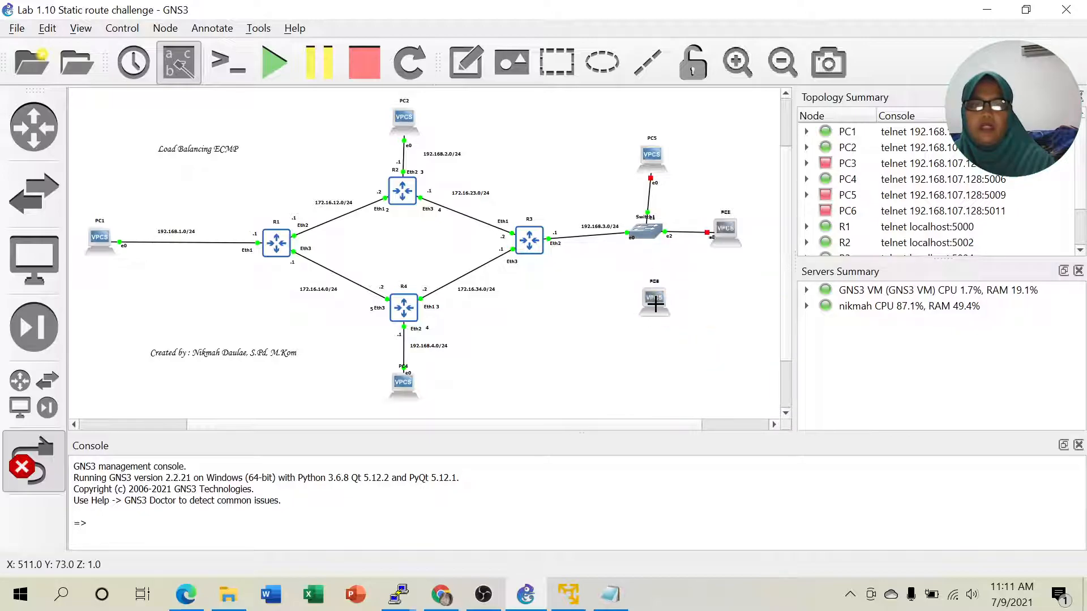
left_click(25, 470)
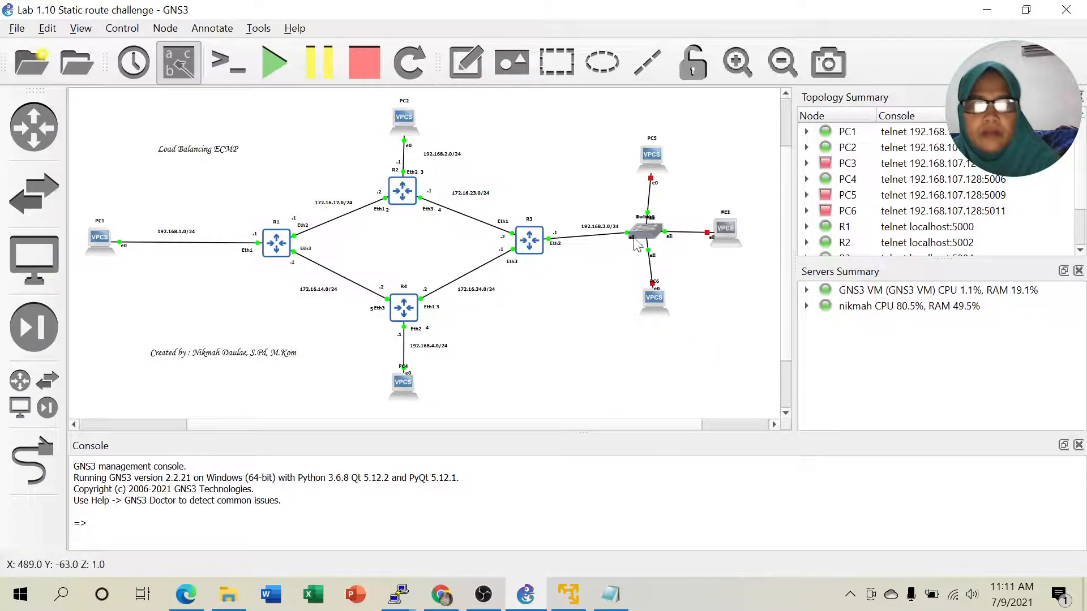
- Fine-tune Switch1, PC3 and PC6 positions around the switch
left_click_drag(641, 240, 647, 240)
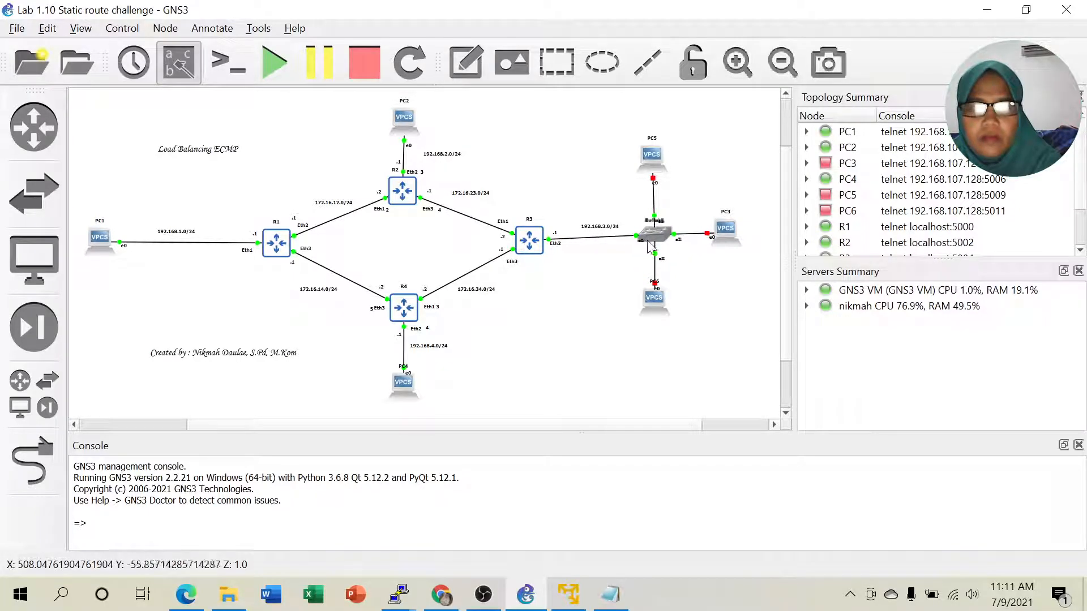
left_click_drag(730, 228, 756, 231)
left_click_drag(657, 294, 658, 300)
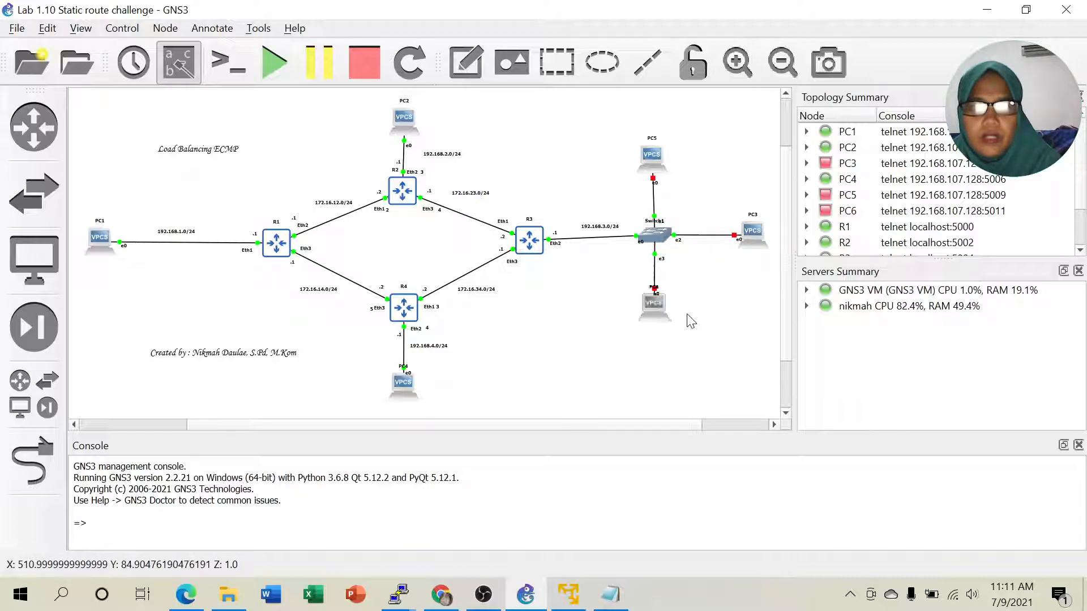
- Start PC5, PC3 and PC6
left_click(646, 157)
right_click(647, 157)
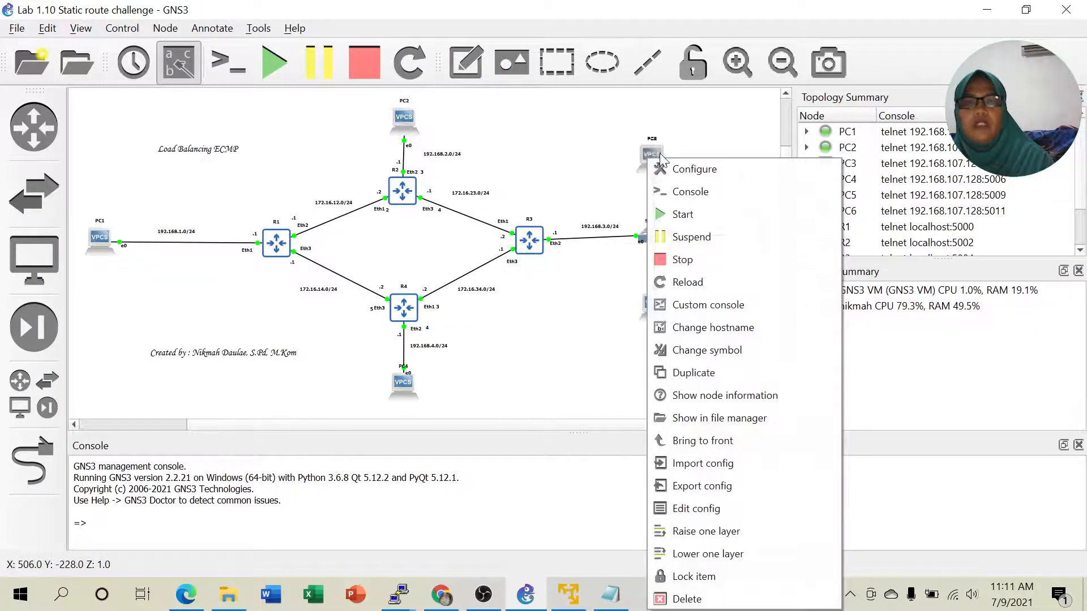
left_click(682, 213)
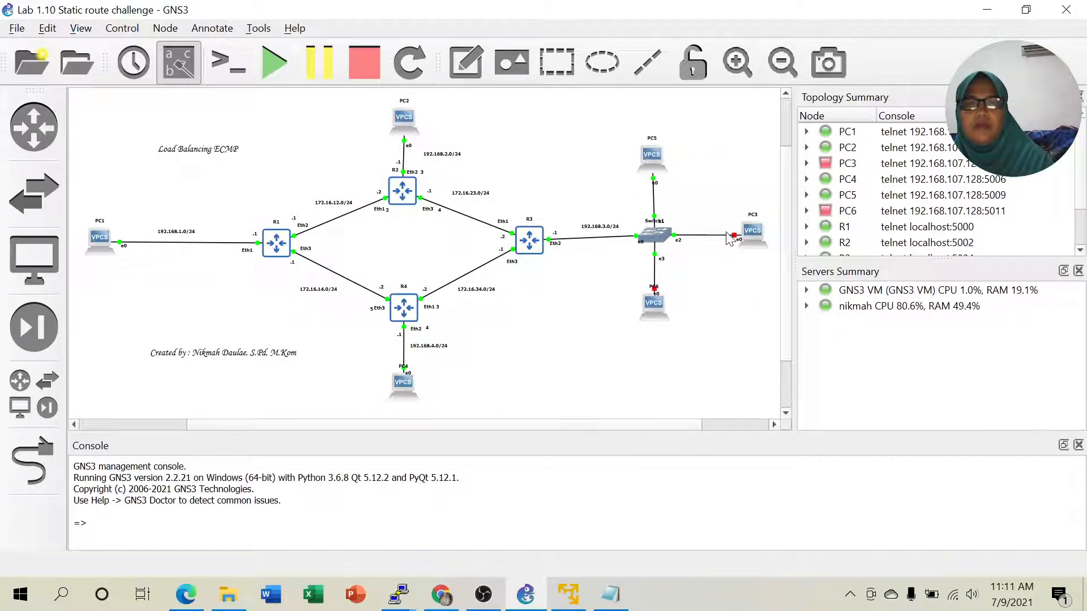
right_click(753, 229)
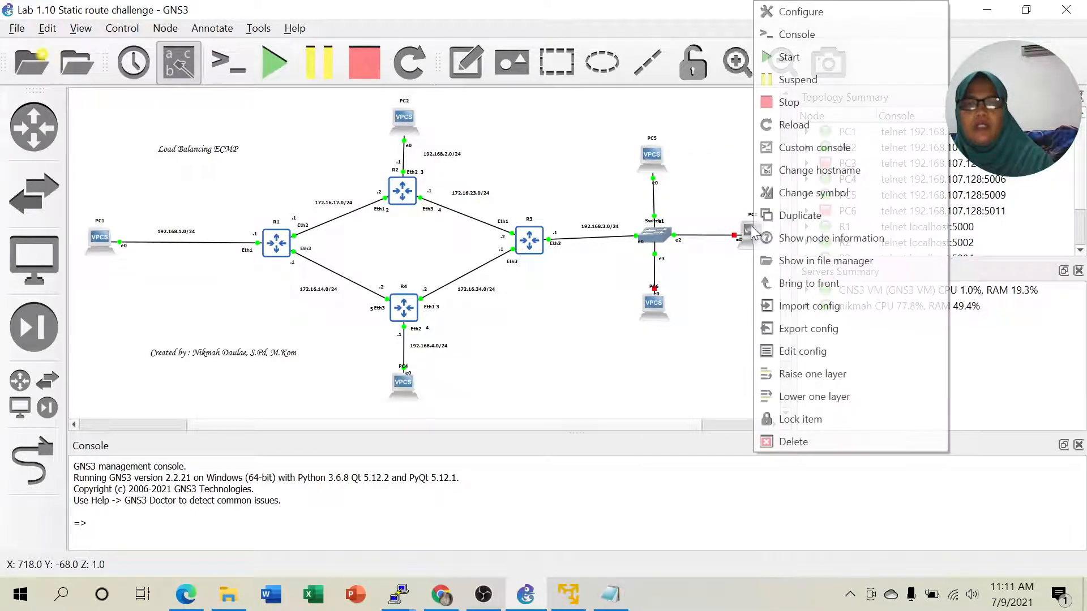
left_click(792, 57)
right_click(652, 304)
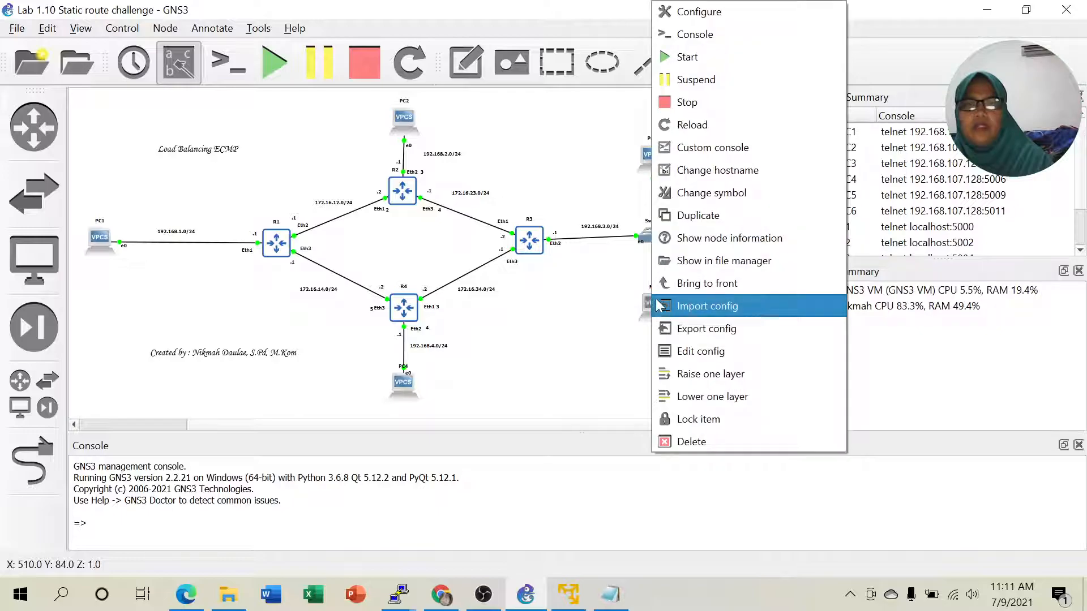
left_click(694, 59)
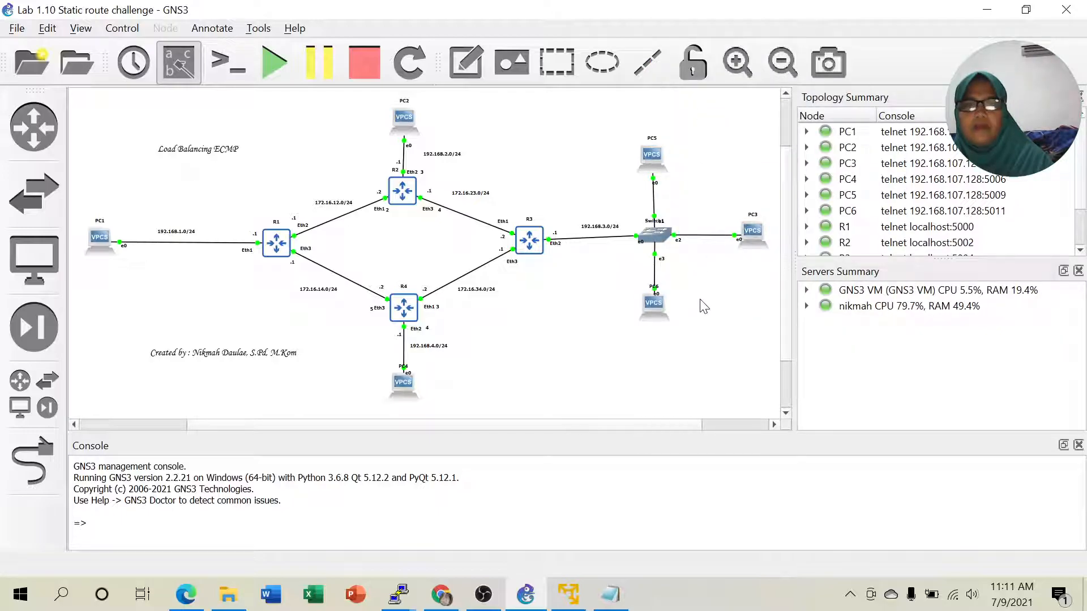
left_click(186, 594)
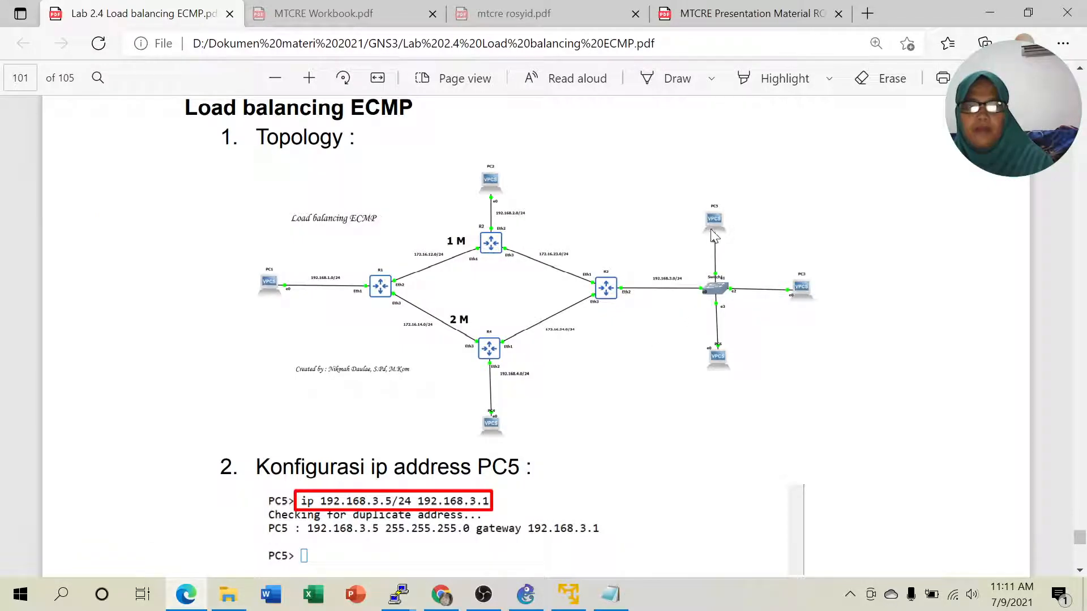
- Scroll the PDF to 'Konfigurasi ip address PC5', then return to GNS3
scroll(589, 460, "down", 3)
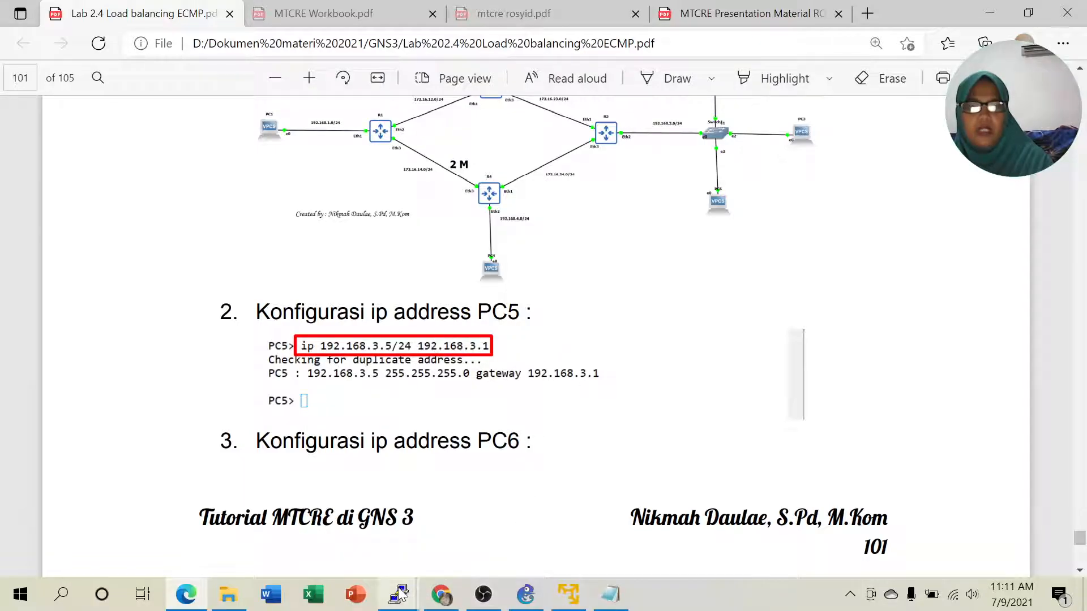
mouse_move(403, 598)
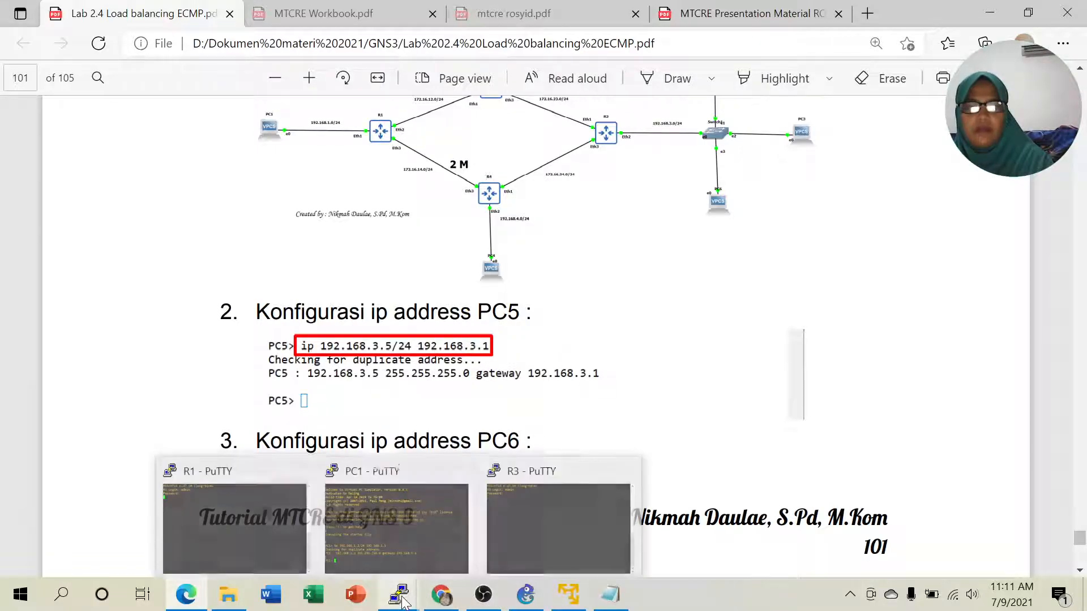
left_click(525, 594)
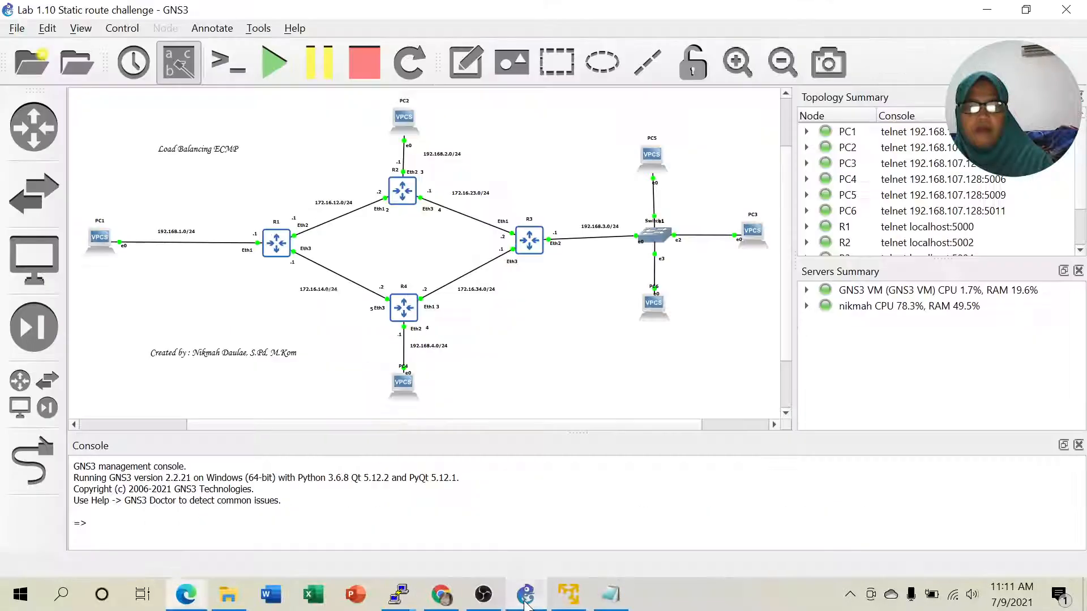
- Set PC5 to 192.168.3.5/24 with gateway 192.168.3.1 in its console, then minimise it
right_click(655, 156)
left_click(693, 188)
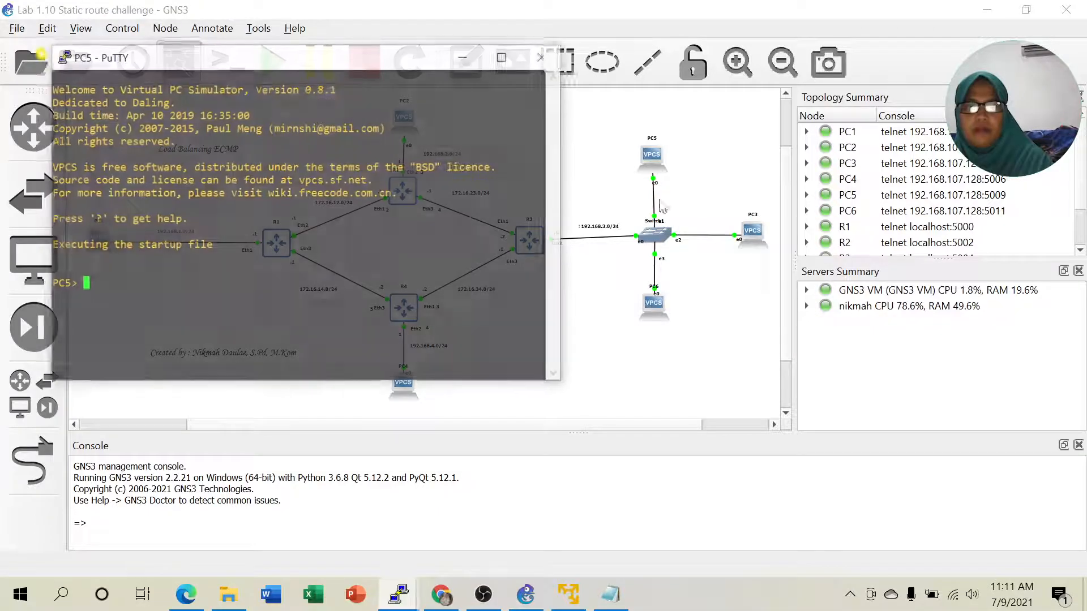
left_click_drag(240, 68, 256, 124)
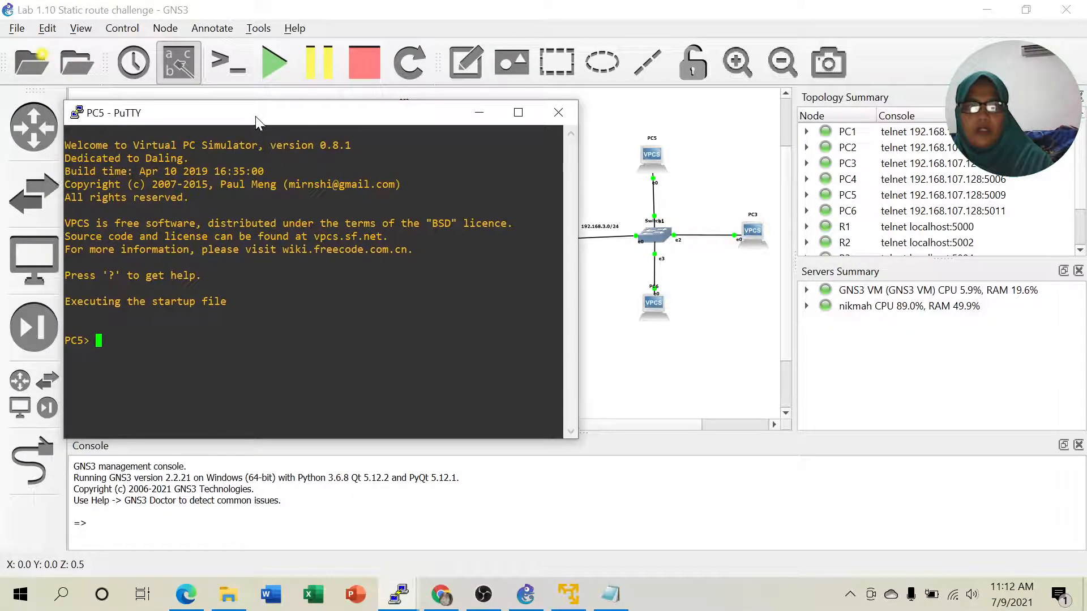
type("ip 192.1.68.")
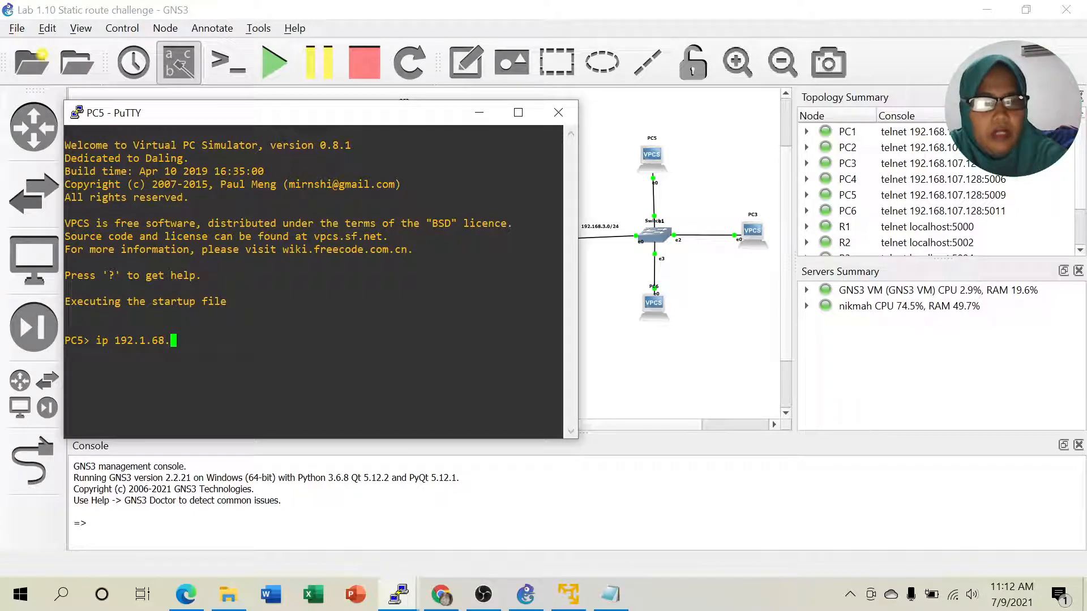
key("BackSpace")
key("BackSpace")
key("BackSpace")
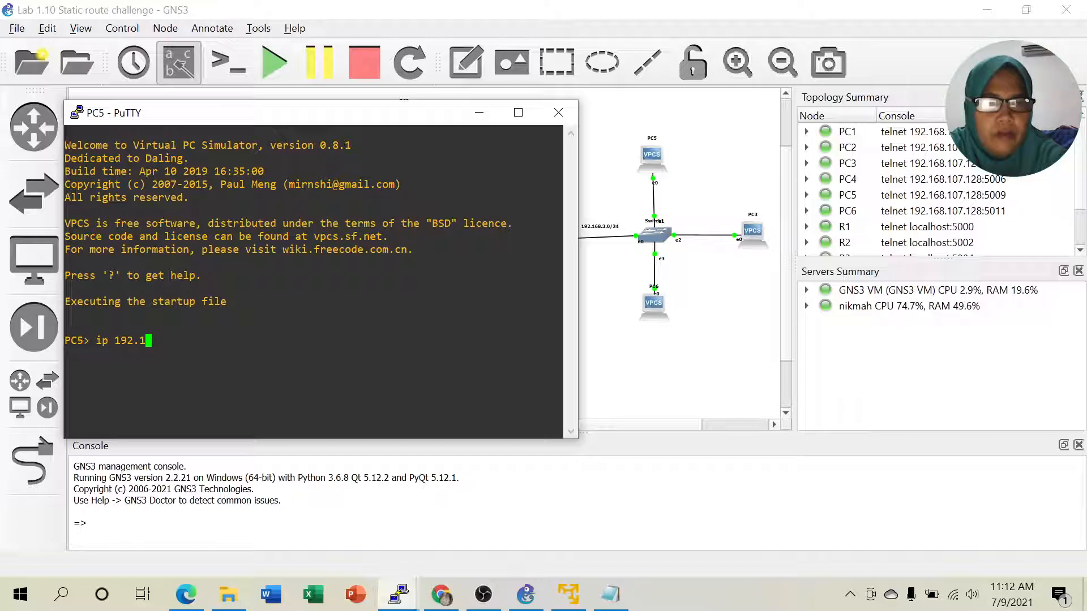
type("68")
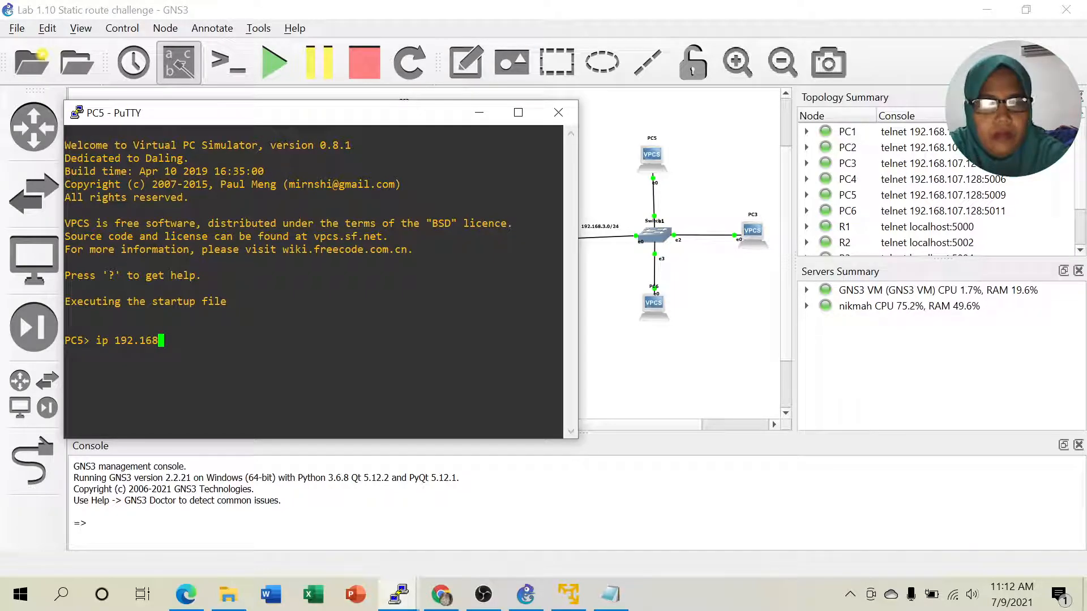
type(".3.5/")
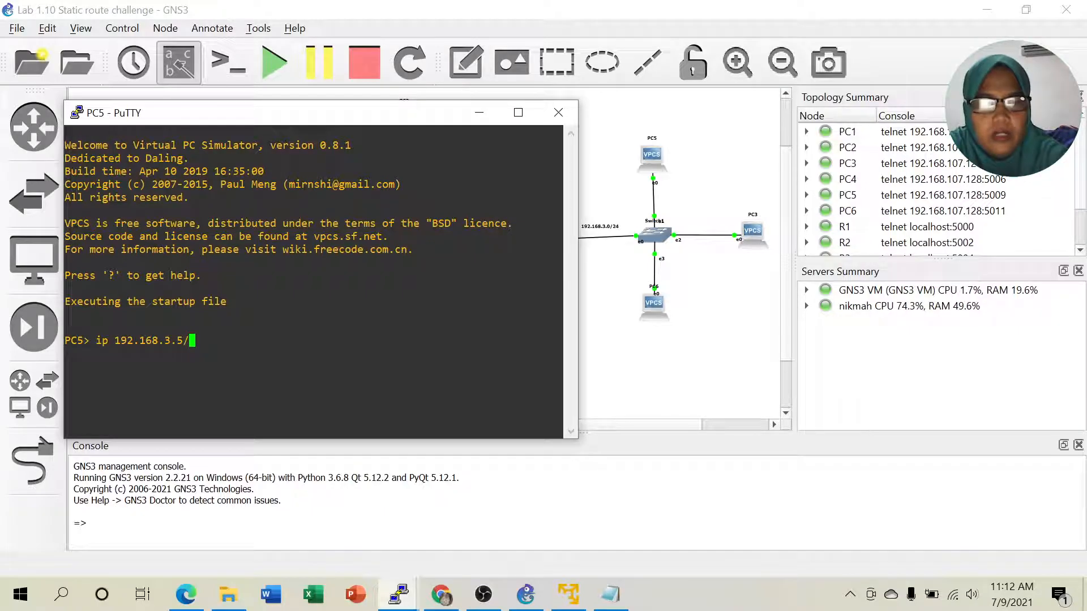
type("24 192.168.3.1")
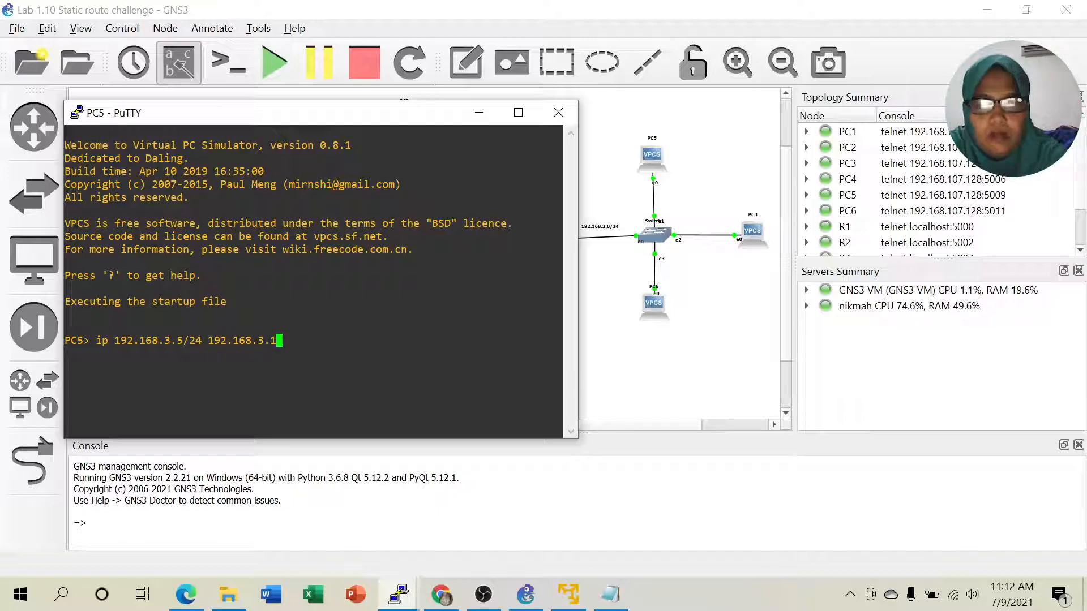
key("Return")
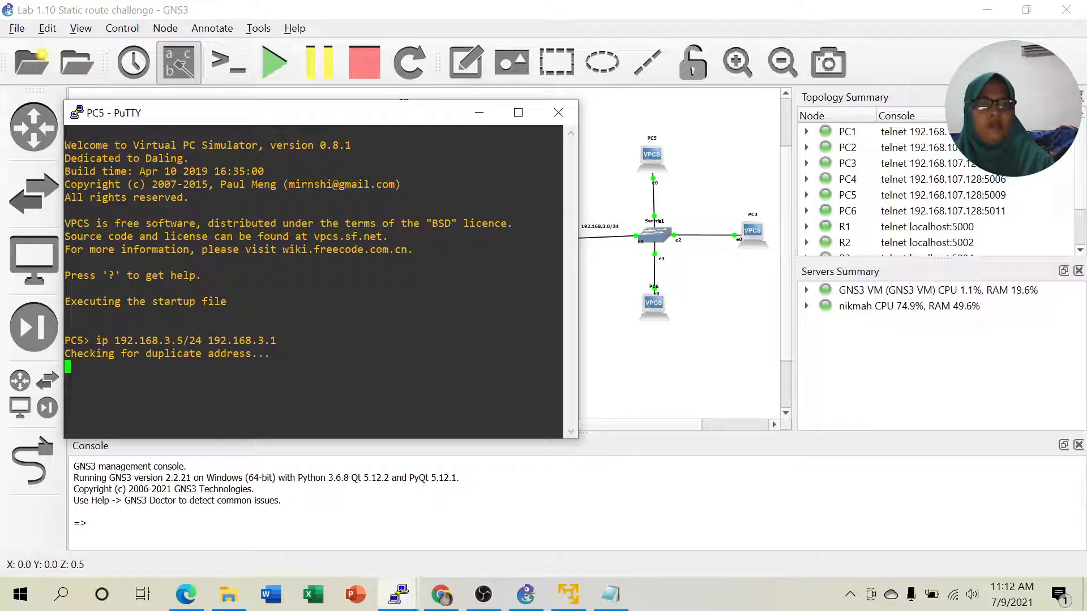
left_click(480, 113)
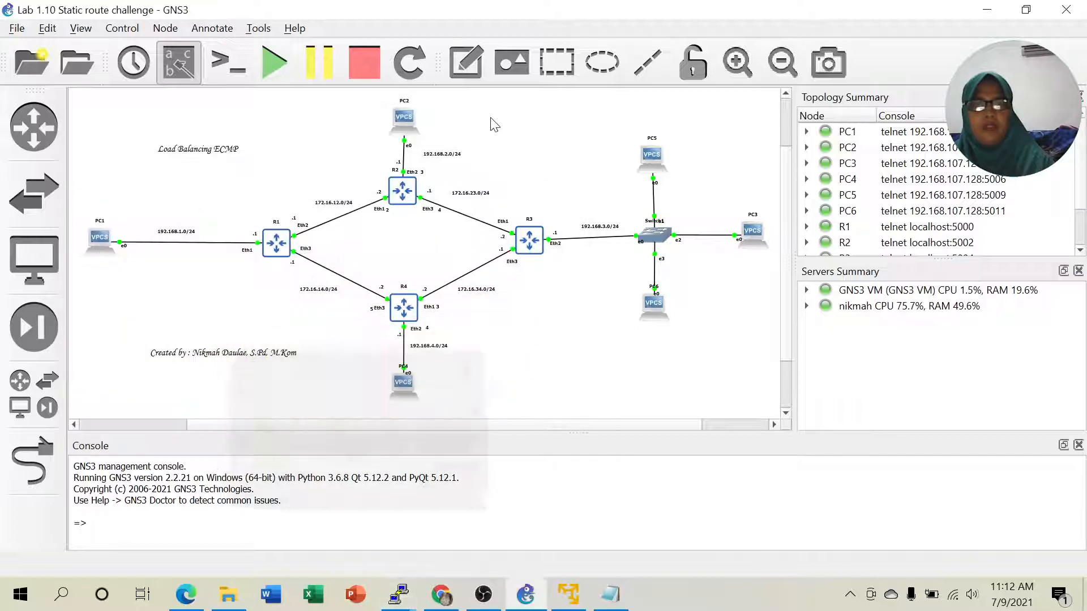
- Fix the typo and set PC3 to 192.168.3.3/24 with gateway 192.168.3.1, then minimise its console
right_click(742, 232)
left_click(793, 34)
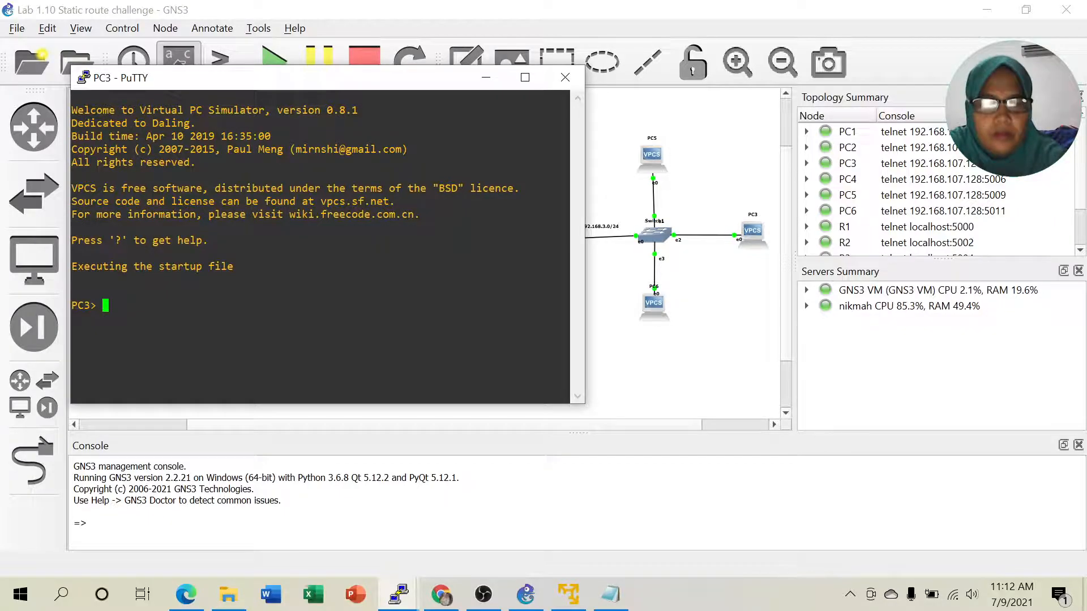
type("ip 192.168.3.")
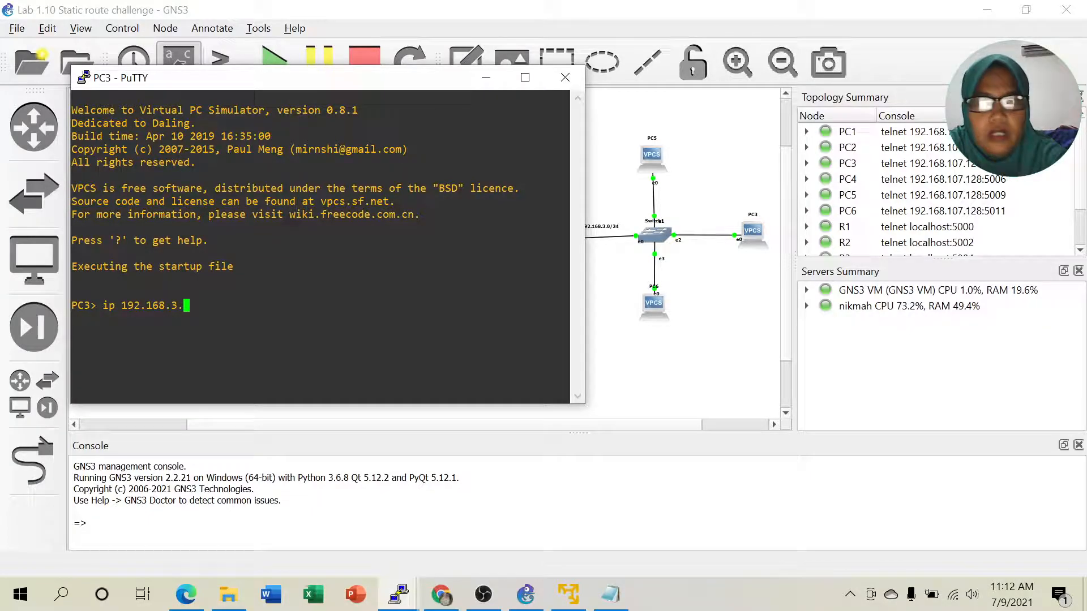
type("2")
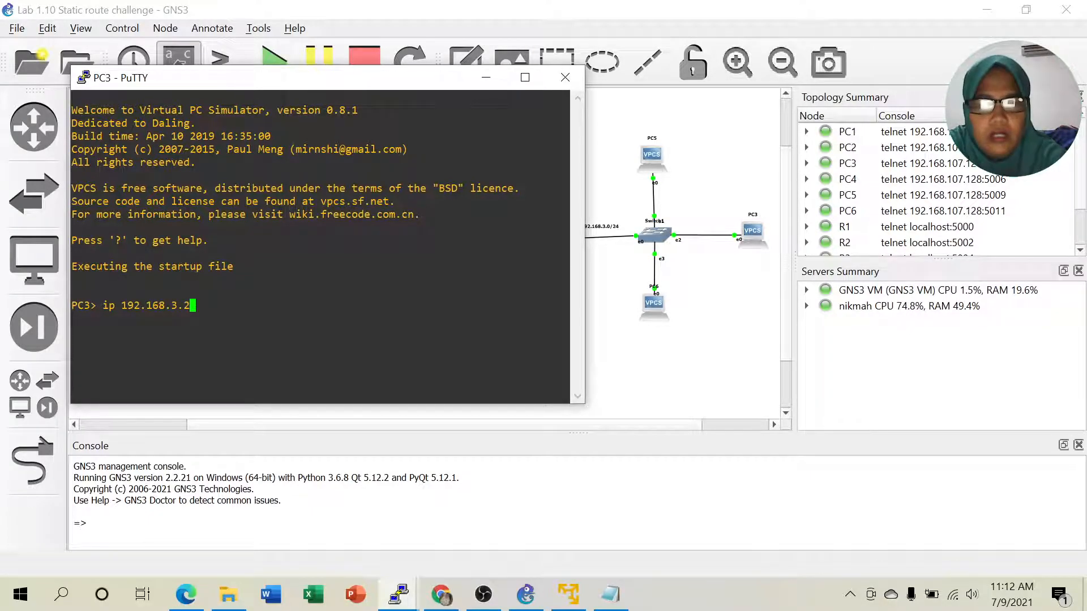
key("BackSpace")
type("/24")
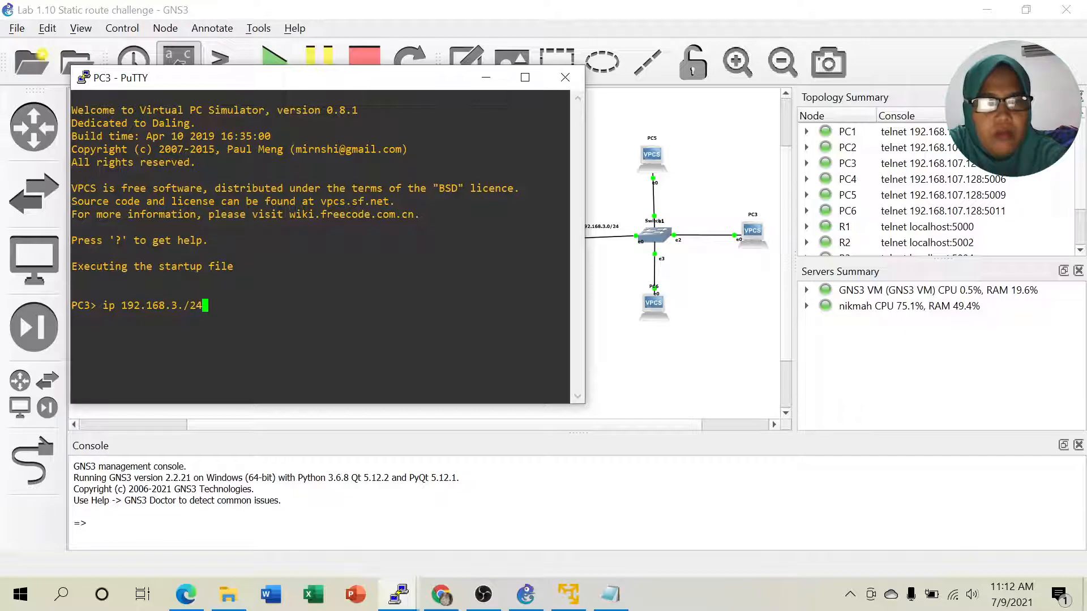
key("BackSpace")
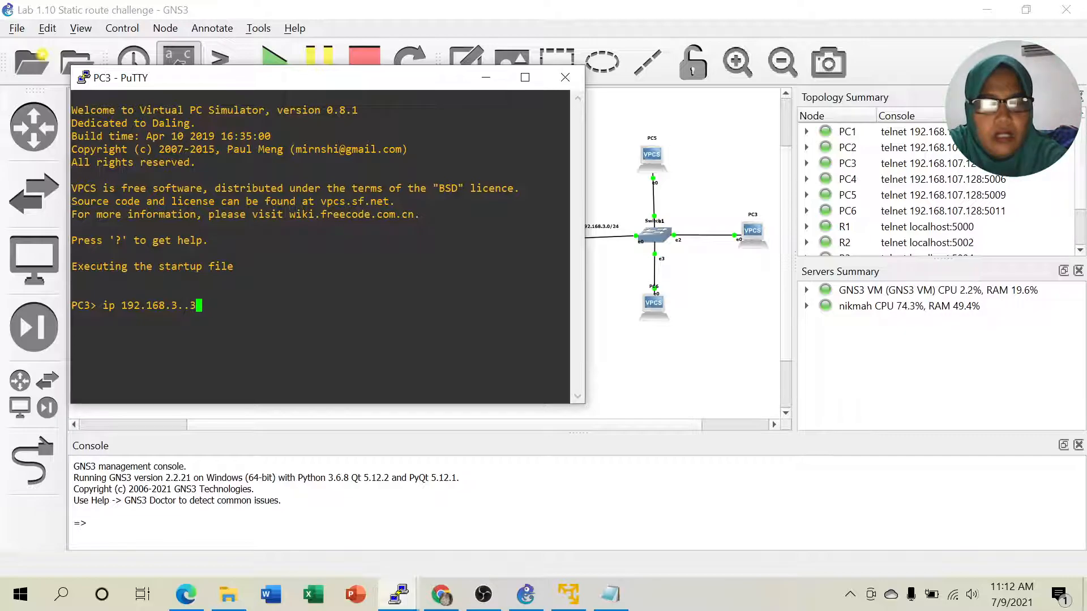
key("BackSpace")
key("BackSpace")
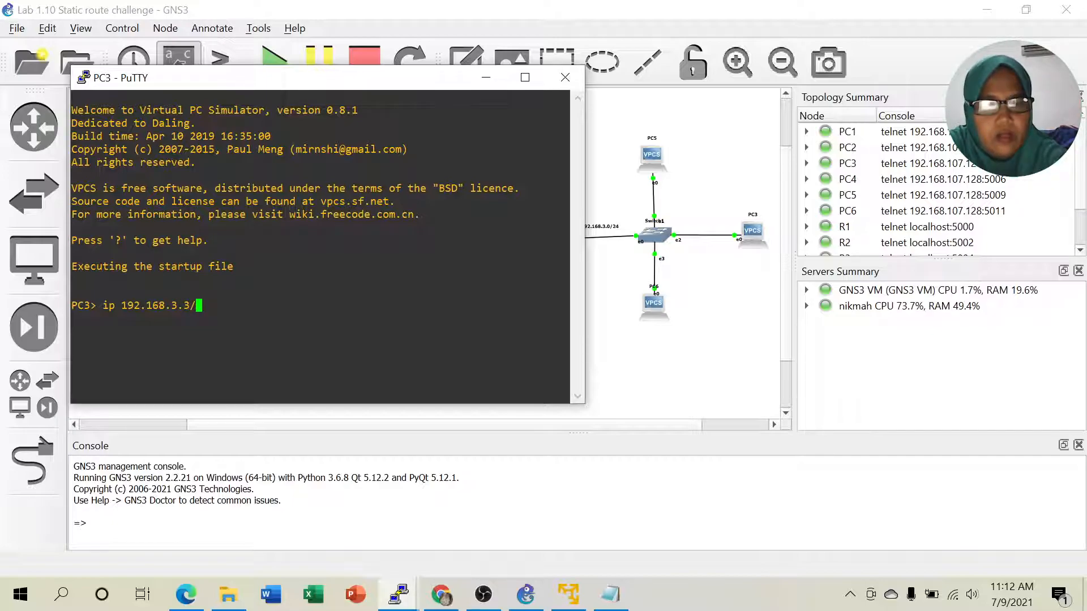
type("3/24 192.16")
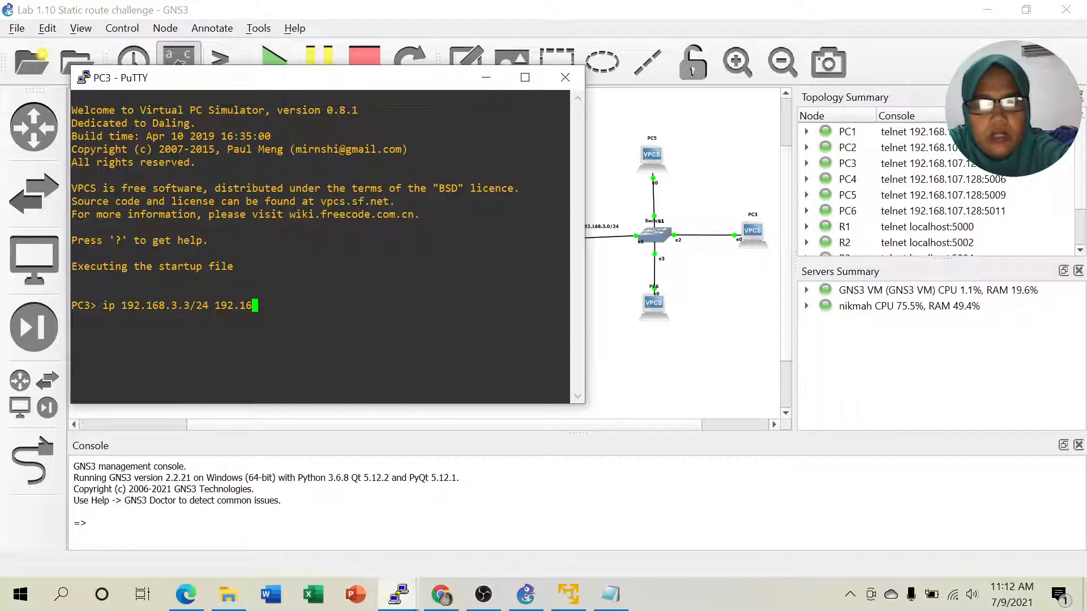
type("8.3.")
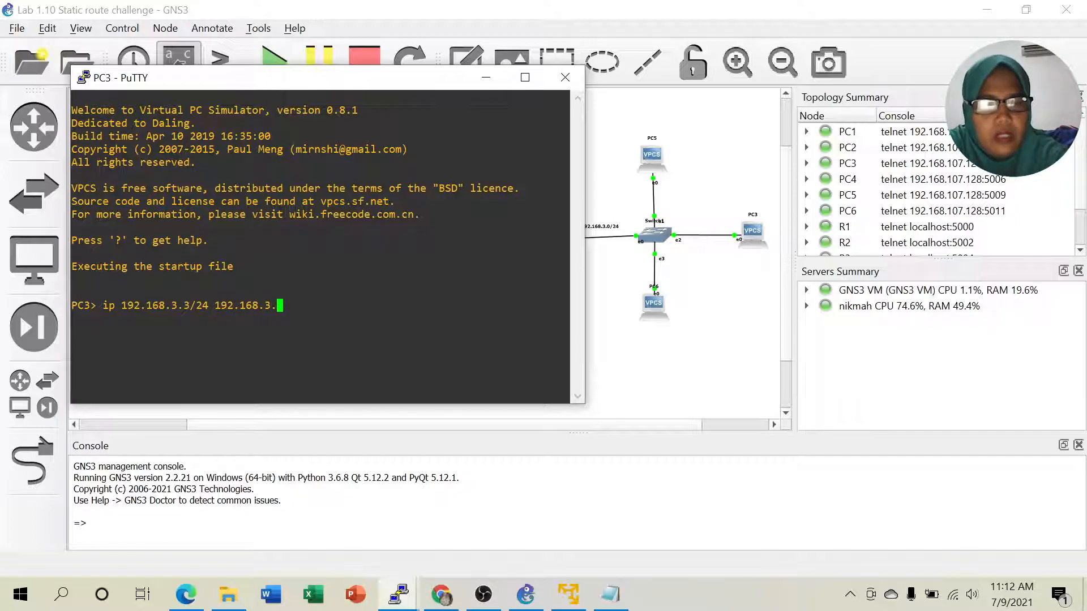
type("1")
key("Return")
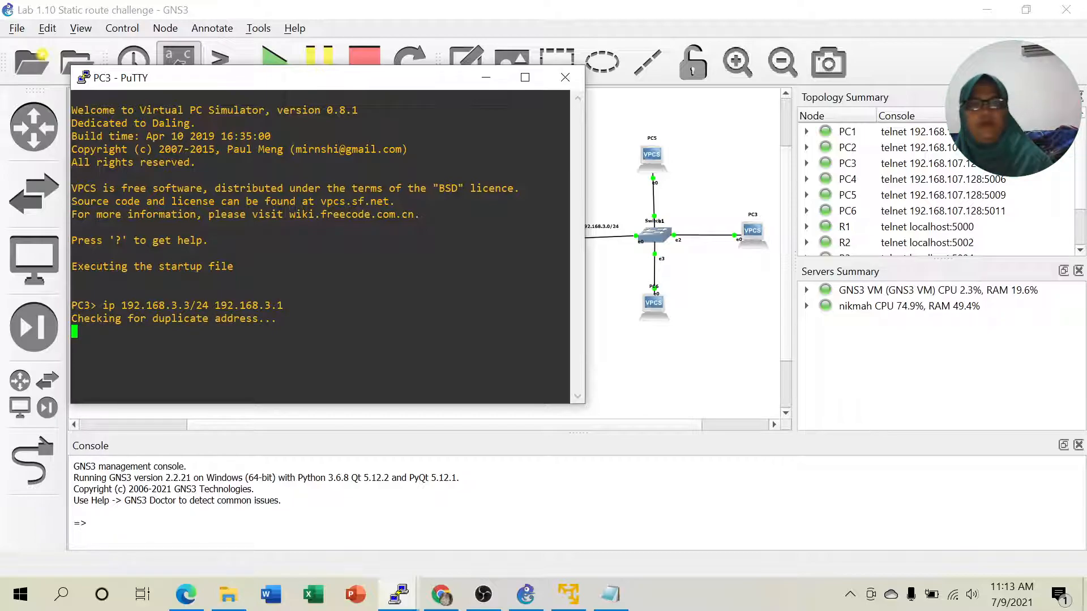
left_click(485, 79)
- Run 'ip 192.168.3.6/24 192.168.3.1' in a new PC6 console
right_click(653, 306)
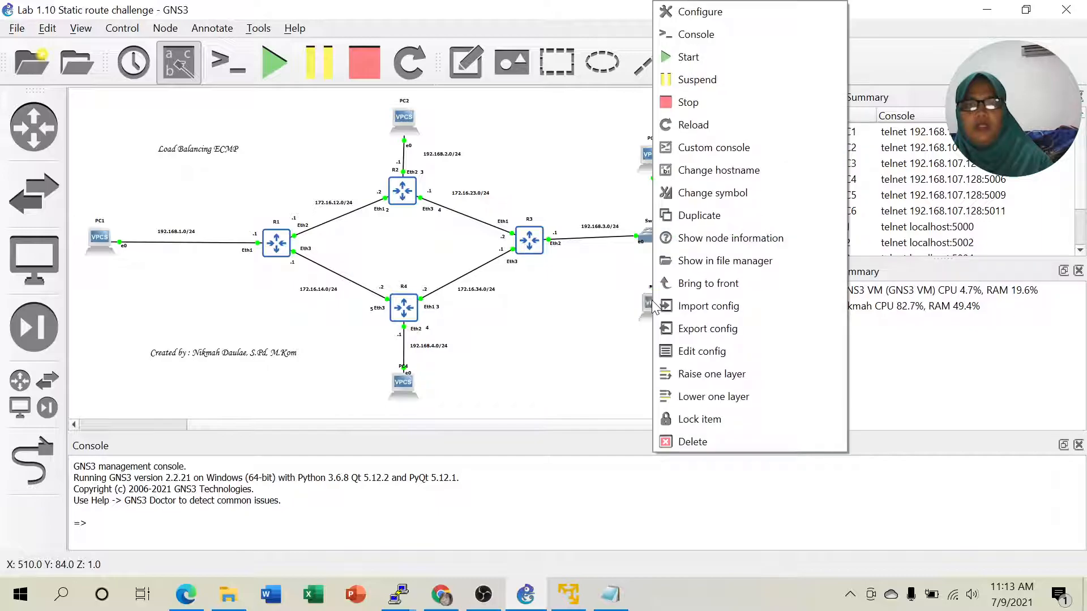
left_click(695, 34)
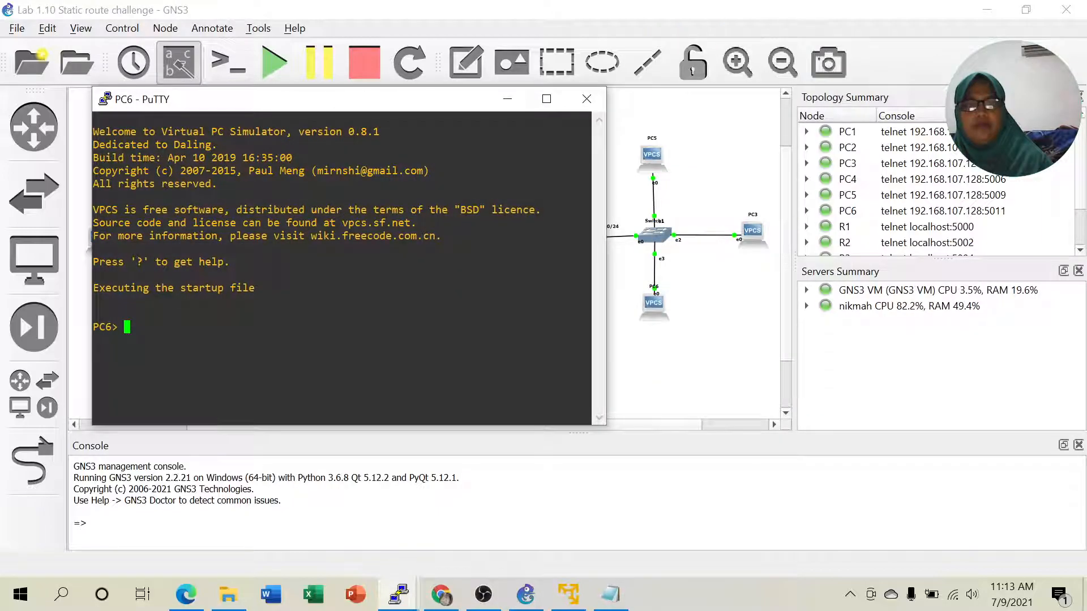
type("i")
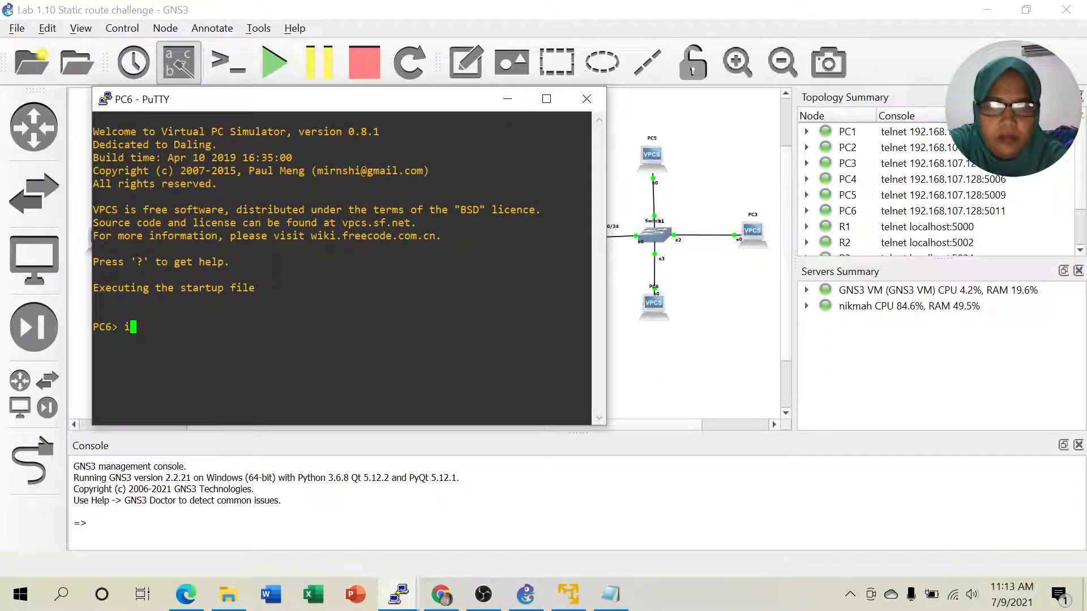
type("p 192")
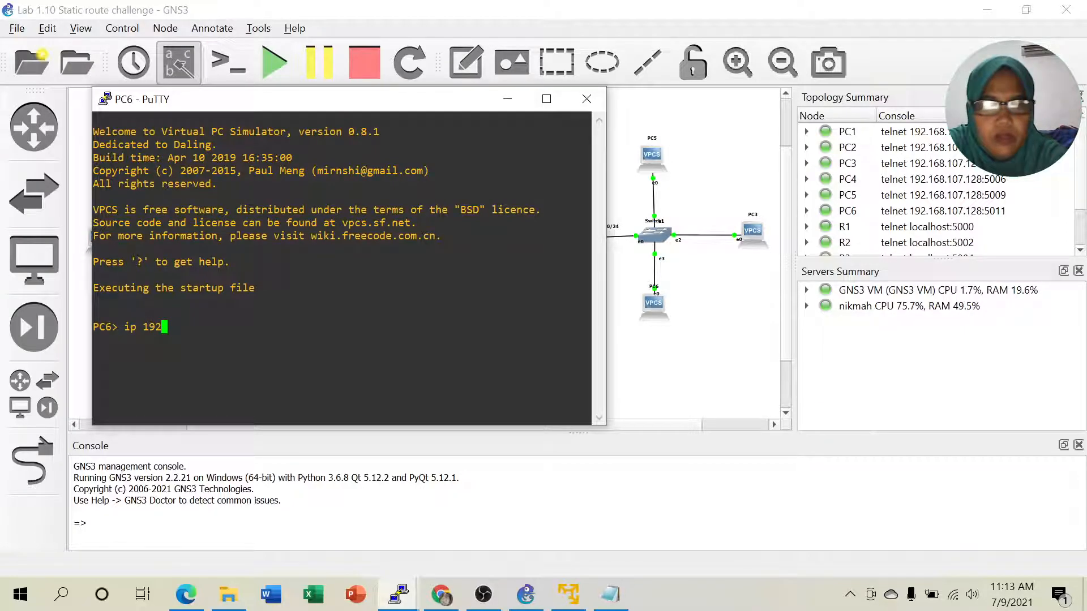
type(".168.")
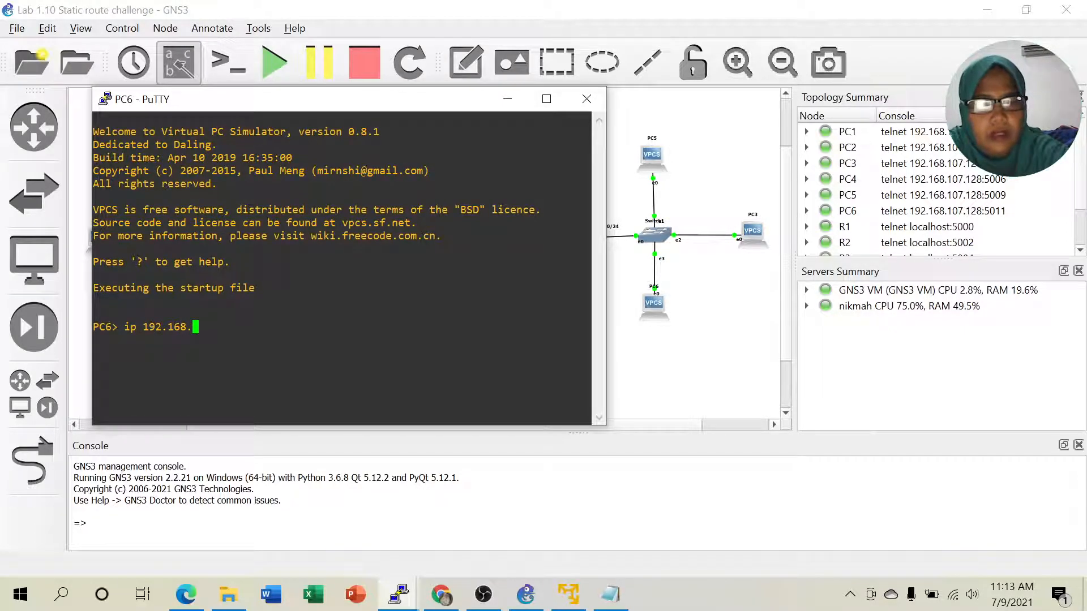
type("3.")
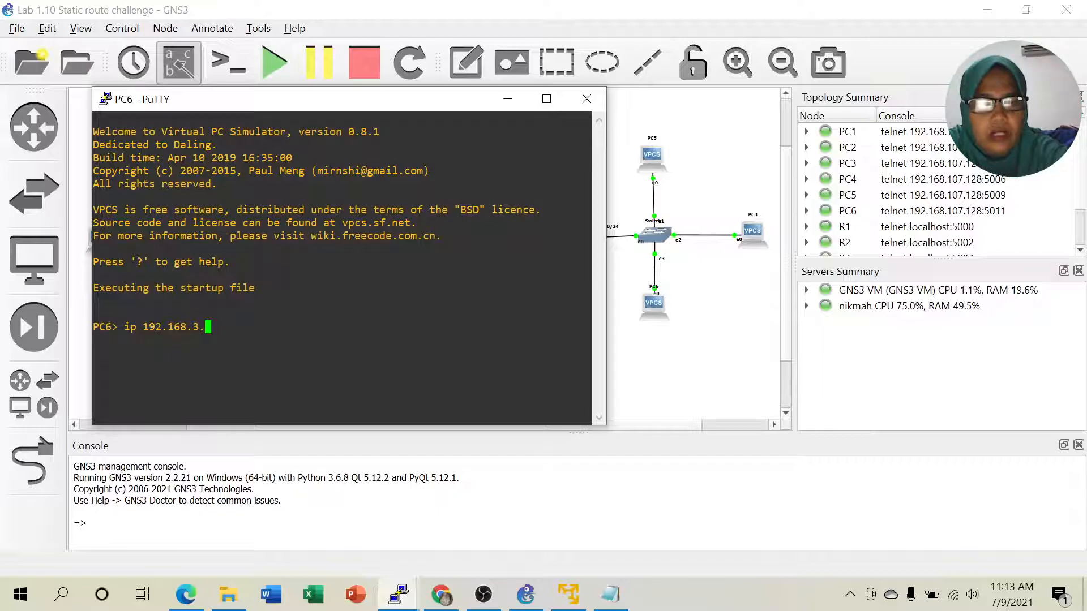
type("6/")
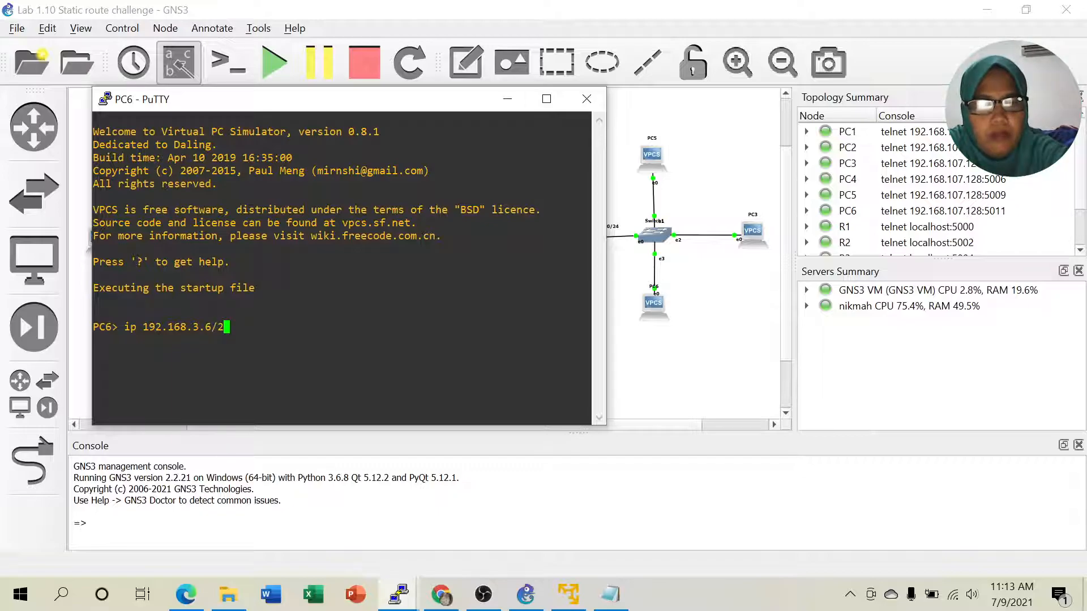
type("24 192.168.")
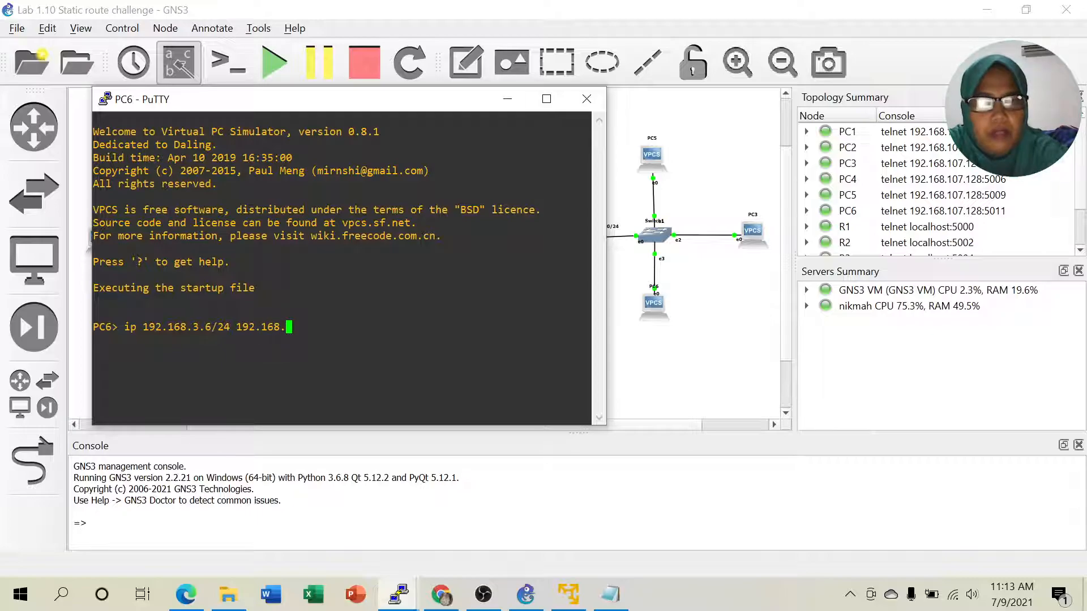
type("3.")
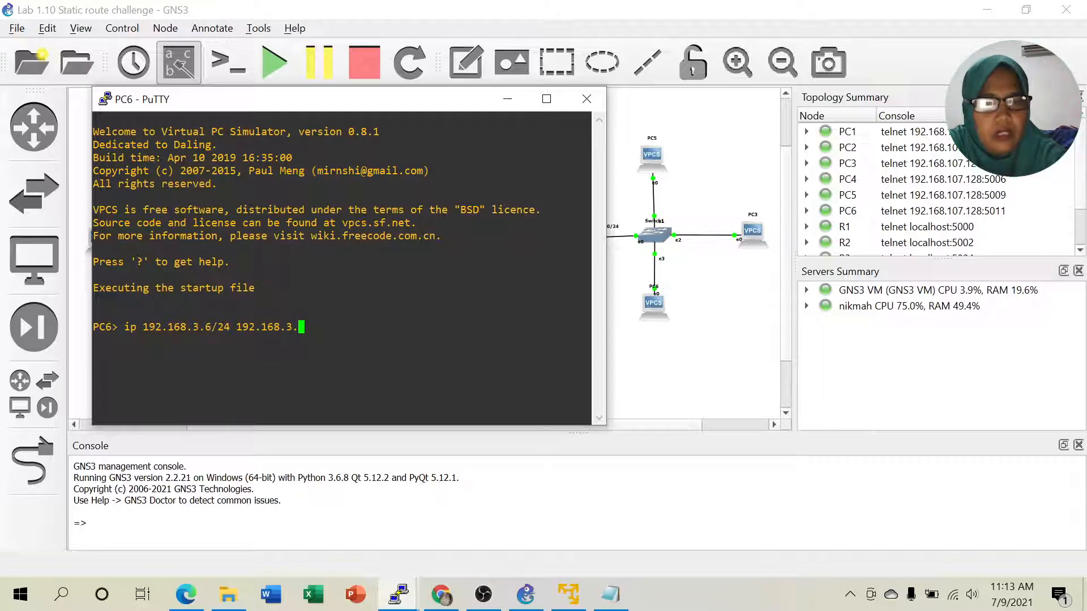
type("1")
key("Return")
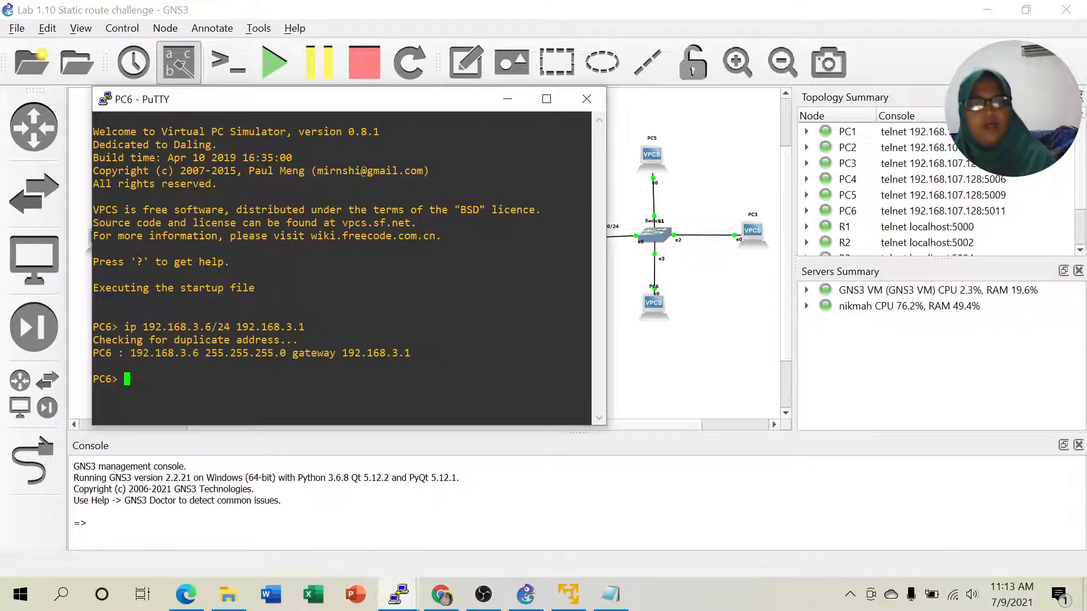
- Minimise PC6's console and nudge Switch1, PC5 and PC6 slightly left on the canvas
left_click(508, 103)
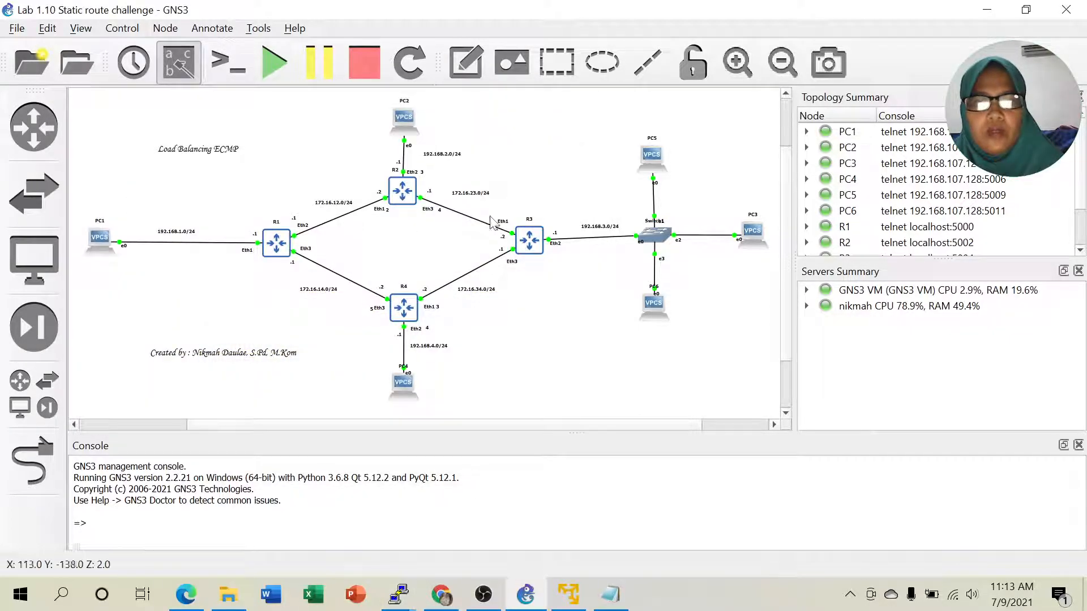
left_click_drag(655, 242, 650, 242)
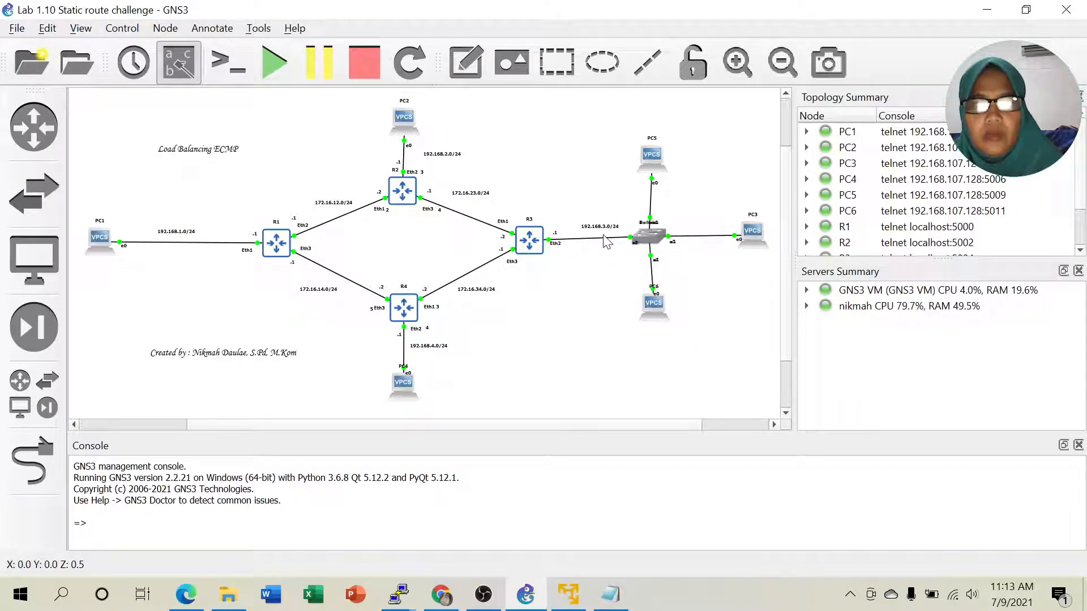
left_click(654, 160)
left_click_drag(654, 160, 650, 161)
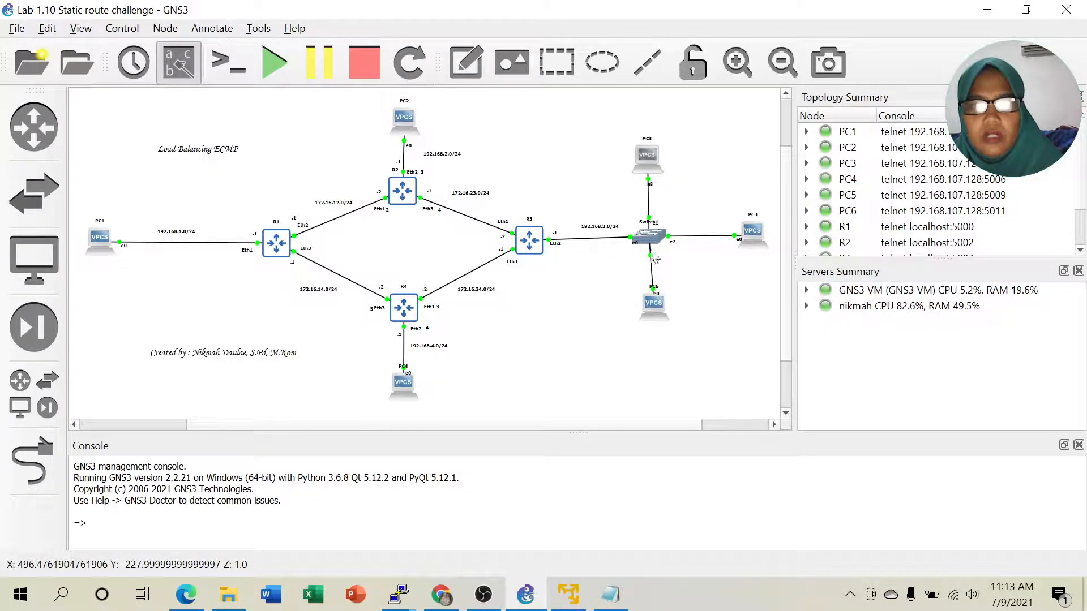
left_click_drag(654, 305, 650, 307)
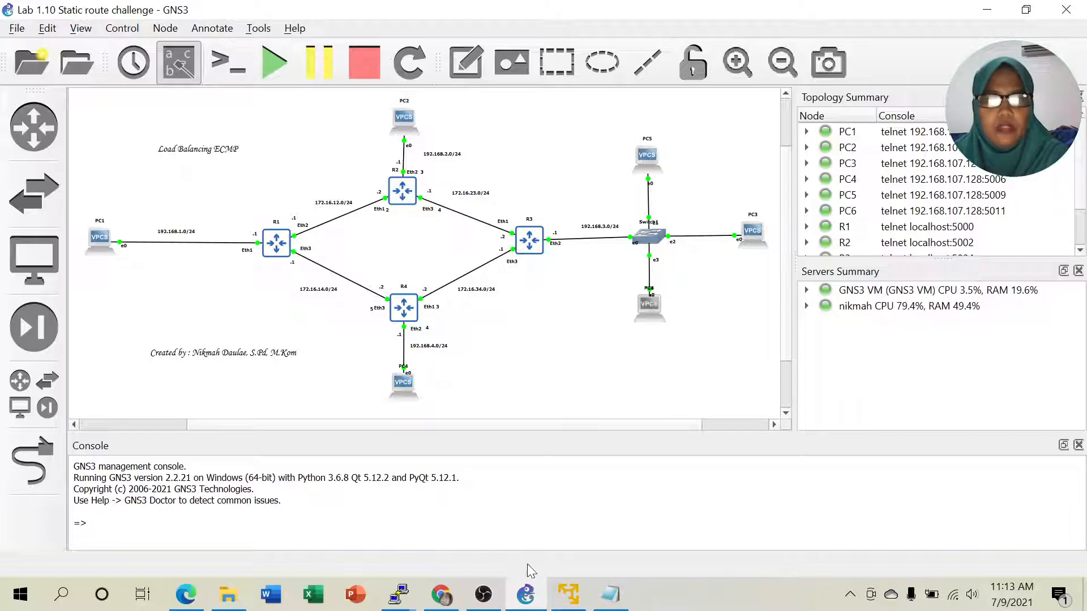
mouse_move(401, 597)
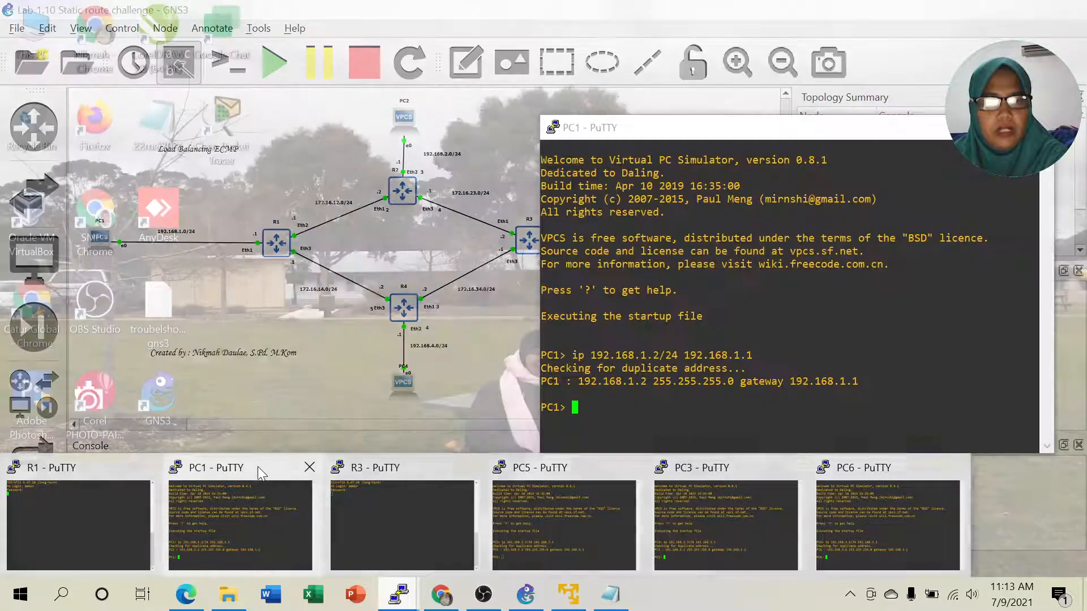
- Minimise the PC1 console window
left_click(261, 489)
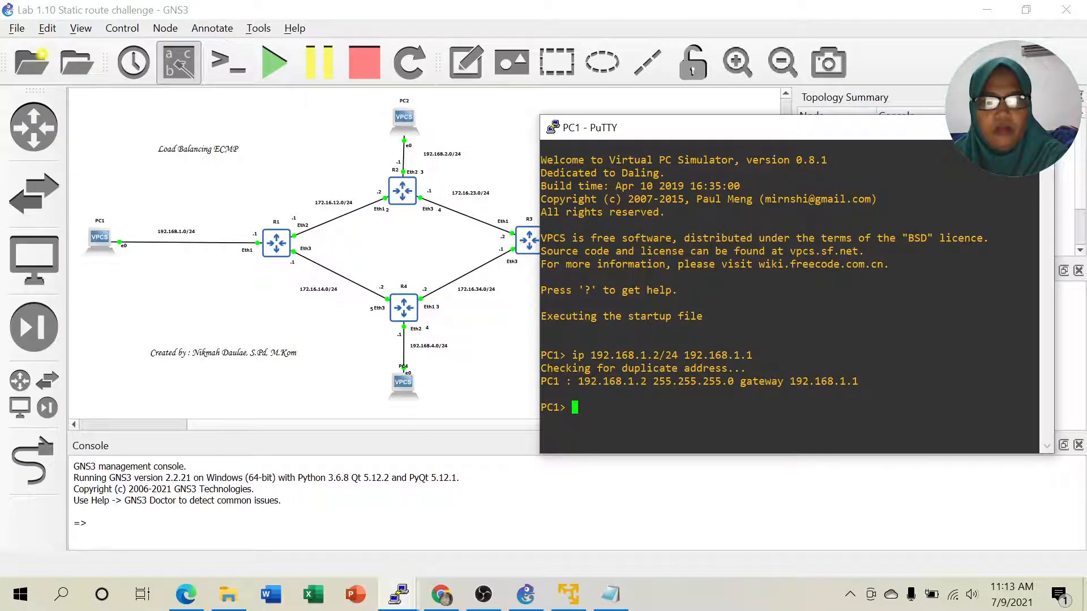
right_click(736, 130)
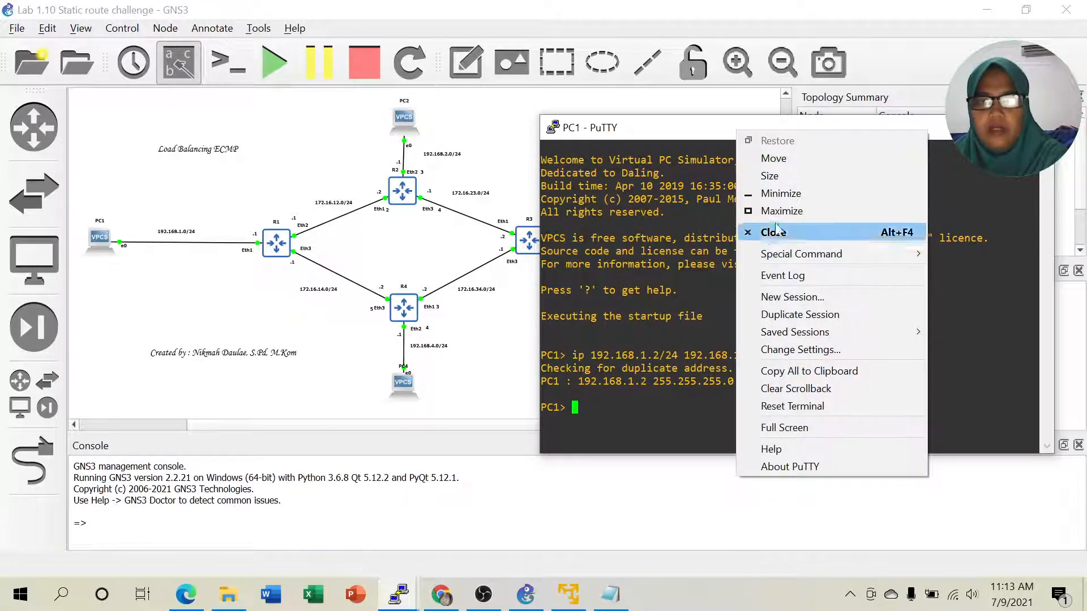
left_click(782, 193)
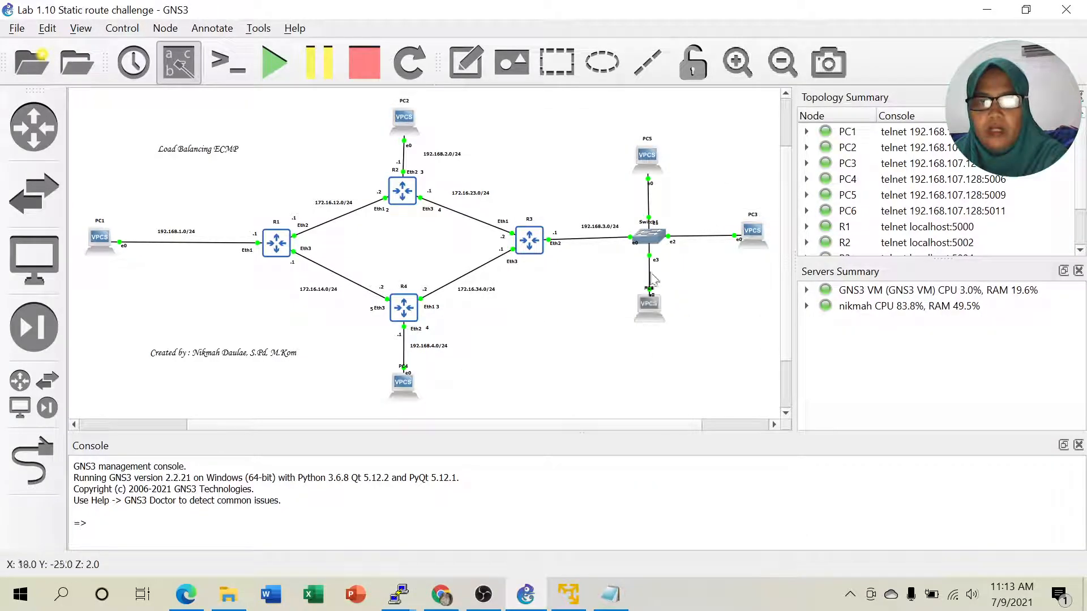
- Ping gateway 192.168.3.1 from PC3, see it time out, then hide the console
left_click(398, 594)
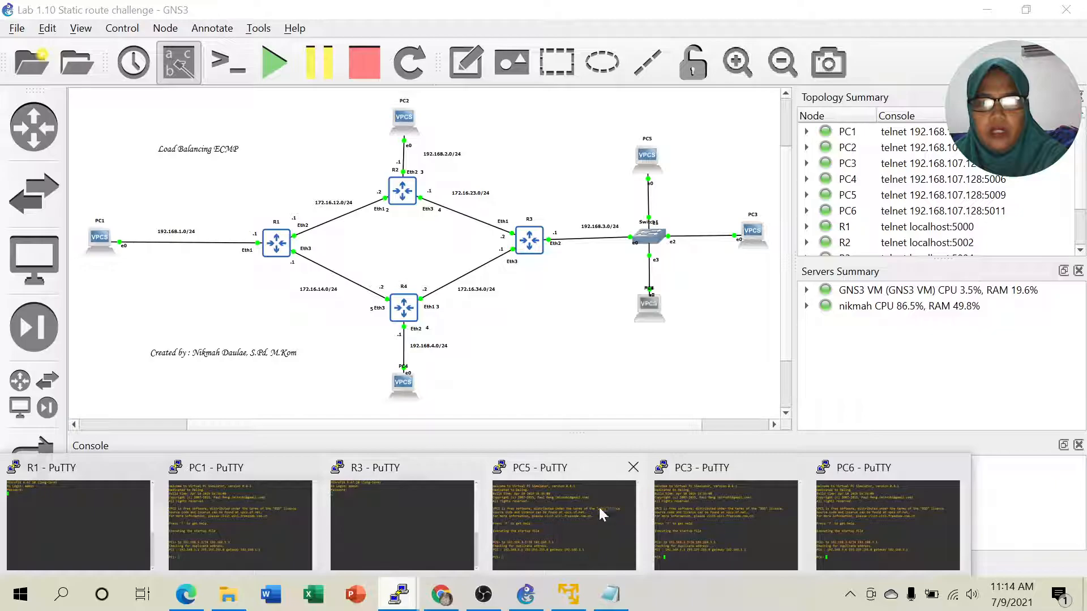
left_click(705, 509)
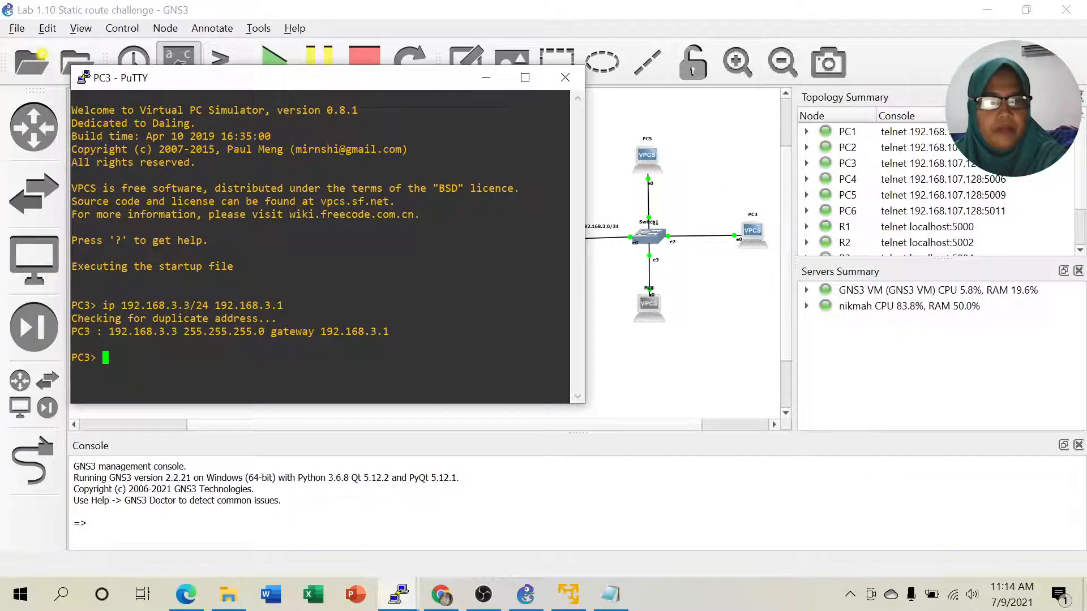
type("ping ")
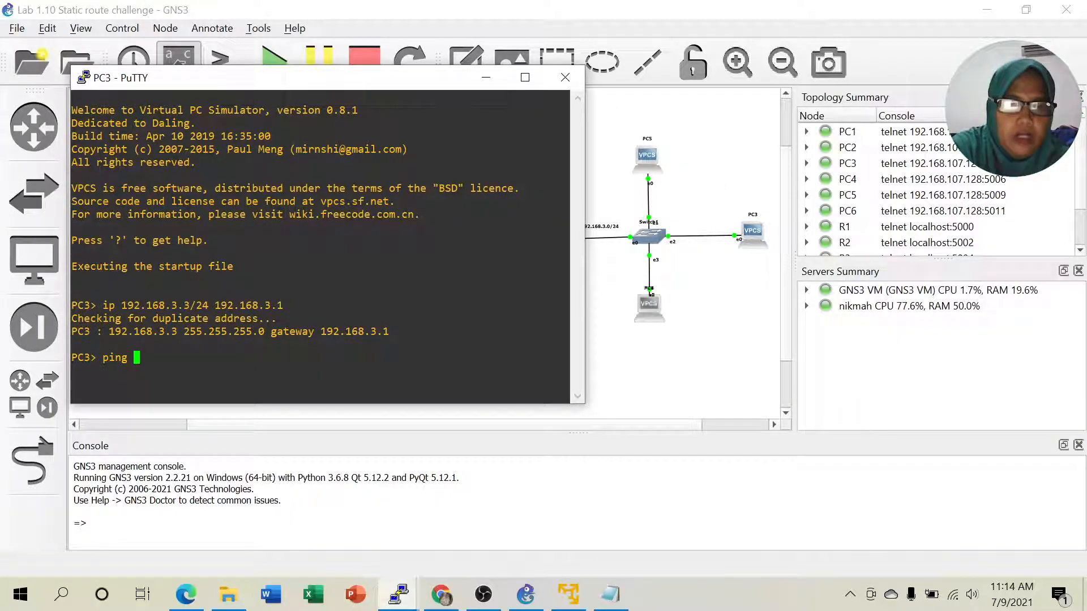
type("192.")
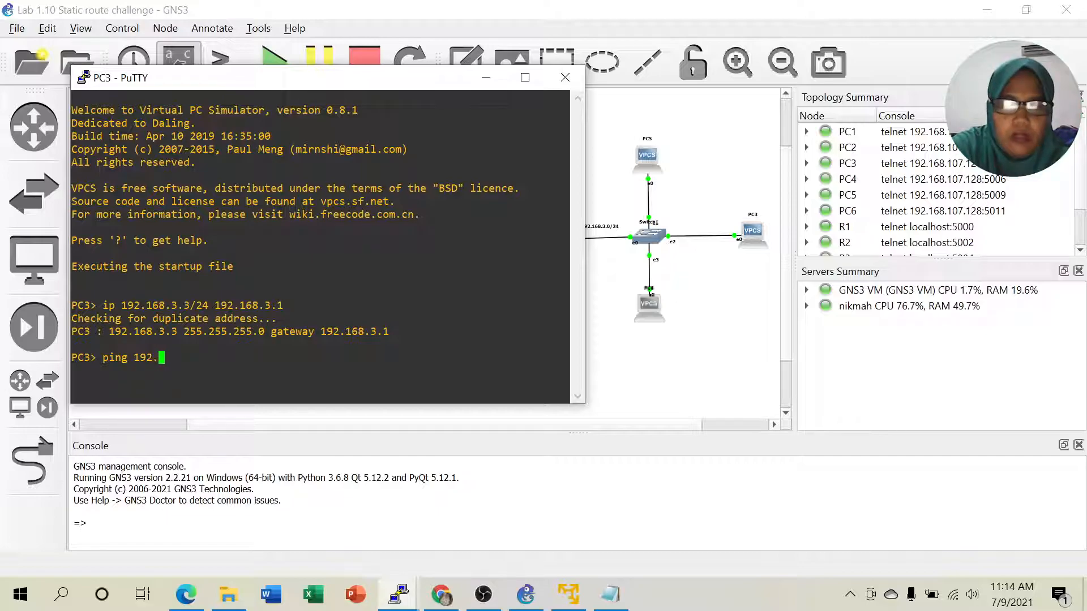
type("168.")
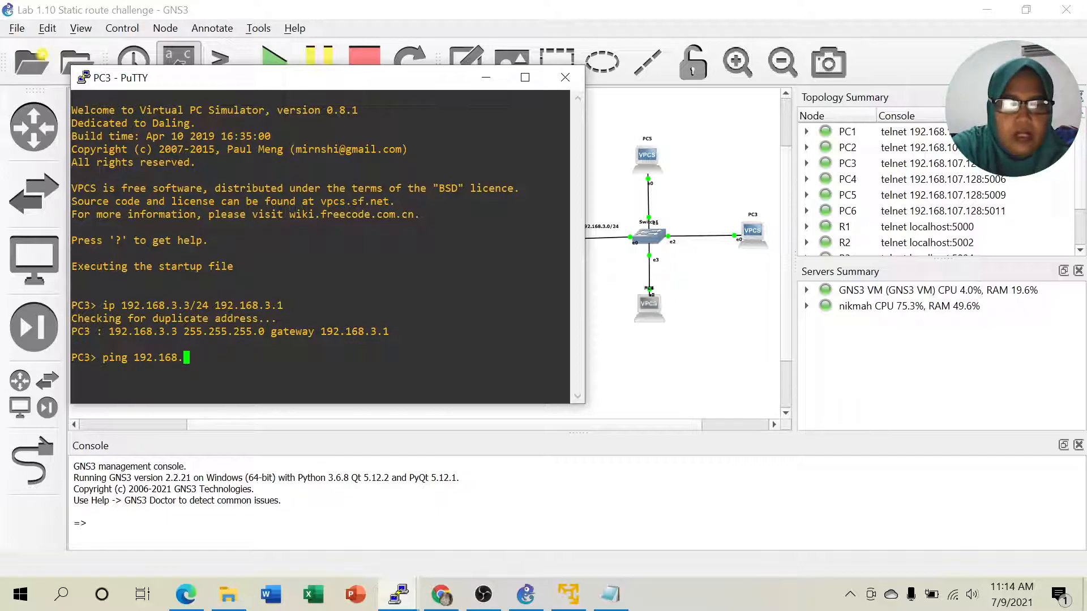
type("3.1")
key("Return")
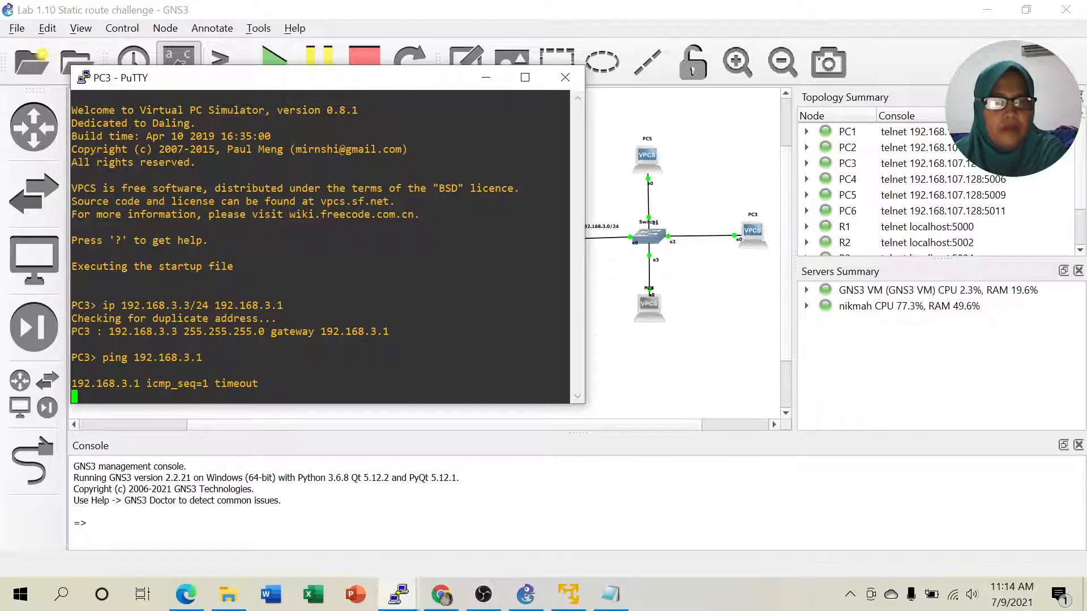
left_click(486, 78)
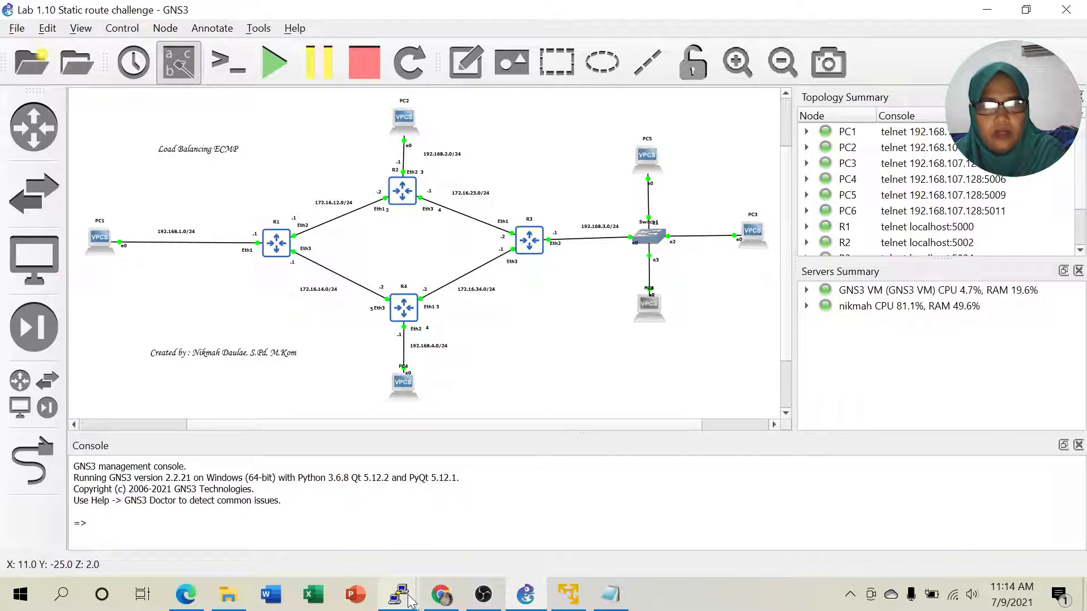
- Bring up R3's console and change its terminal colours to black on white
mouse_move(408, 600)
left_click(361, 509)
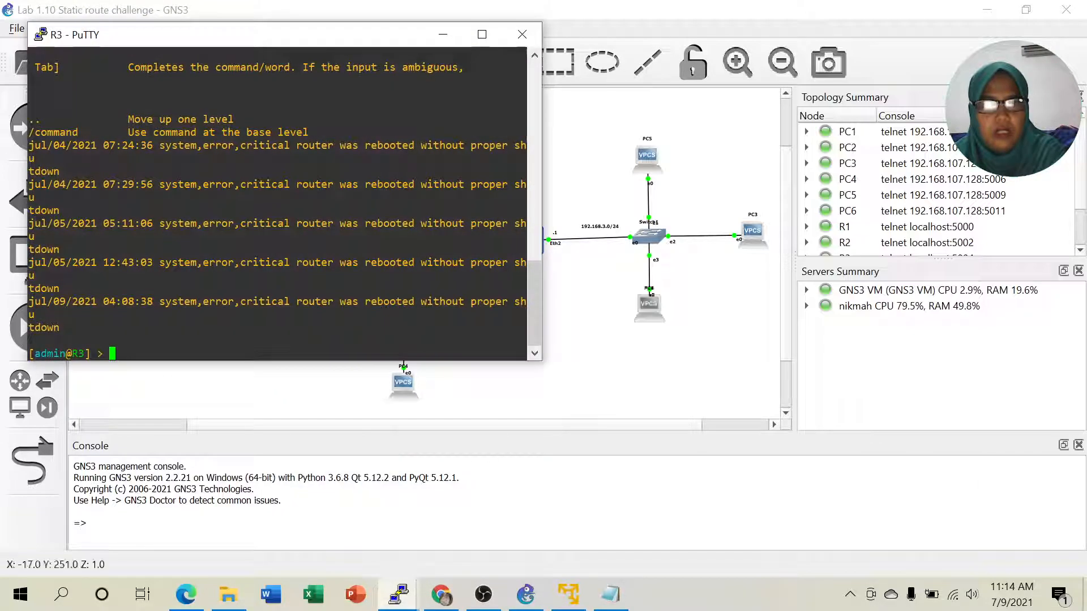
right_click(263, 36)
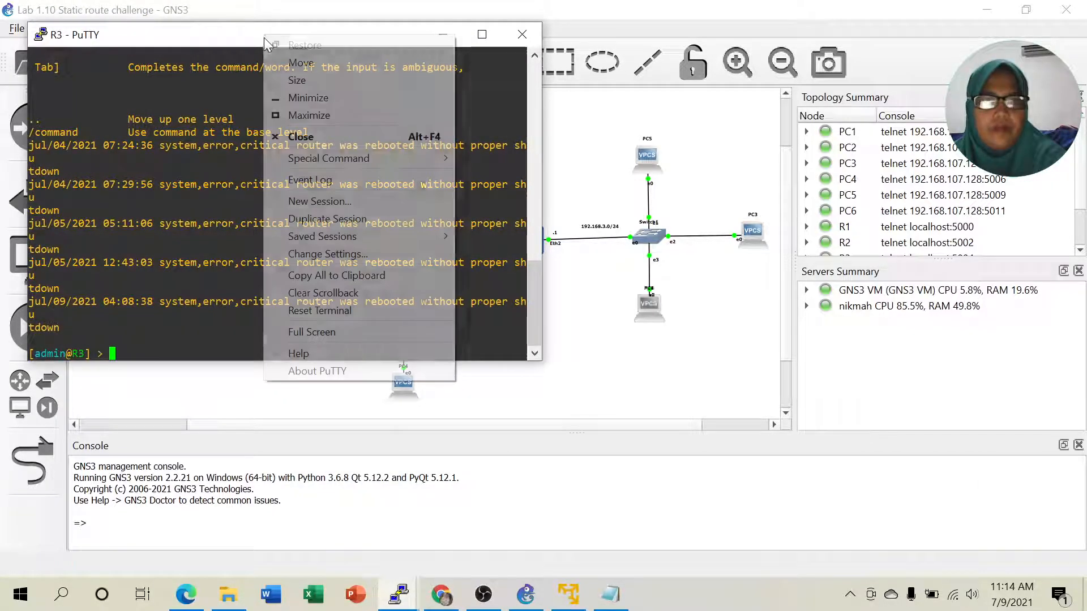
left_click(328, 254)
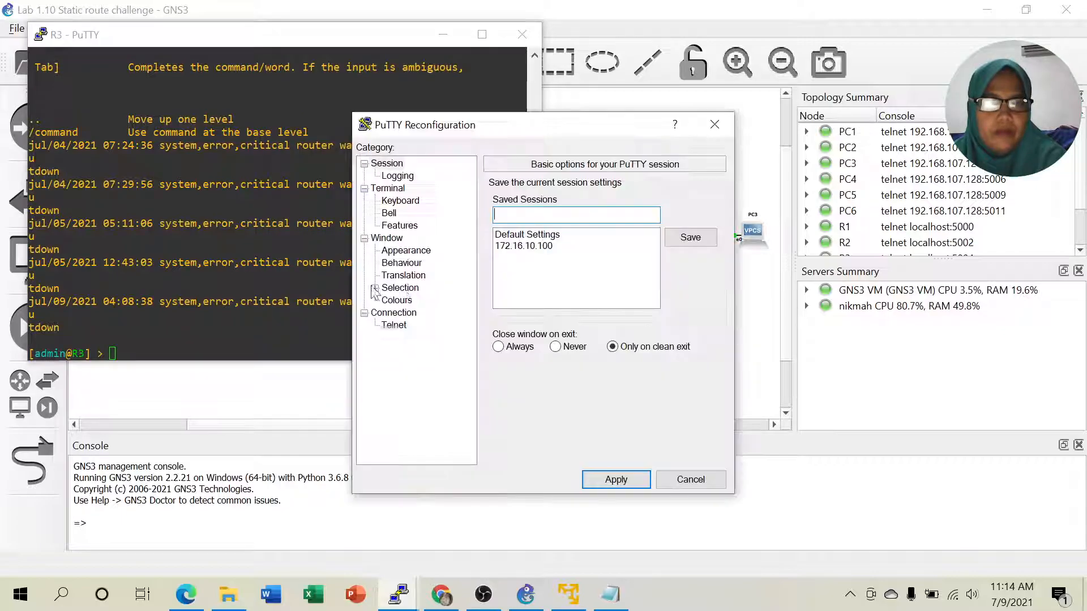
left_click(398, 300)
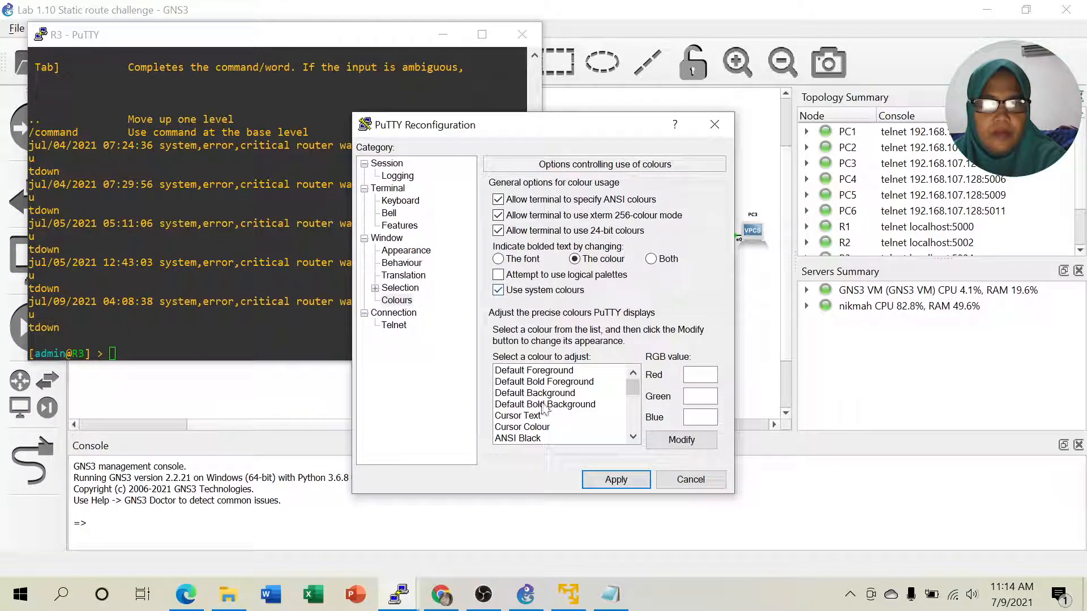
left_click(615, 479)
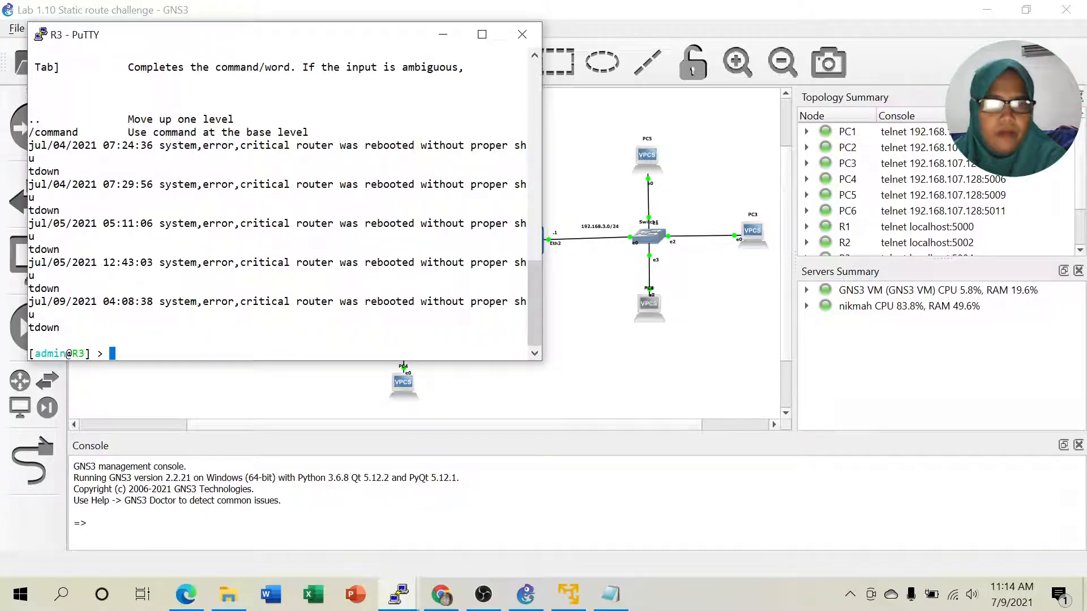
- Print R3's route table with 'ip route pr' and check the 192.168.3.1 entry
type("ip r")
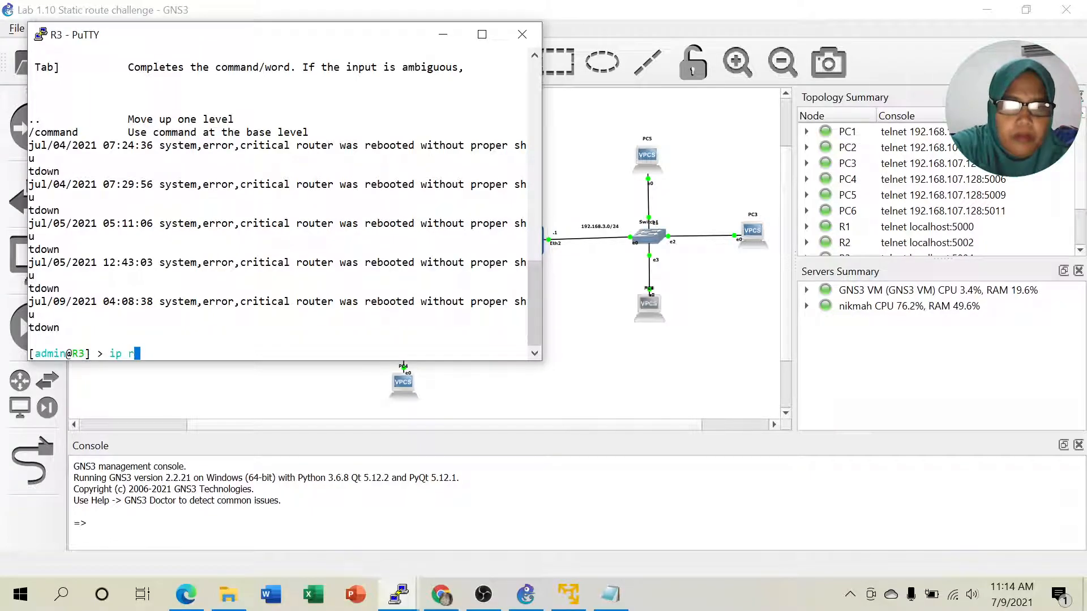
type("oute pr")
key("Return")
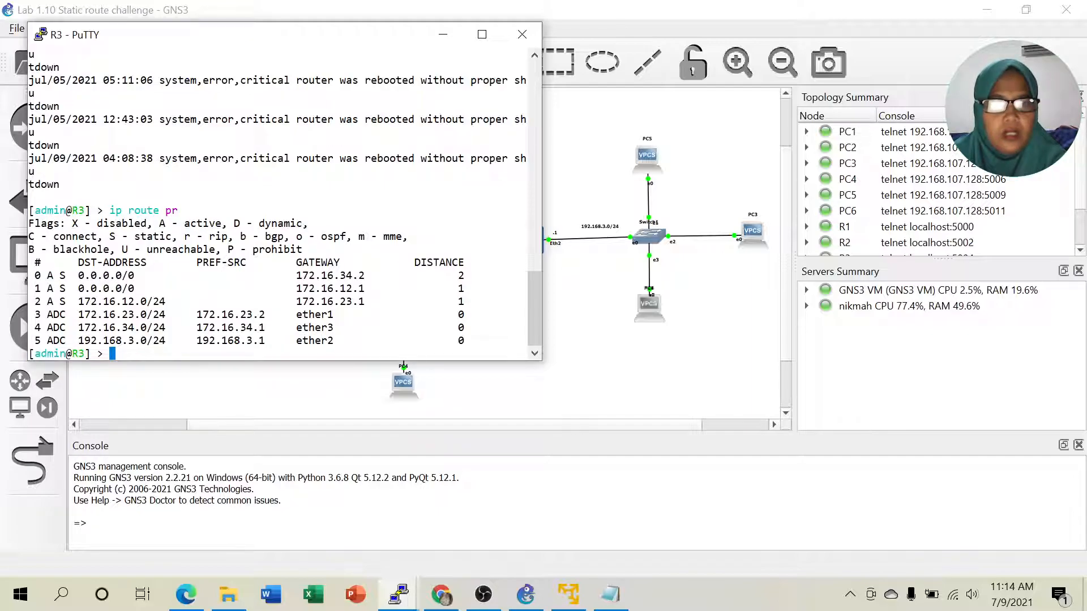
left_click_drag(270, 341, 247, 341)
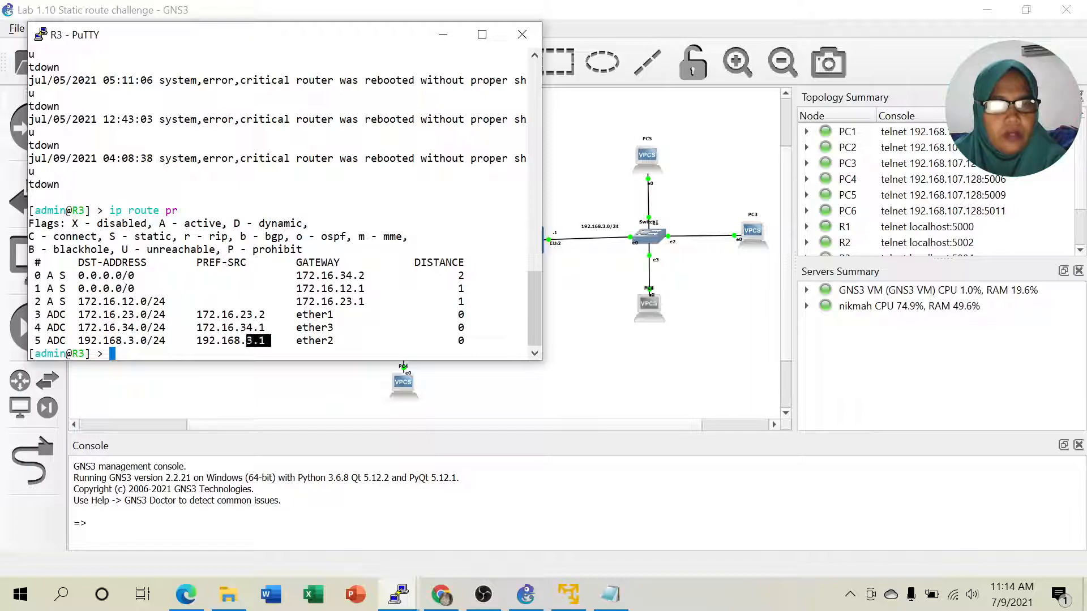
left_click(268, 333)
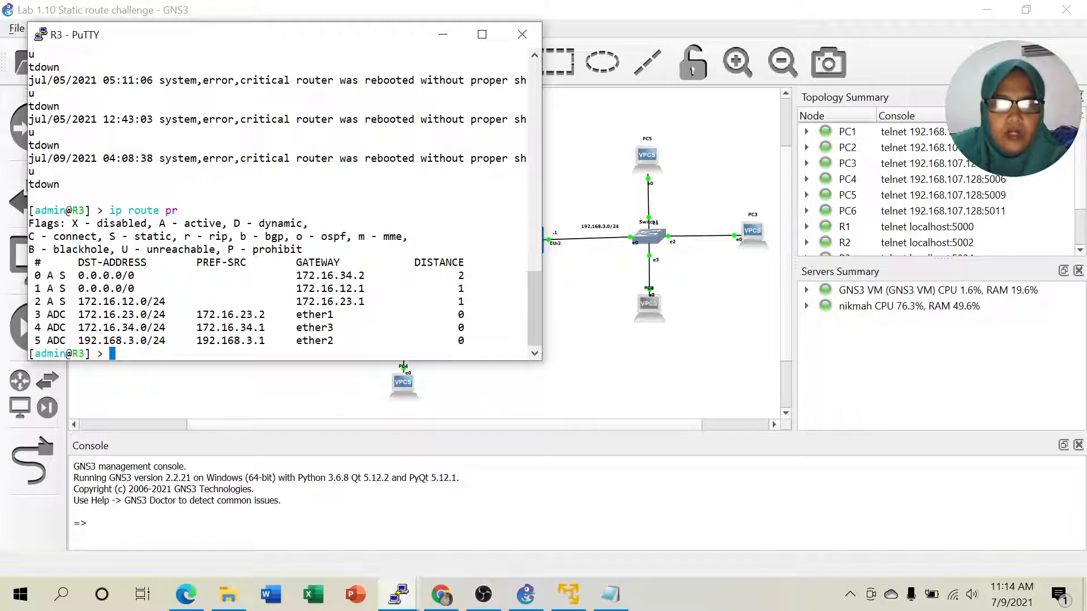
- From R3, ping 192.168.3.3, 192.168.3.5 and 192.168.3.6 successfully
type("ping ")
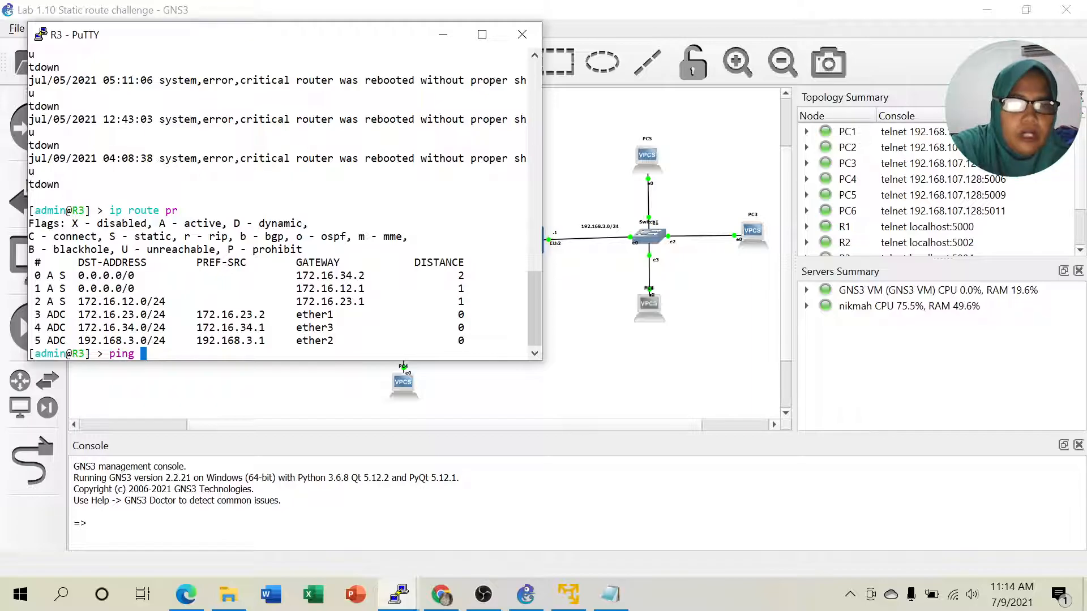
type("192")
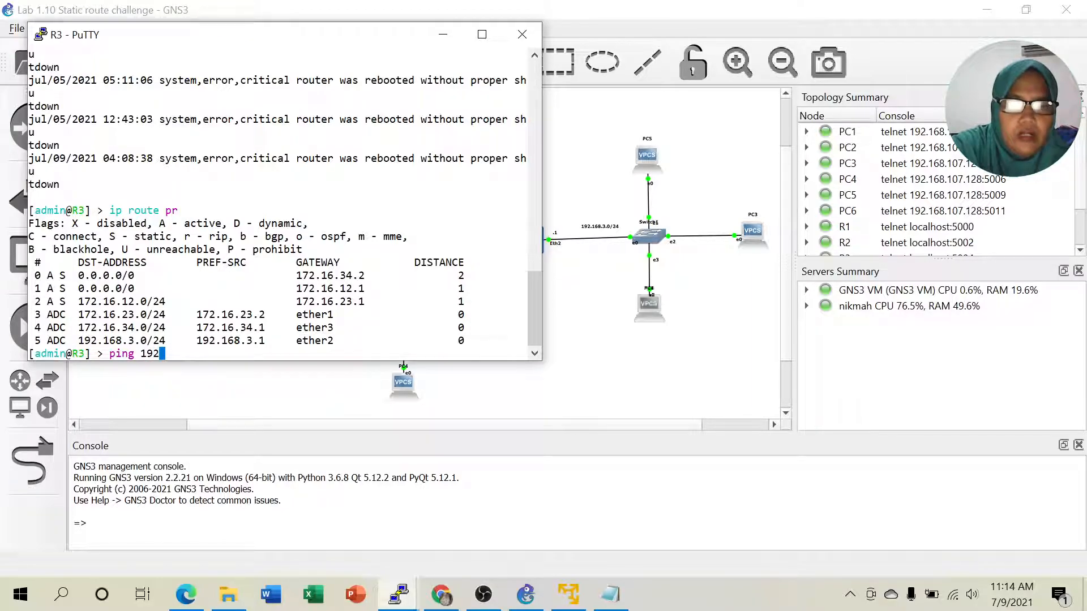
type(".168")
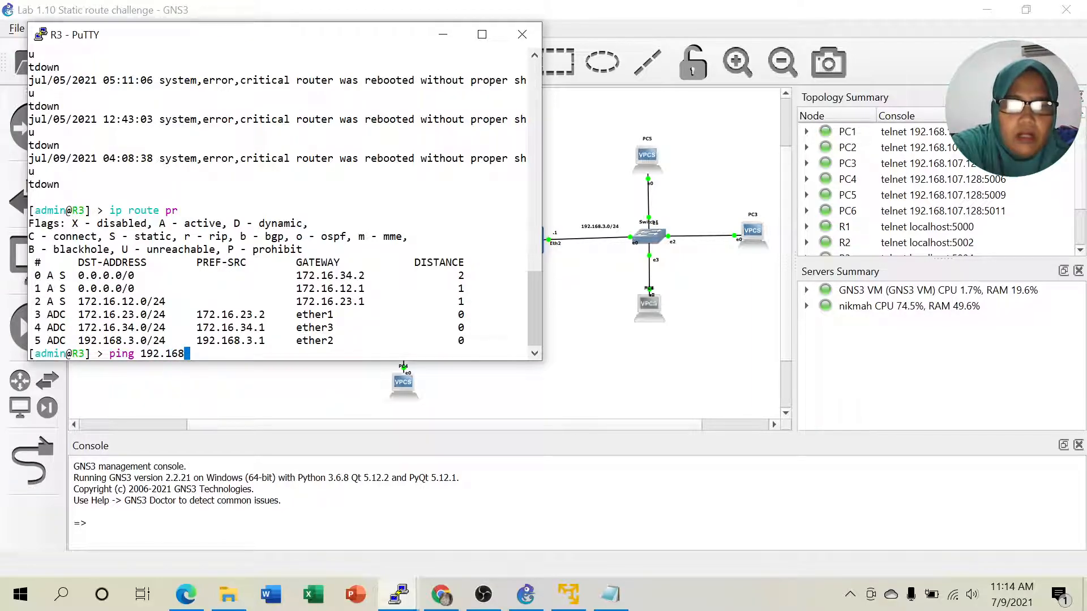
type(".3.3")
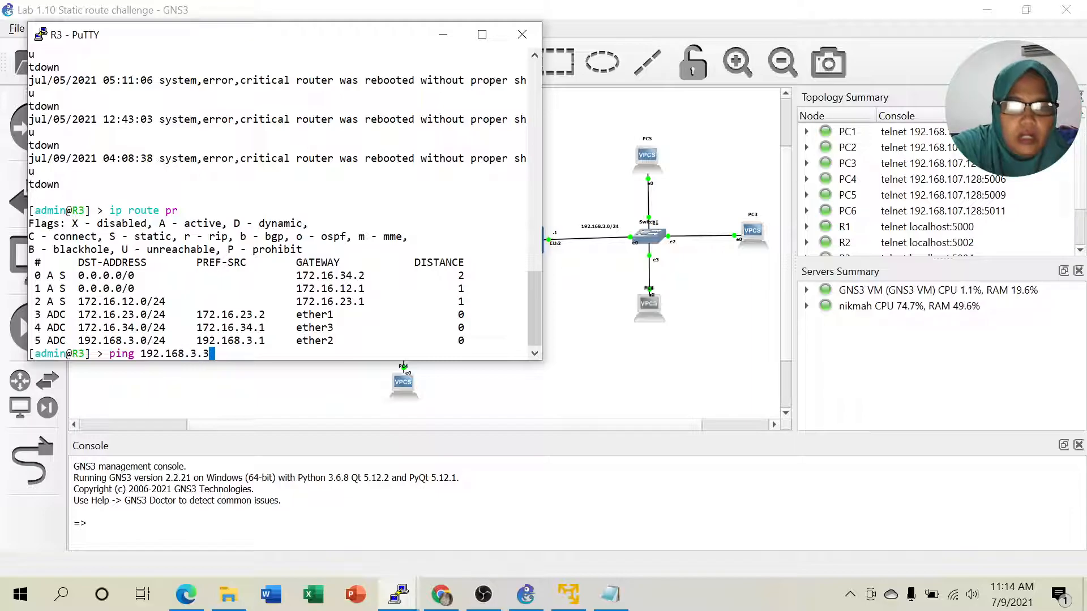
key("Return")
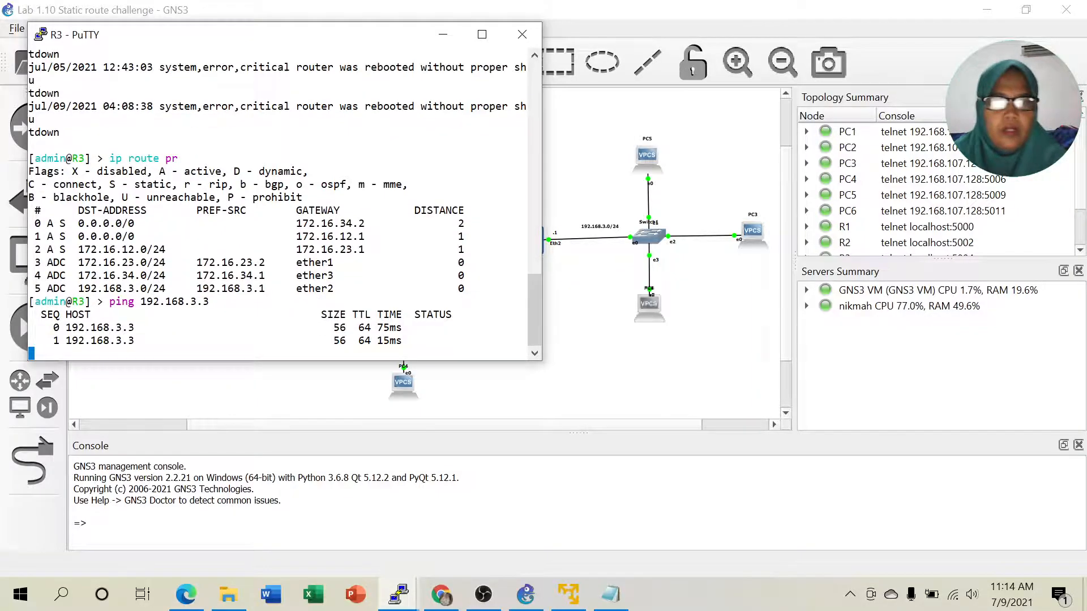
key("ctrl+c")
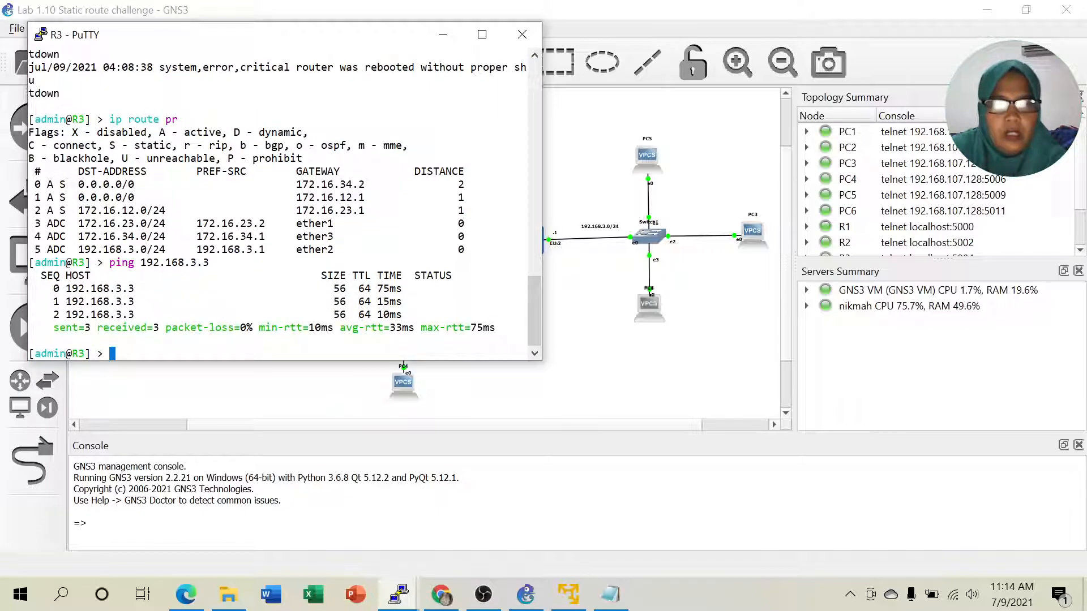
key("Up")
key("BackSpace")
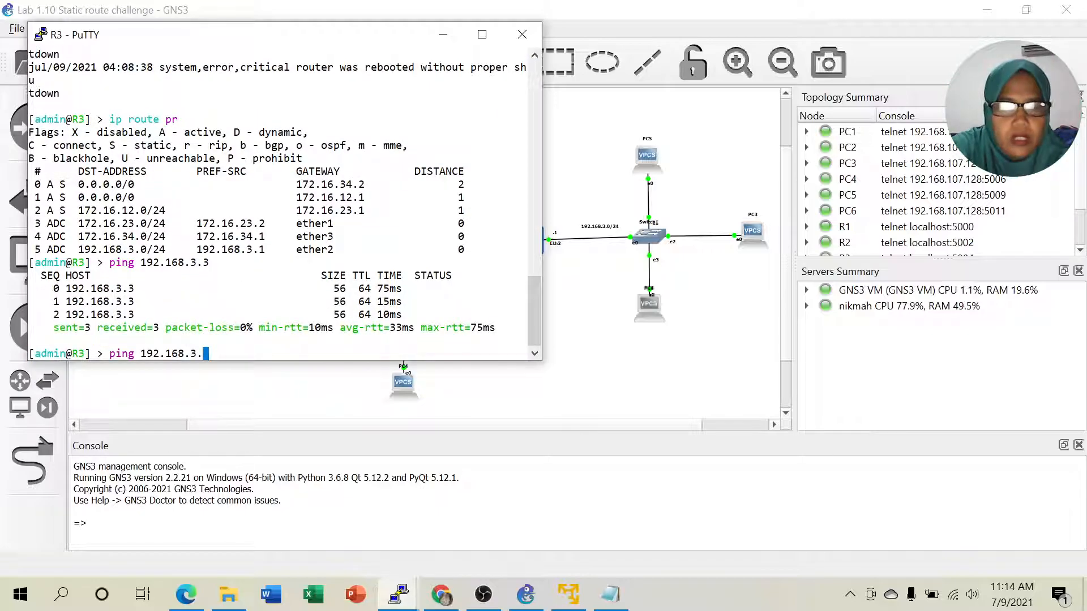
type("5")
key("Return")
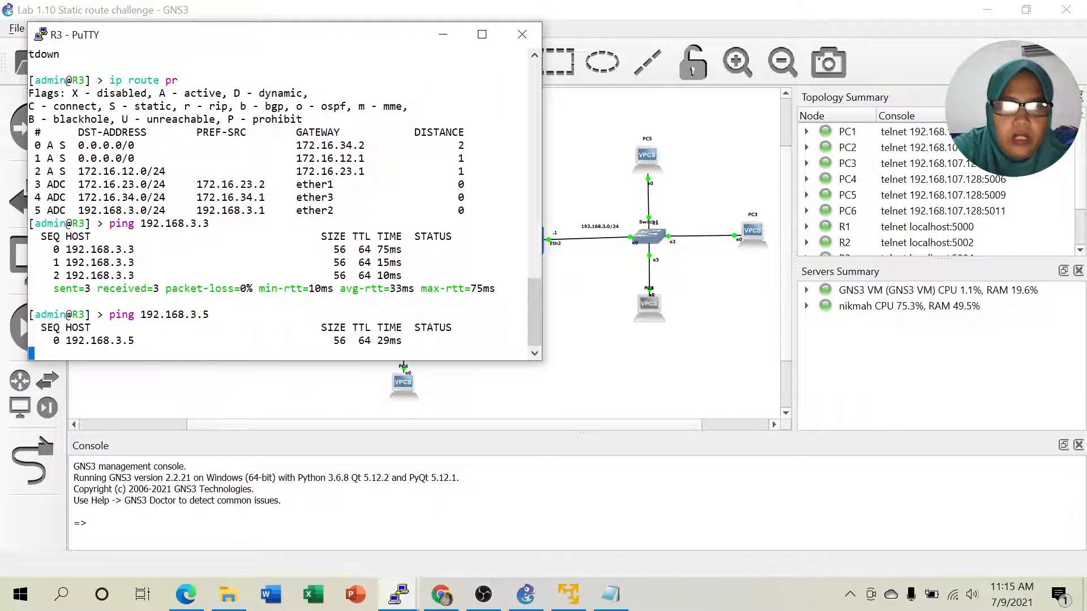
key("ctrl+c")
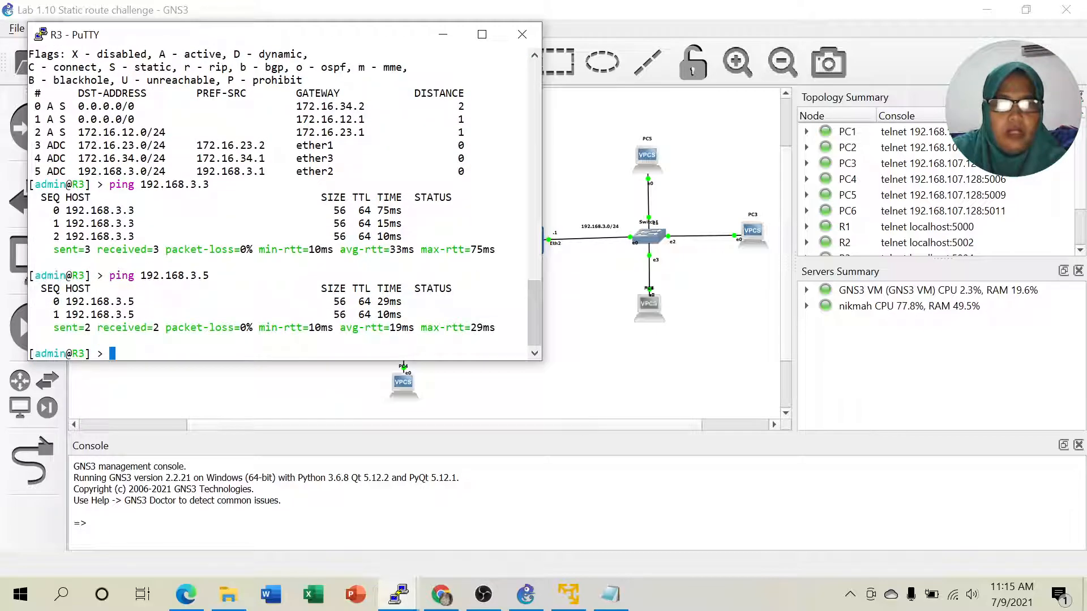
key("Up")
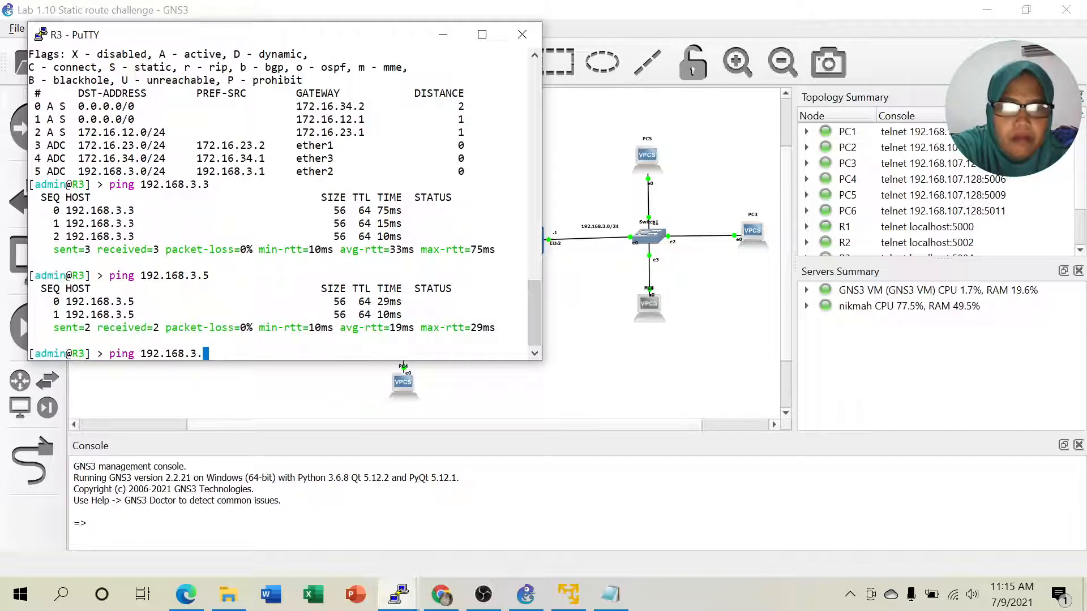
key("BackSpace")
type("6")
key("Return")
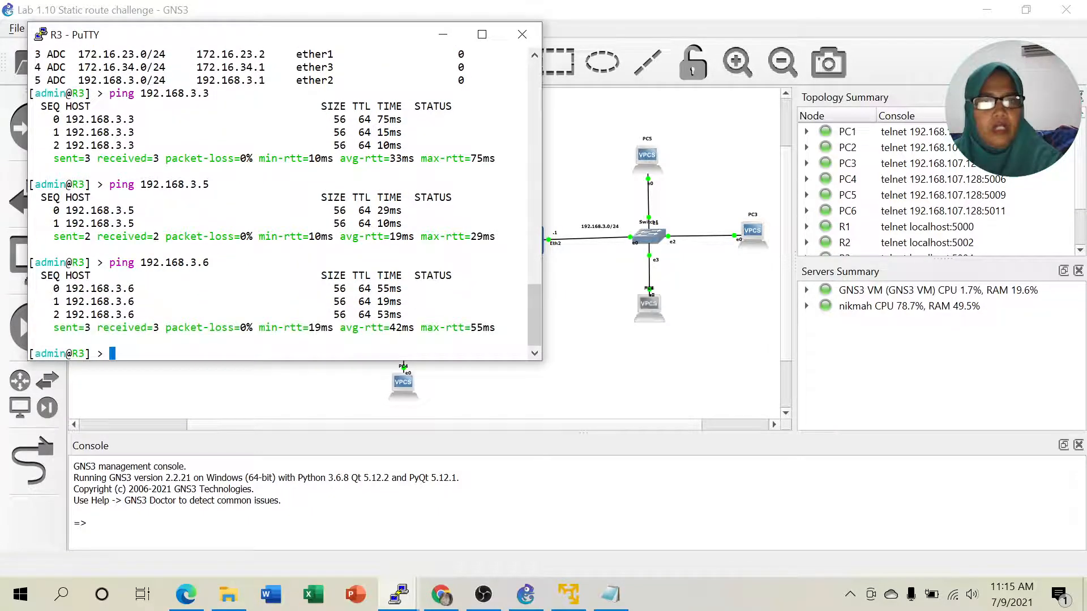
- Ping gateway 192.168.3.1 from PC6, see it time out, then return to R3's console
left_click(443, 35)
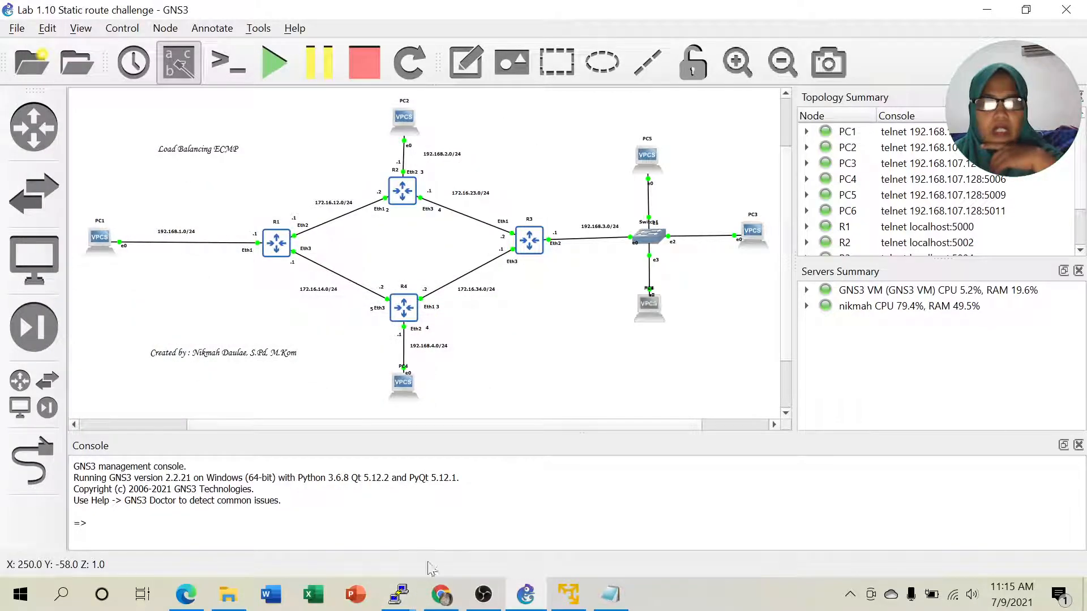
mouse_move(400, 594)
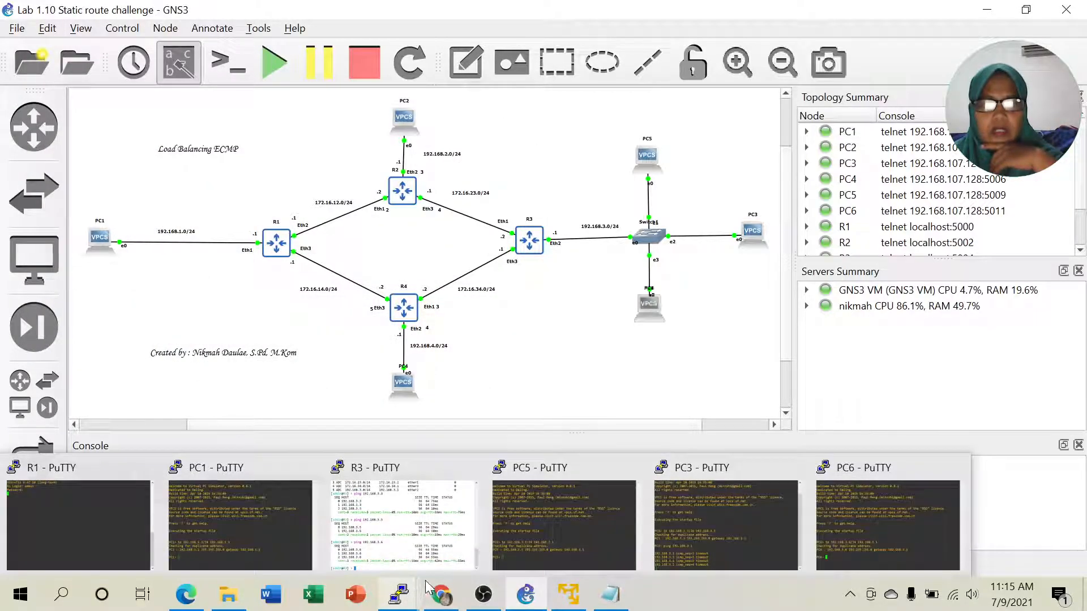
left_click(838, 524)
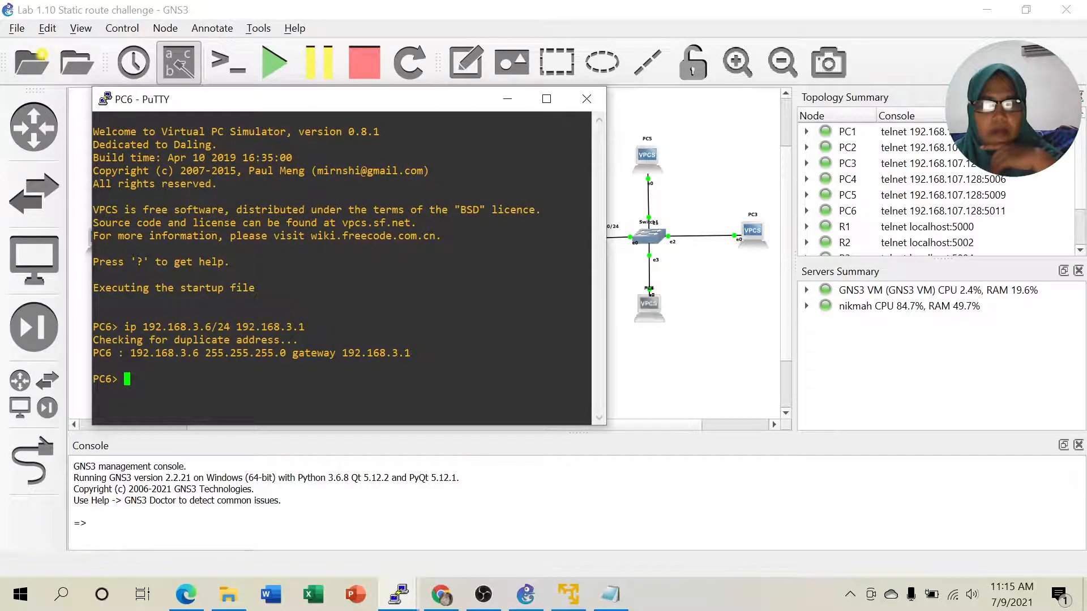
type("p")
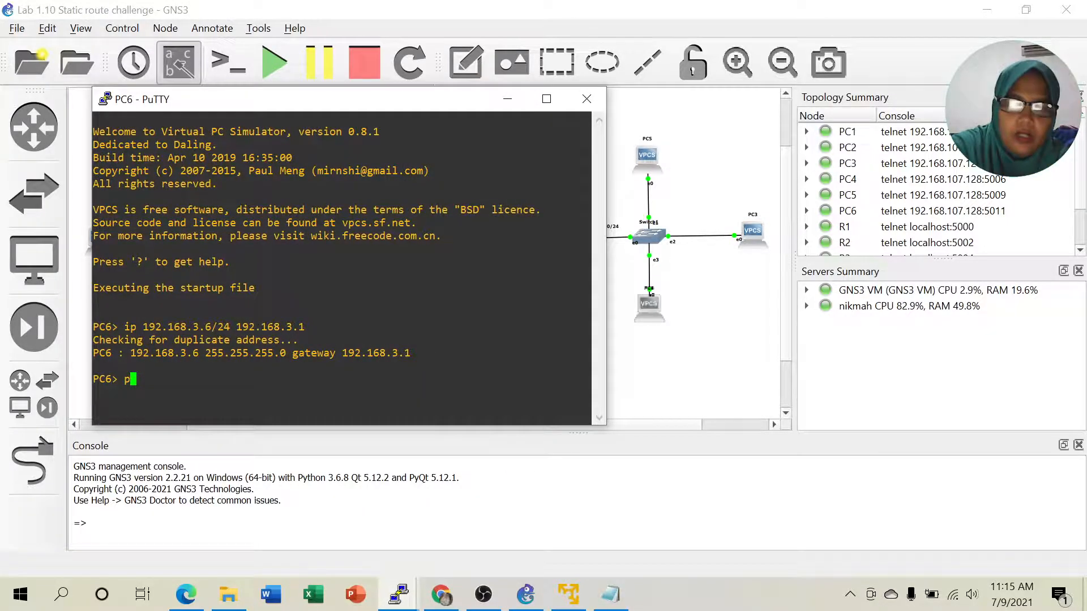
type("ing 192")
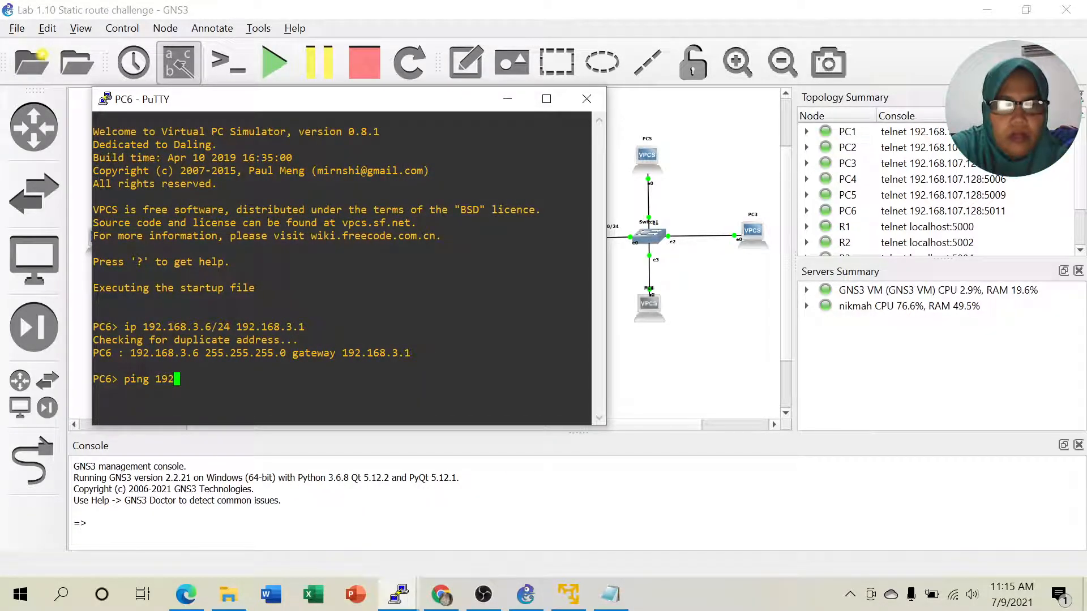
type(".168")
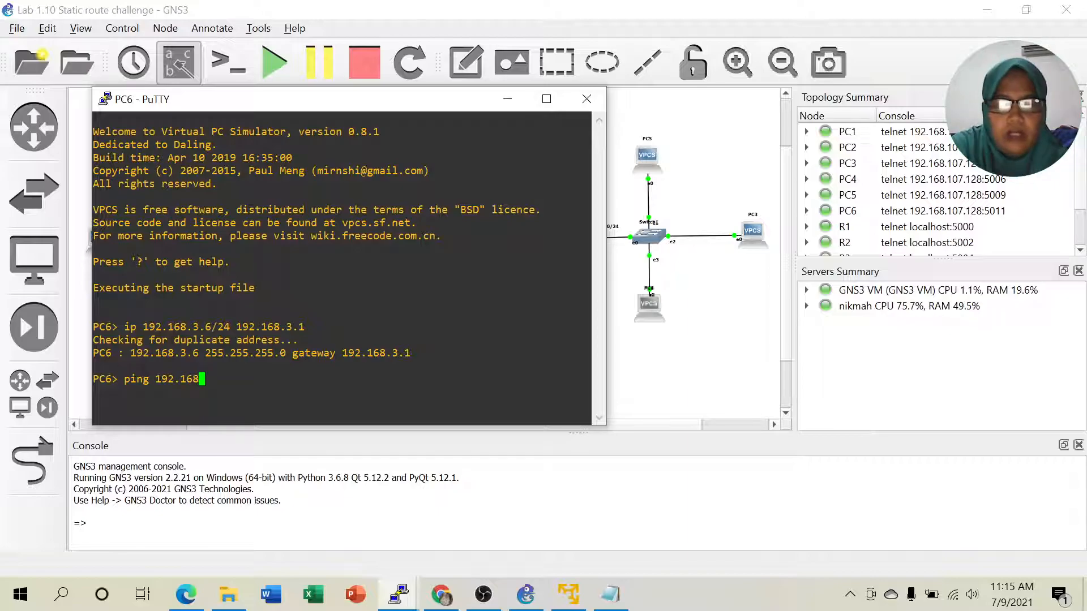
type(".3.1")
key("Return")
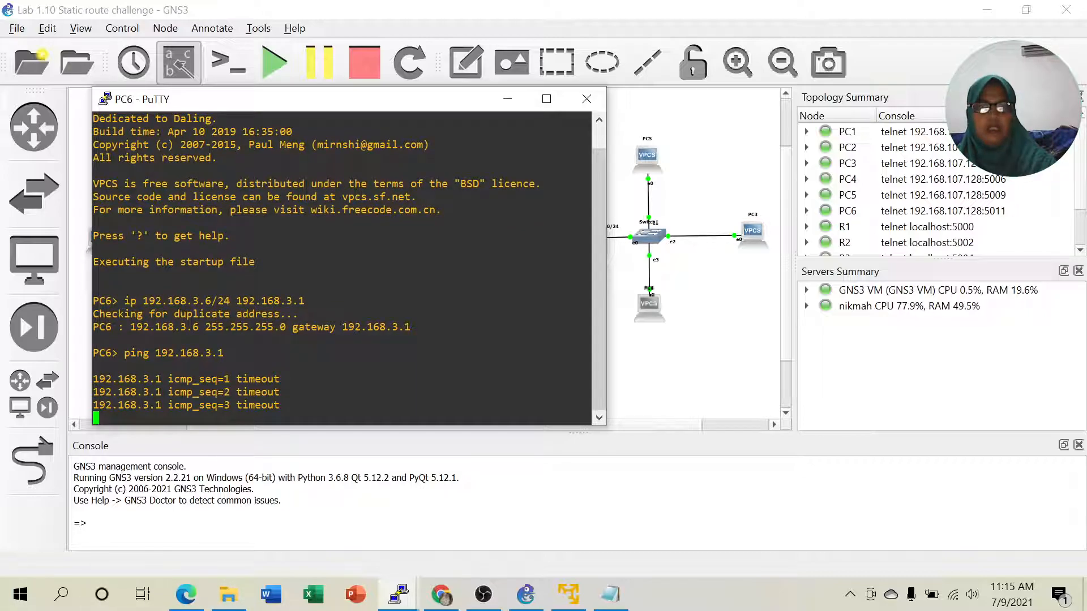
left_click(506, 107)
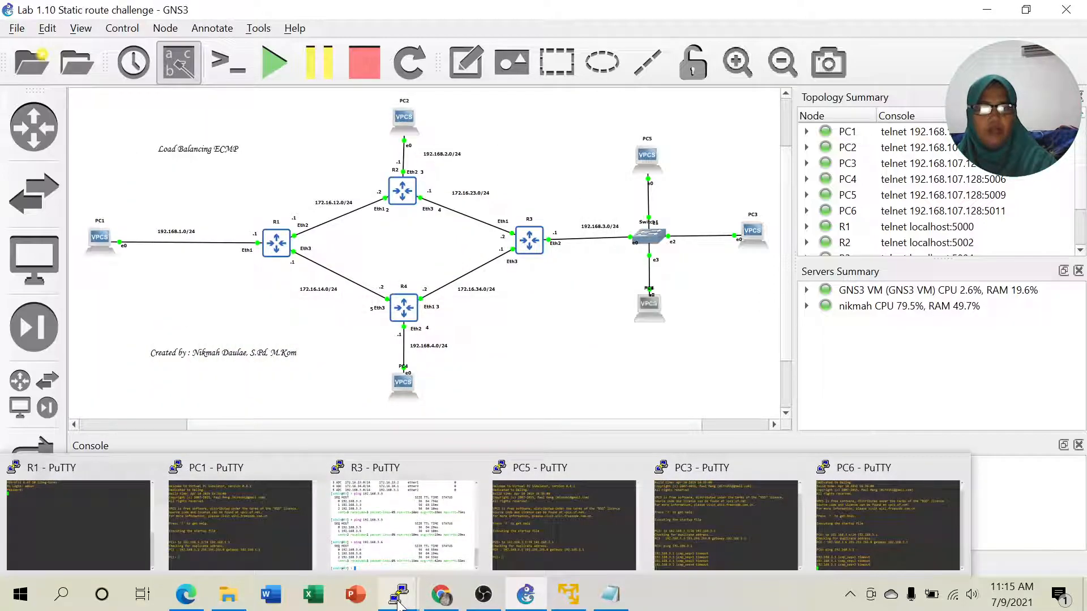
left_click(405, 541)
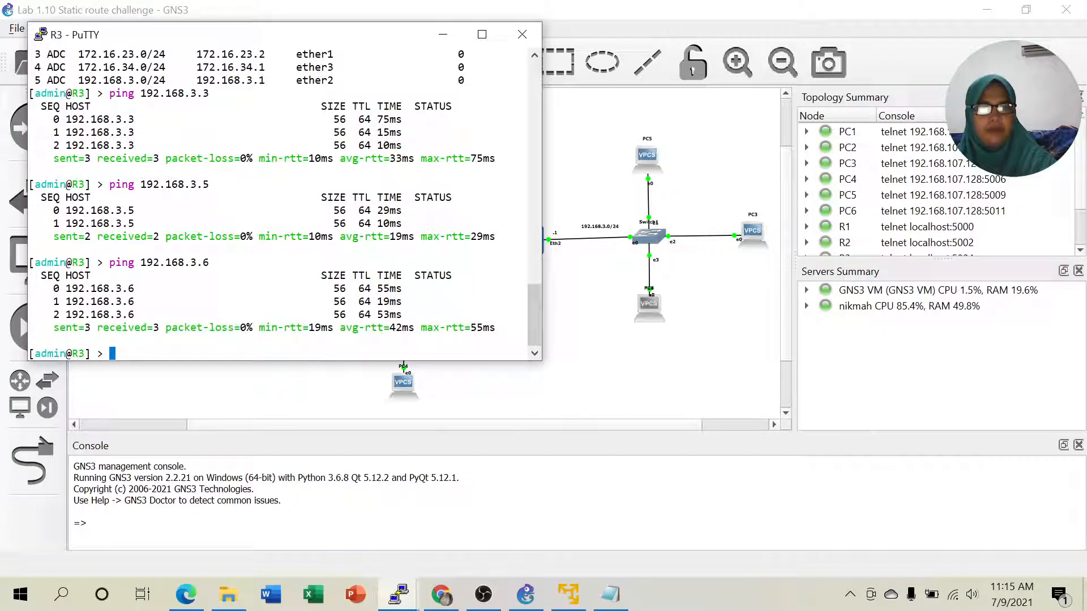
left_click_drag(236, 36, 819, 87)
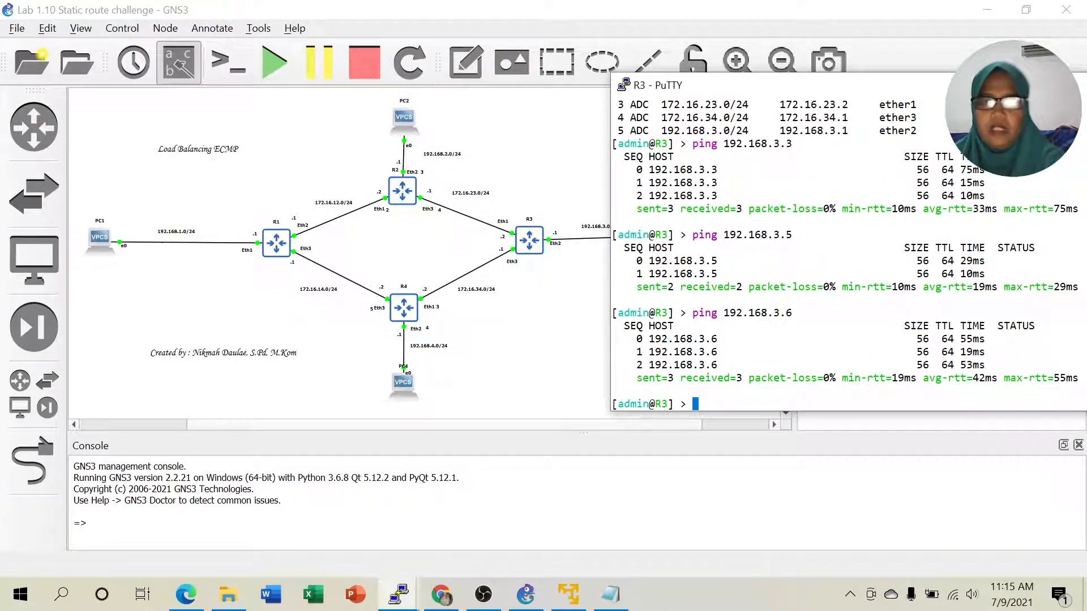
double_click(833, 404)
left_click(784, 323)
type("ip route pr")
key("Return")
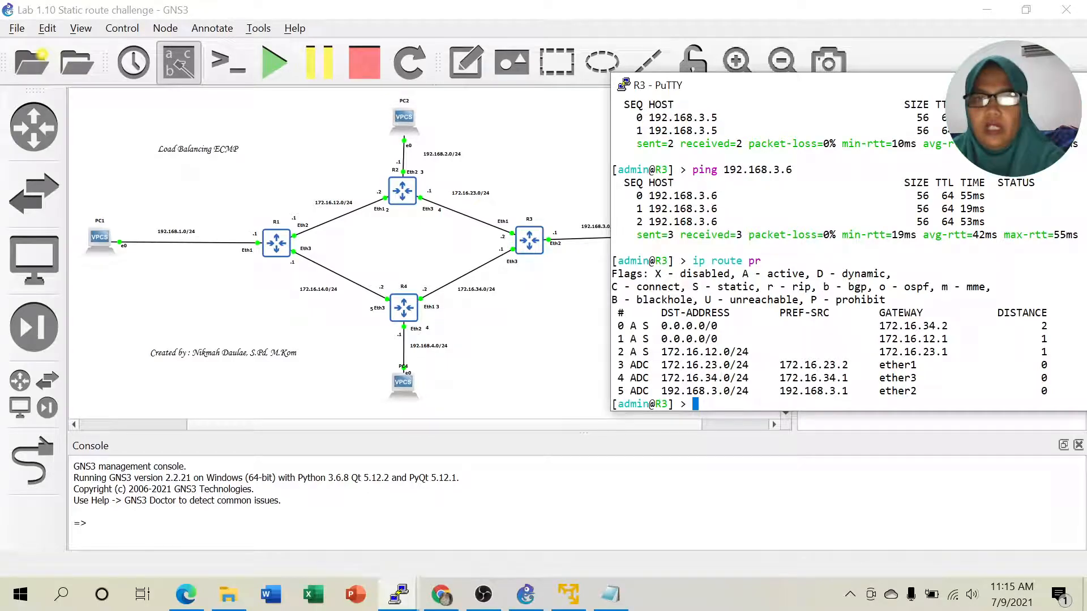
left_click_drag(847, 85, 731, 51)
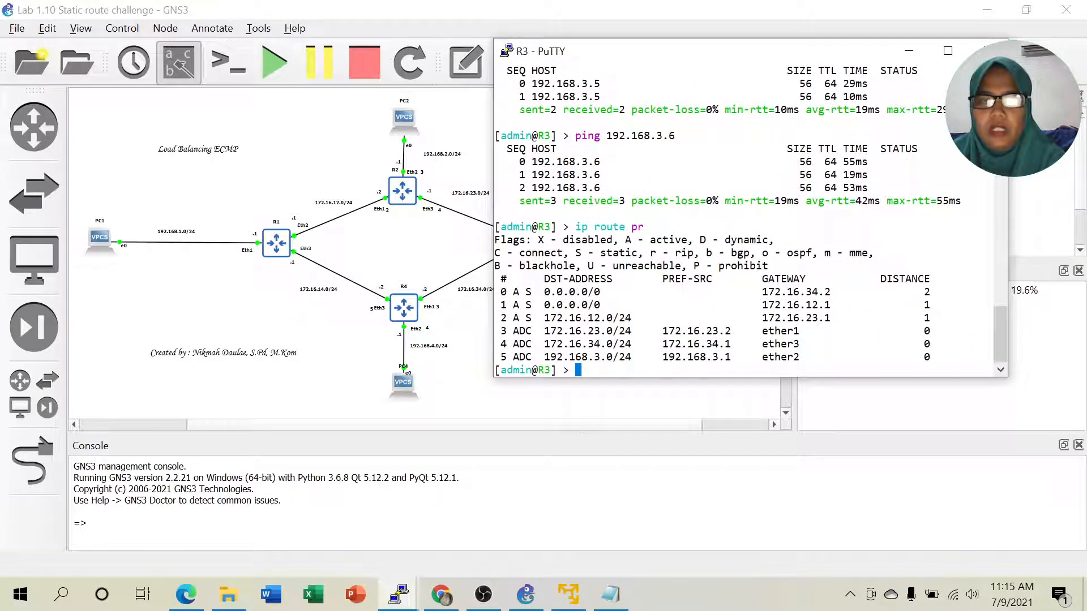
type("ip")
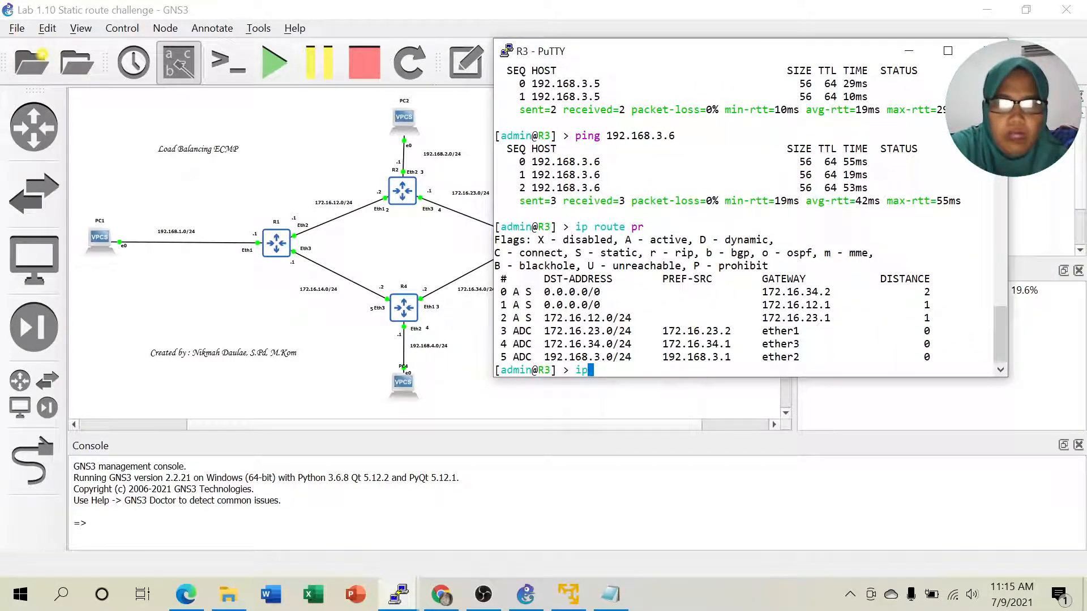
type(" route ma")
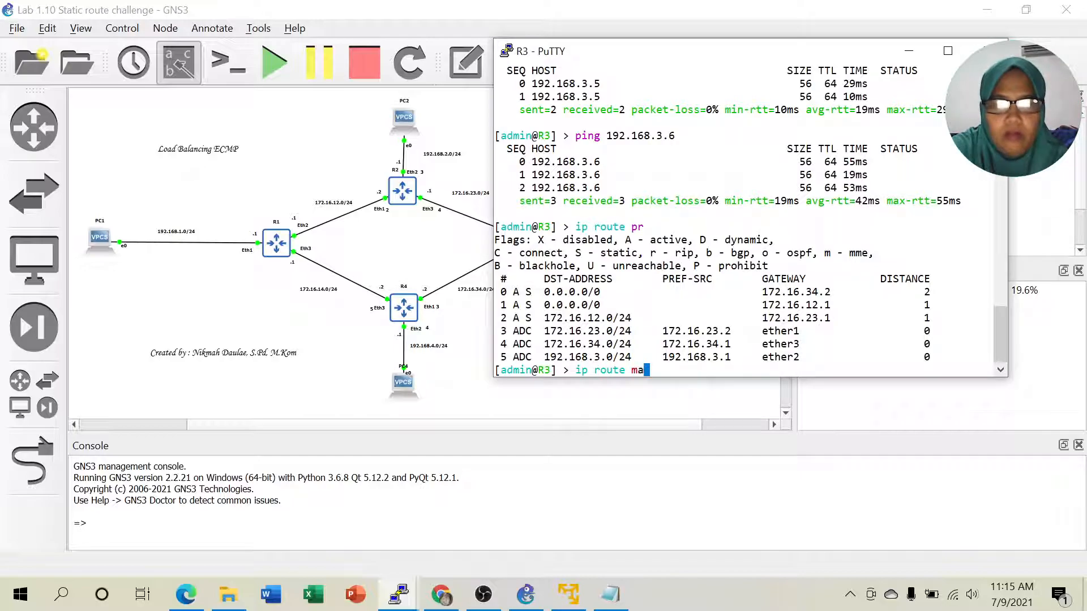
key("BackSpace")
key("BackSpace")
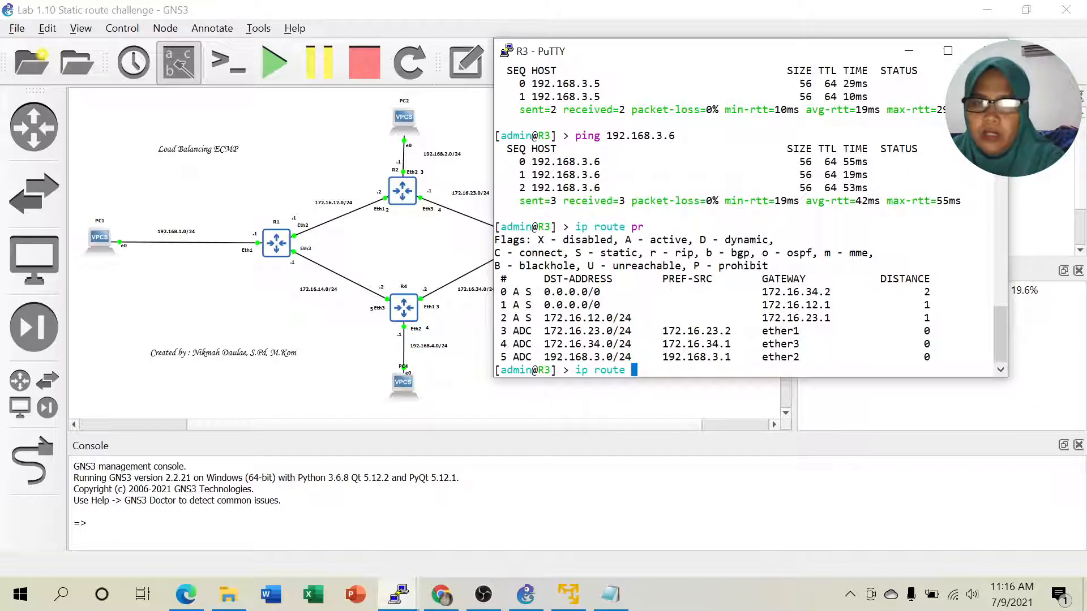
type("mang")
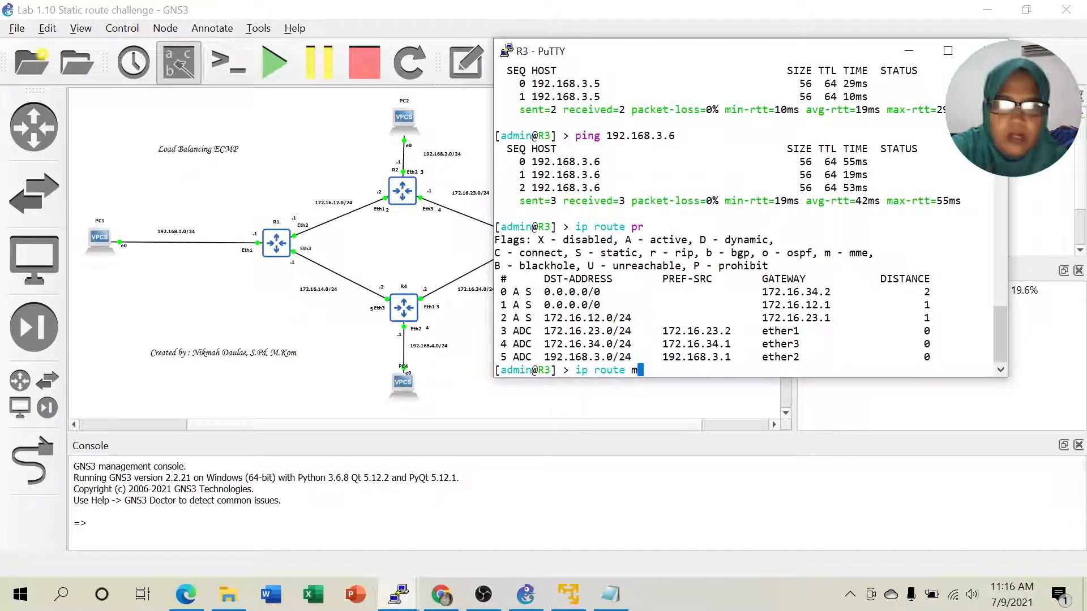
key("BackSpace")
key("BackSpace")
key("BackSpace")
key("BackSpace")
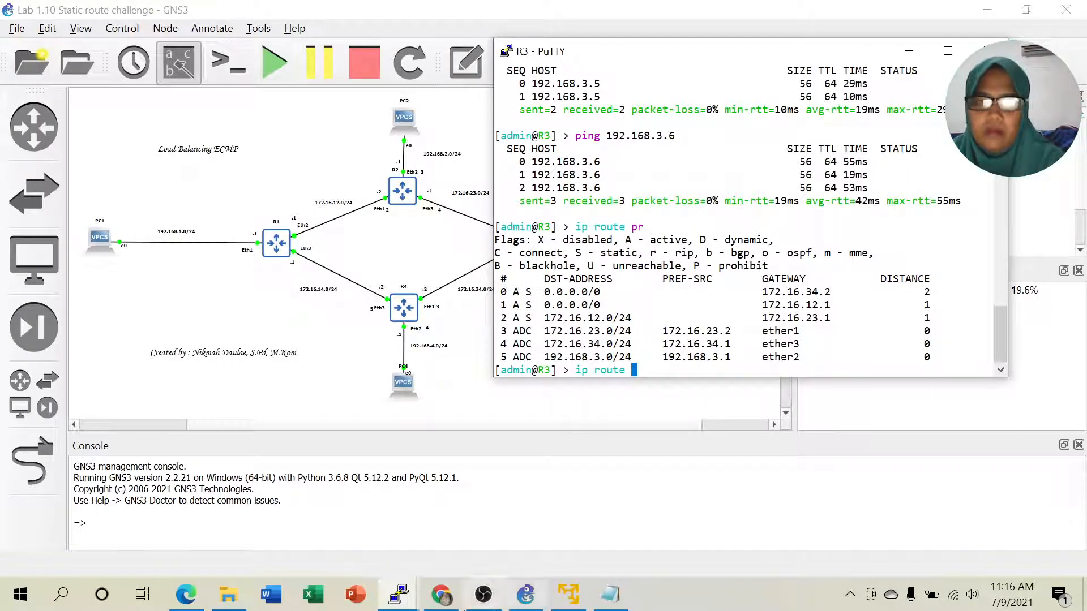
- Scroll the lab guide PDF to step 6 on removing the mangle rule, then return to R3's terminal
left_click(189, 596)
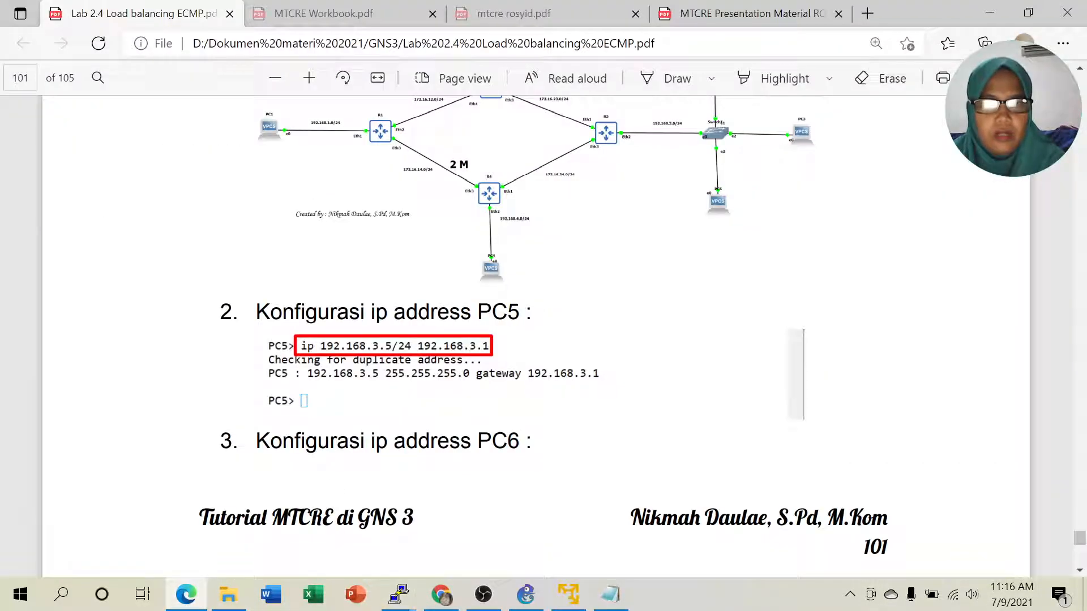
scroll(617, 423, "down", 8)
scroll(617, 422, "down", 5)
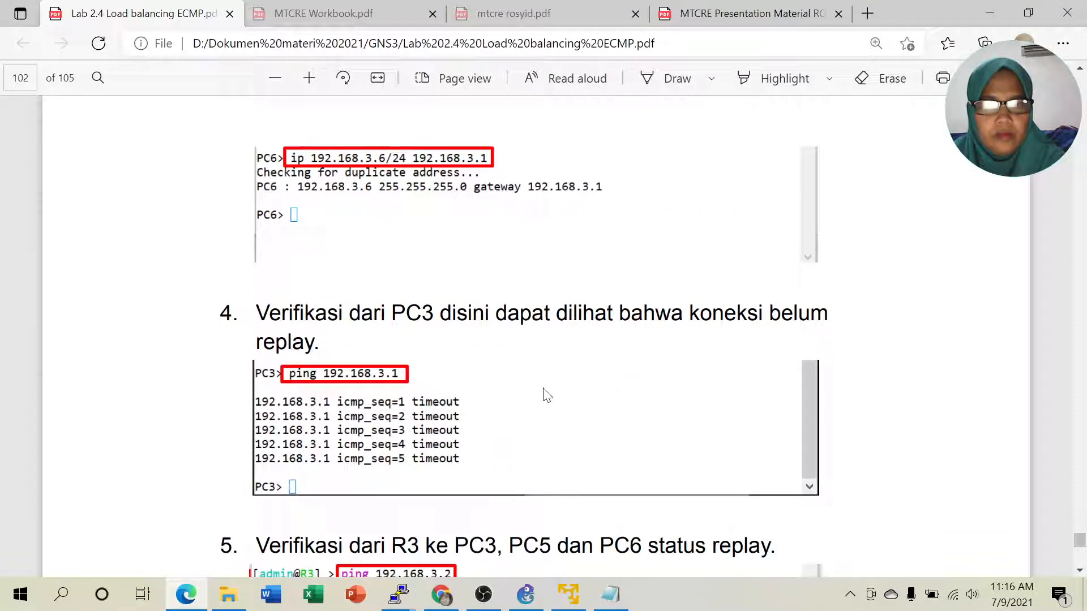
scroll(416, 263, "down", 3)
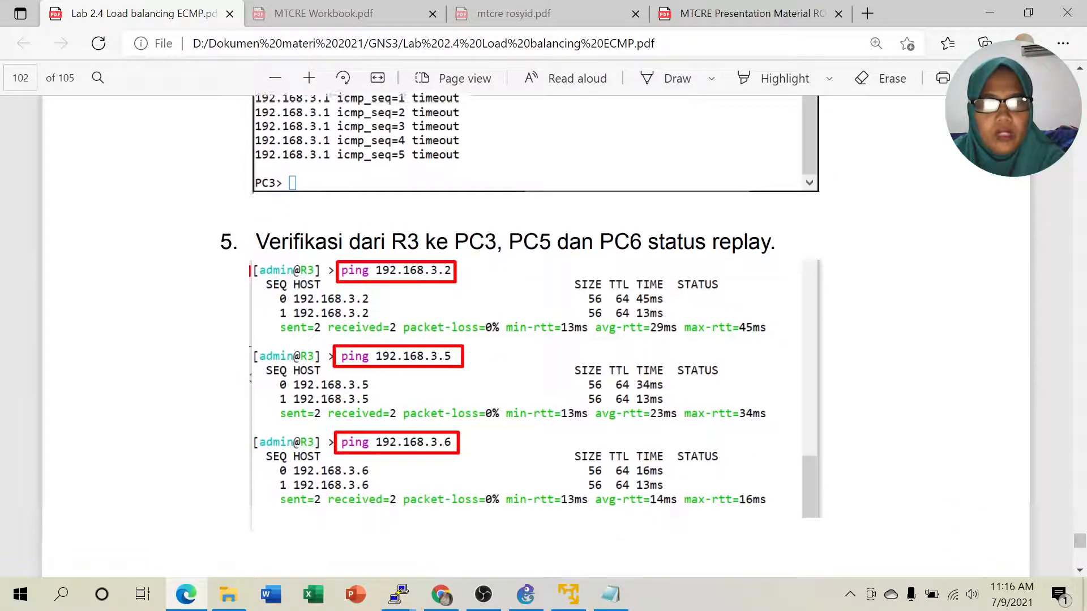
scroll(610, 391, "down", 6)
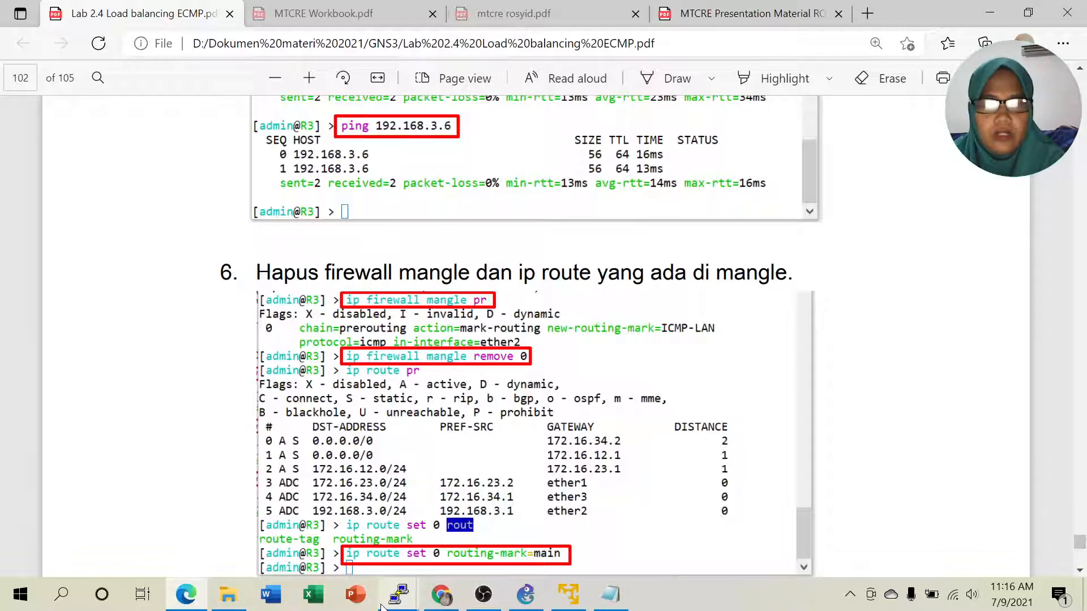
mouse_move(399, 595)
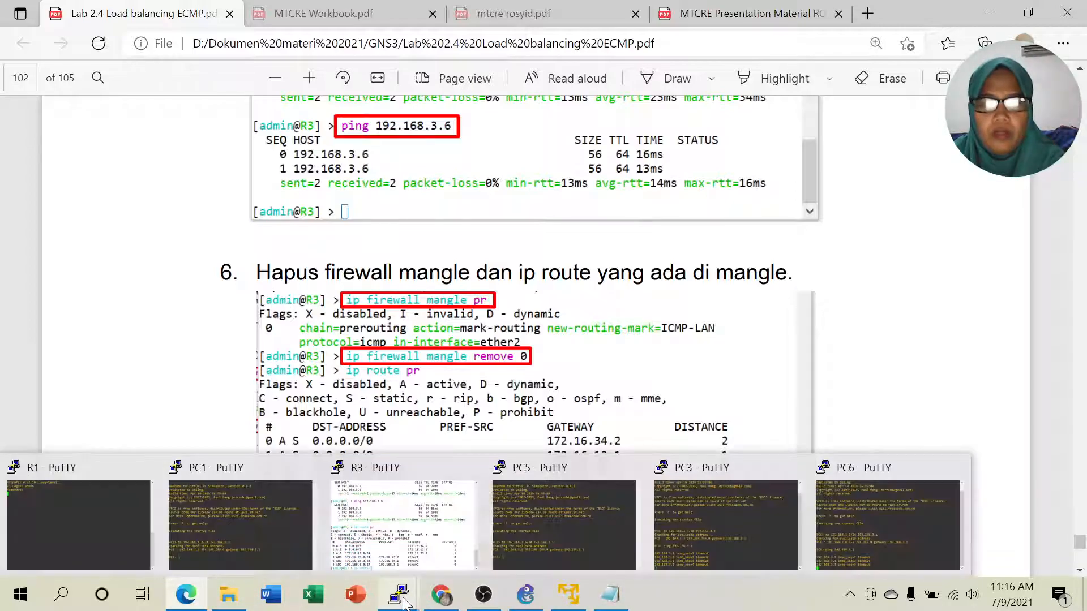
left_click(427, 524)
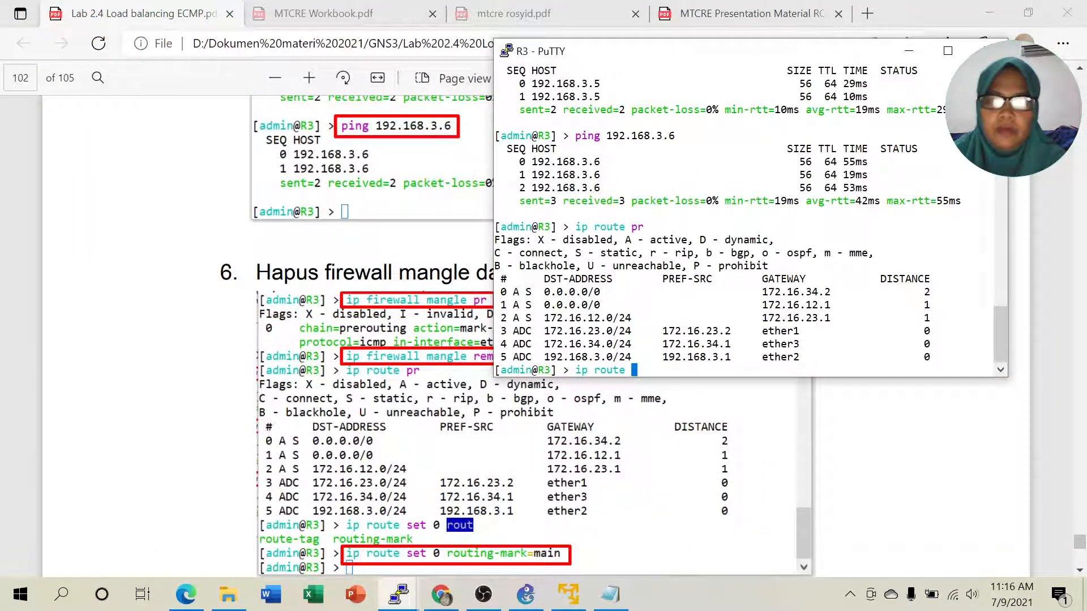
- List R3's firewall mangle rules and inspect the ICMP-LAN mark-routing rule
key("BackSpace")
key("BackSpace")
key("BackSpace")
key("BackSpace")
key("BackSpace")
key("BackSpace")
type("firewall ma")
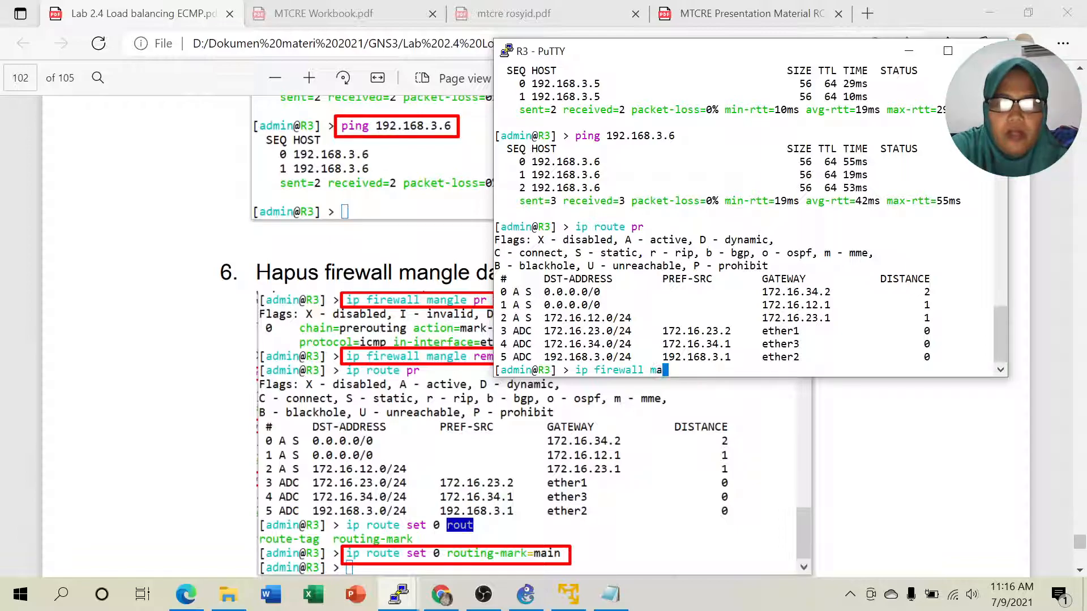
type("ngle pr")
key("Return")
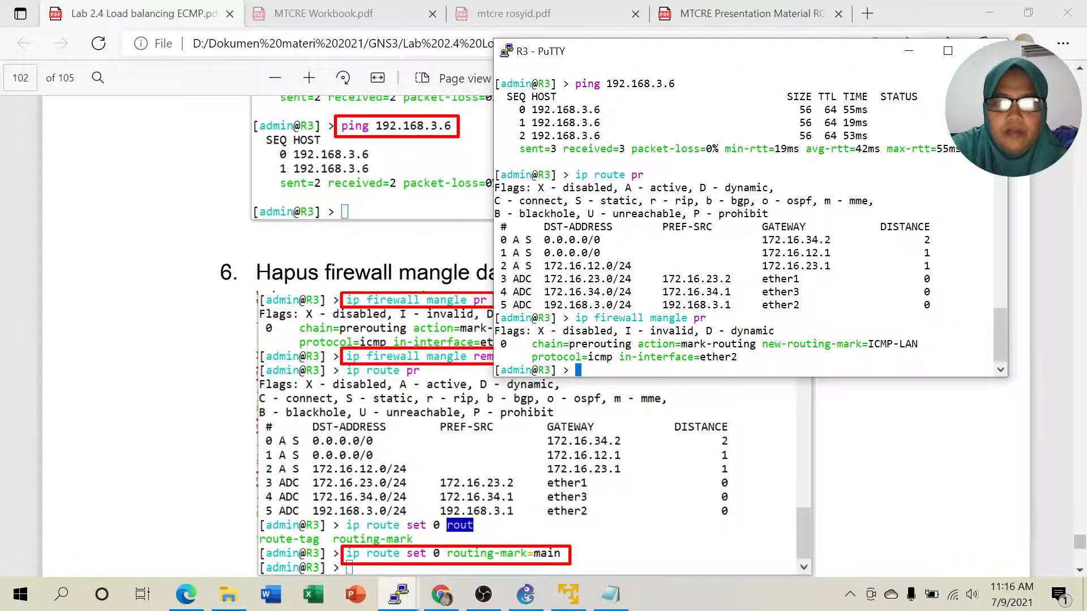
left_click_drag(676, 343, 756, 344)
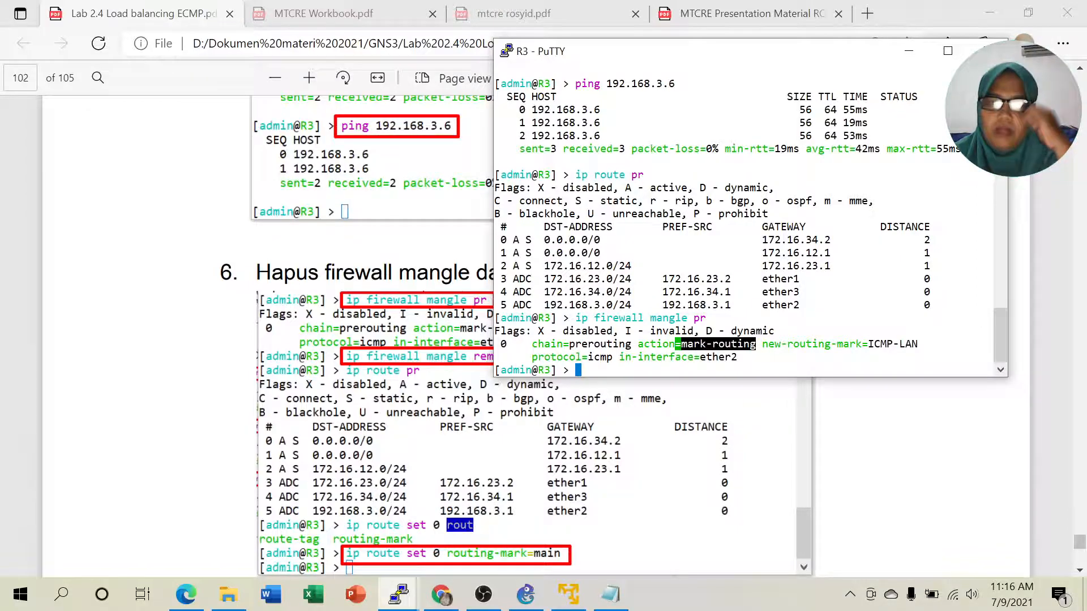
left_click_drag(867, 344, 992, 343)
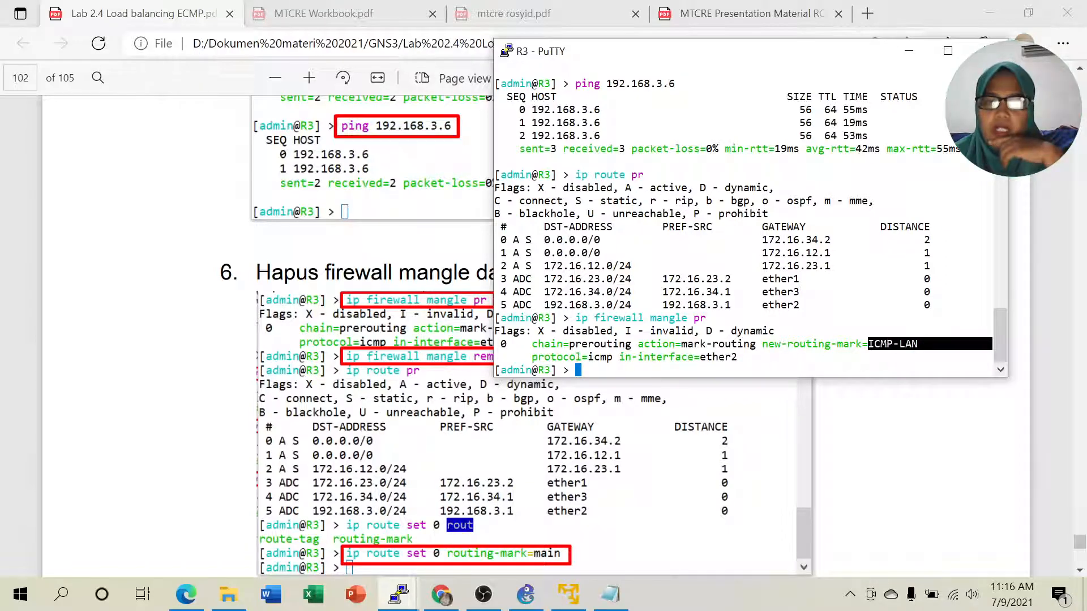
left_click(928, 344)
left_click_drag(862, 343, 918, 344)
left_click(918, 344)
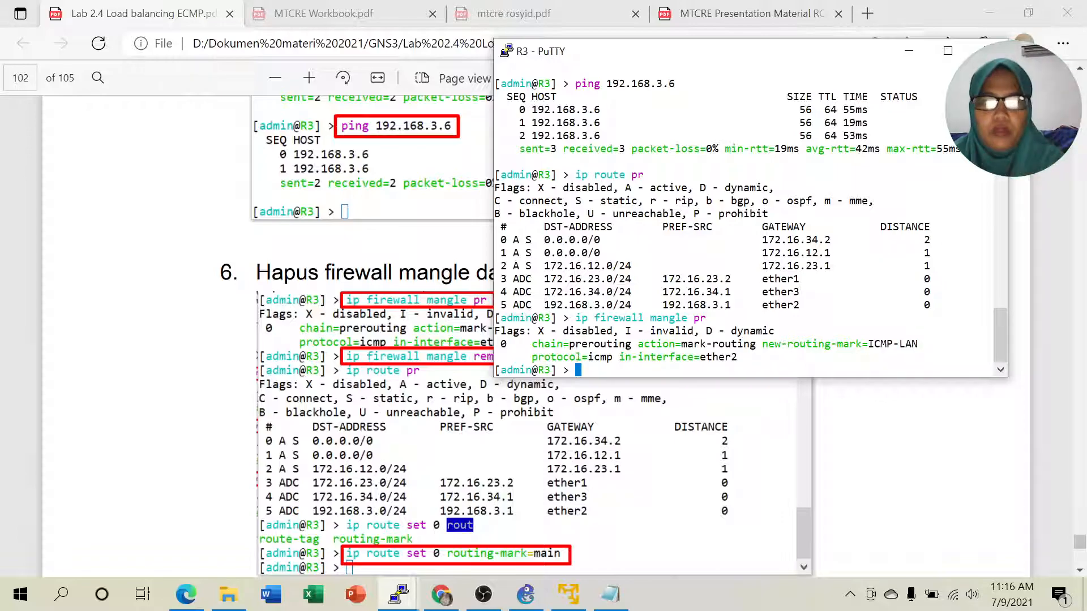
- Remove mangle rule 0 with 'ip firewall mangle remove 0'
type("ip r")
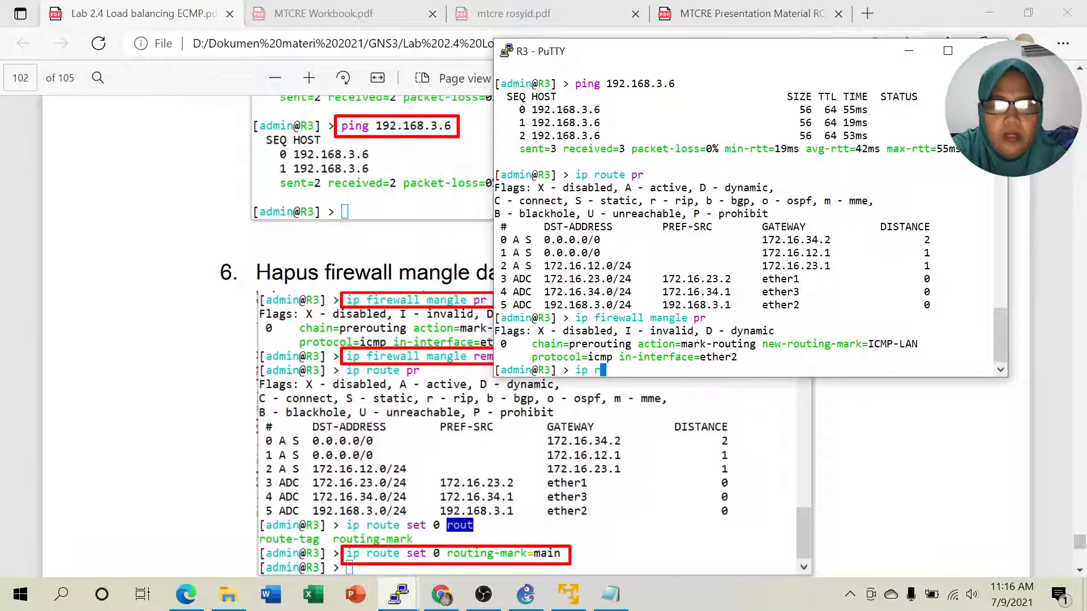
key("BackSpace")
type("firewall mangle ")
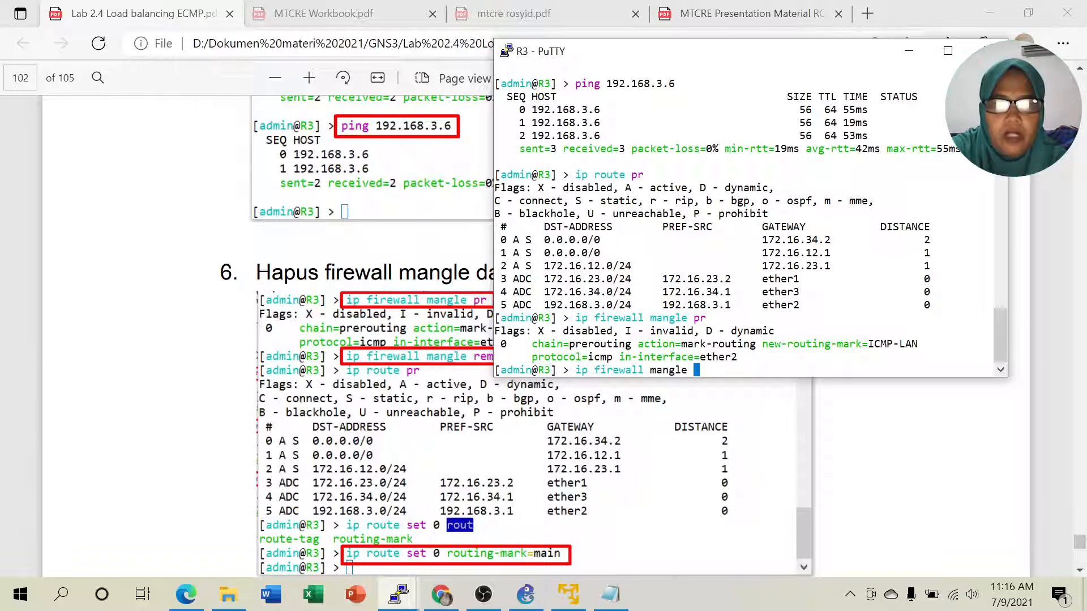
type("remove 0")
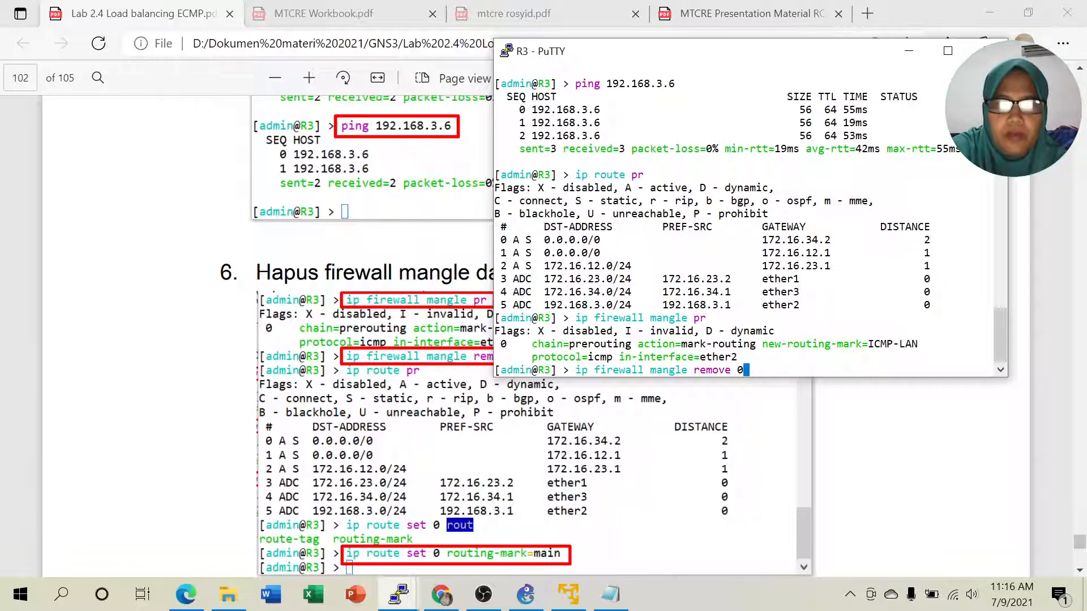
key("Return")
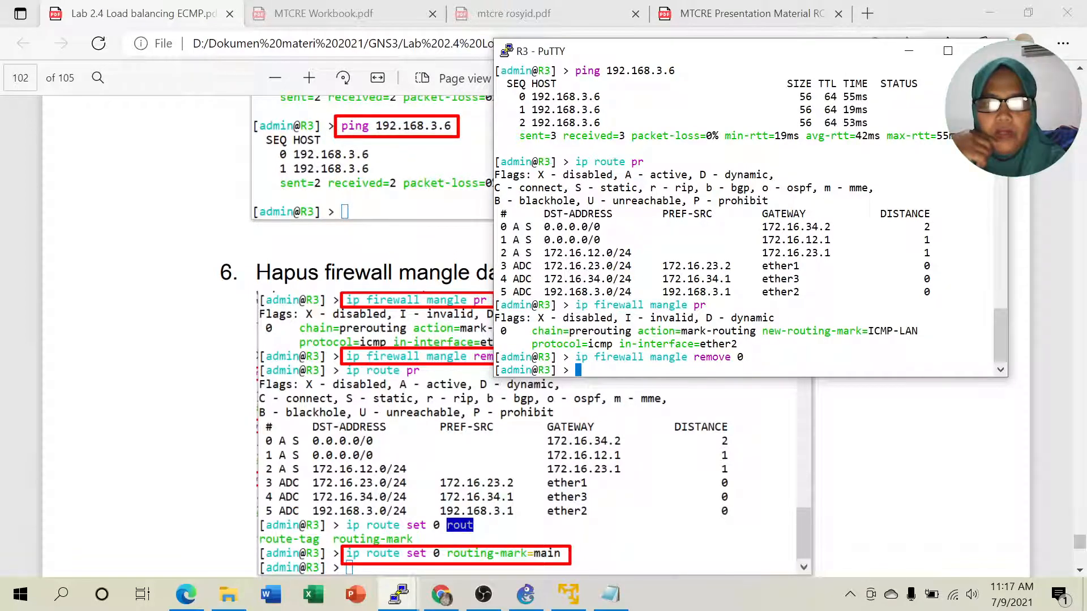
- Print R3's route table again with 'ip route pr'
type("ip r")
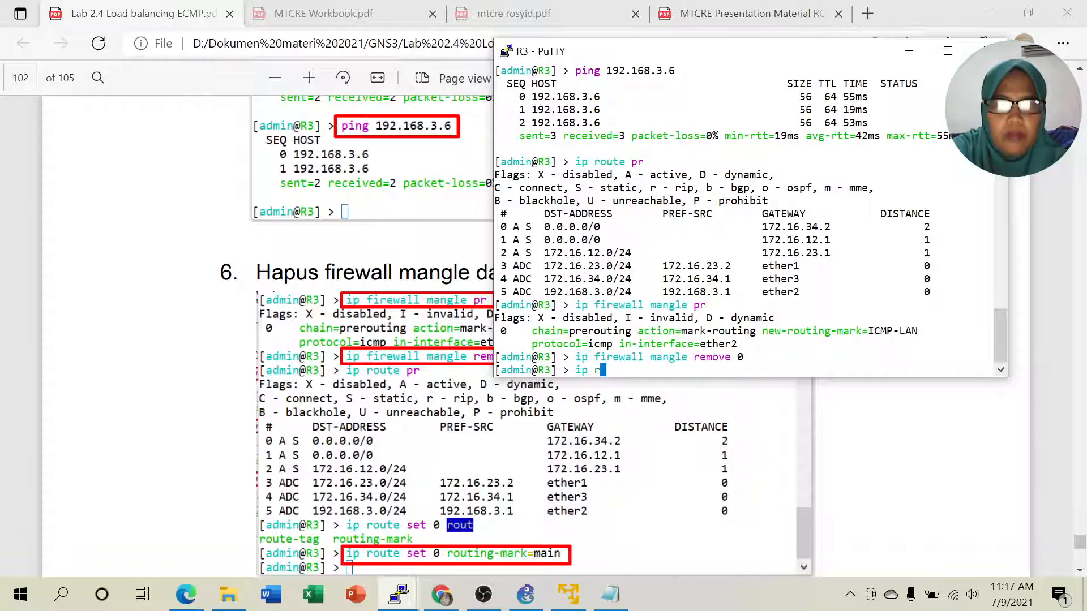
type("oute remove")
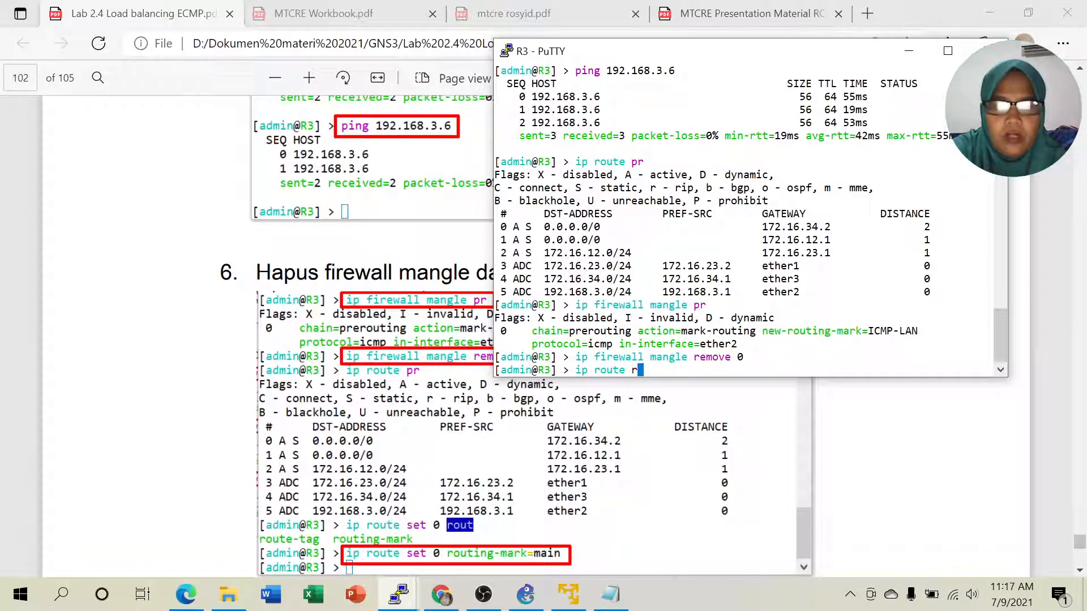
key("BackSpace")
key("BackSpace")
key("BackSpace")
key("BackSpace")
key("BackSpace")
key("BackSpace")
key("BackSpace")
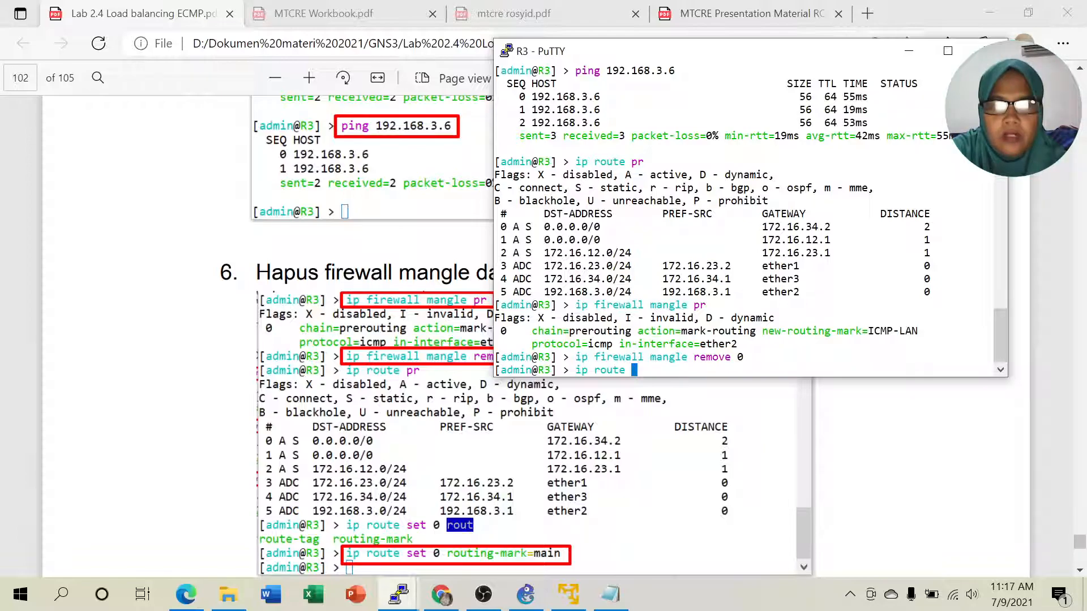
type("pr")
key("Return")
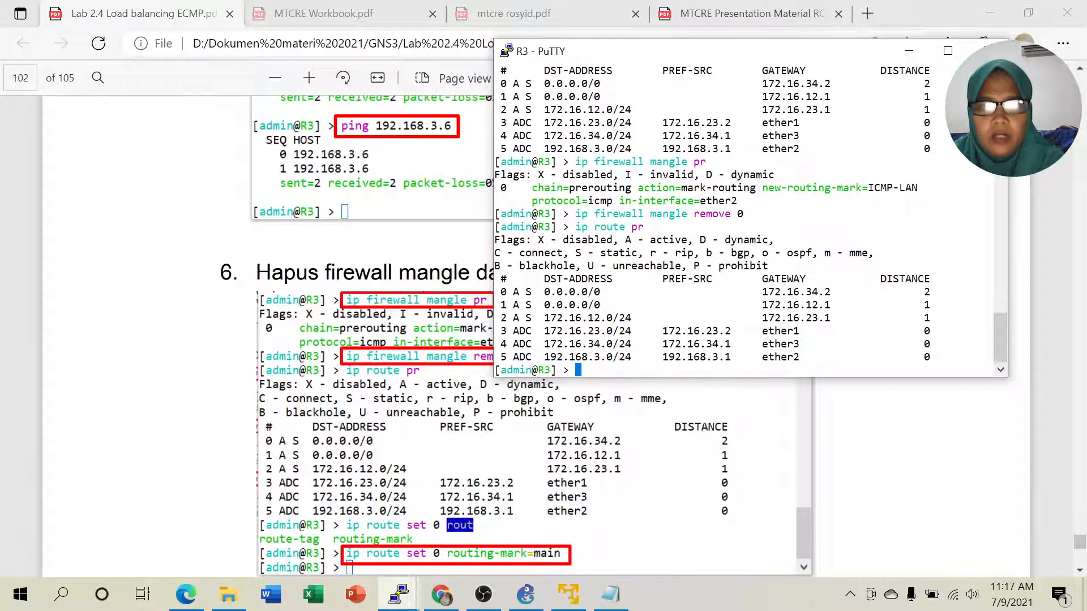
- Set R3's default route 0 (via 172.16.34.2) to routing-mark=main
scroll(374, 340, "down", 3)
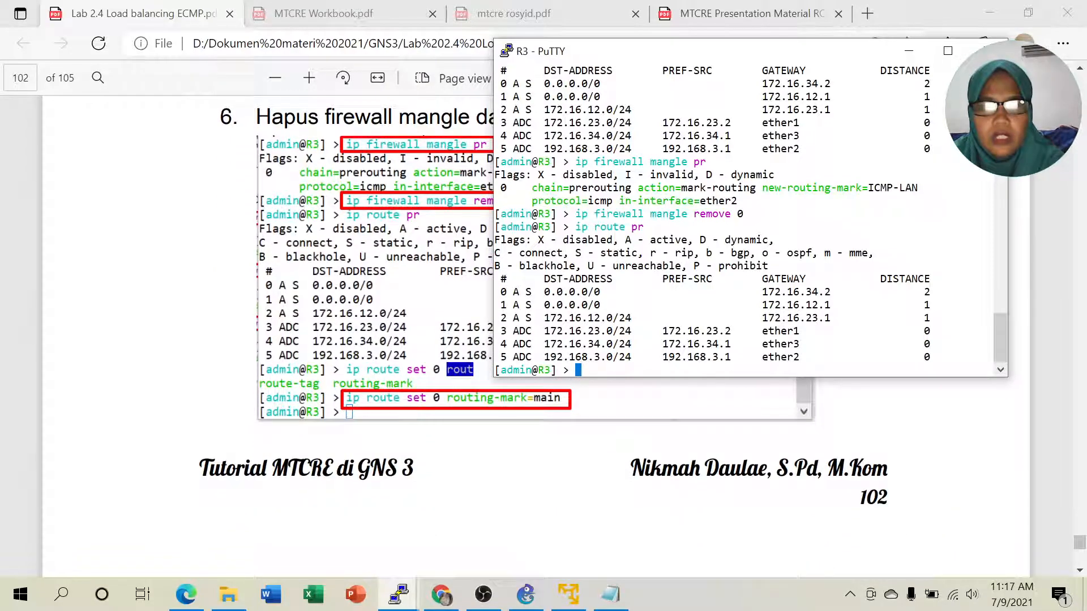
scroll(377, 418, "up", 2)
left_click_drag(507, 291, 569, 292)
left_click_drag(605, 291, 911, 292)
left_click(912, 292)
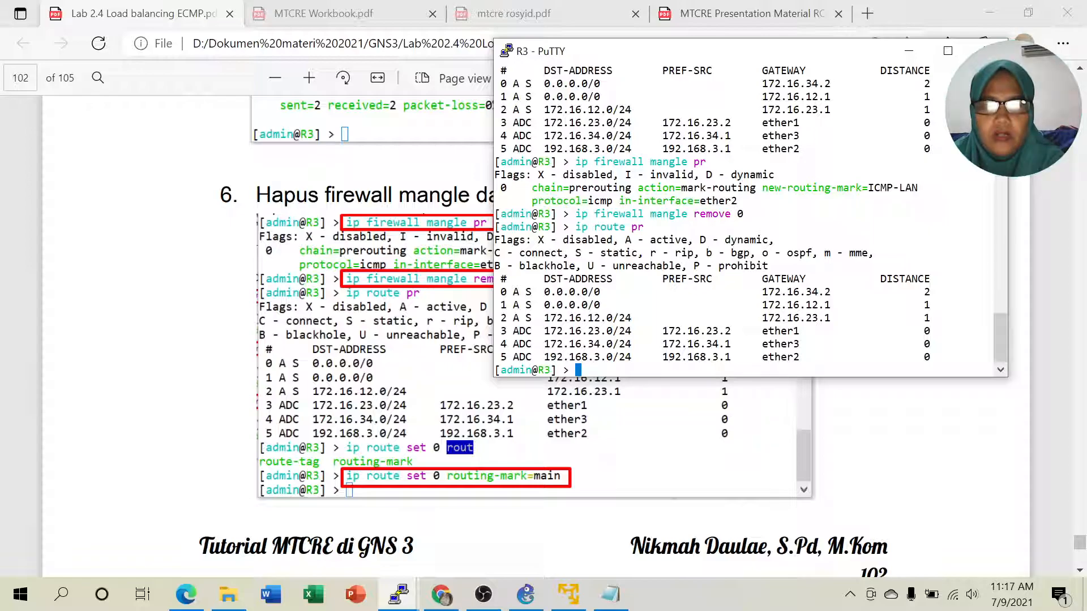
type("ip route ")
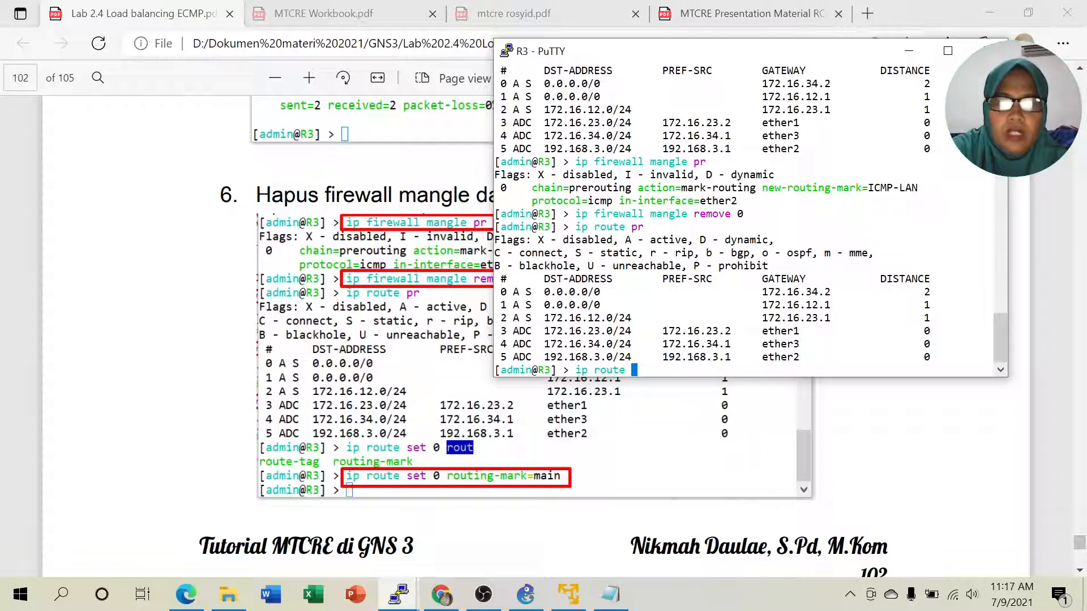
type("set ")
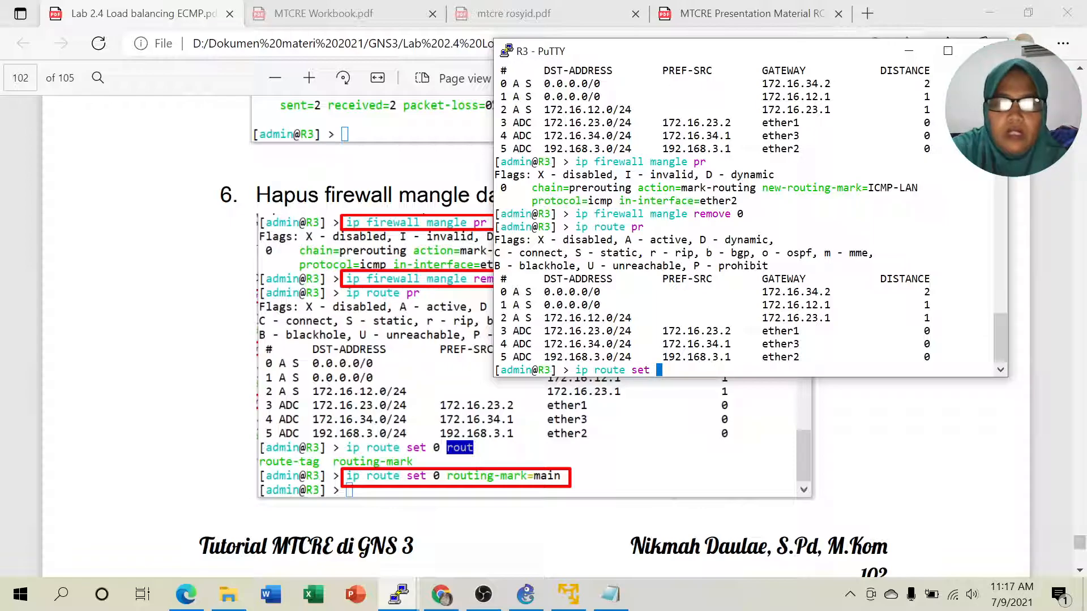
type("0 routi")
key("Tab")
type("main")
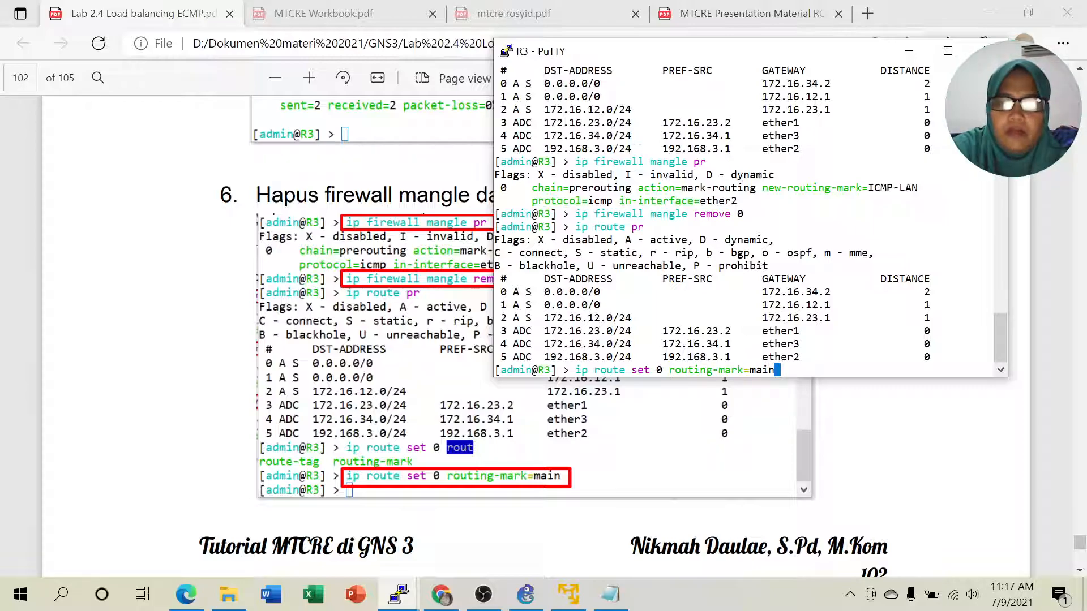
key("Return")
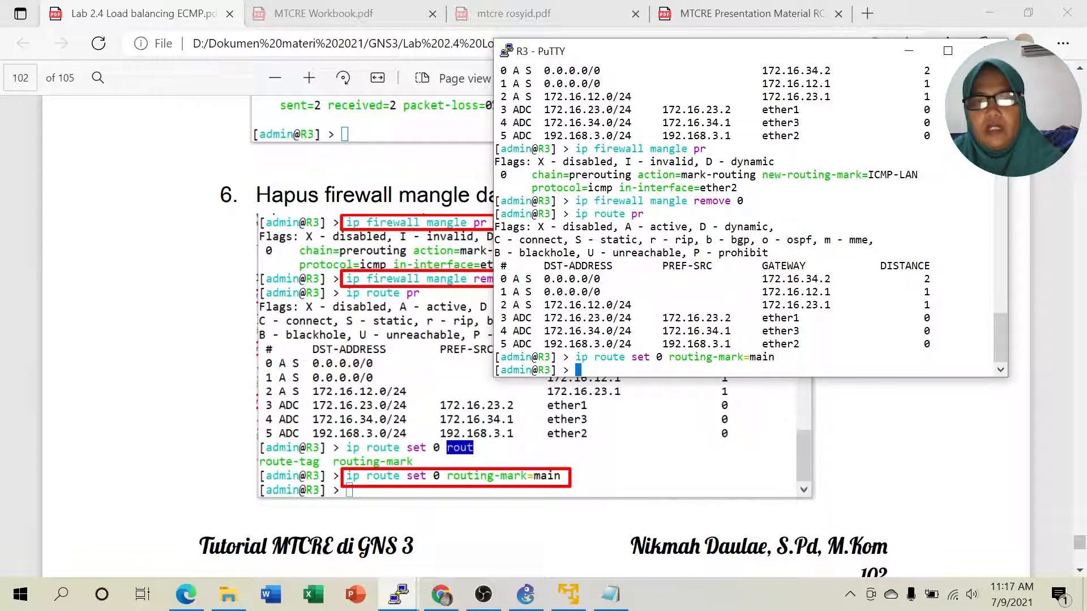
- Review the mangle and routing-mark lines, then print R3's route table
left_click_drag(668, 175, 805, 175)
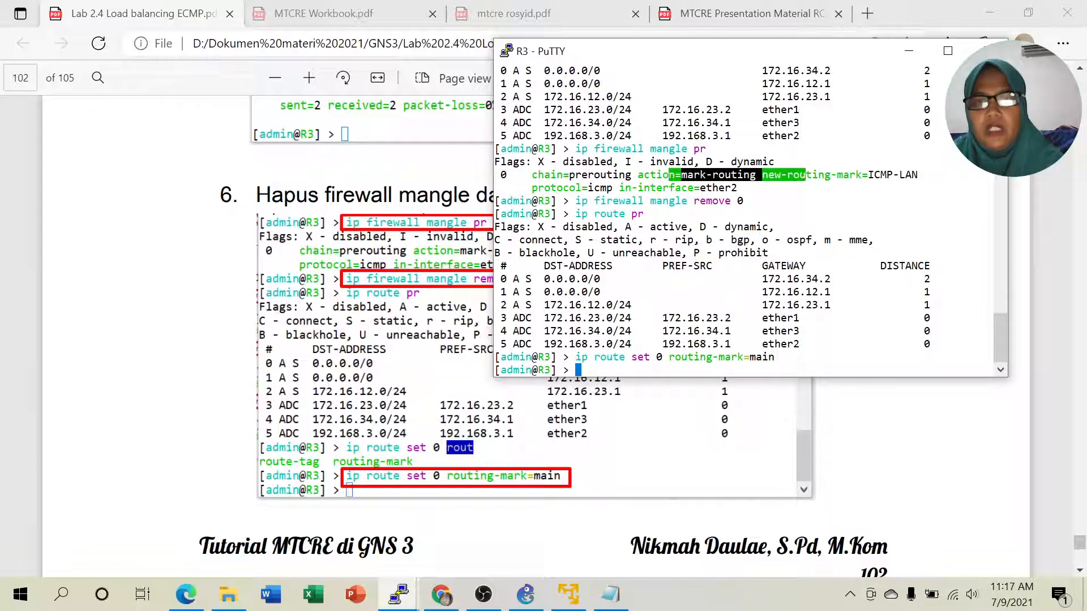
left_click_drag(651, 149, 693, 135)
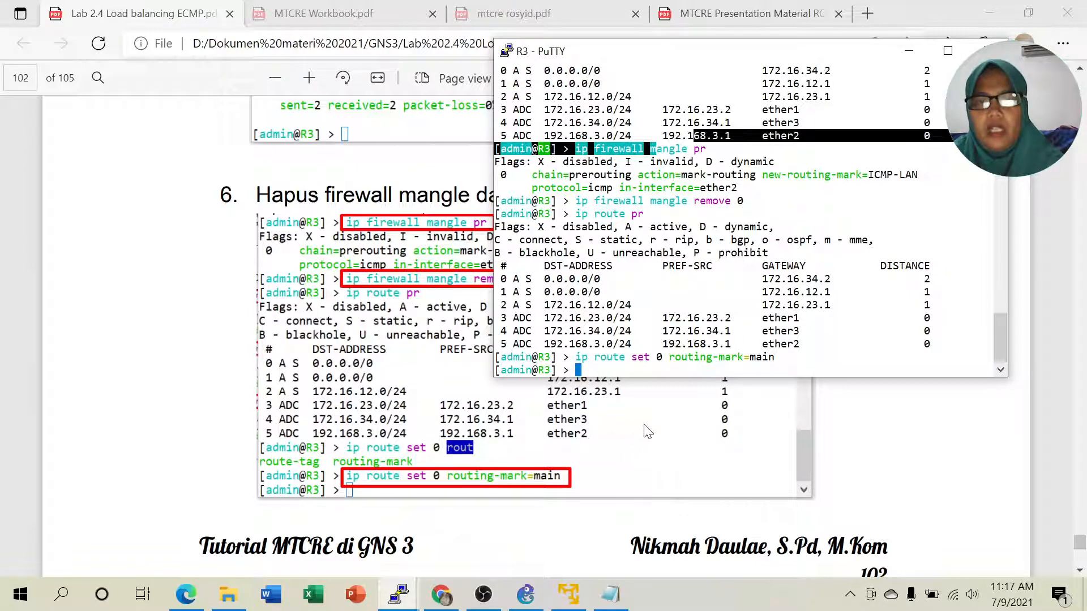
left_click_drag(670, 358, 761, 357)
left_click(762, 357)
type("ip route pr")
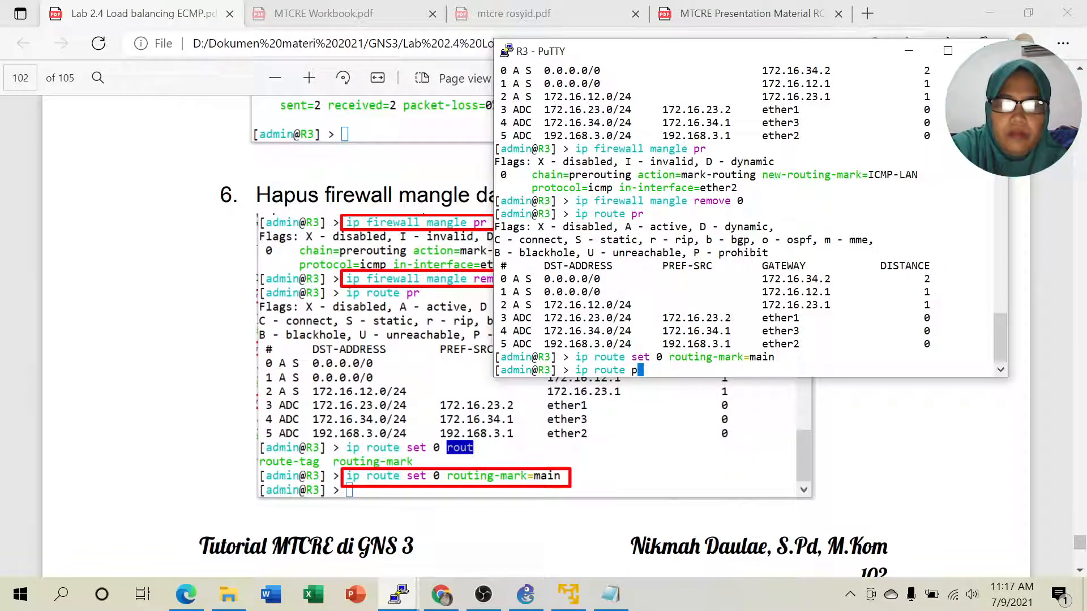
key("Return")
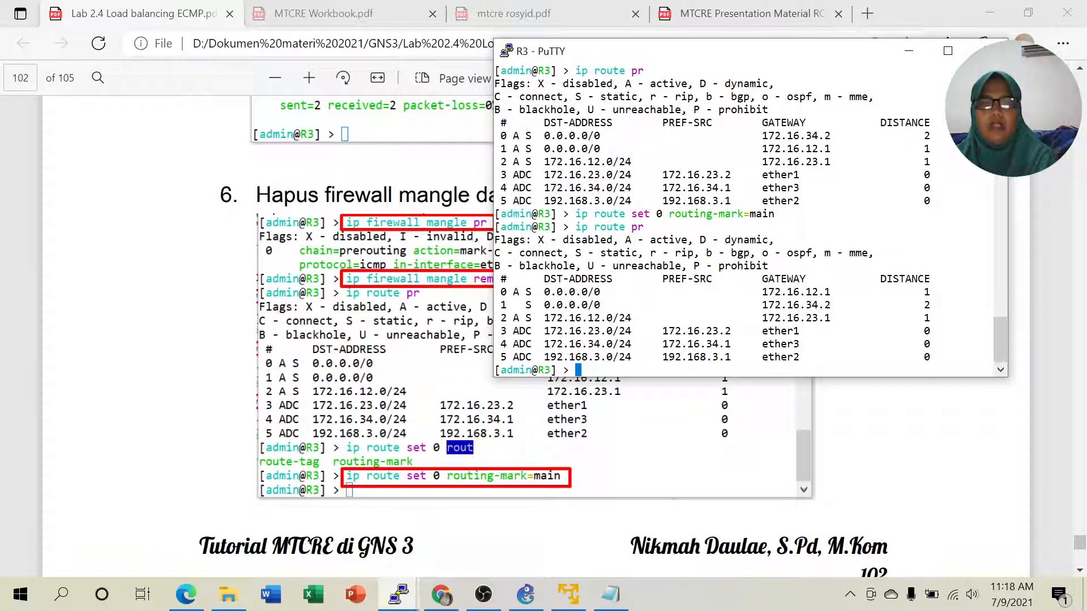
- Inspect R3's two default routes and pick out route 1 via 172.16.34.2
left_click_drag(507, 293, 994, 305)
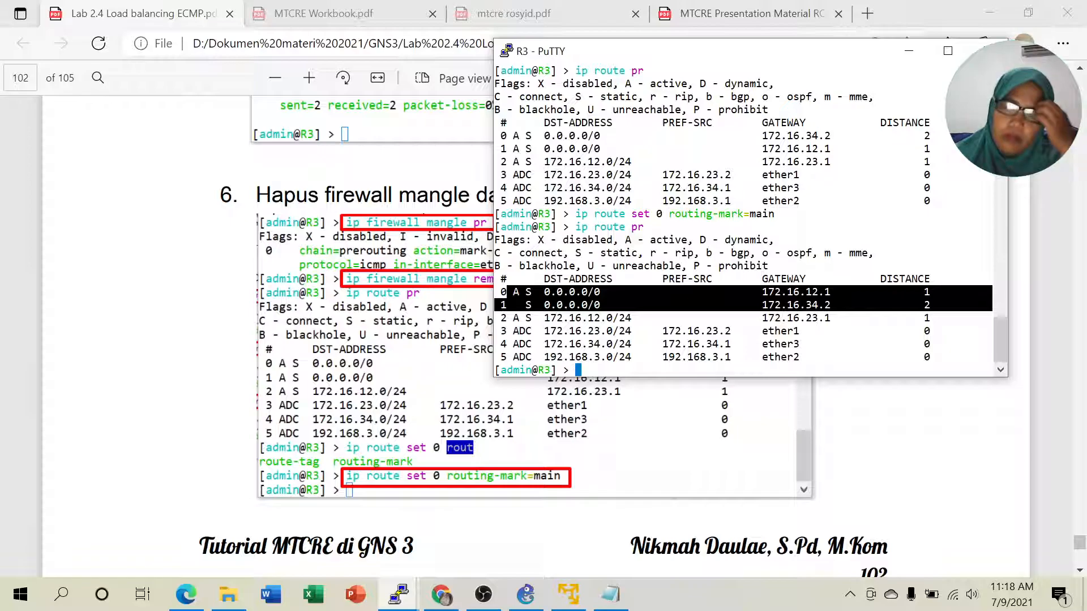
left_click(951, 317)
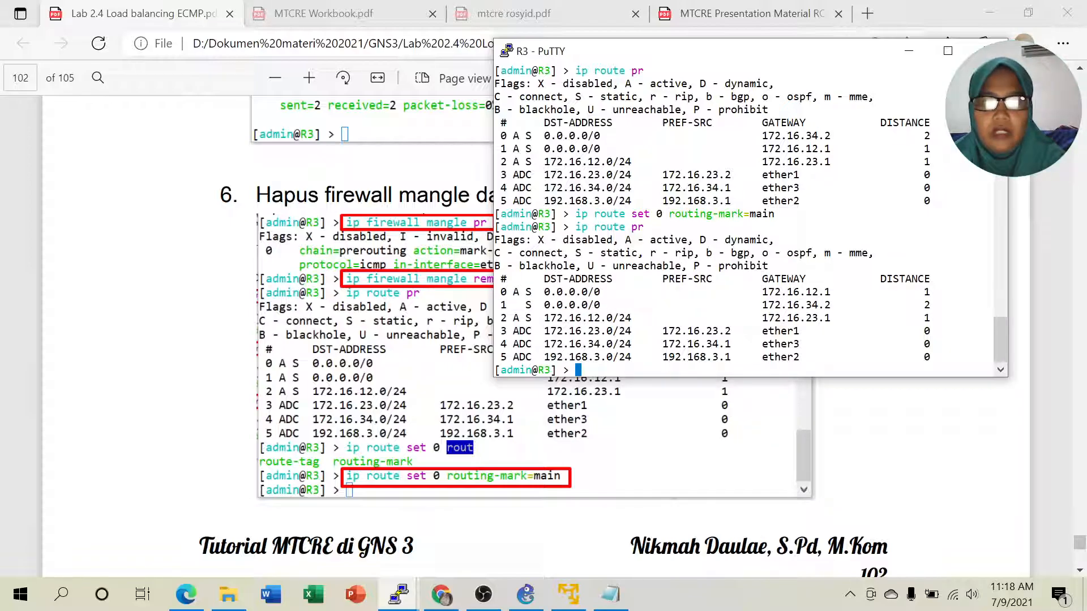
left_click_drag(497, 305, 931, 304)
left_click(934, 306)
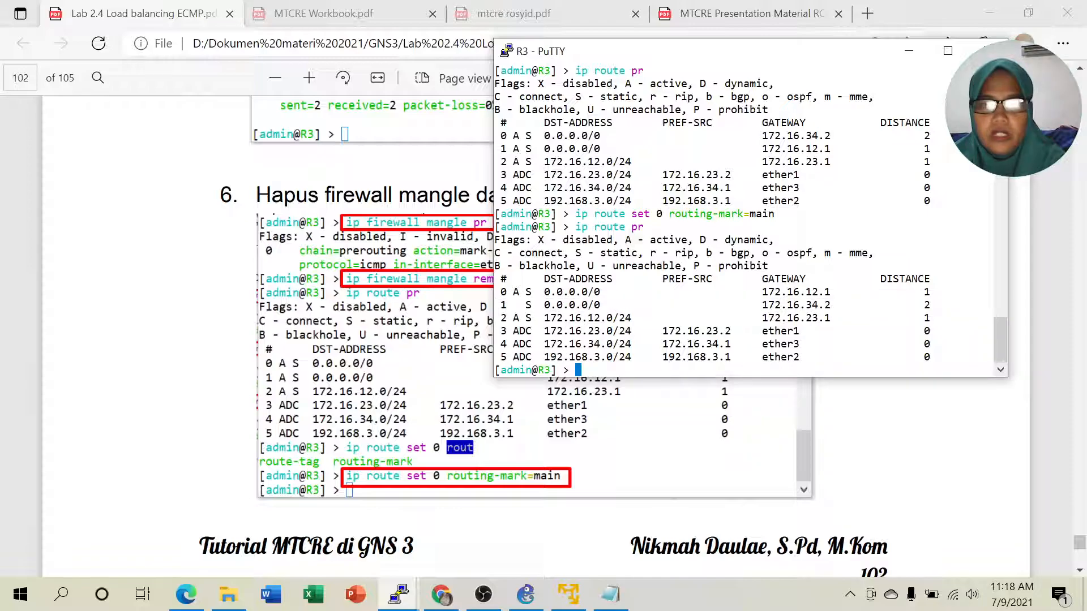
- Delete route 1 with 'ip route remove 1' and list R3's routes to confirm one default remains
type("ip r")
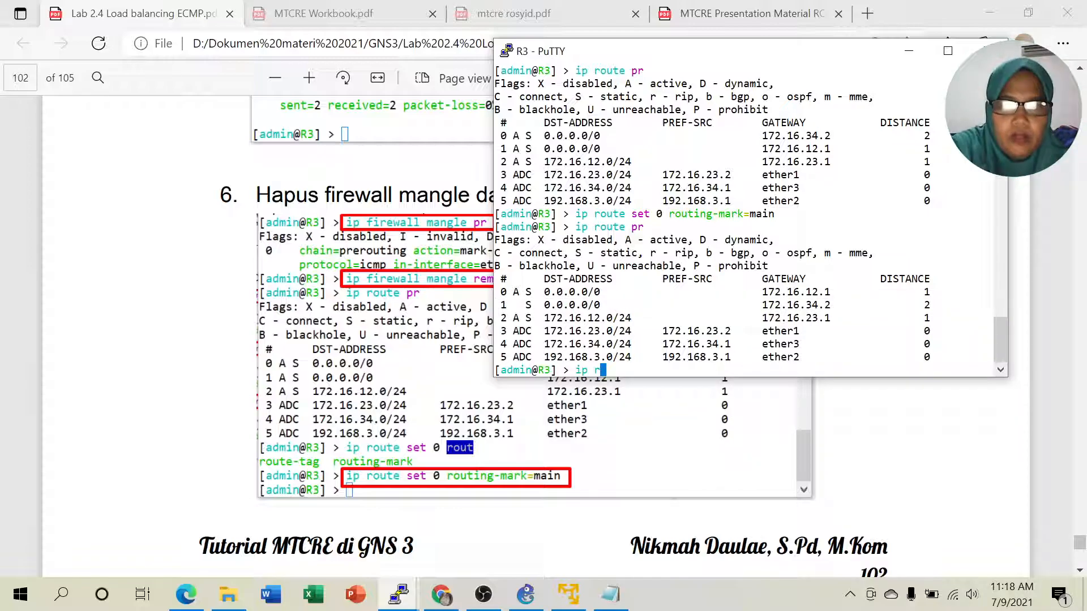
type("oute remove ")
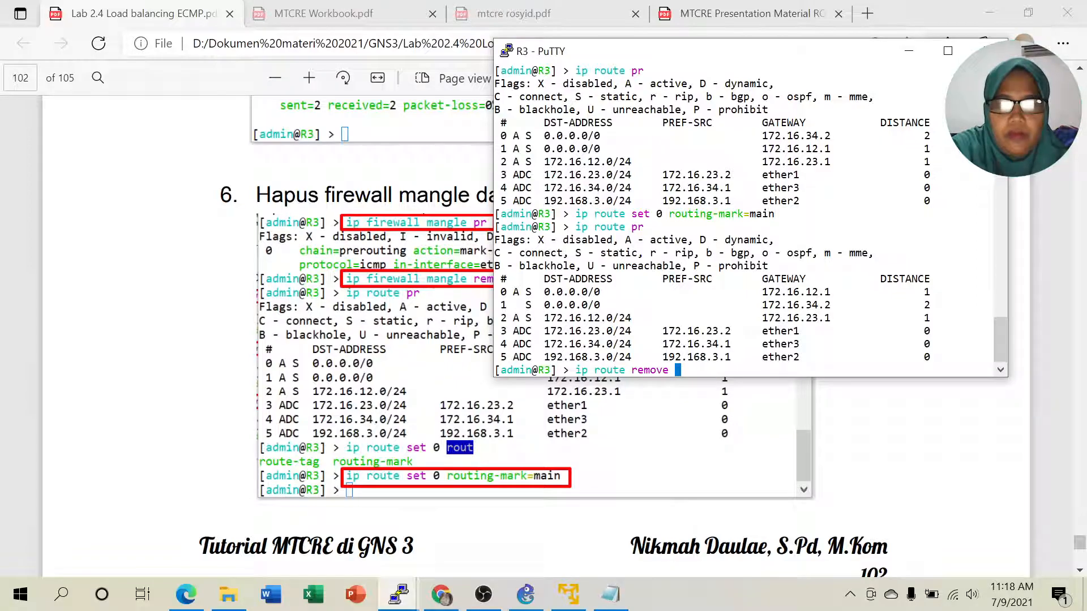
type("1")
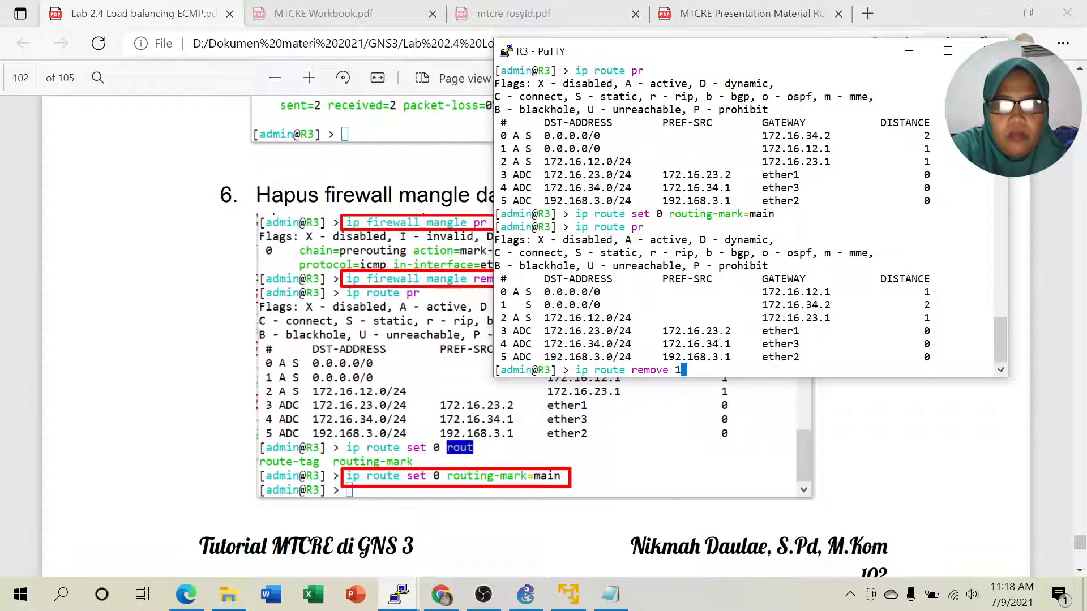
key("Return")
type("ip route p")
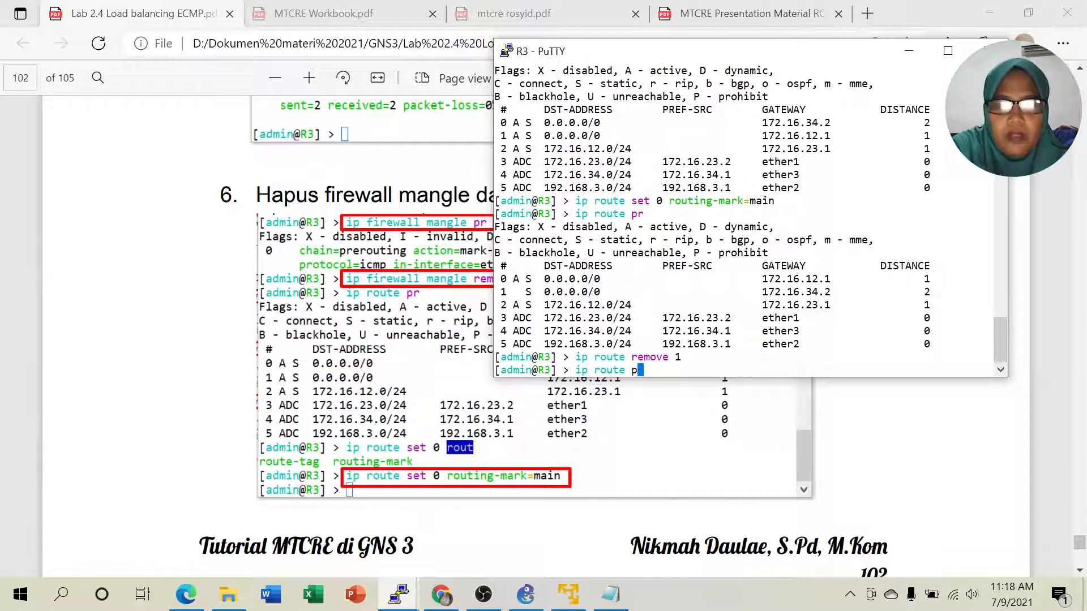
type("r")
key("Return")
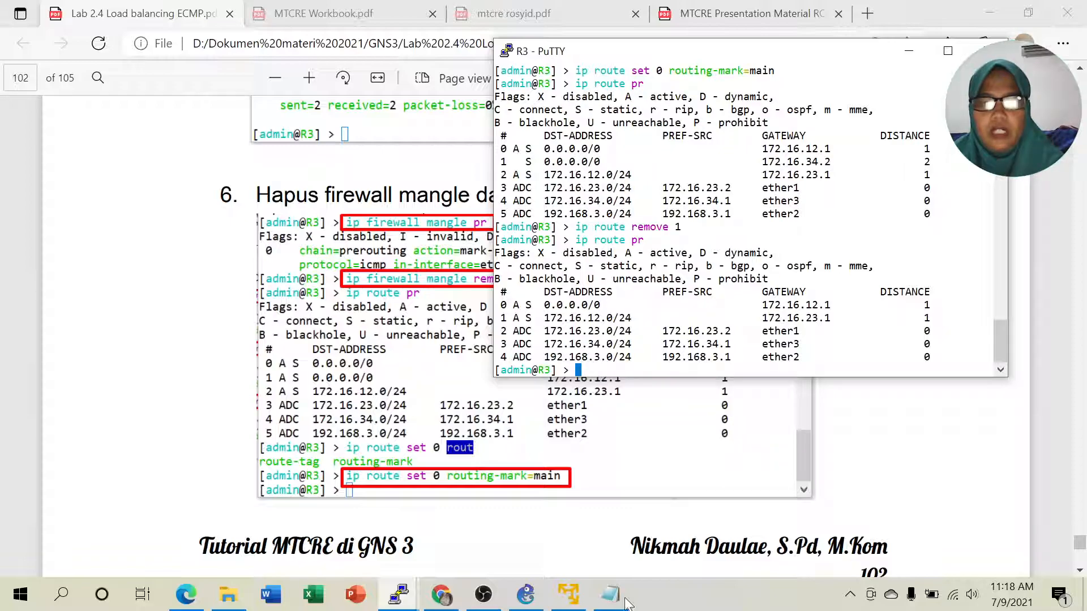
left_click(526, 594)
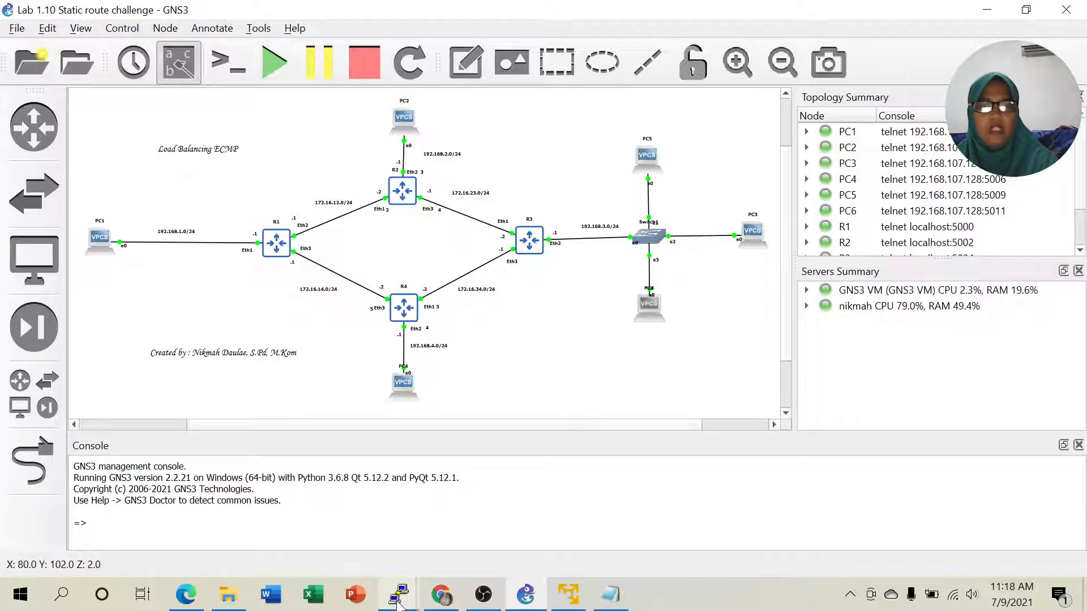
- Bring R3's console back and move it aside so R3 shows in the topology
mouse_move(399, 604)
left_click(402, 518)
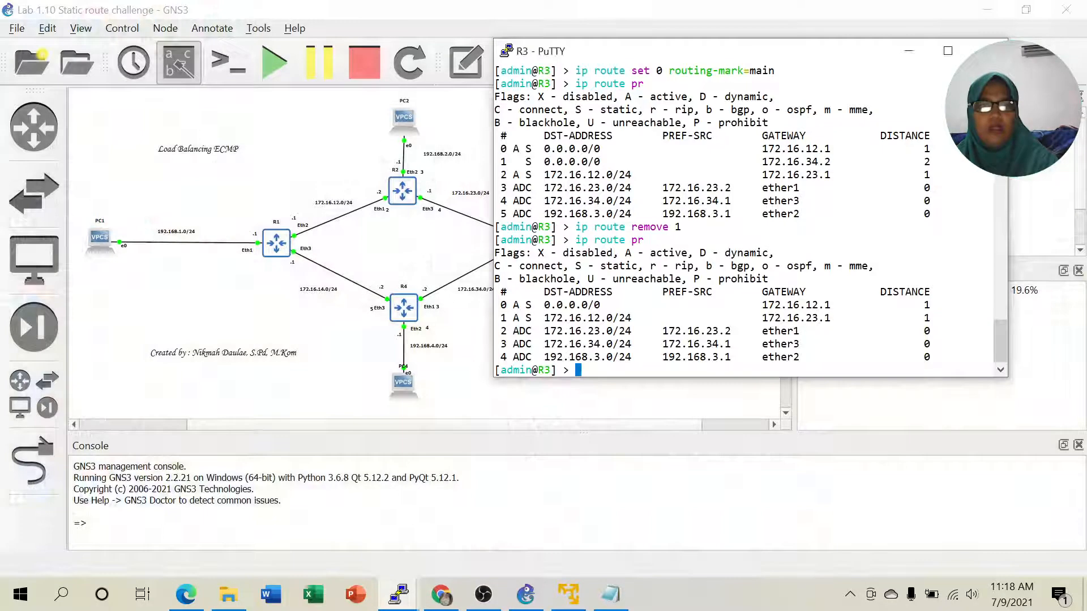
left_click_drag(727, 57, 798, 52)
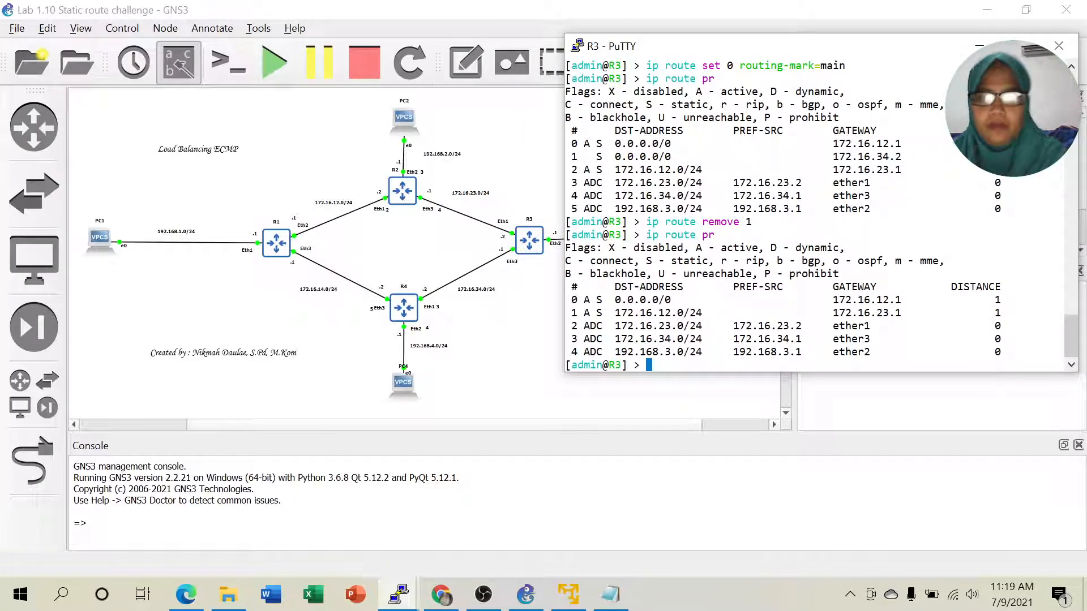
- Try 'ip route add dst-address=172.16.23.1,172.16.34.2' on R3, rejected for lacking '/', and recall it for editing
key("Return")
type("ip")
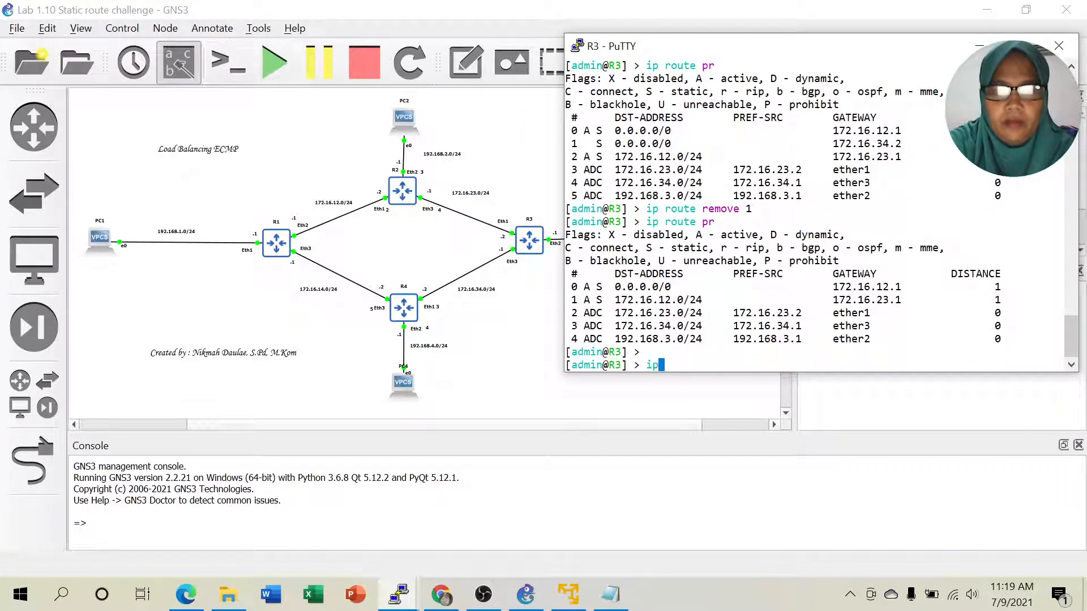
type(" route add dst-address=")
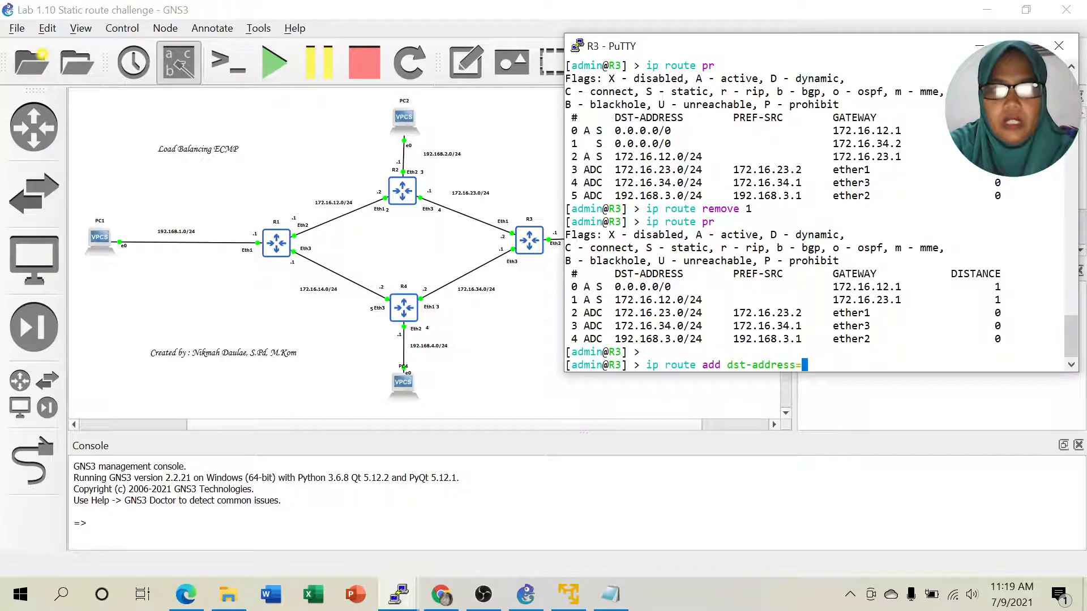
type("172.16.")
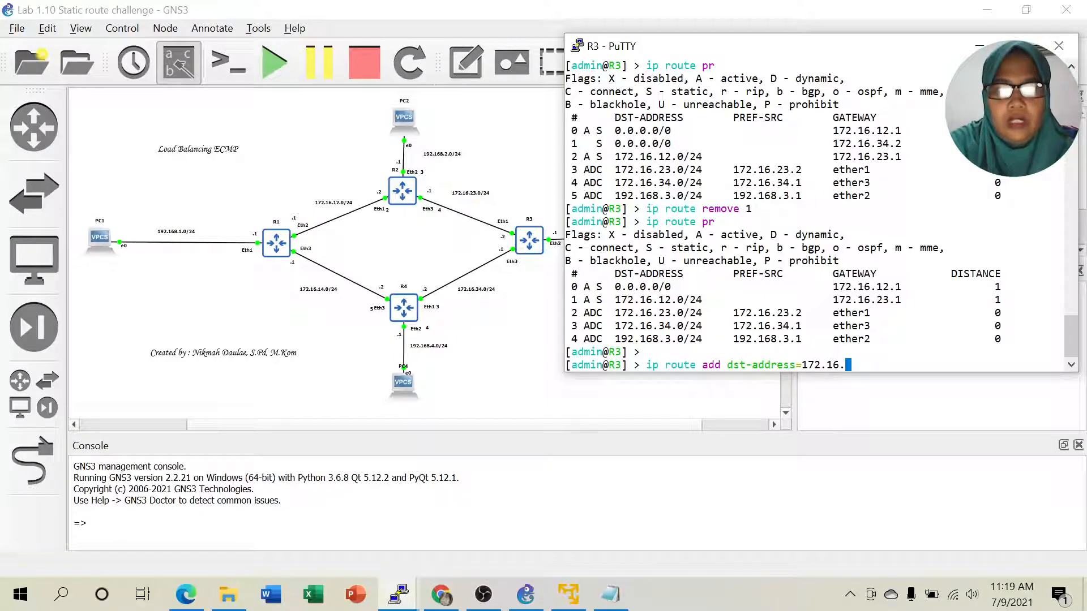
type("23.1")
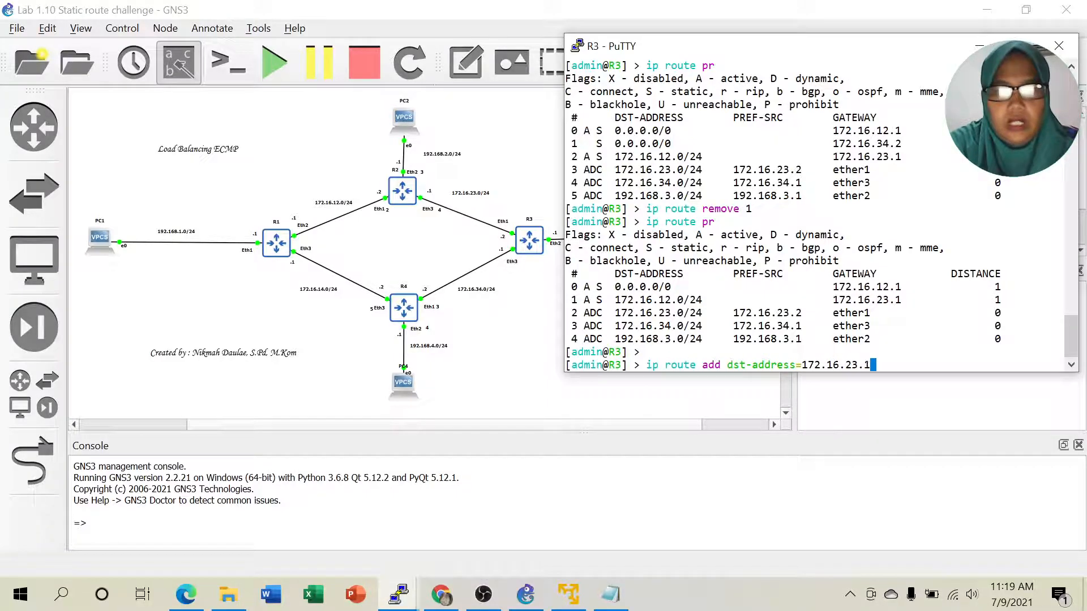
type(",172.16")
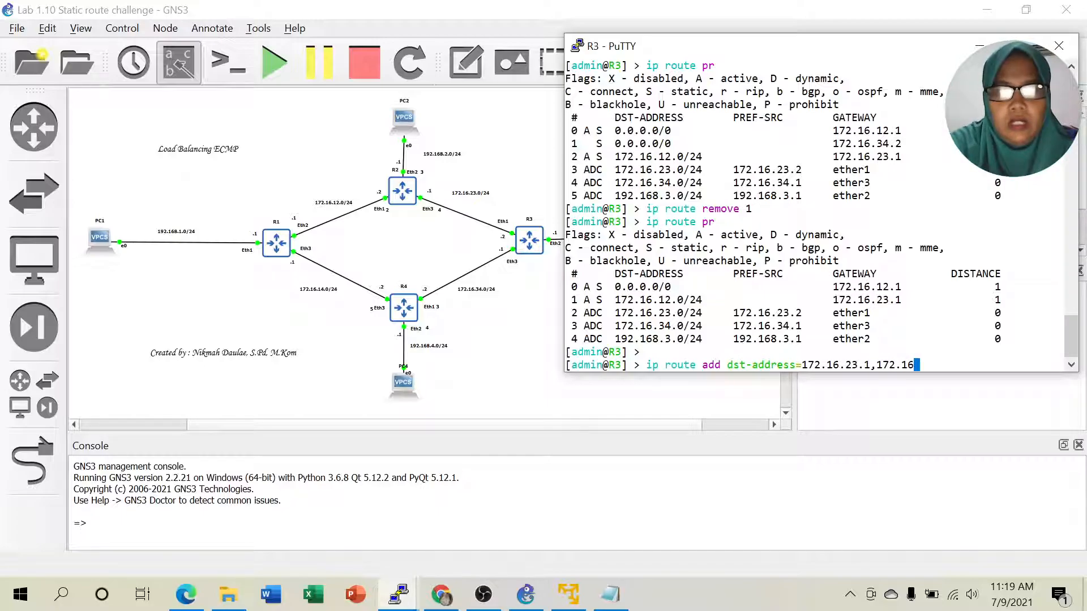
type(".34.")
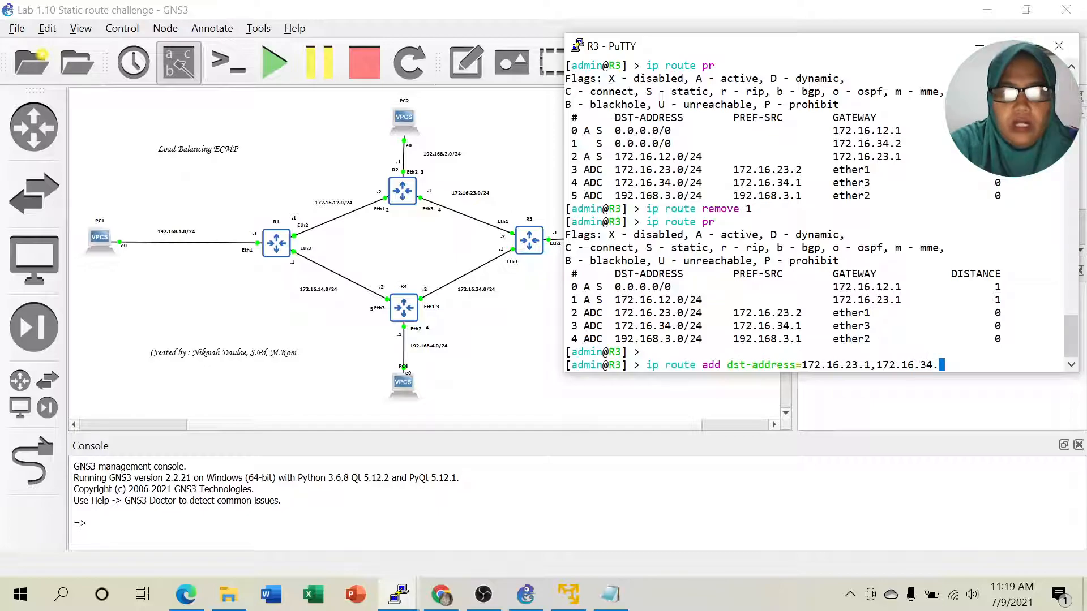
type("2")
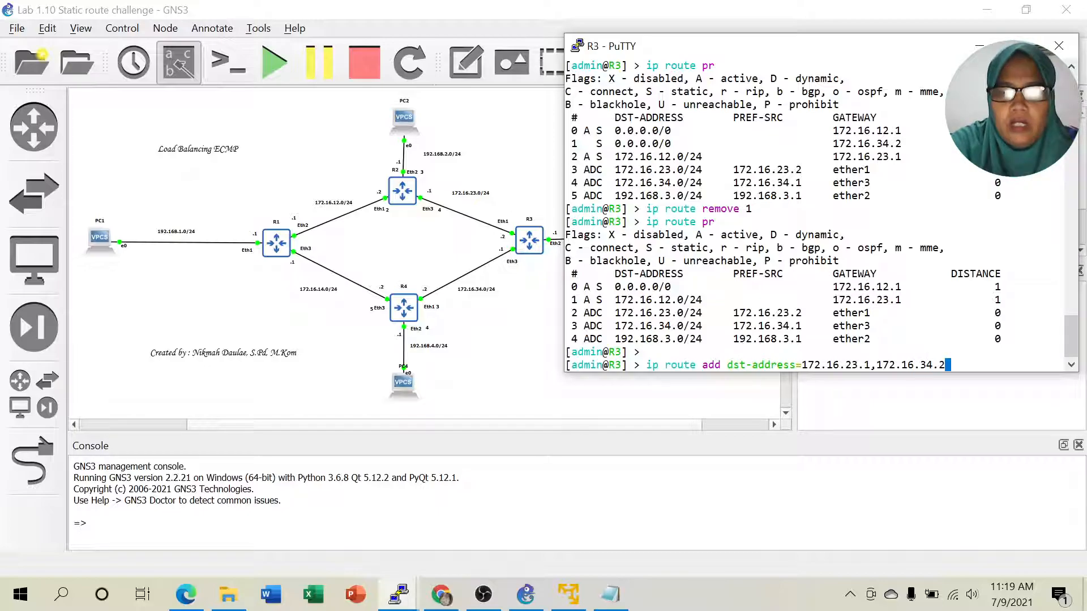
key("Return")
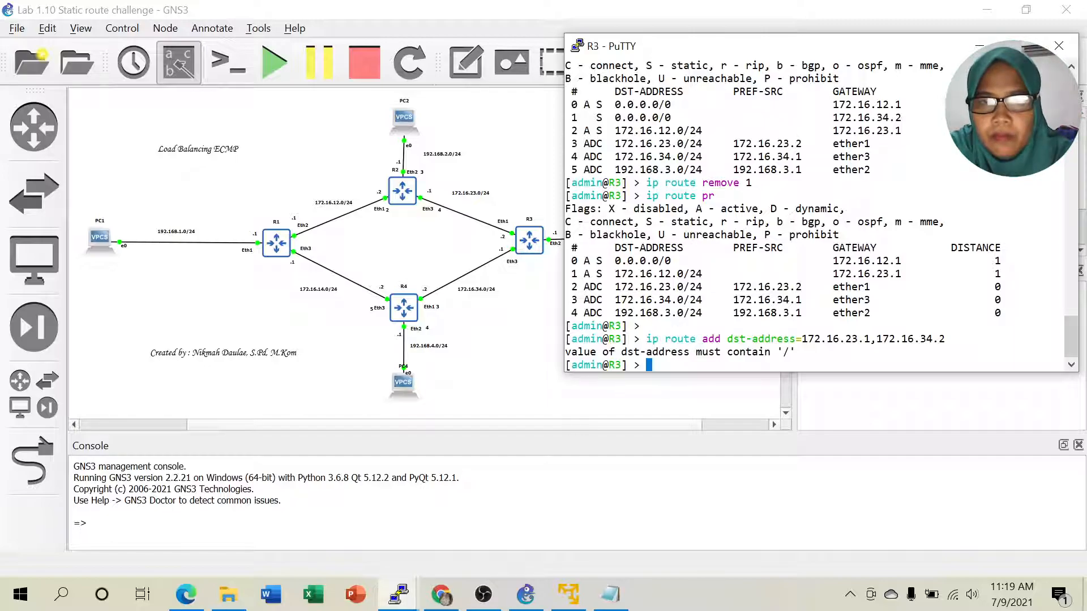
key("Up")
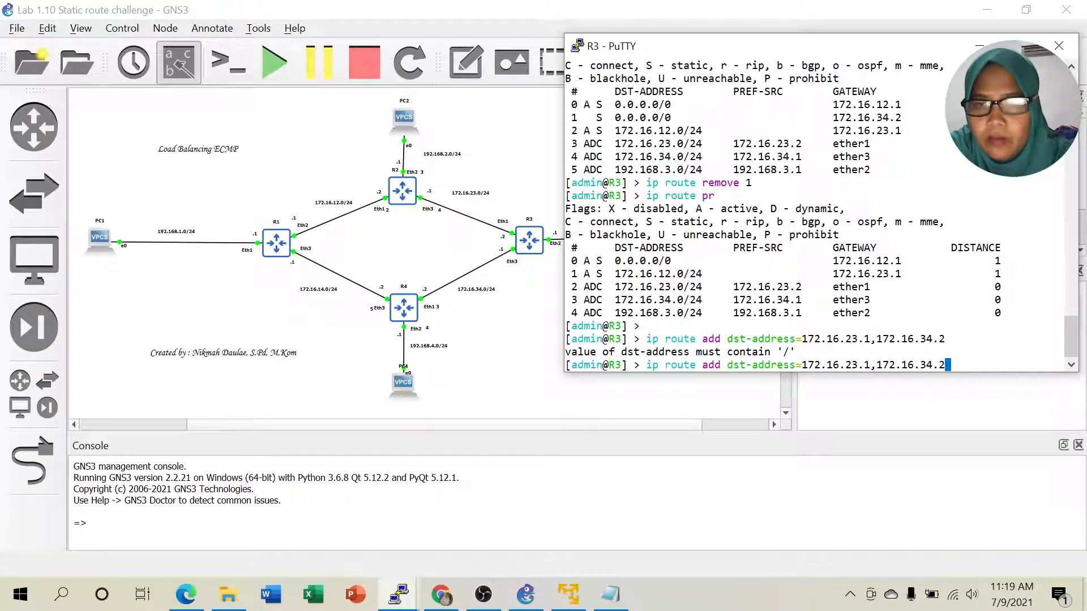
key("Left")
key("Left")
key("Left")
key("Left")
key("Left")
key("Left")
key("Left")
key("Left")
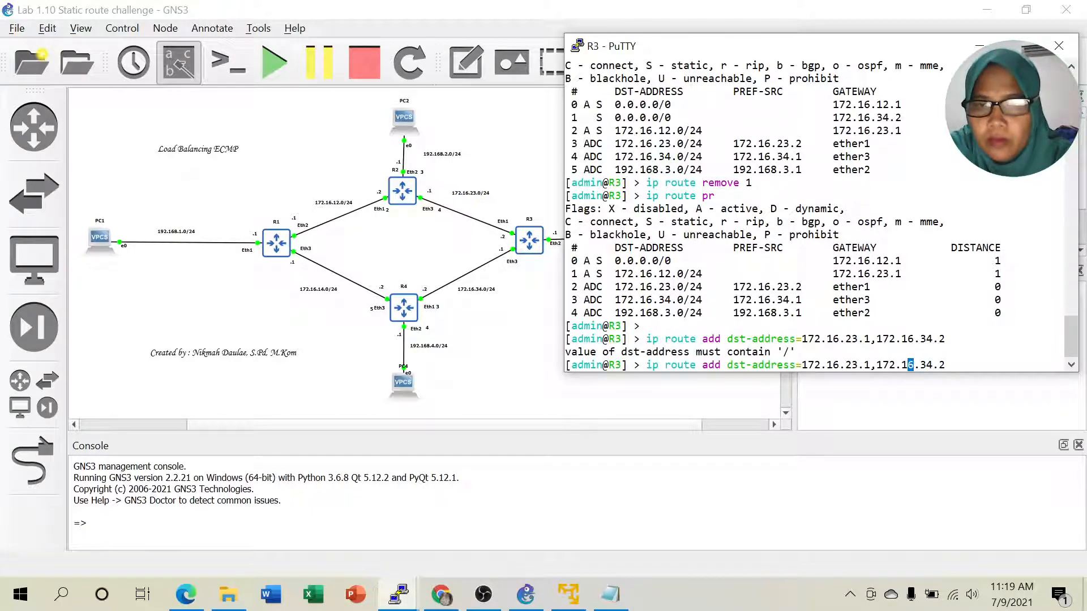
key("Left")
key("Left")
key("Left")
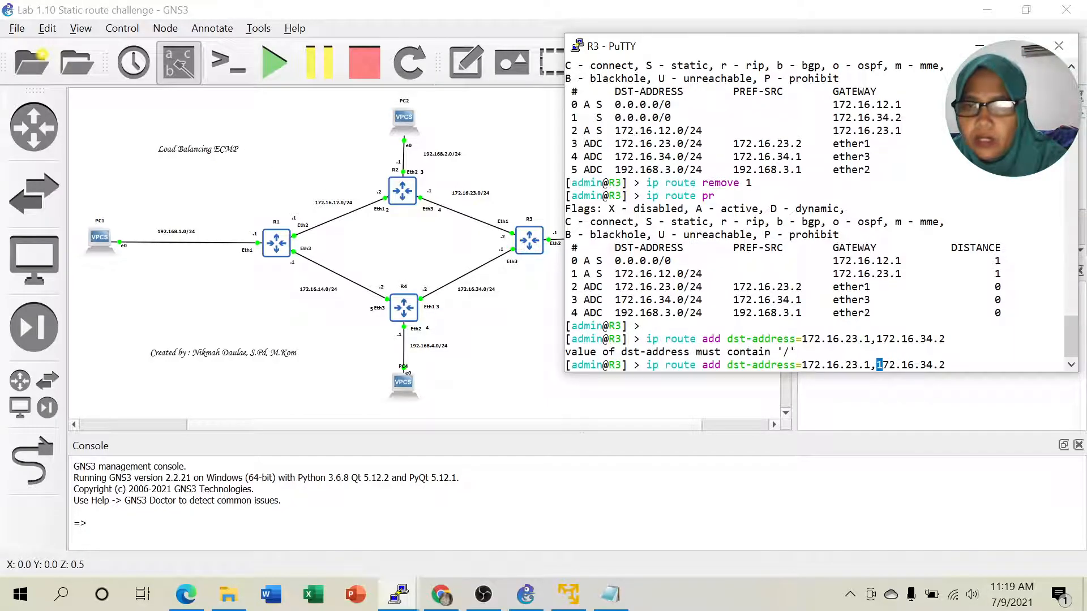
left_click(186, 595)
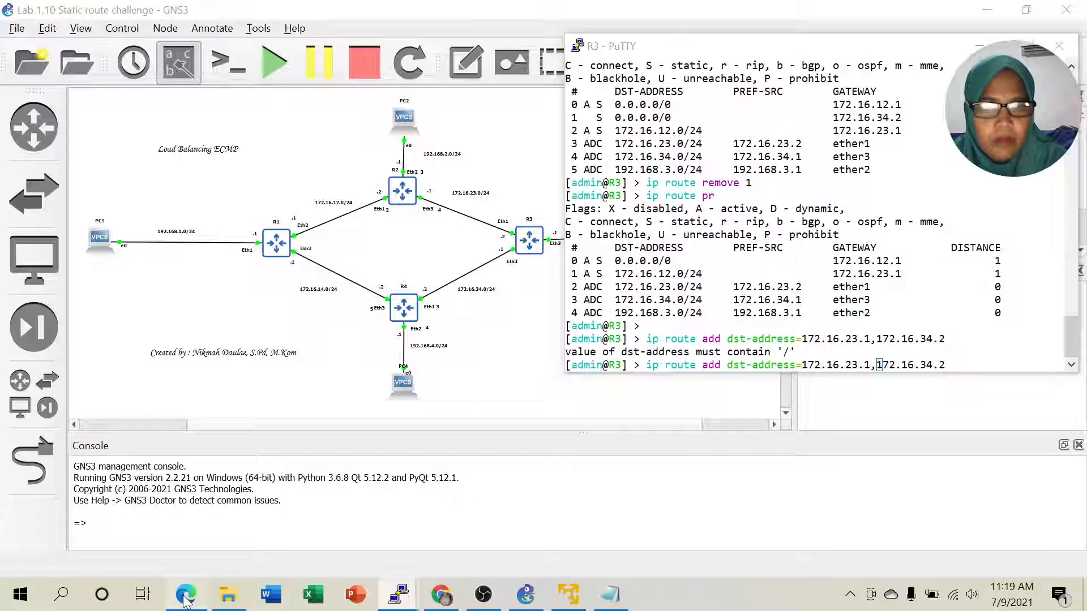
- Resubmit the route add for 172.16.23.1,172.16.34.2 on R3, again rejected for missing '/'
scroll(608, 359, "down", 10)
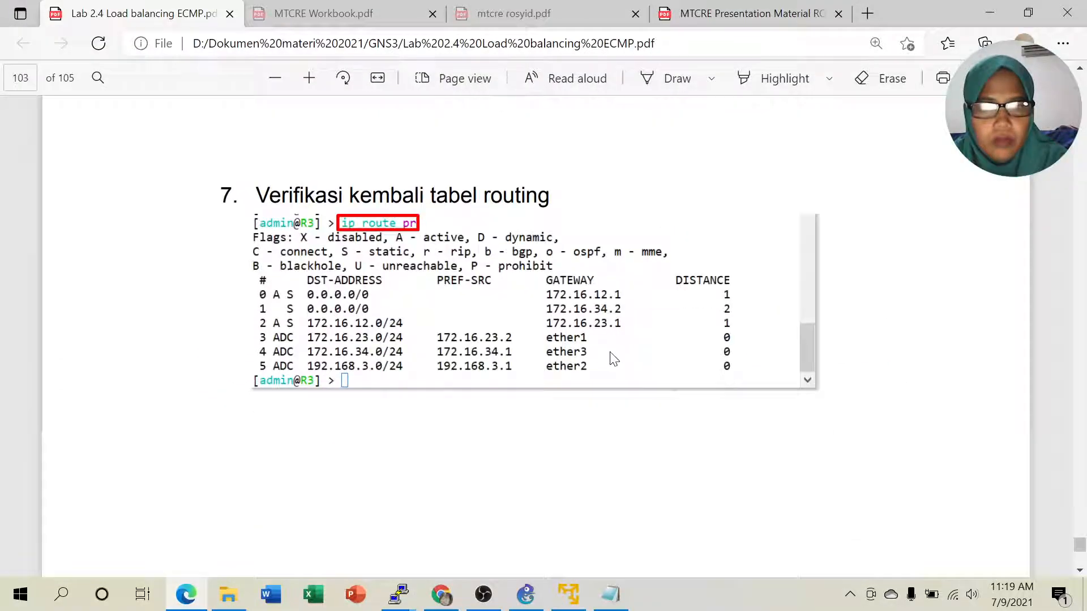
scroll(614, 358, "down", 3)
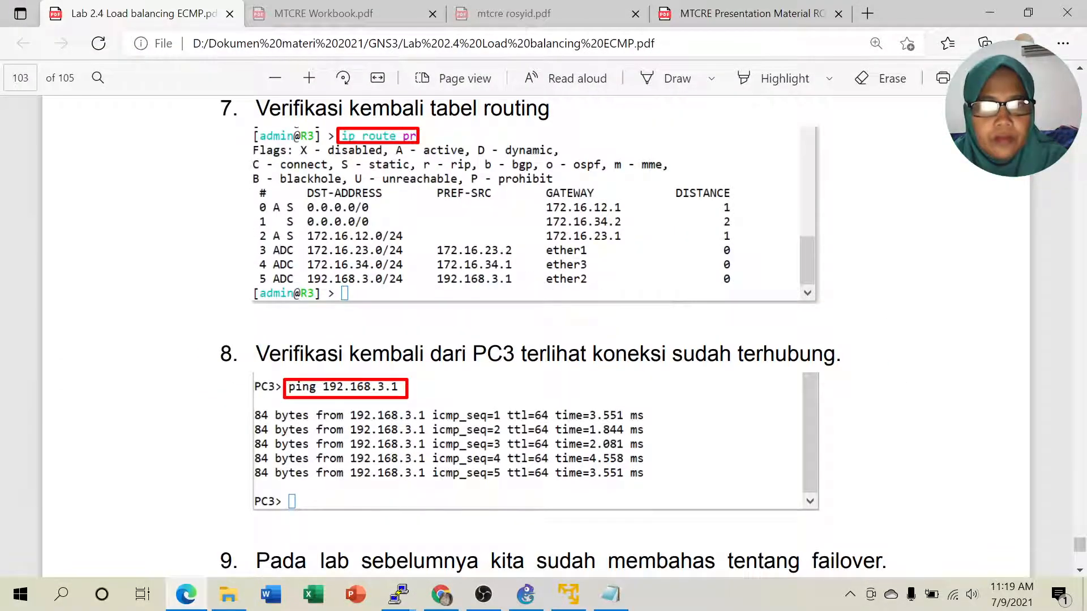
scroll(615, 356, "down", 15)
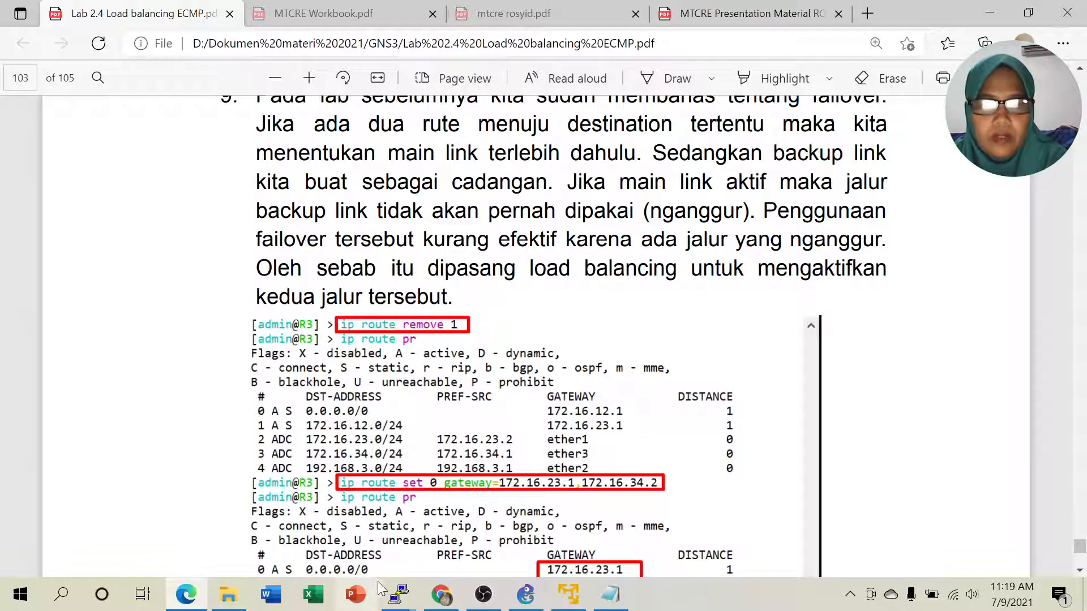
mouse_move(400, 598)
left_click(403, 526)
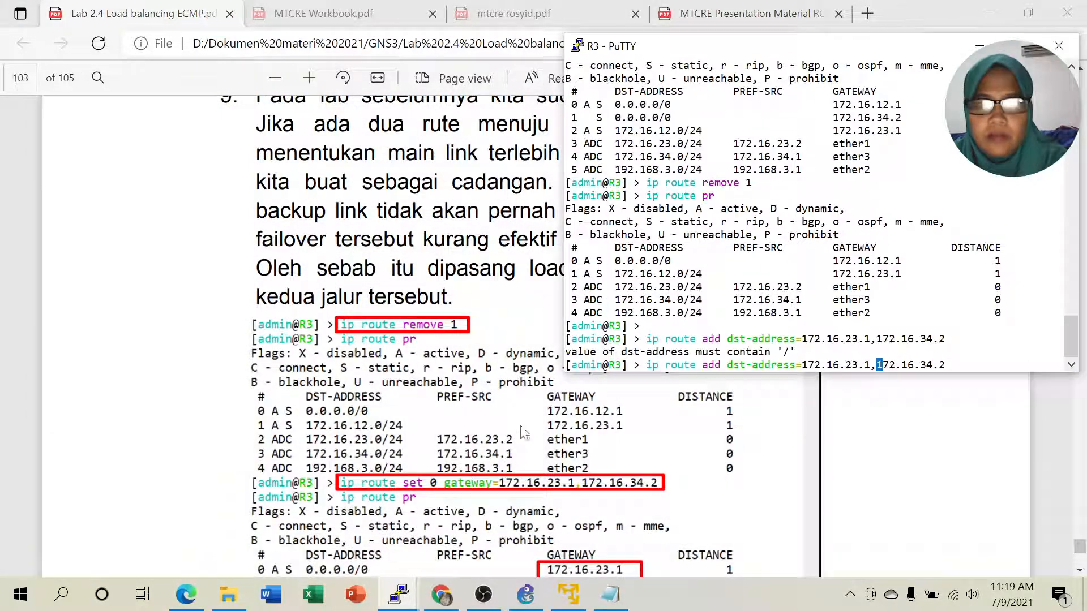
left_click_drag(602, 261, 889, 261)
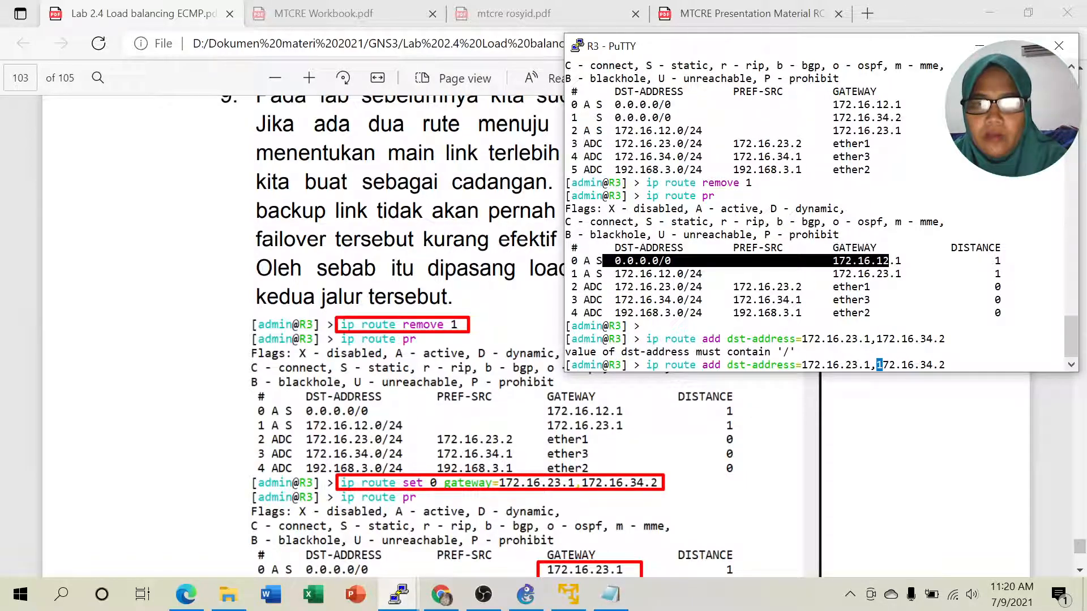
left_click(788, 366)
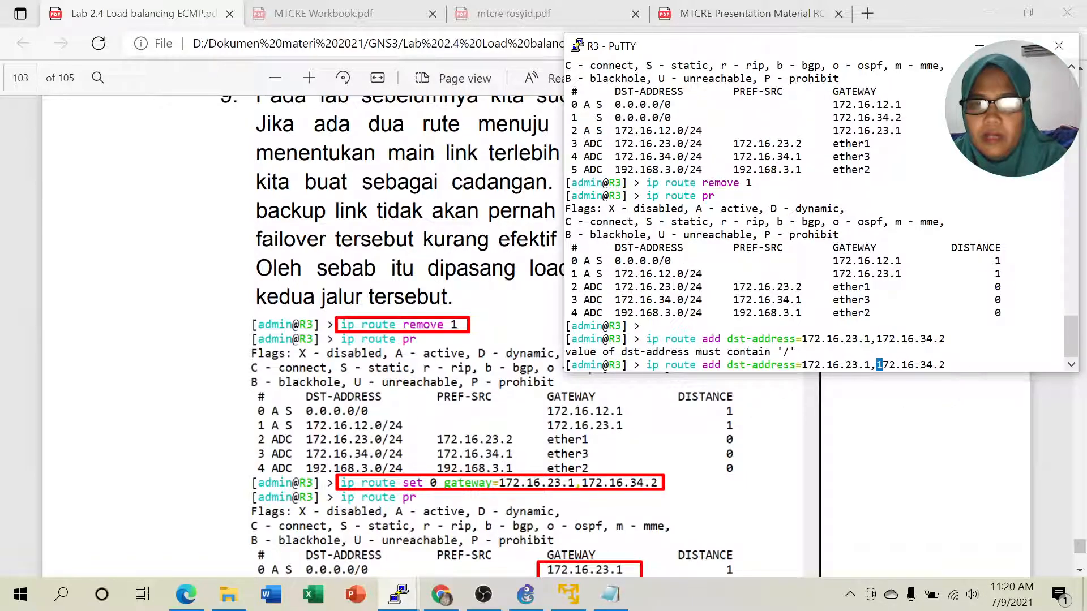
key("Return")
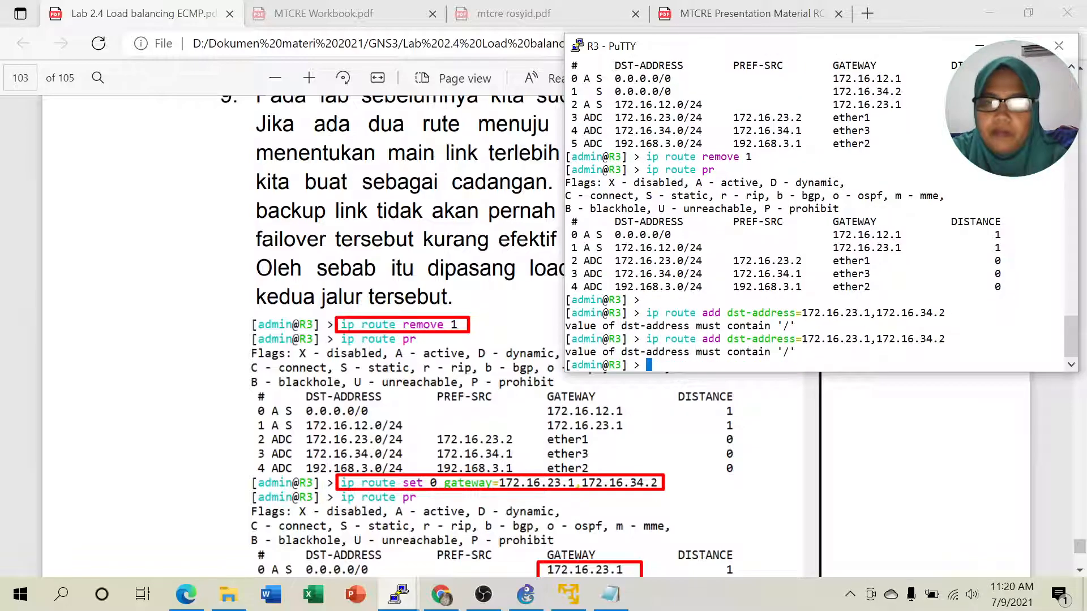
key("Up")
key("BackSpace")
key("BackSpace")
key("BackSpace")
key("BackSpace")
key("BackSpace")
key("BackSpace")
key("BackSpace")
key("BackSpace")
key("BackSpace")
key("BackSpace")
key("BackSpace")
key("BackSpace")
key("BackSpace")
key("BackSpace")
key("BackSpace")
key("BackSpace")
key("BackSpace")
key("BackSpace")
key("BackSpace")
key("BackSpace")
key("BackSpace")
key("BackSpace")
type("set 0 ds")
key("Tab")
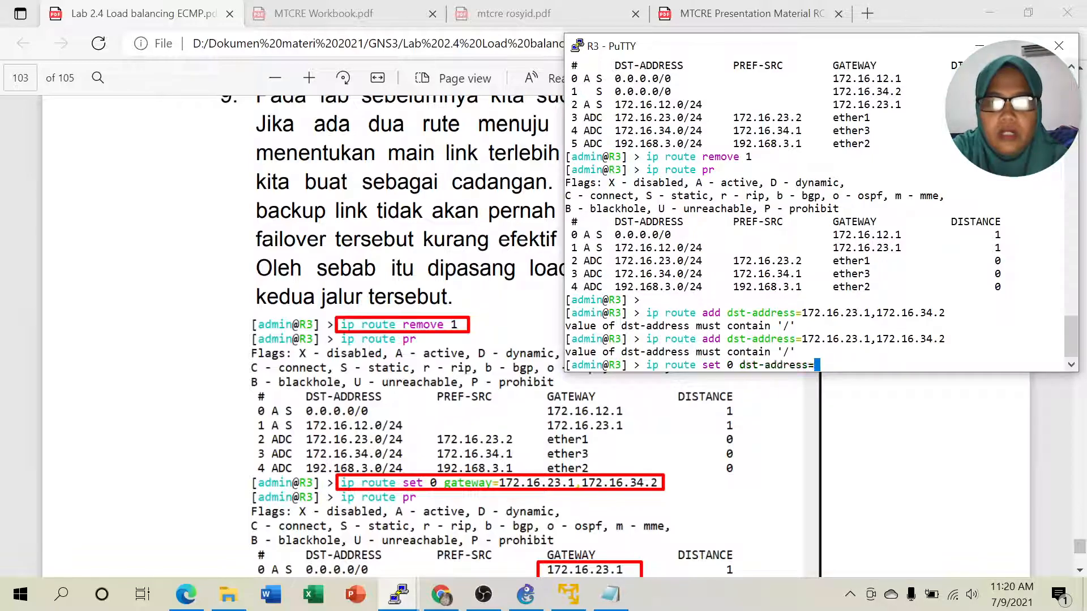
type("172")
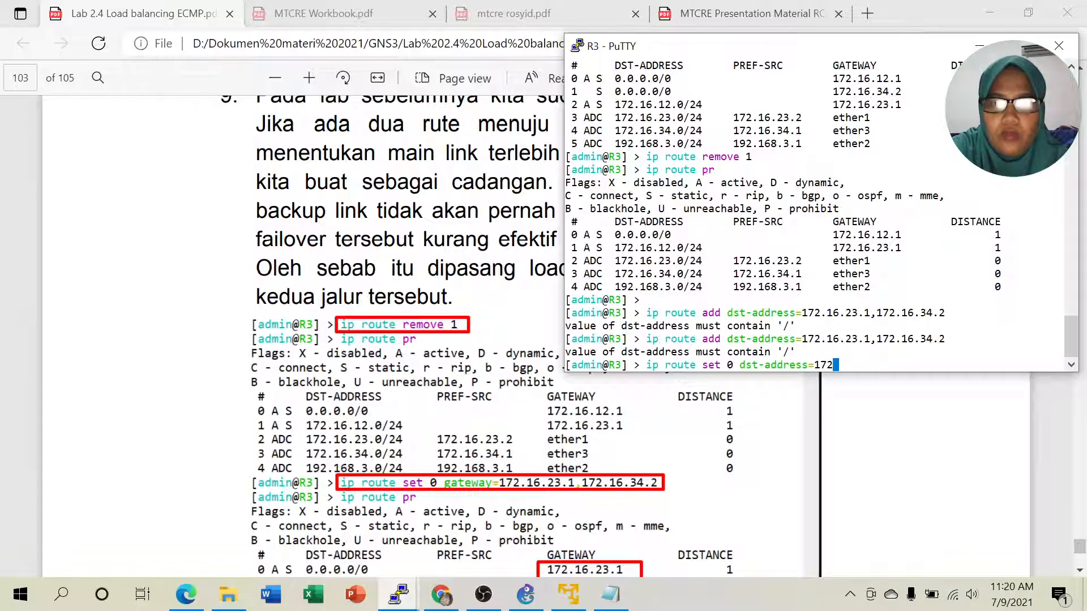
type(".16.")
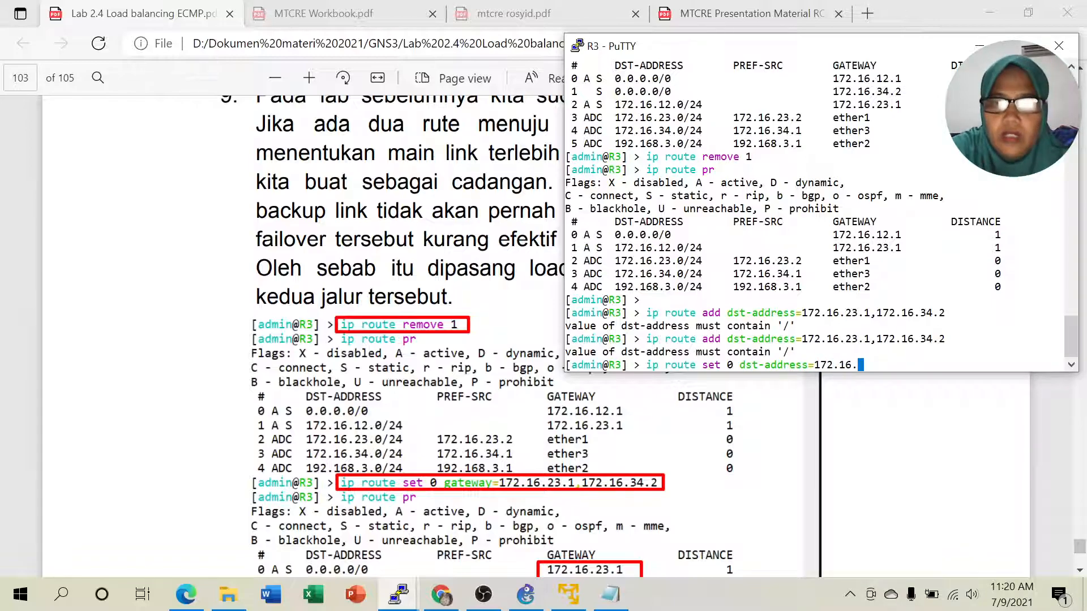
type("23")
key("BackSpace")
key("BackSpace")
key("BackSpace")
key("BackSpace")
key("BackSpace")
key("BackSpace")
key("BackSpace")
key("BackSpace")
key("BackSpace")
key("BackSpace")
key("BackSpace")
key("BackSpace")
key("BackSpace")
key("BackSpace")
key("BackSpace")
key("BackSpace")
key("BackSpace")
key("BackSpace")
key("BackSpace")
key("BackSpace")
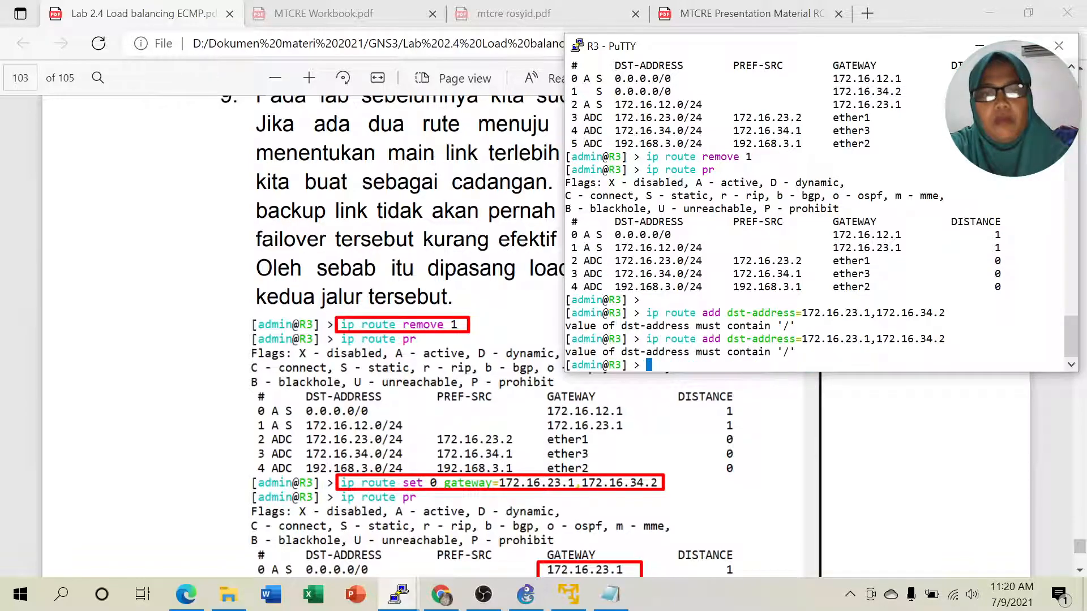
scroll(302, 334, "up", 10)
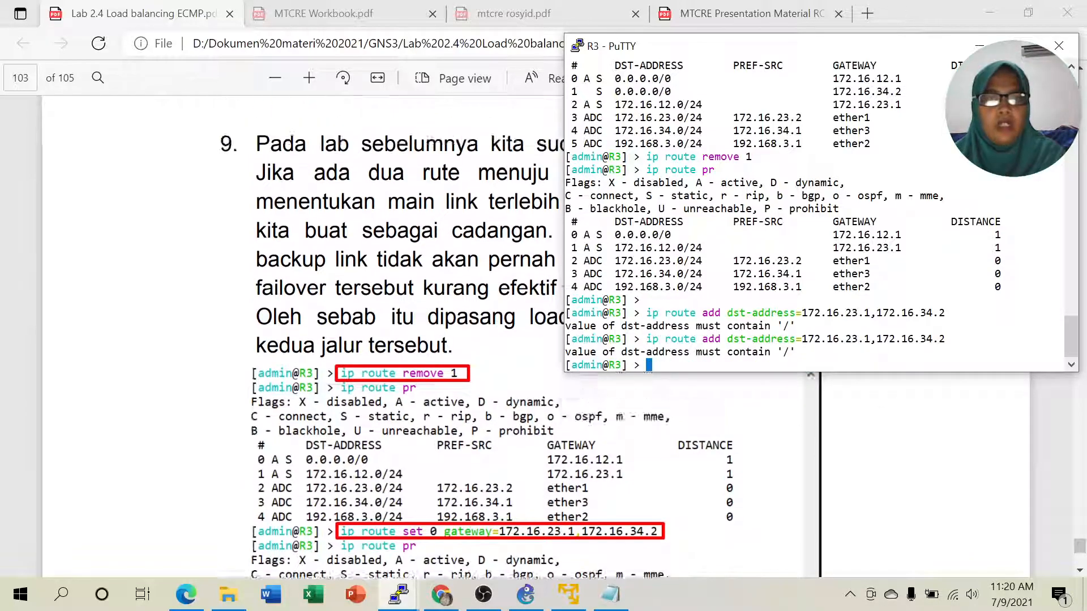
scroll(461, 435, "up", 6)
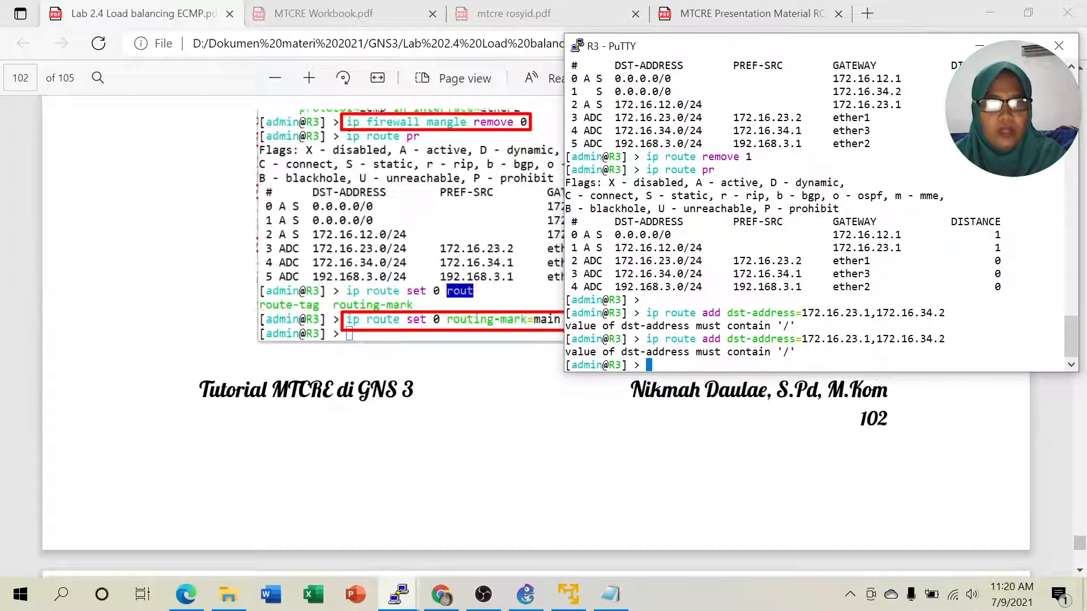
scroll(462, 435, "down", 5)
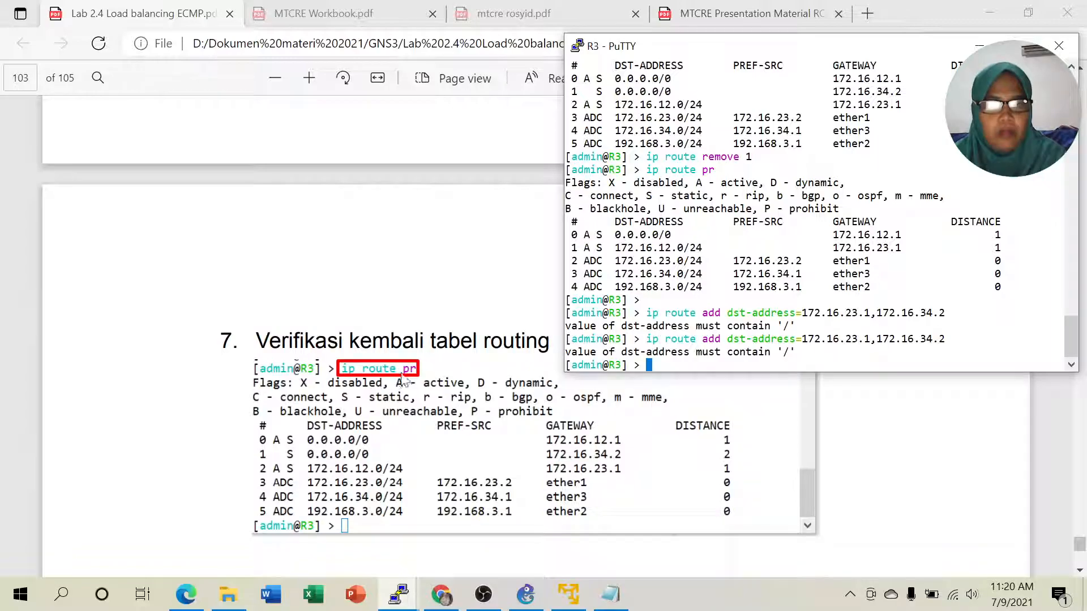
scroll(470, 435, "up", 3)
scroll(470, 434, "down", 3)
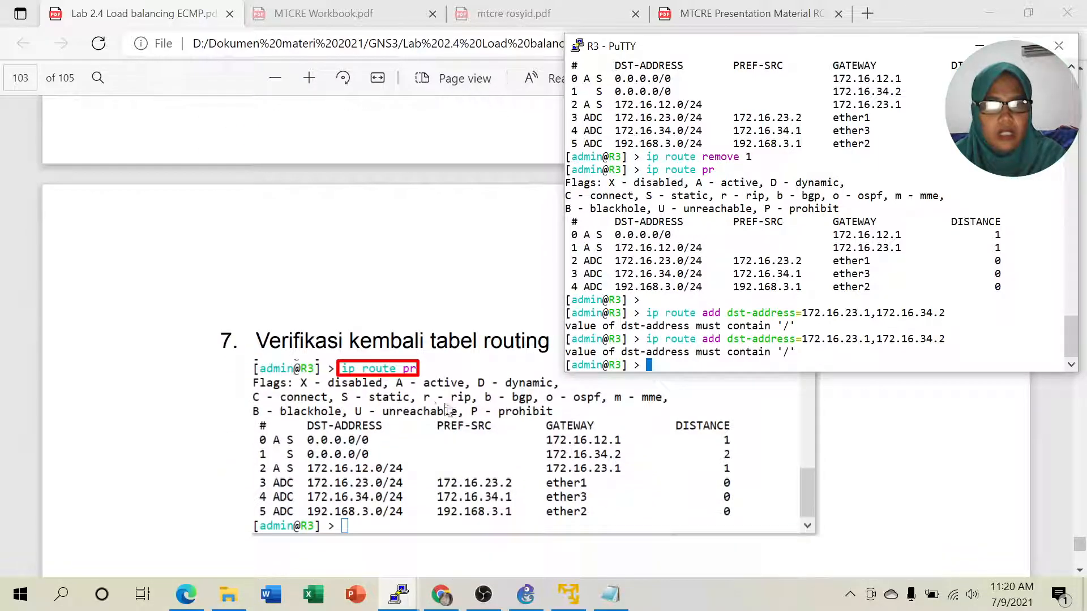
scroll(449, 420, "down", 2)
scroll(450, 420, "down", 2)
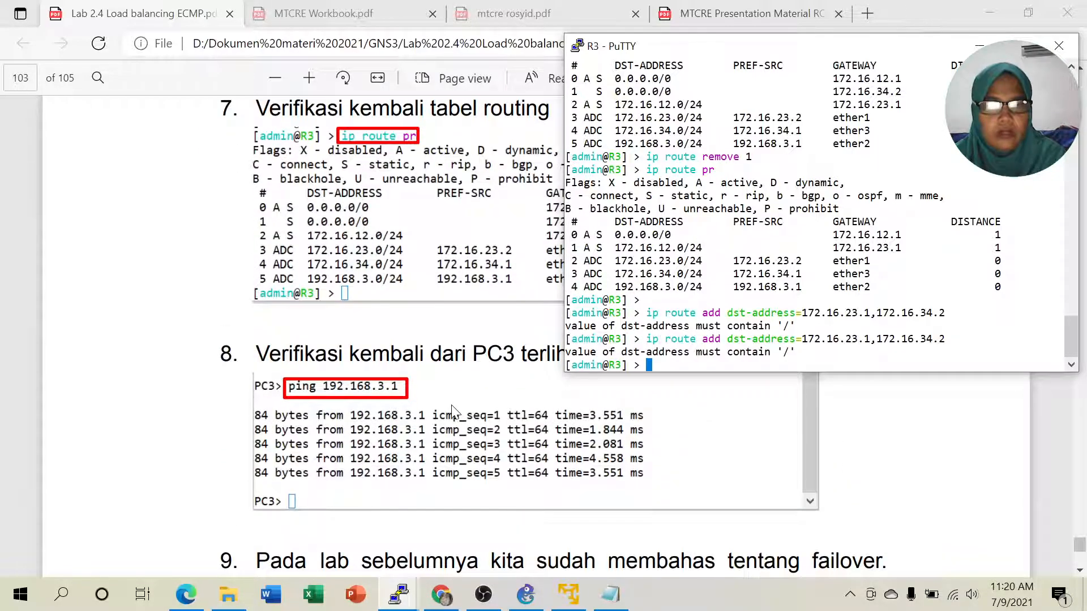
scroll(508, 406, "up", 1)
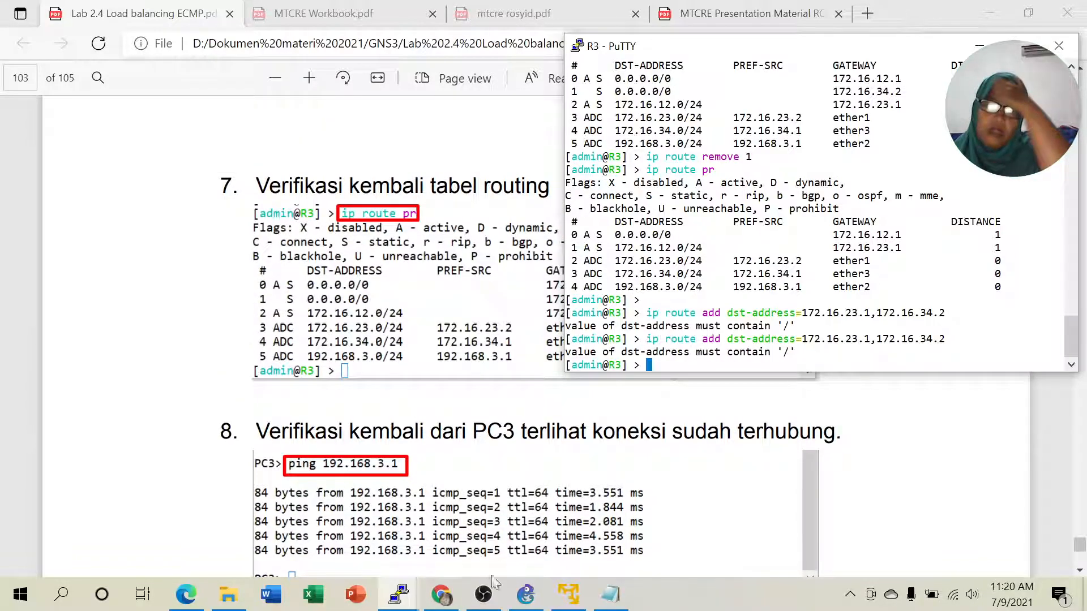
- Rerun the ping to 192.168.3.1 from PC3 and see replies
left_click(407, 592)
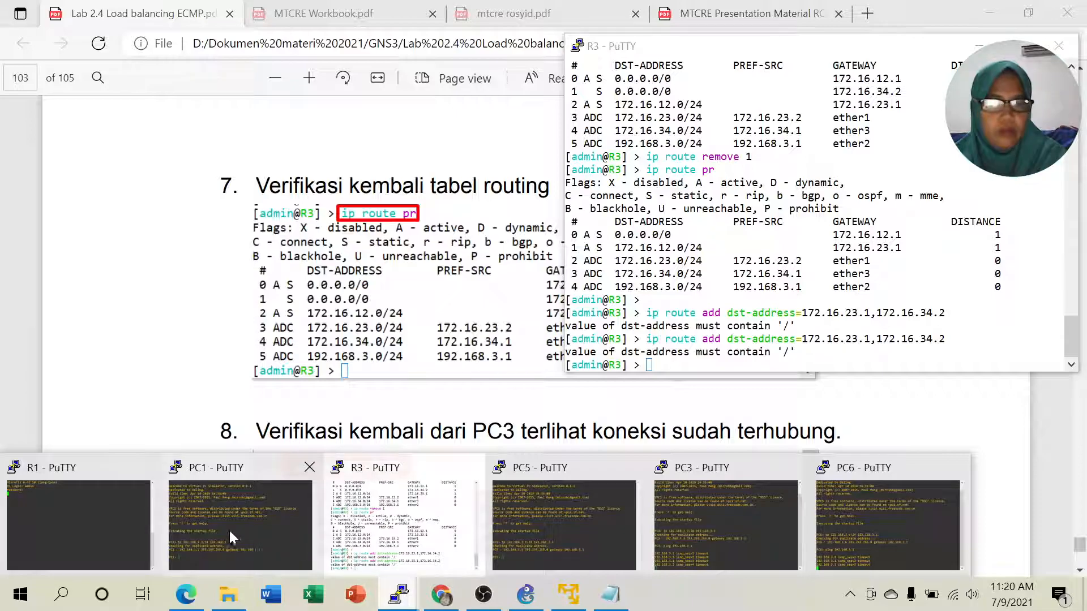
left_click(706, 534)
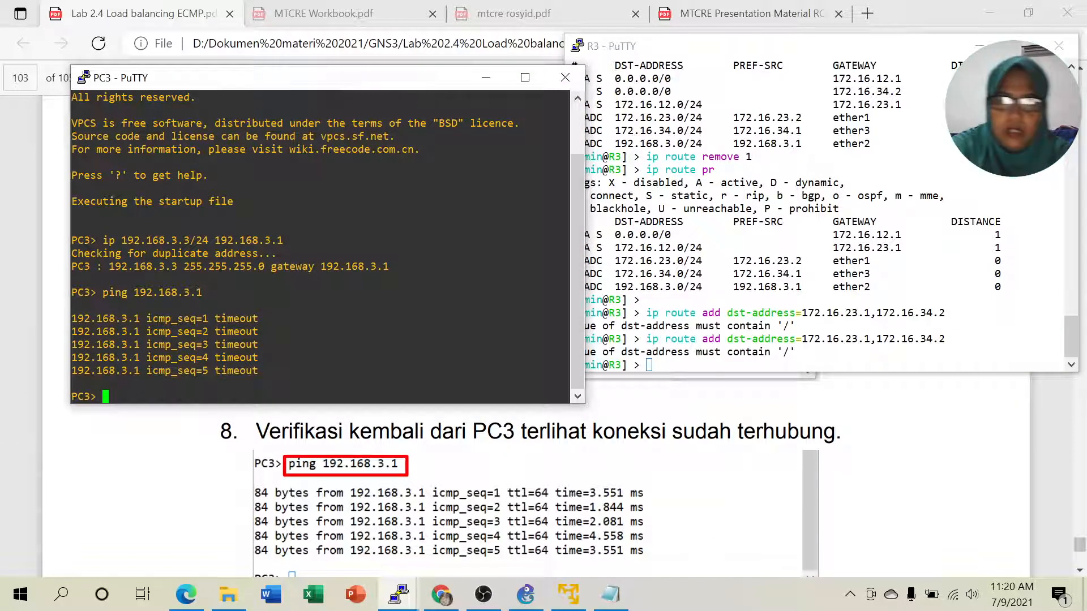
key("Up")
key("Return")
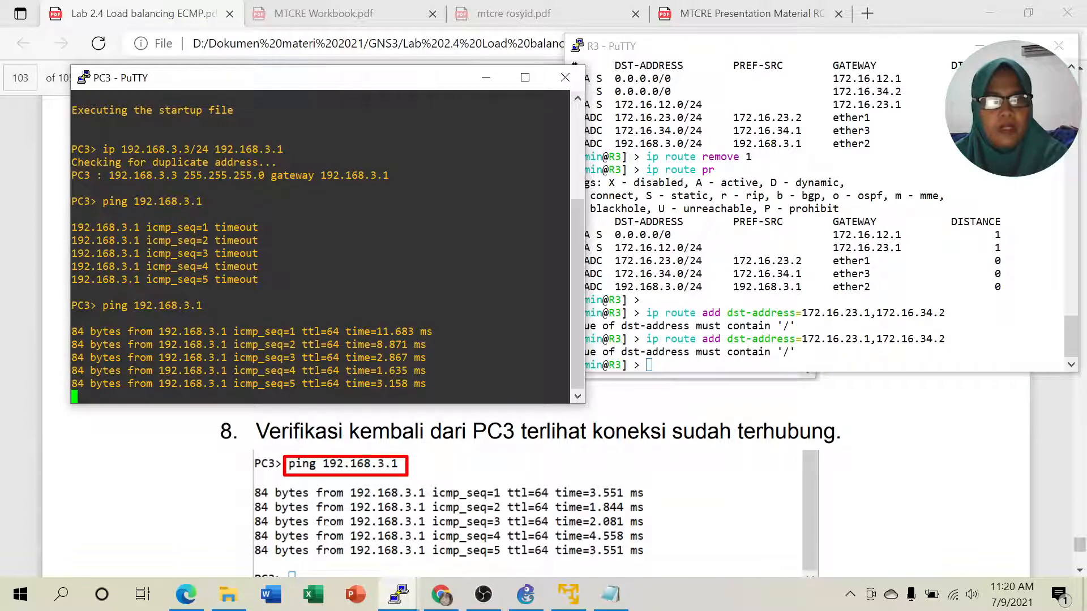
- Rerun the ping to 192.168.3.1 from PC6, confirm replies, and minimize its console
left_click(526, 595)
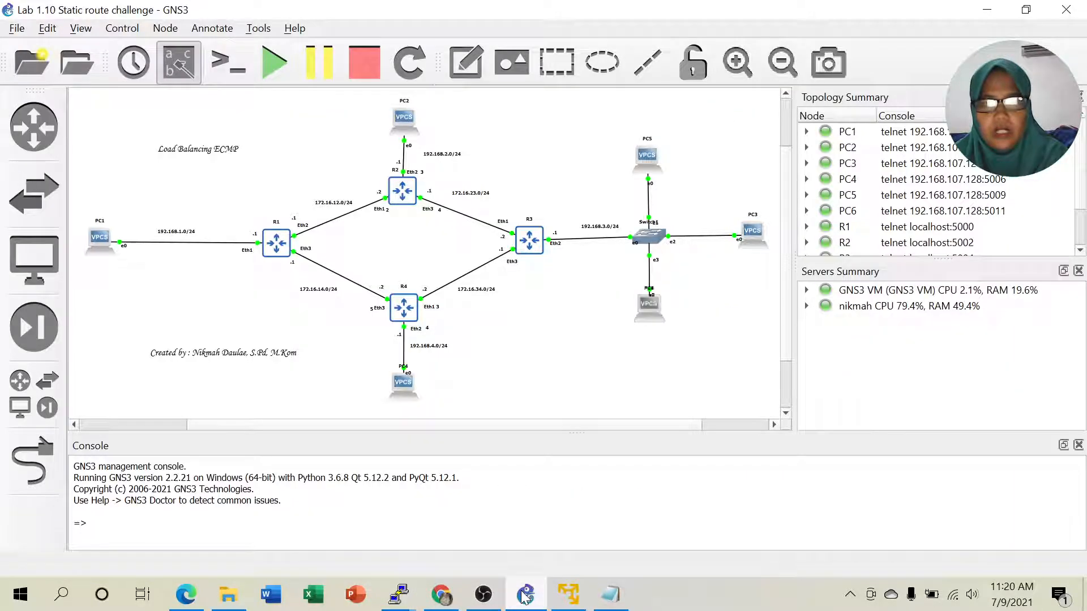
left_click(398, 595)
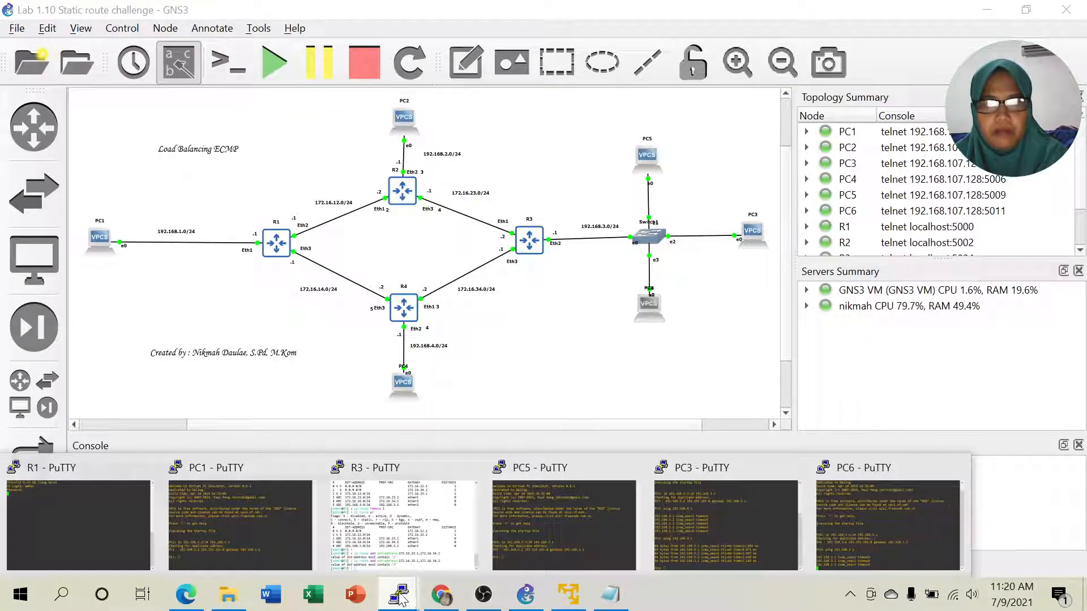
left_click(836, 532)
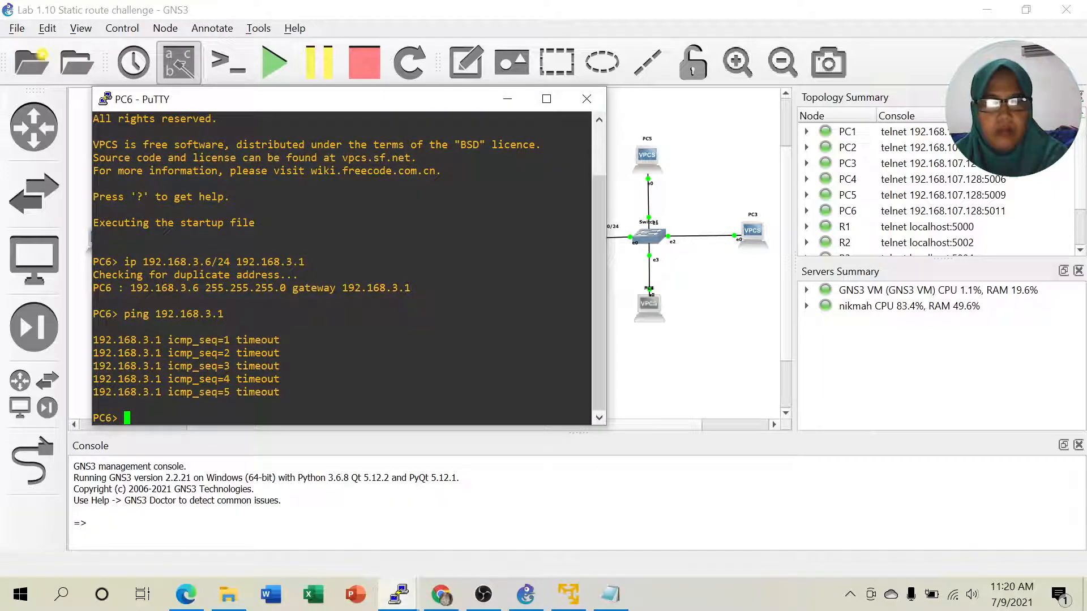
key("Up")
key("Return")
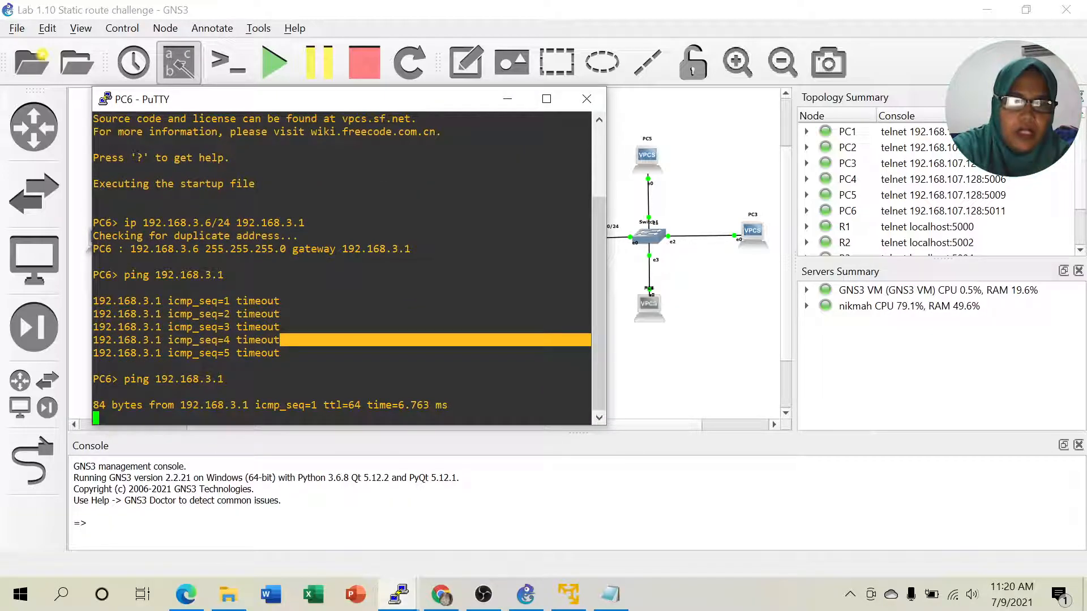
left_click(508, 101)
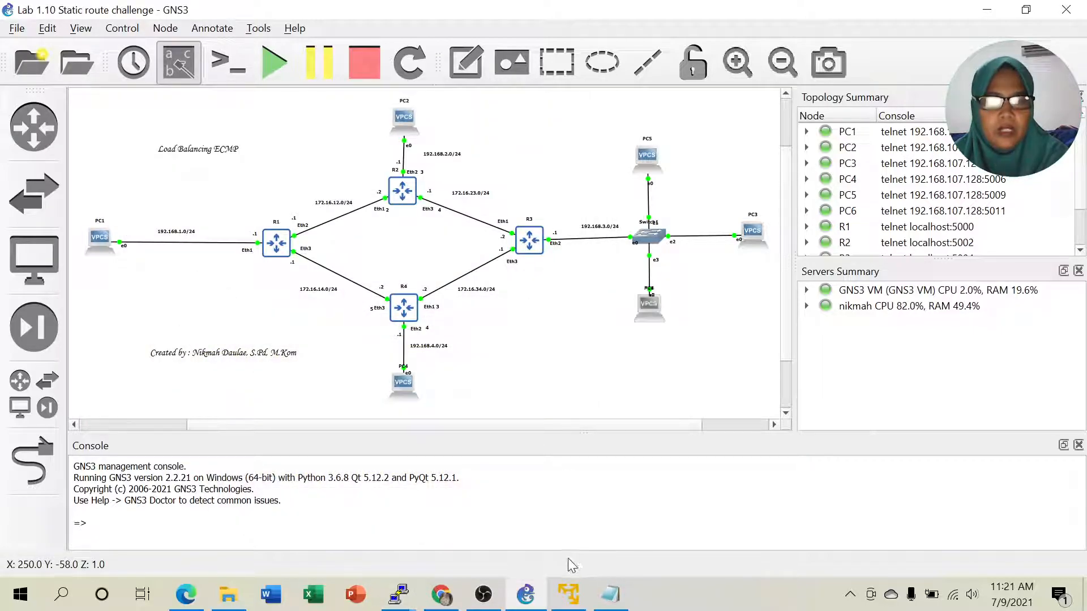
left_click(186, 594)
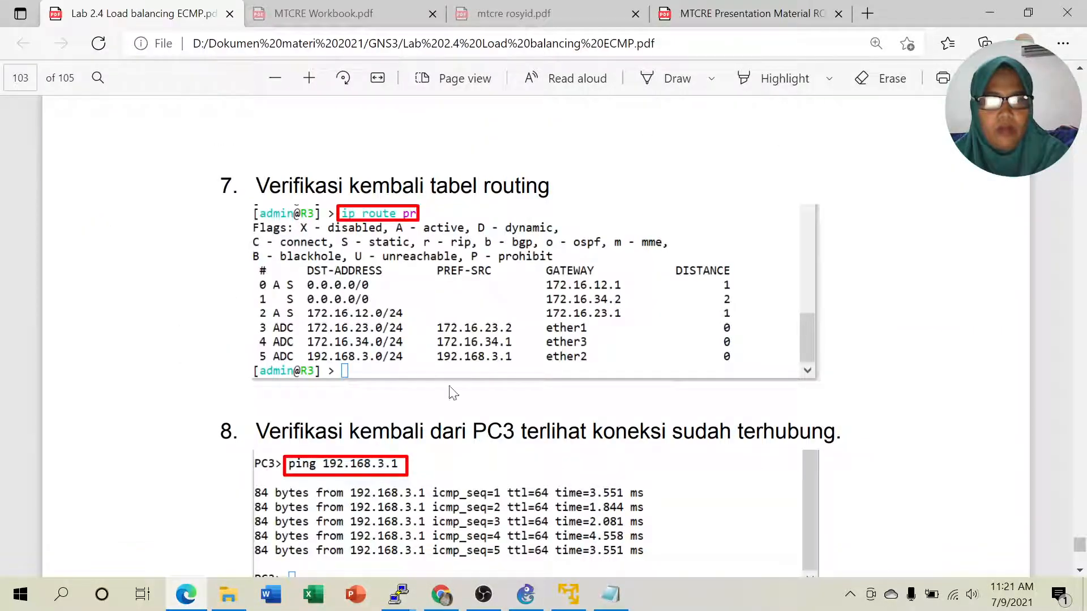
scroll(561, 340, "down", 1)
scroll(560, 340, "down", 2)
scroll(560, 339, "down", 3)
scroll(560, 340, "down", 2)
scroll(560, 340, "down", 2)
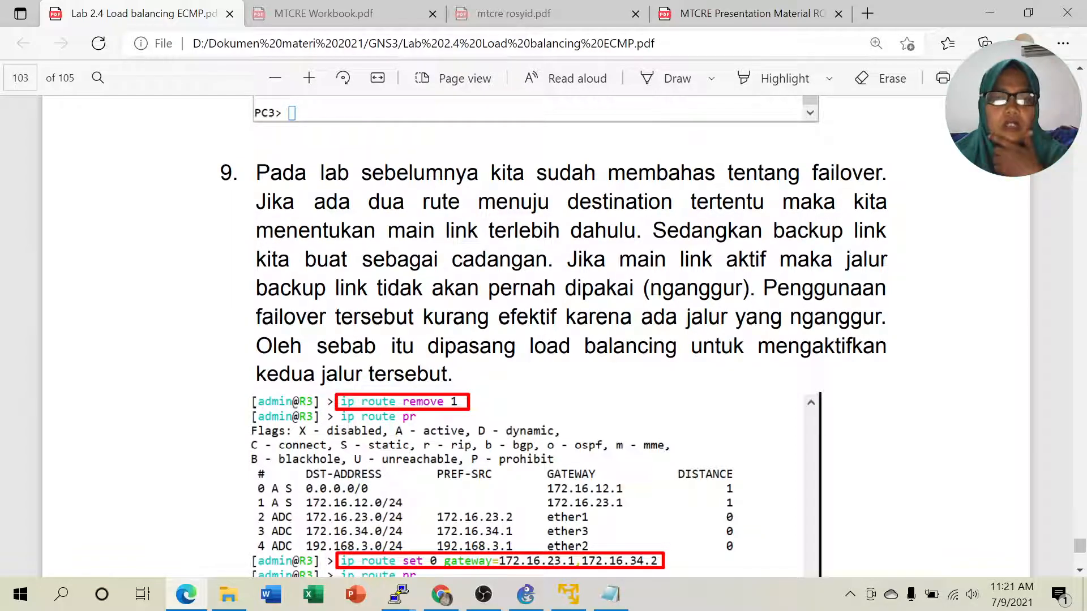
left_click_drag(591, 202, 583, 231)
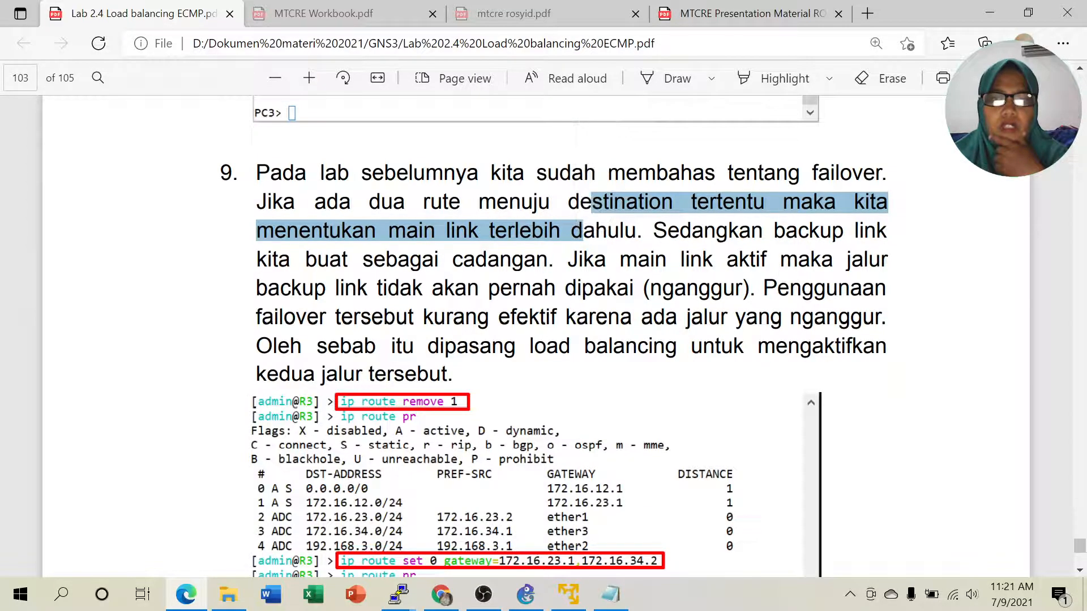
left_click_drag(784, 231, 810, 231)
left_click_drag(374, 259, 524, 260)
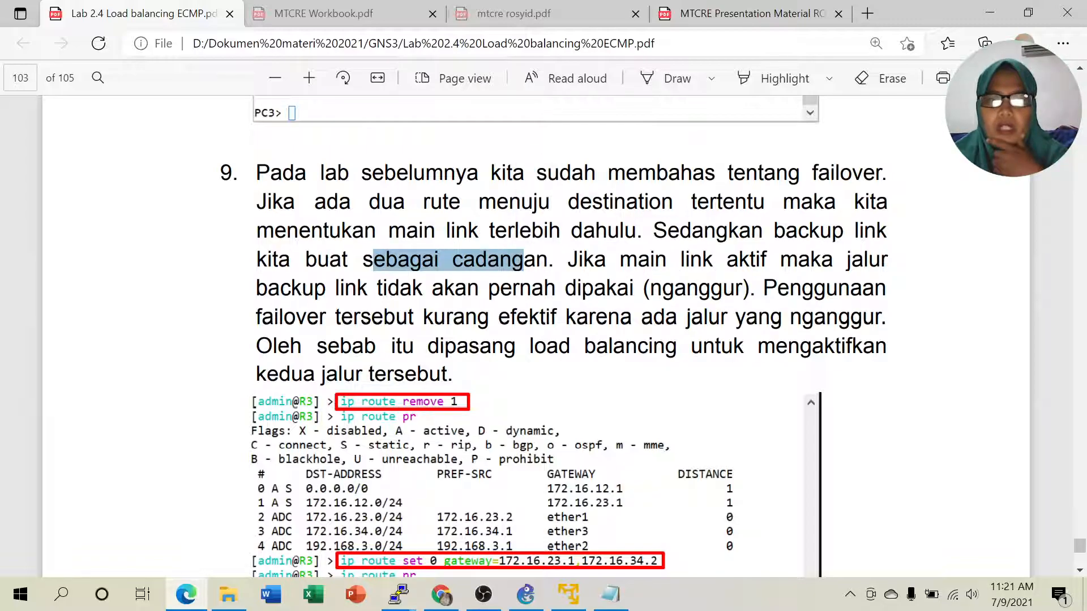
left_click_drag(337, 288, 749, 288)
left_click_drag(274, 317, 450, 374)
left_click(483, 324)
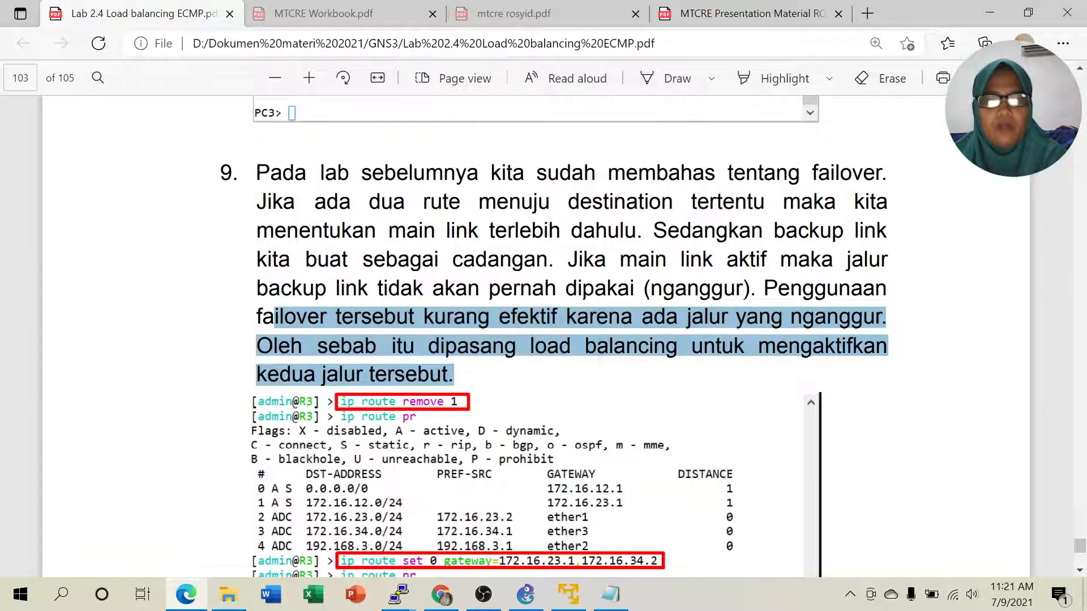
left_click(526, 595)
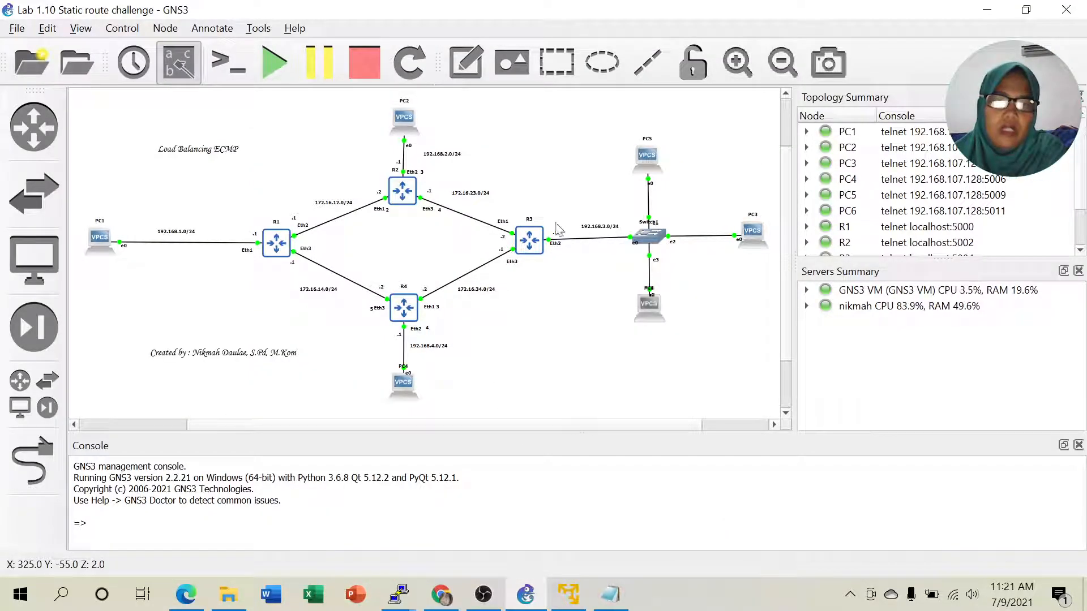
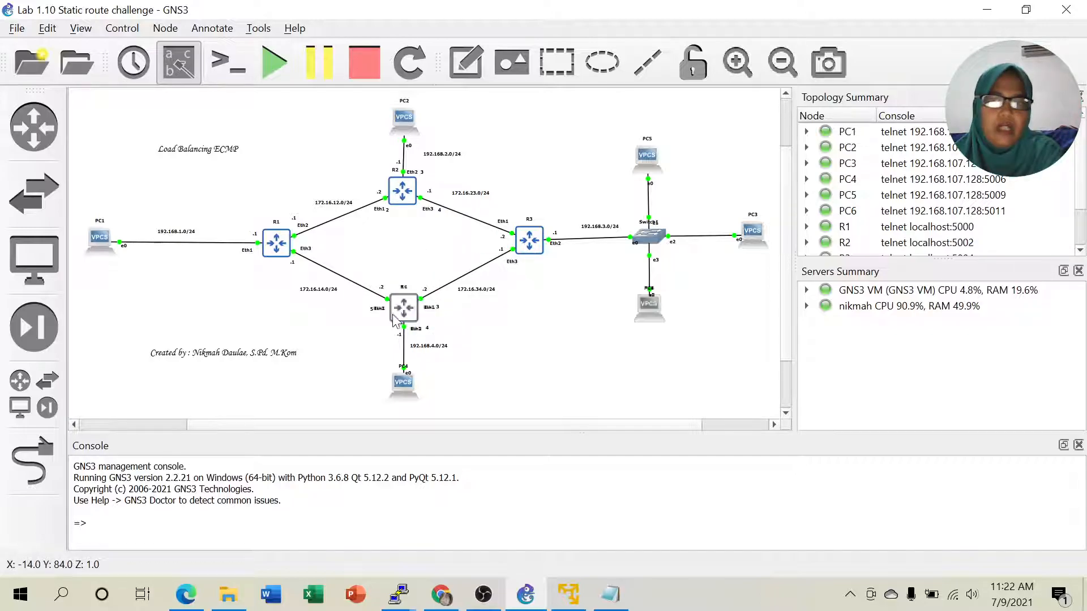
- Show the ECMP lab PDF without the sticky note, scrolled to the two-gateway route example, then return to R3
left_click(186, 594)
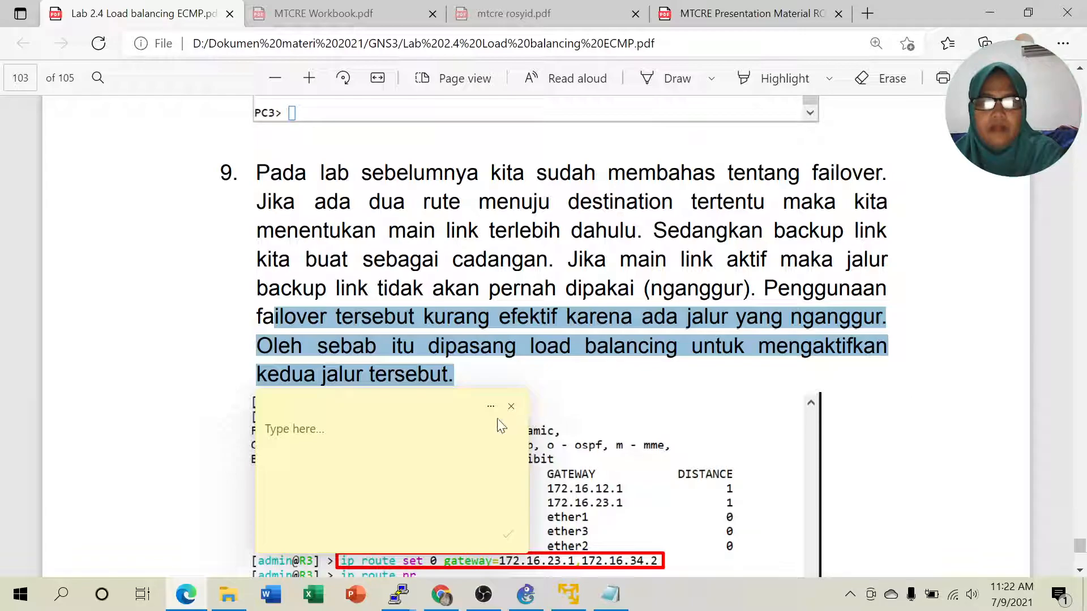
left_click(511, 406)
scroll(892, 391, "down", 3)
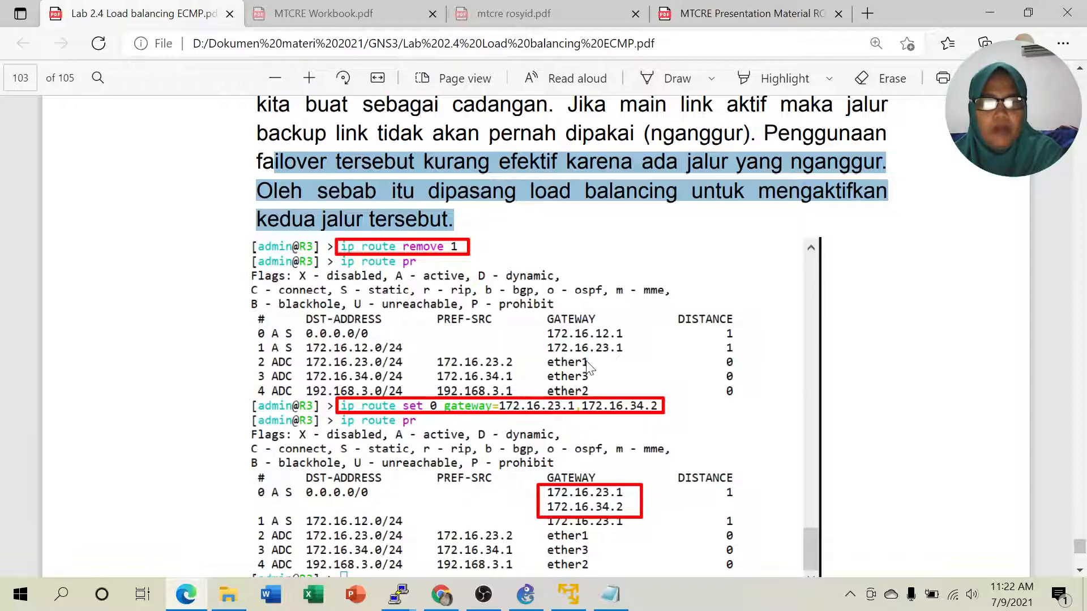
scroll(349, 340, "down", 1)
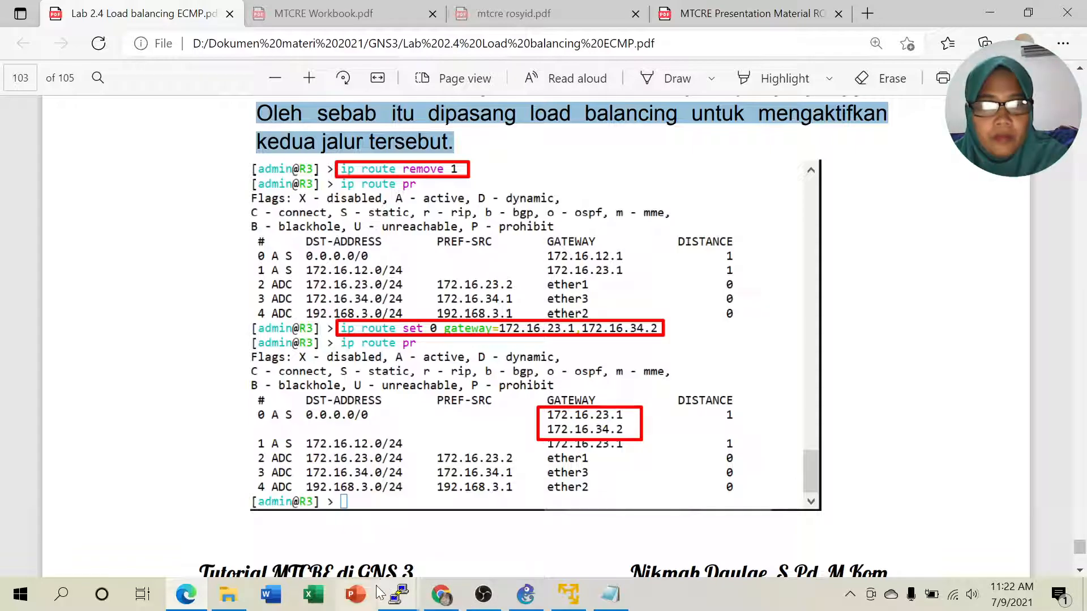
mouse_move(401, 594)
left_click(403, 536)
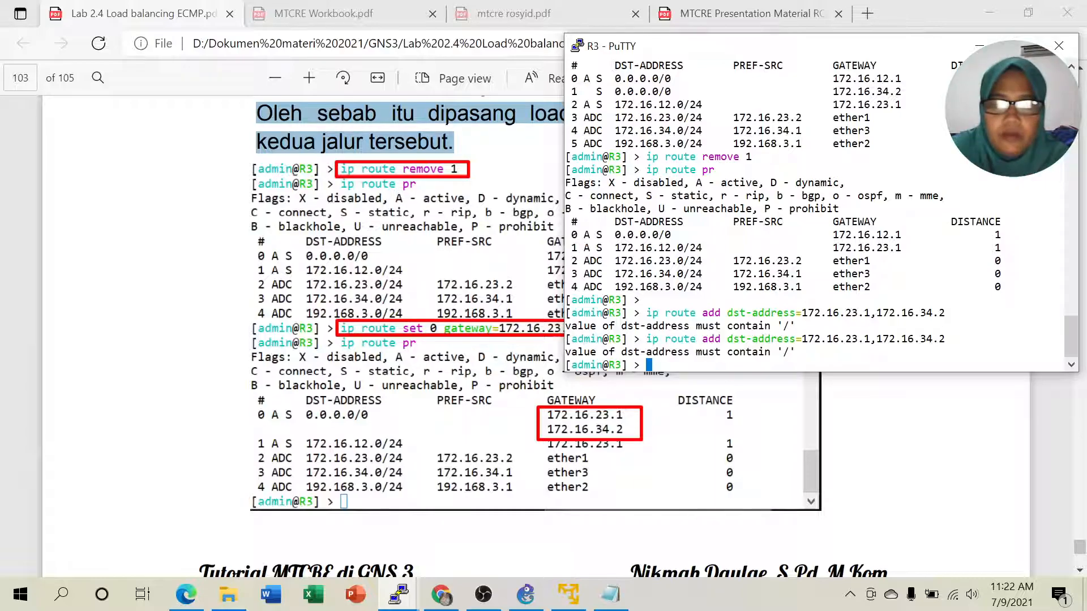
- Print R3's current route table
type("ip route ")
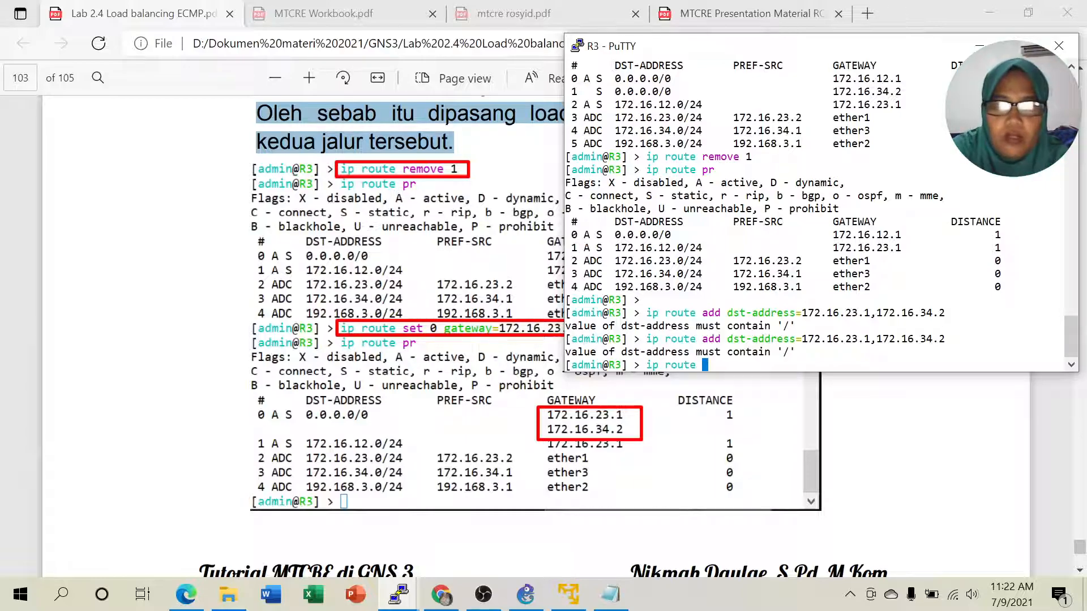
type("set")
key("BackSpace")
key("BackSpace")
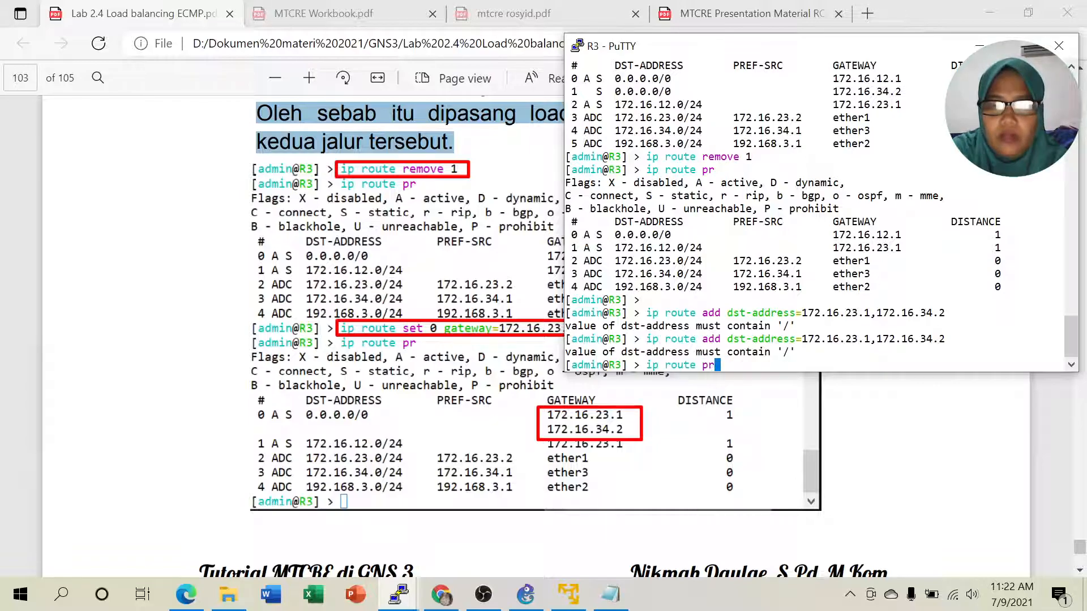
type("r")
key("Return")
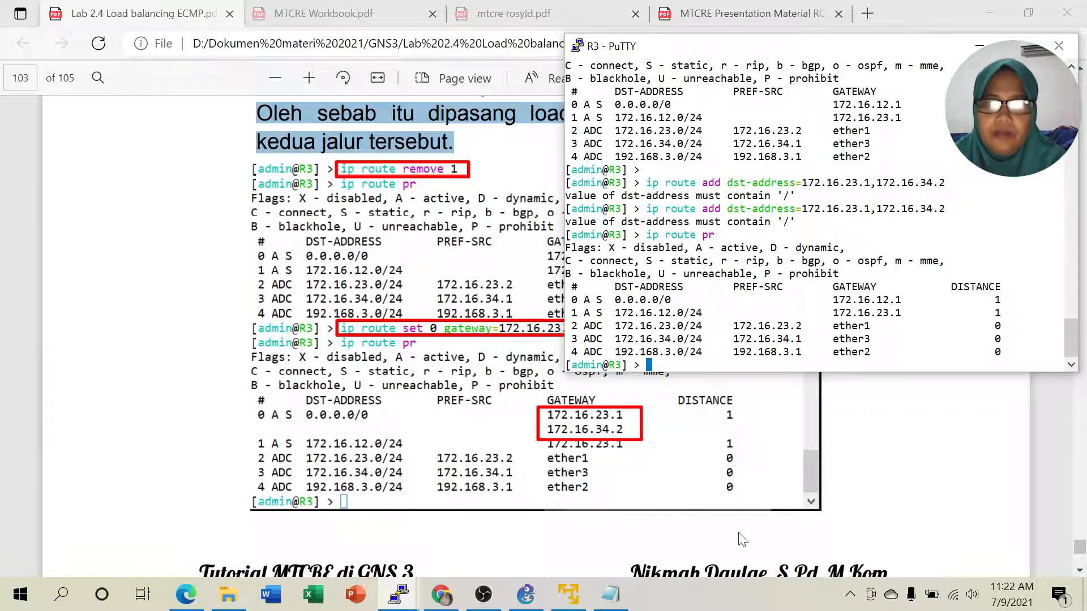
- Set R3's default route 0 to gateways 172.16.23.1 and 172.16.34.2
type("ip ")
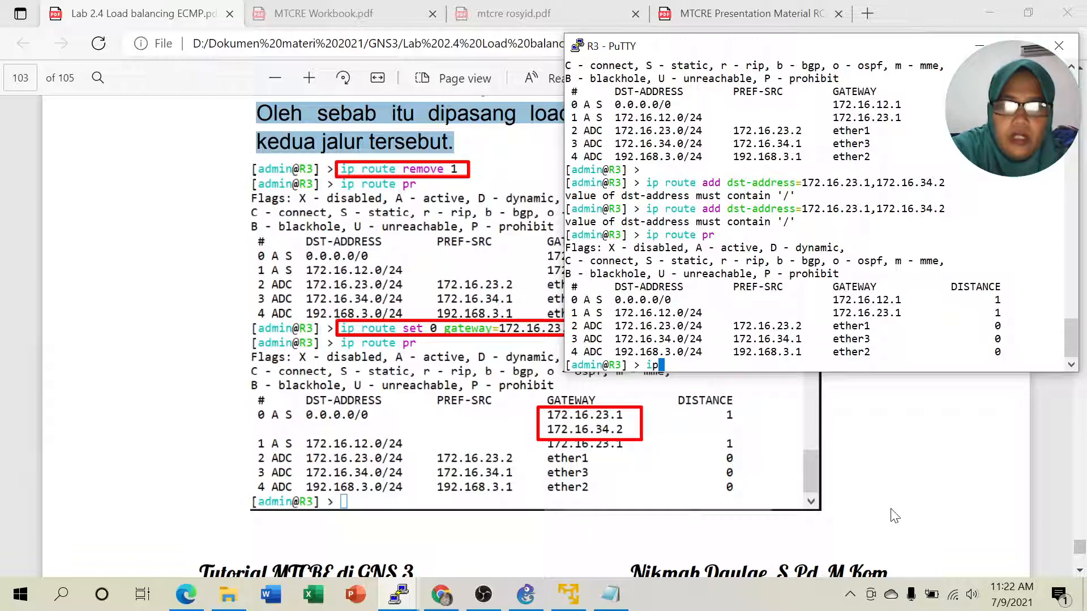
type("r")
key("Tab")
type("set 0 gat")
key("Tab")
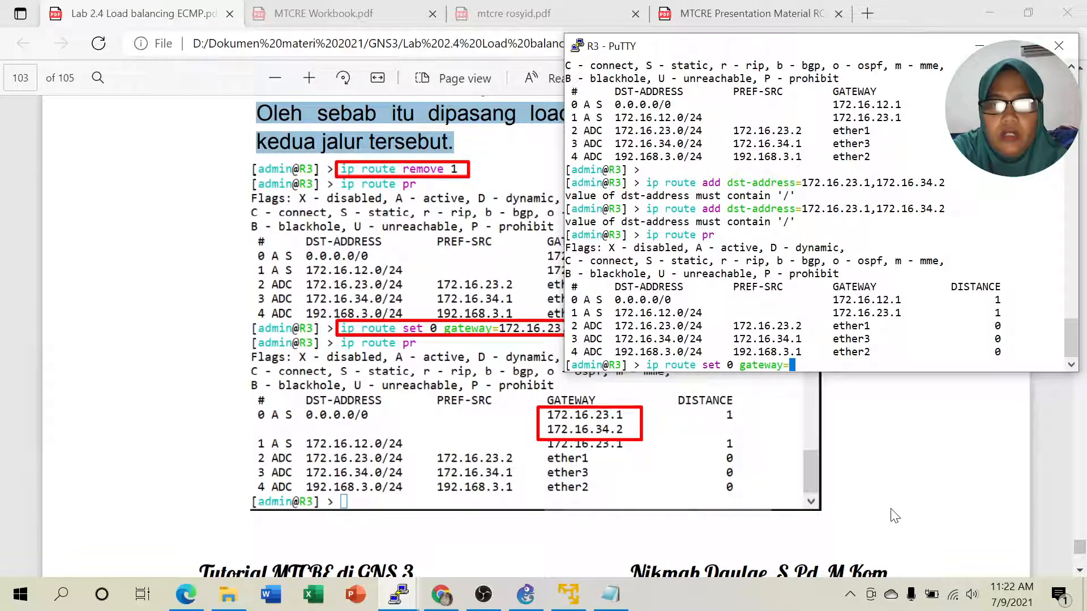
type("172.16.23.1")
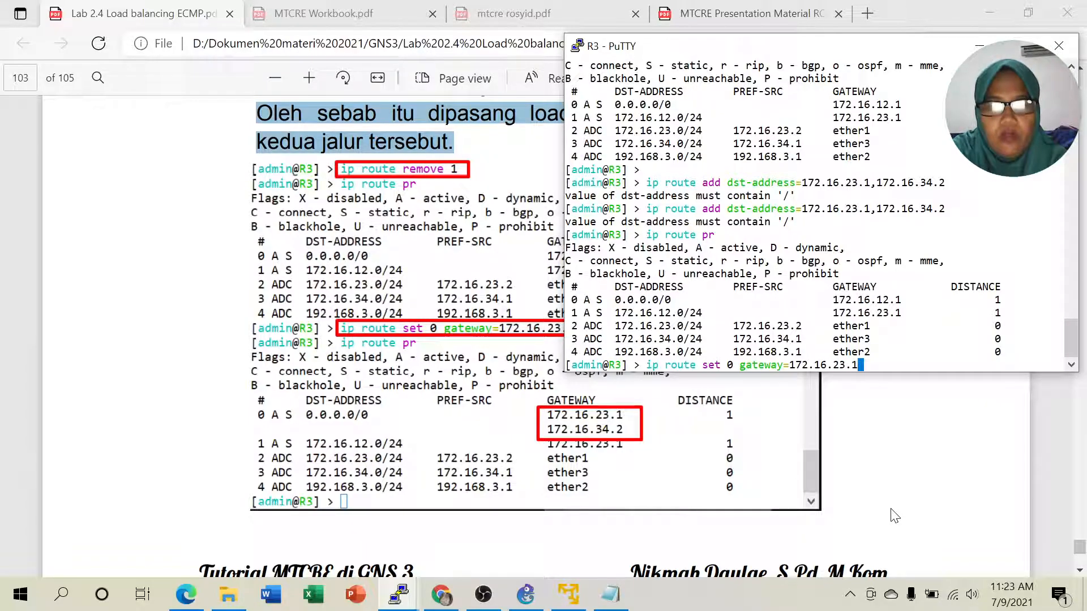
type(",17")
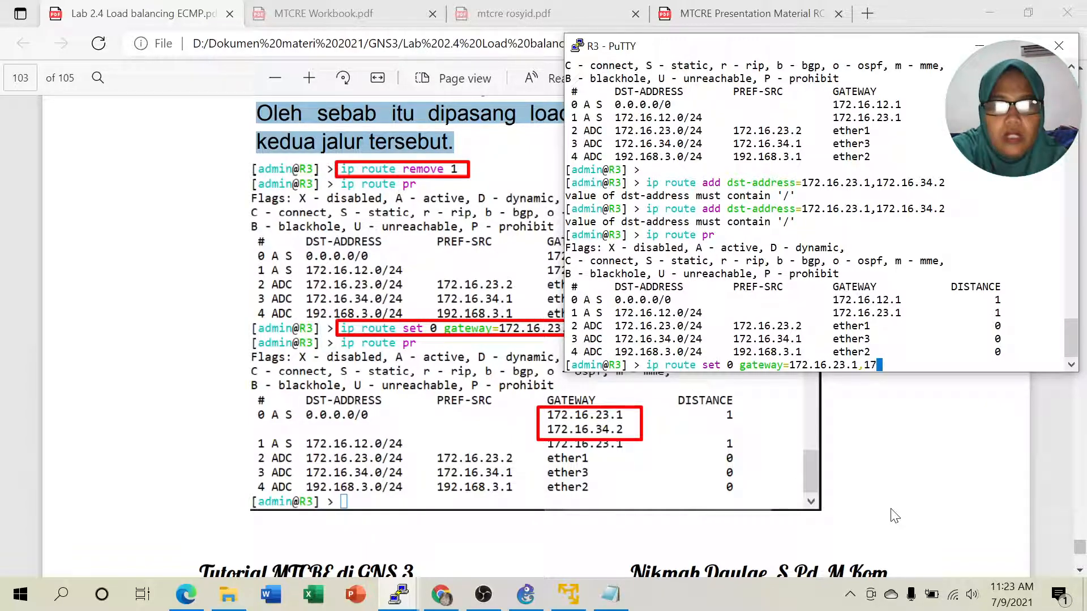
type("2.16.34.2")
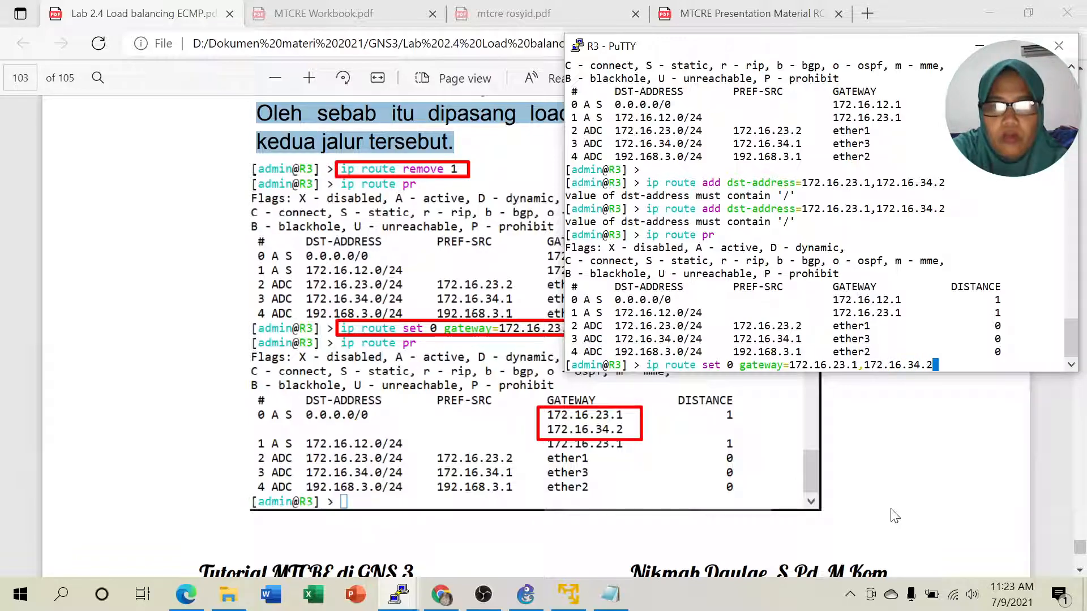
key("Return")
- Print the route table and highlight the 0.0.0.0/0 route and its two gateways
type("ip route ")
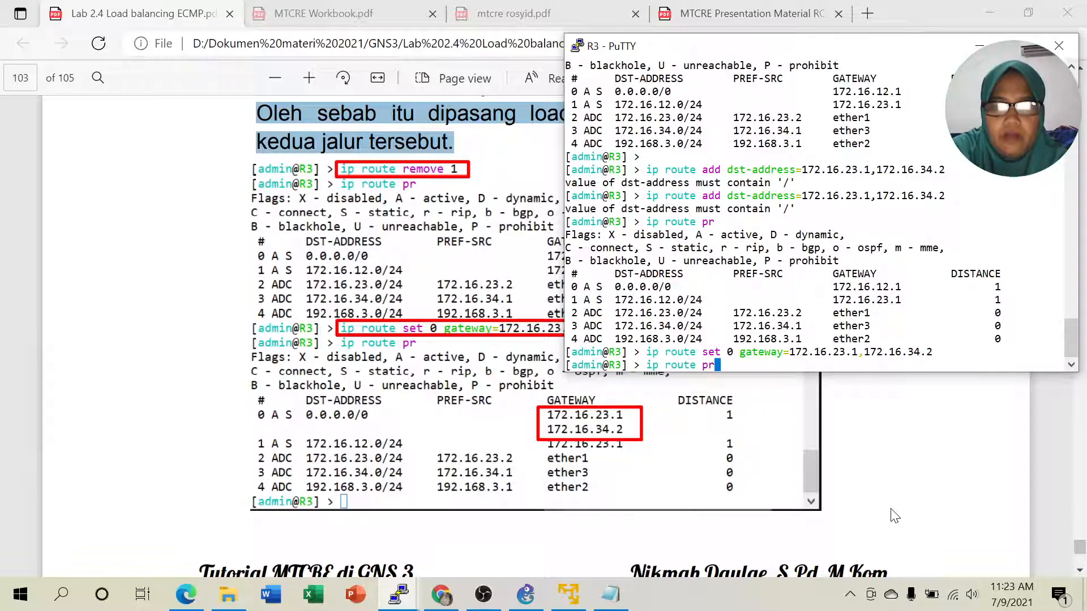
type("pr")
key("Return")
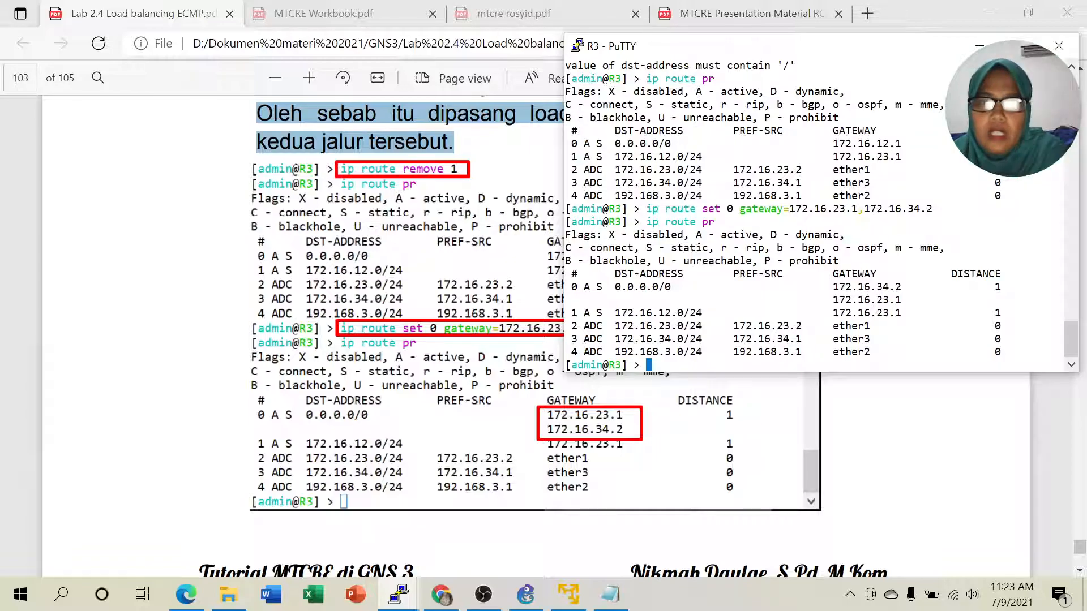
left_click_drag(589, 287, 676, 287)
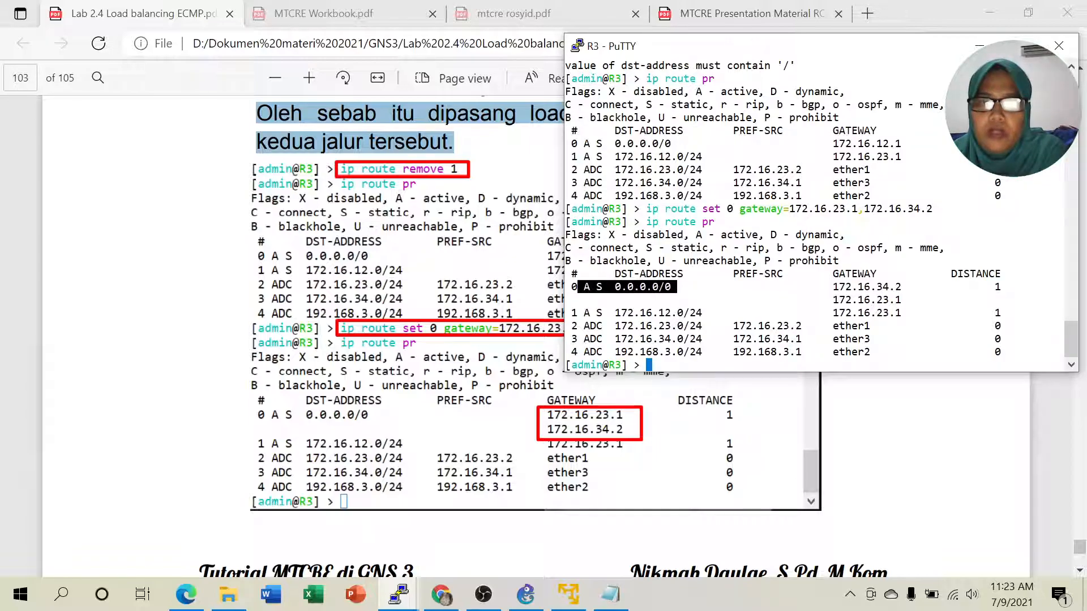
left_click_drag(832, 286, 906, 300)
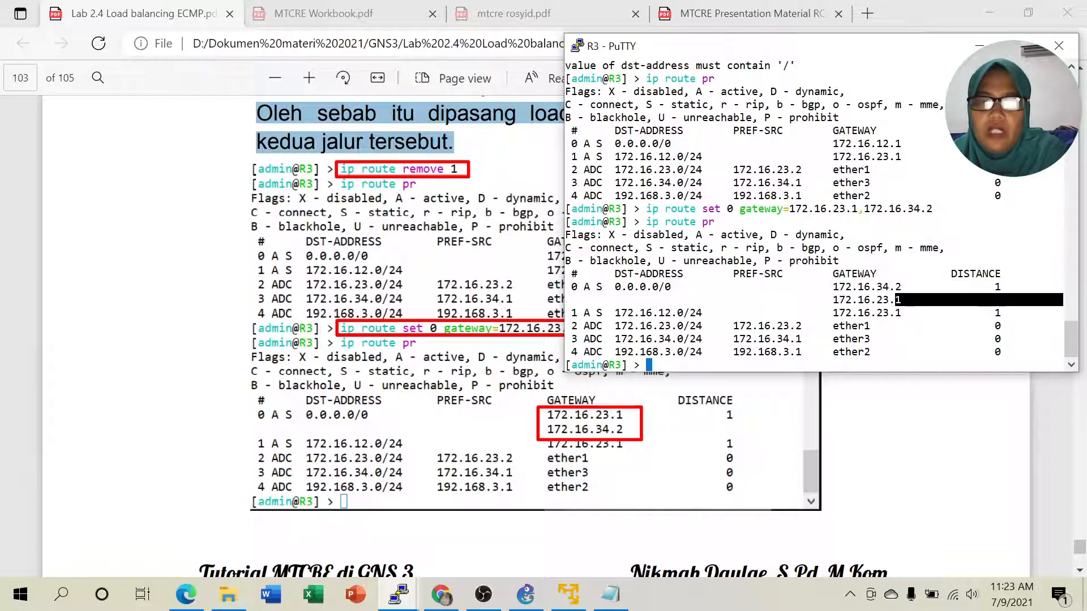
left_click(442, 594)
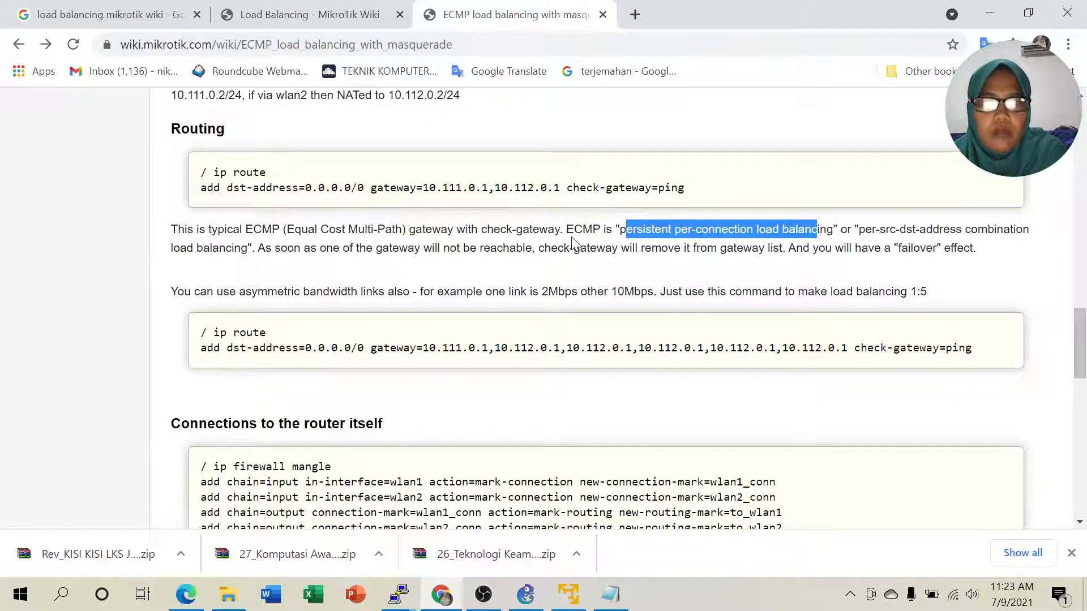
left_click(701, 230)
left_click_drag(541, 291, 641, 291)
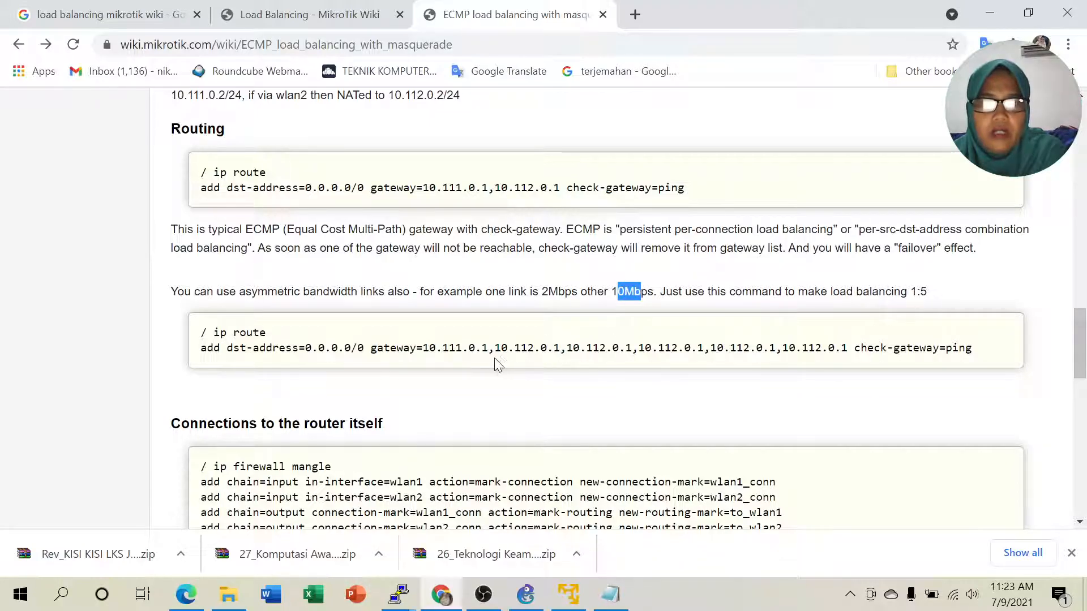
left_click_drag(488, 349, 847, 349)
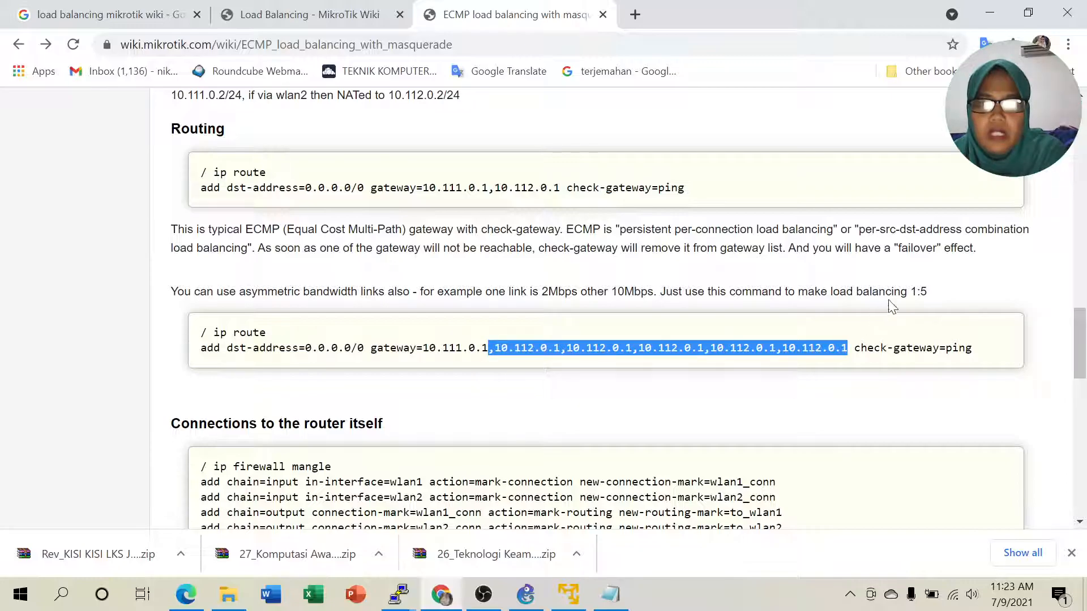
left_click_drag(910, 291, 931, 291)
left_click(828, 339)
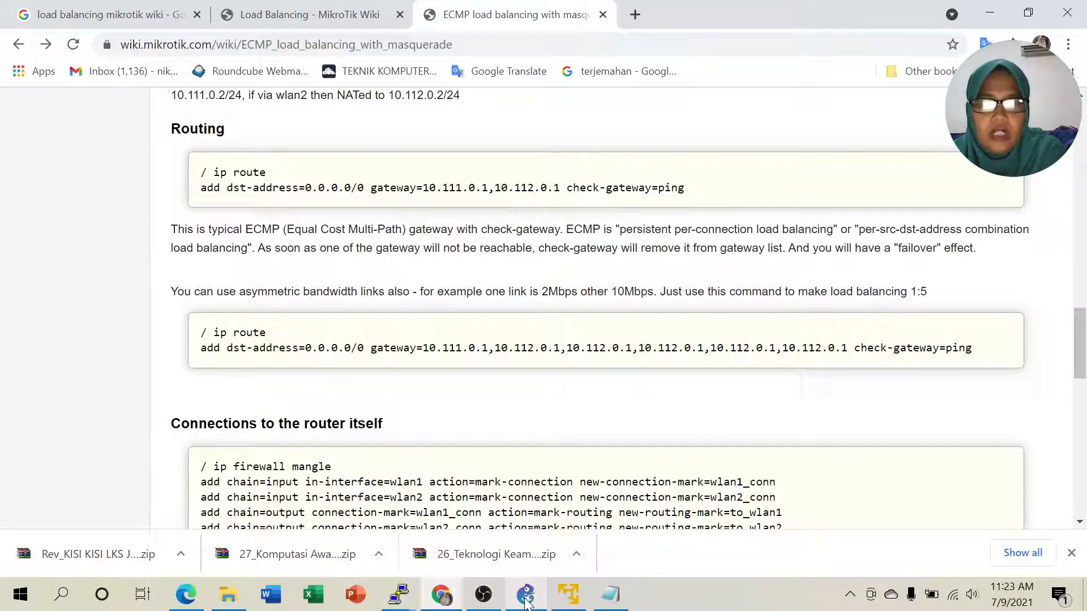
mouse_move(525, 602)
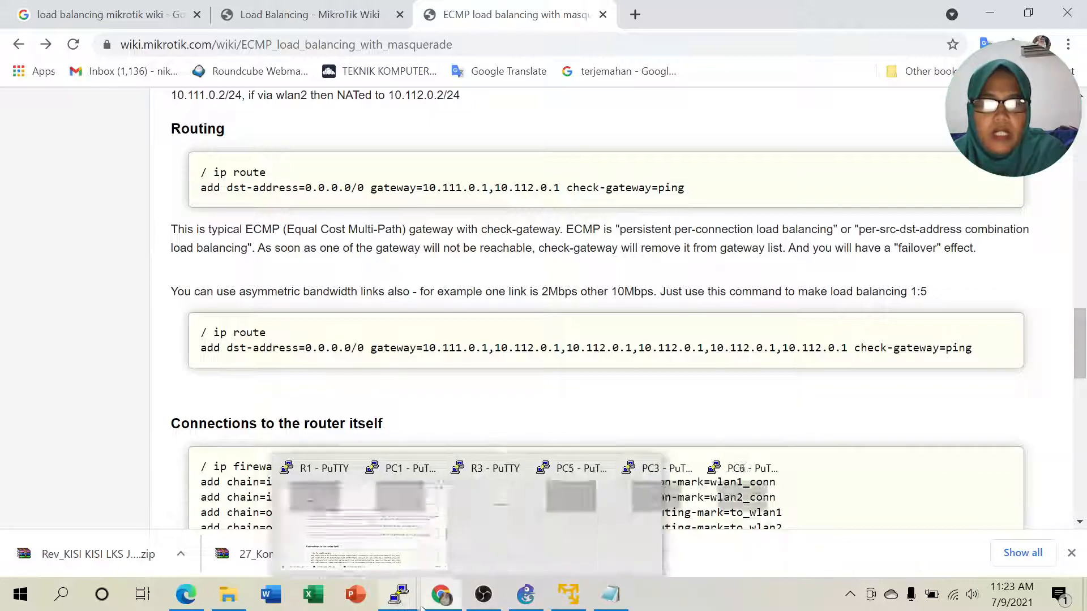
mouse_move(396, 592)
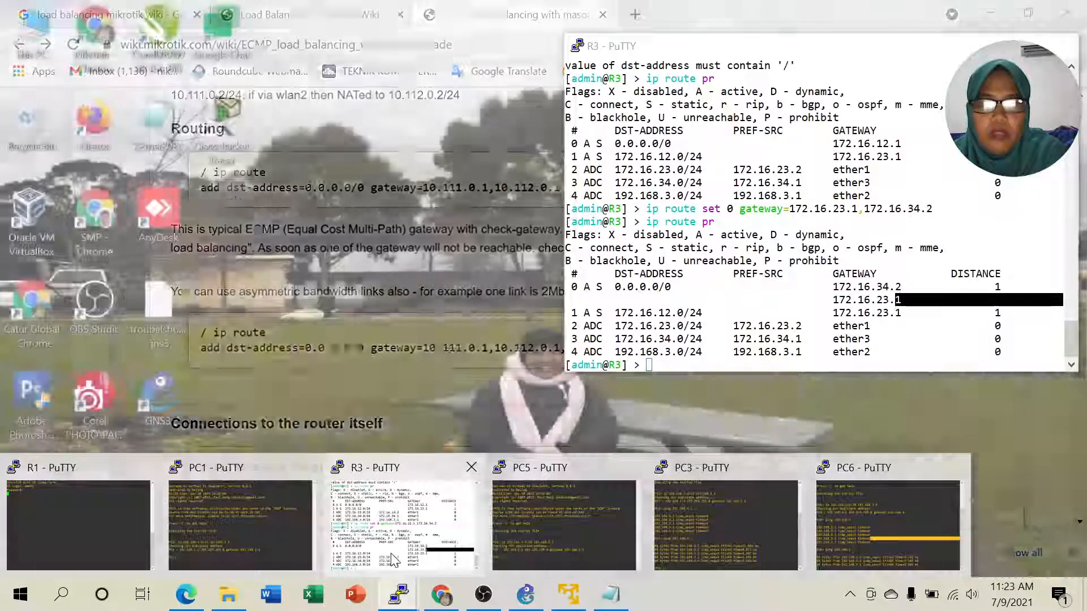
- Bring R3's route table over the GNS3 topology and highlight gateways 172.16.34.2 and 172.16.23.1
left_click(393, 566)
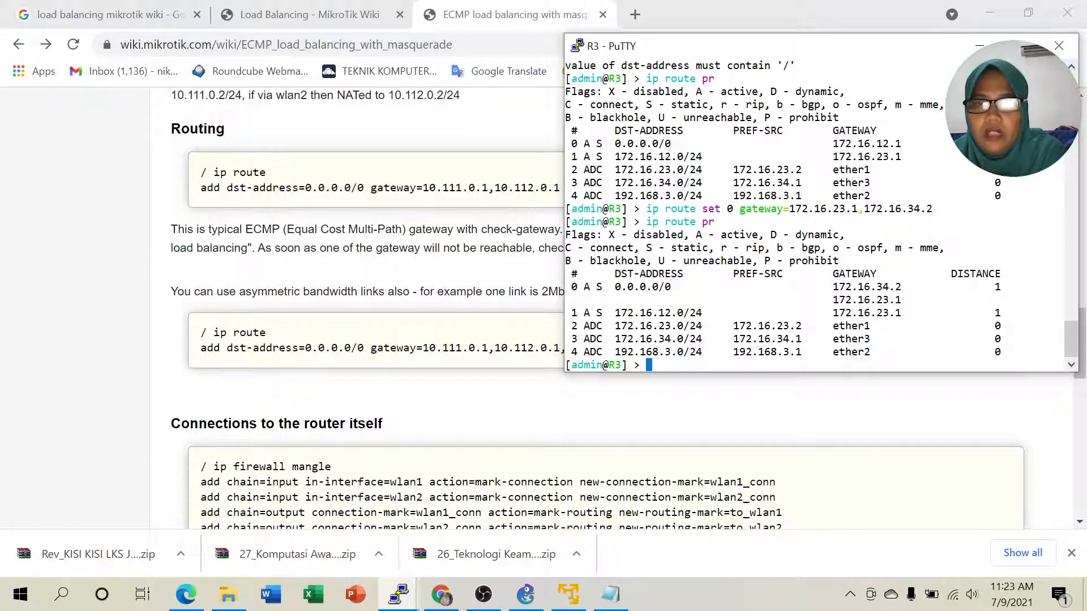
left_click_drag(833, 286, 1063, 299)
left_click(528, 588)
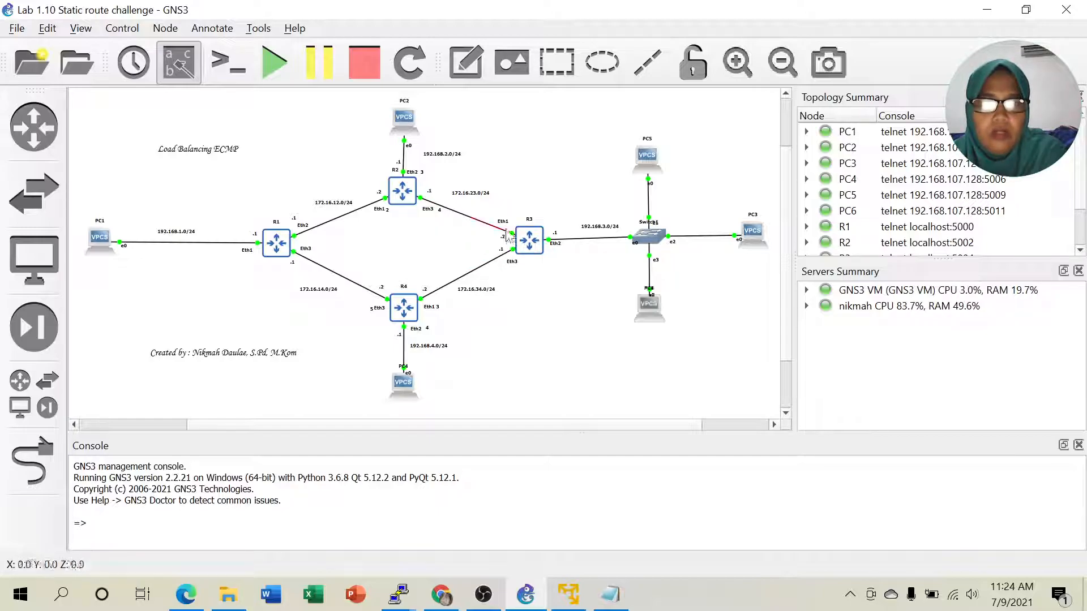
left_click(400, 594)
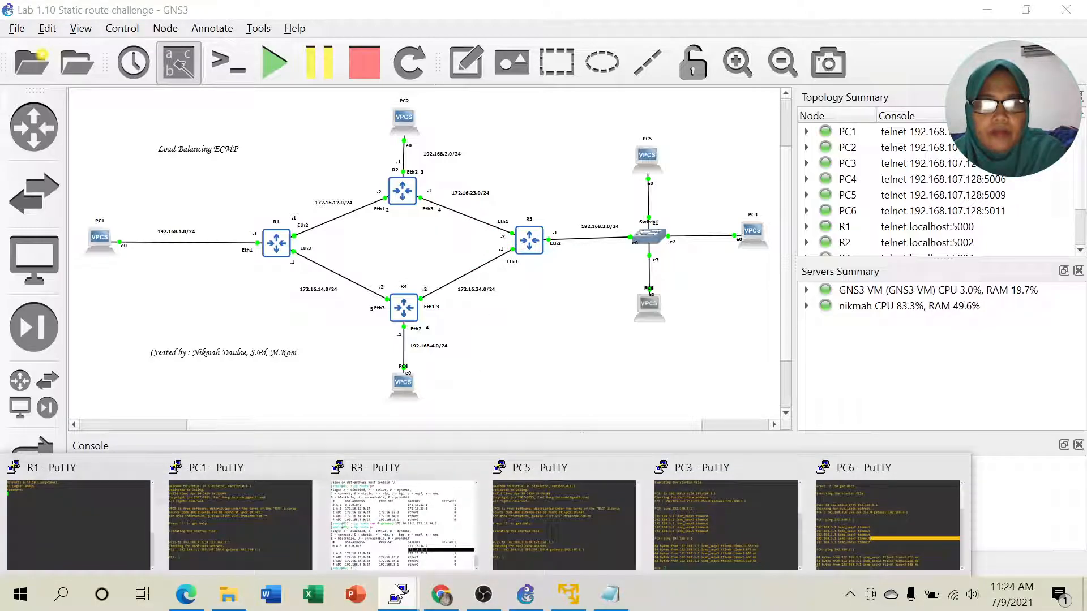
left_click(401, 522)
left_click_drag(827, 286, 896, 299)
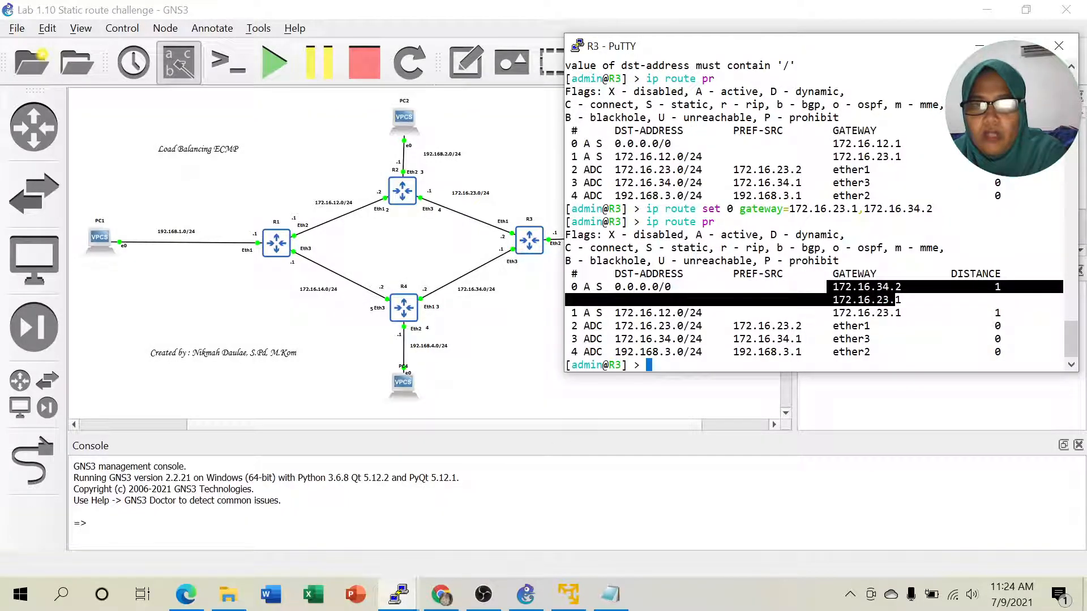
left_click(894, 301)
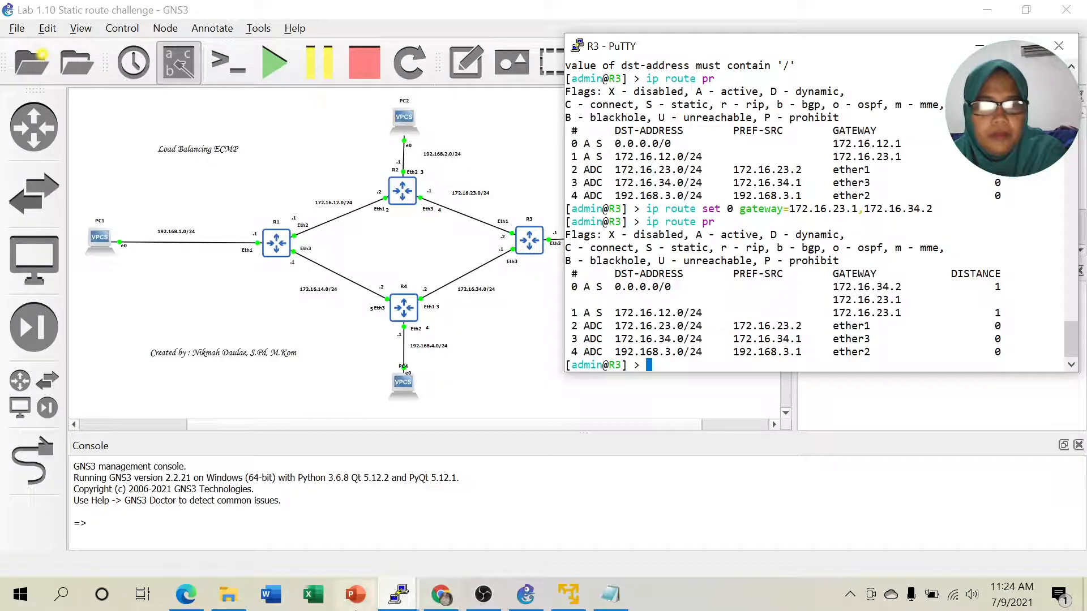
- Scroll the lab PDF to the expected traces: PC3 and PC5 via 172.16.23.1, PC6 via 172.16.34.2
left_click(185, 594)
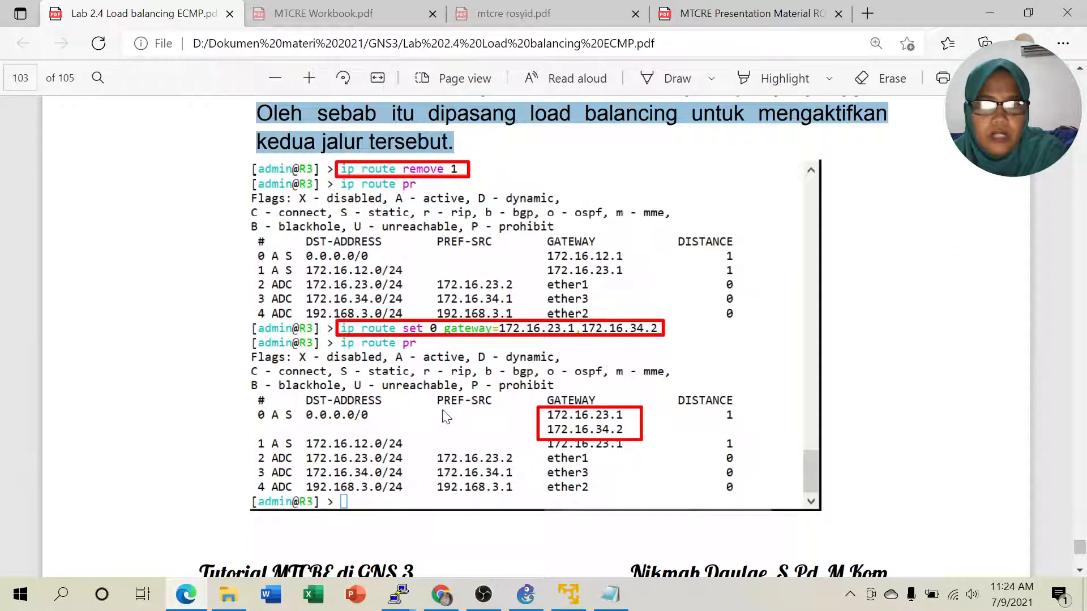
scroll(514, 388, "down", 8)
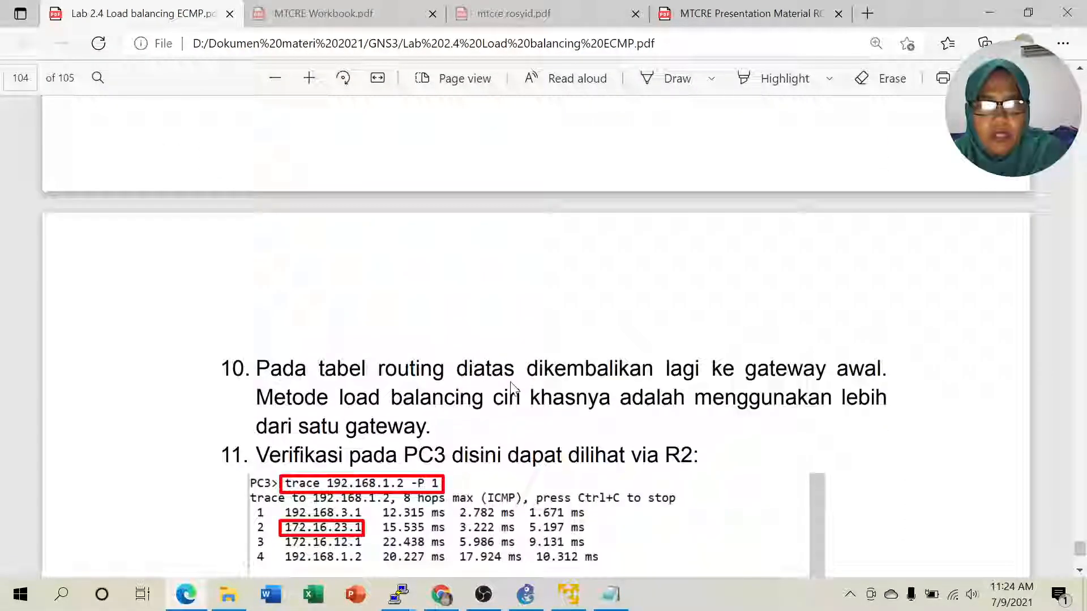
scroll(501, 422, "down", 3)
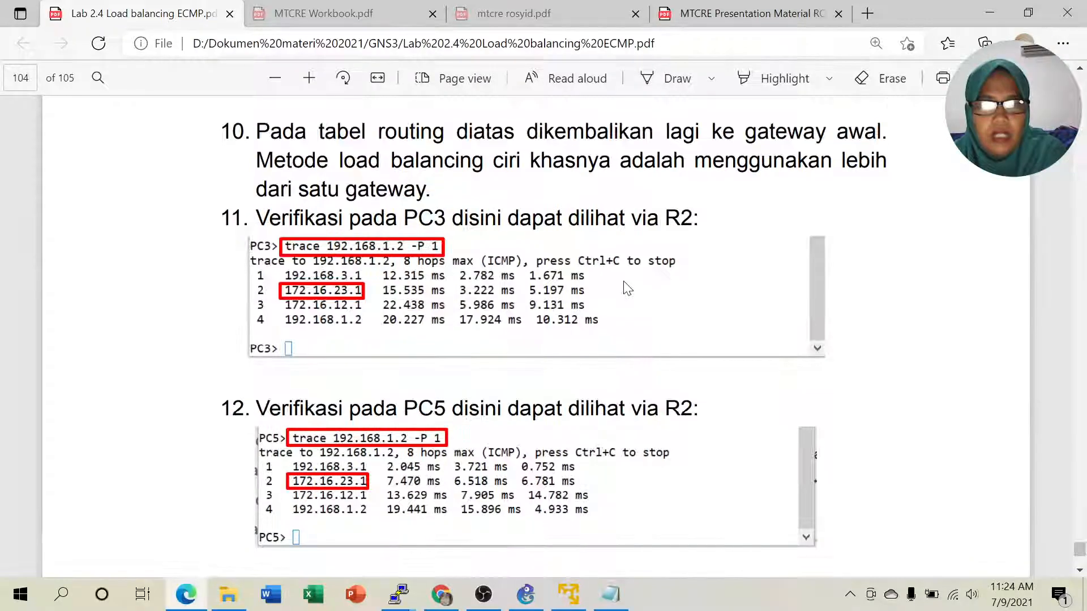
scroll(624, 286, "down", 2)
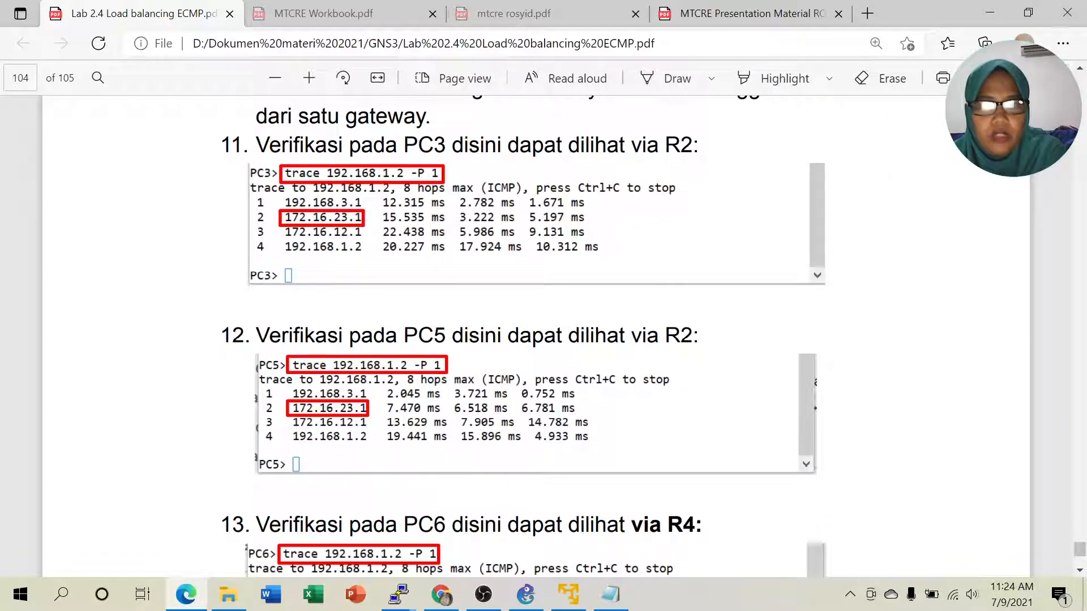
scroll(577, 398, "down", 2)
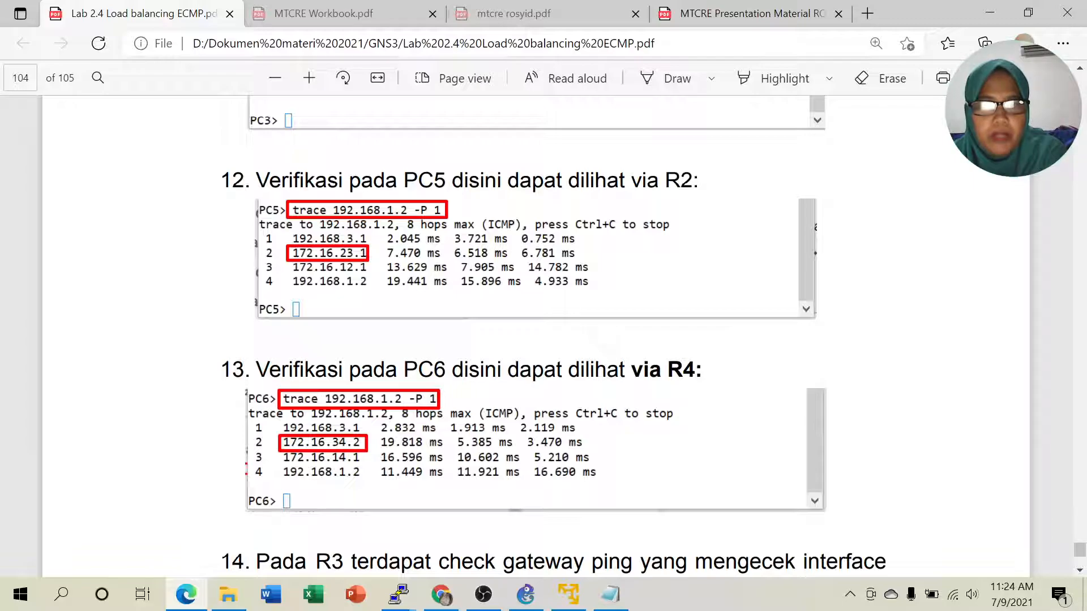
scroll(669, 401, "up", 2)
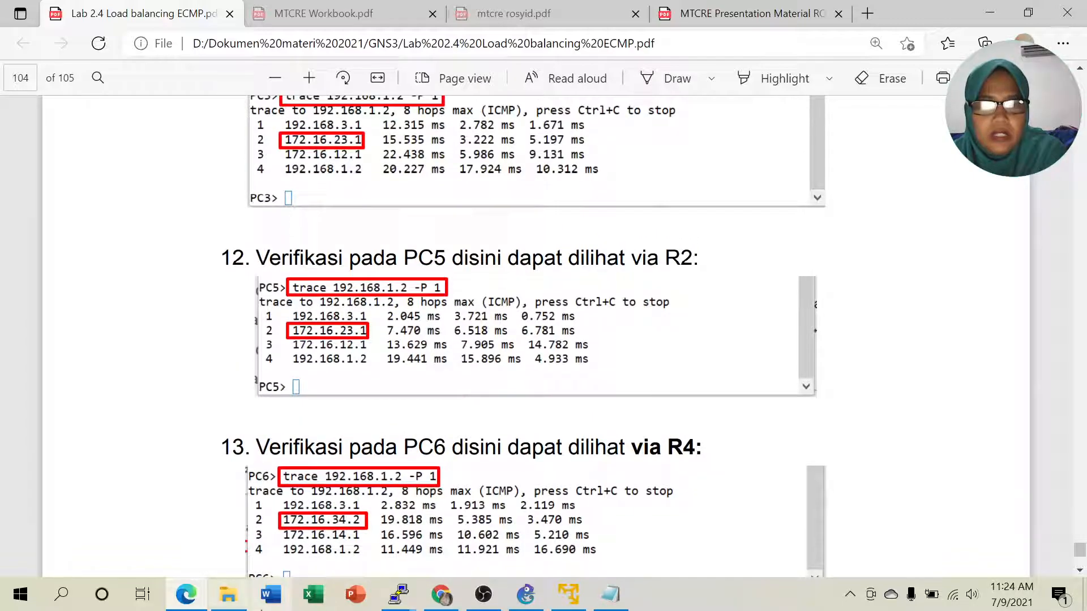
left_click(391, 597)
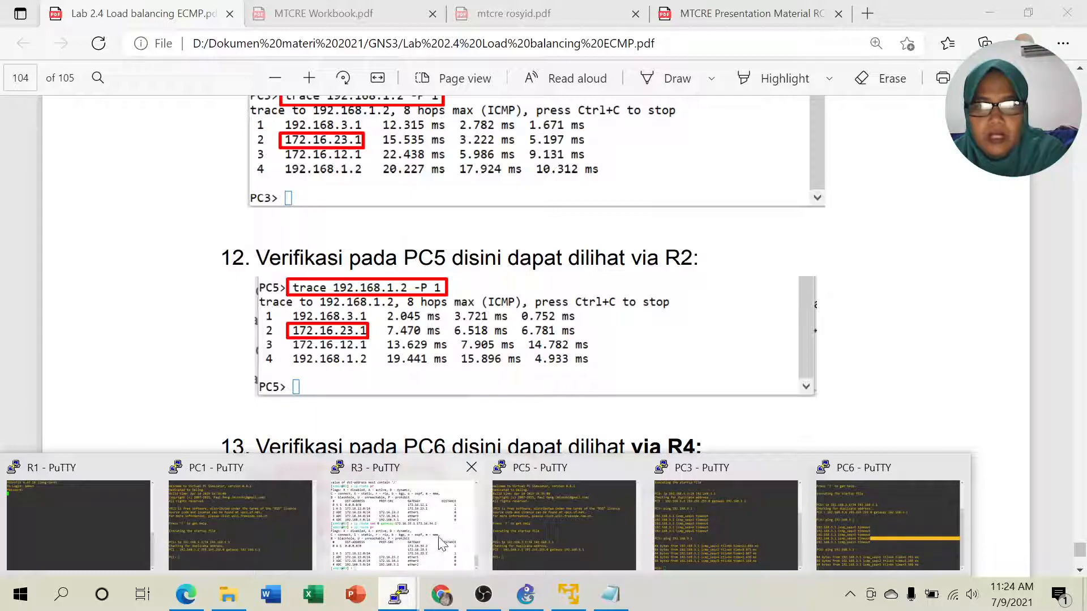
- From PC3, run trace 192.168.1.2 -P 1 and highlight the second hop 172.16.34.2
left_click(747, 526)
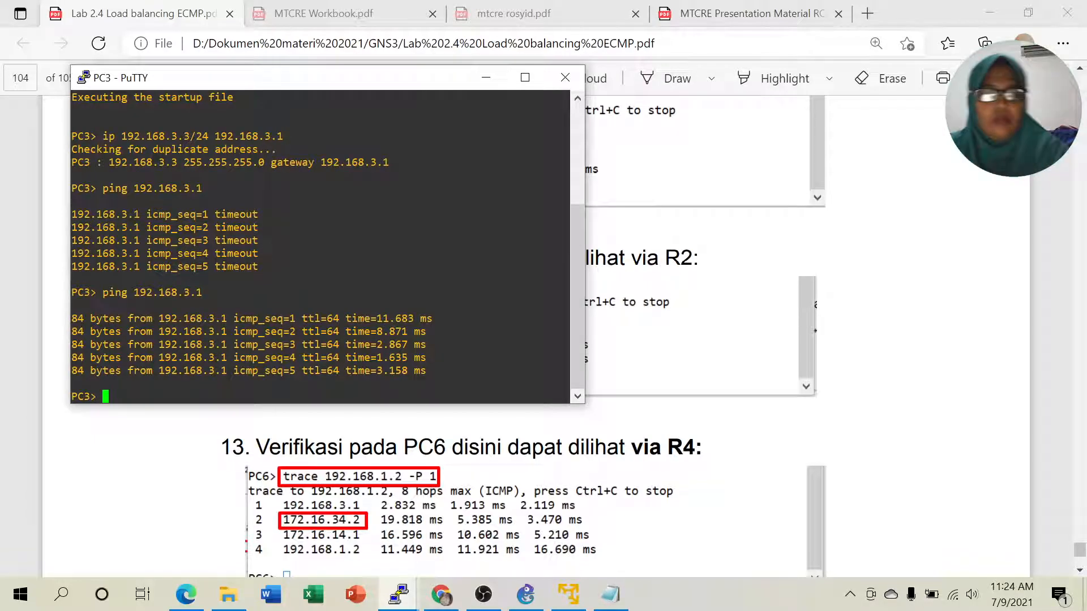
type("trac")
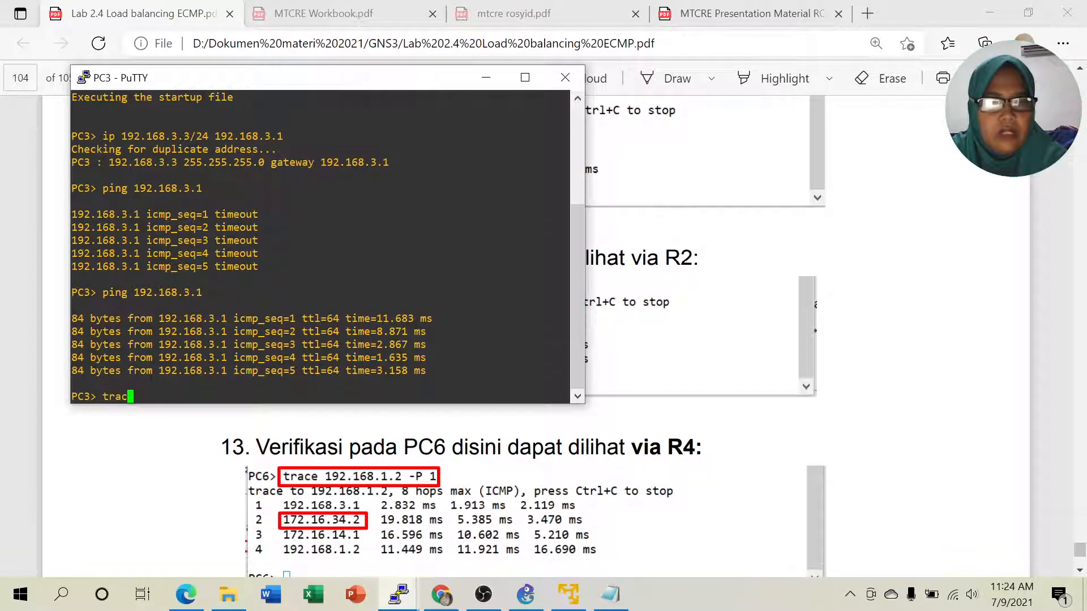
type("e 192.168.1.2 -")
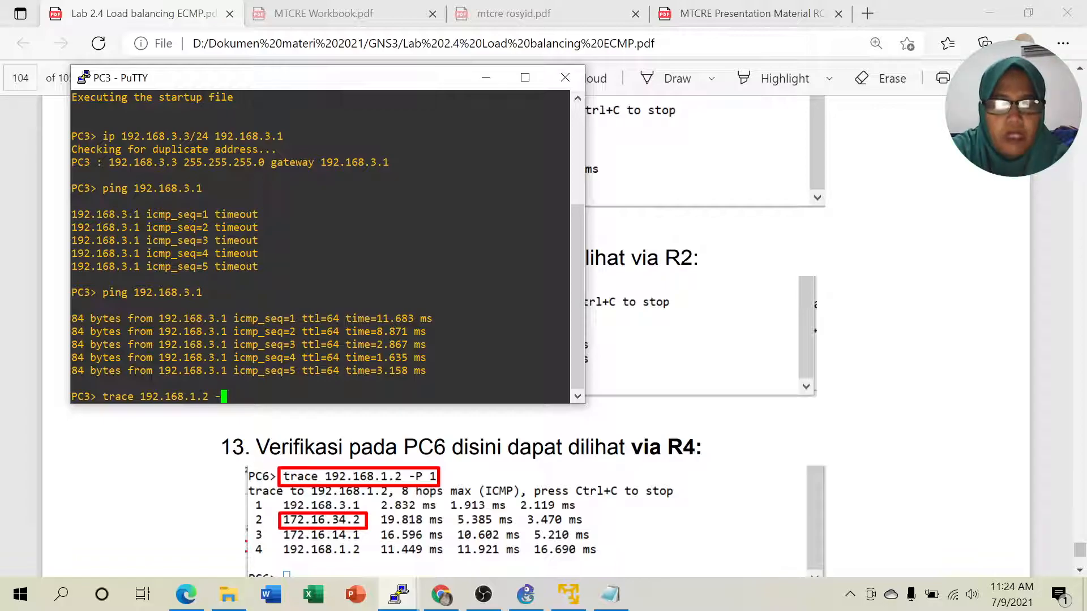
type("P ")
type("1")
key("Return")
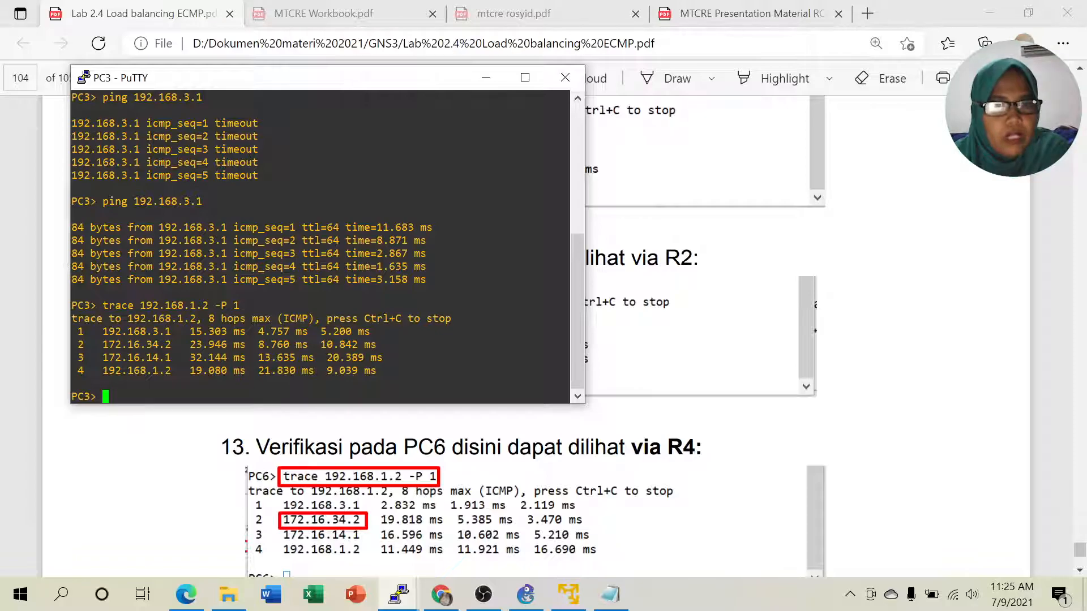
left_click_drag(147, 344, 177, 344)
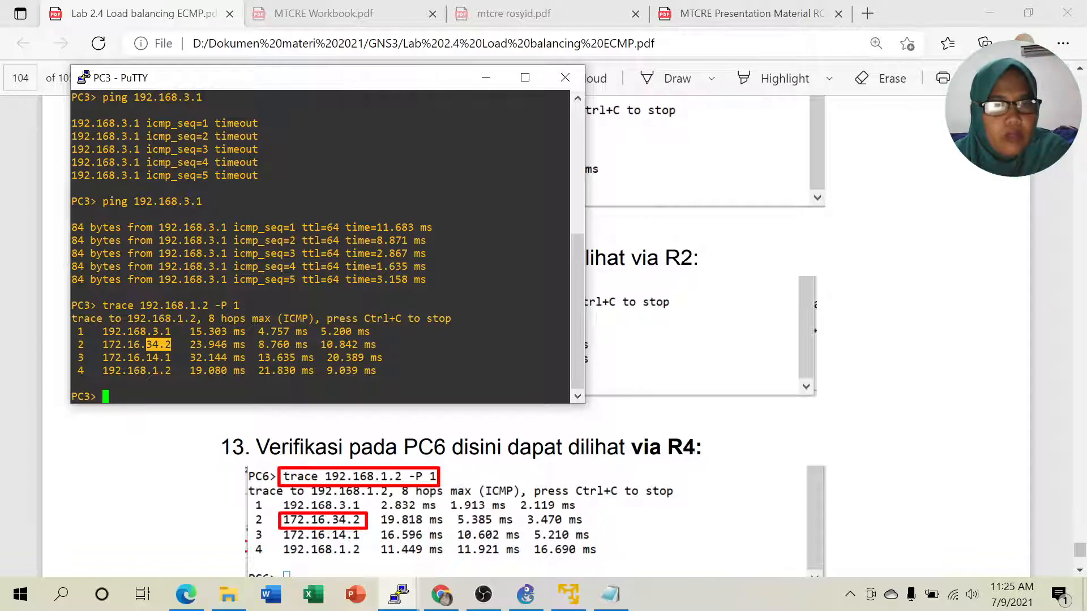
left_click_drag(102, 345, 177, 344)
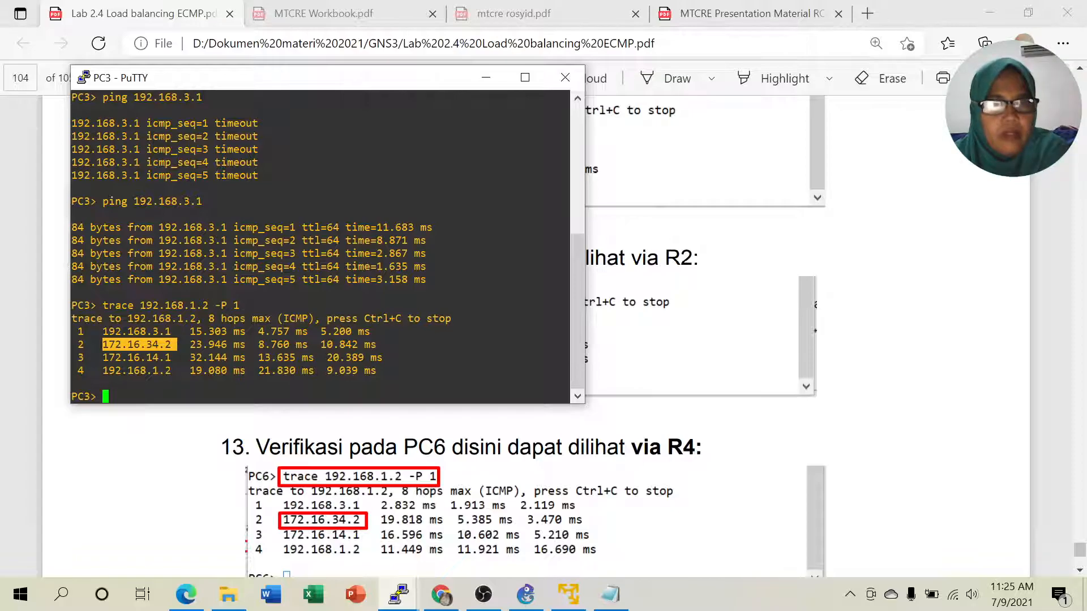
left_click(527, 596)
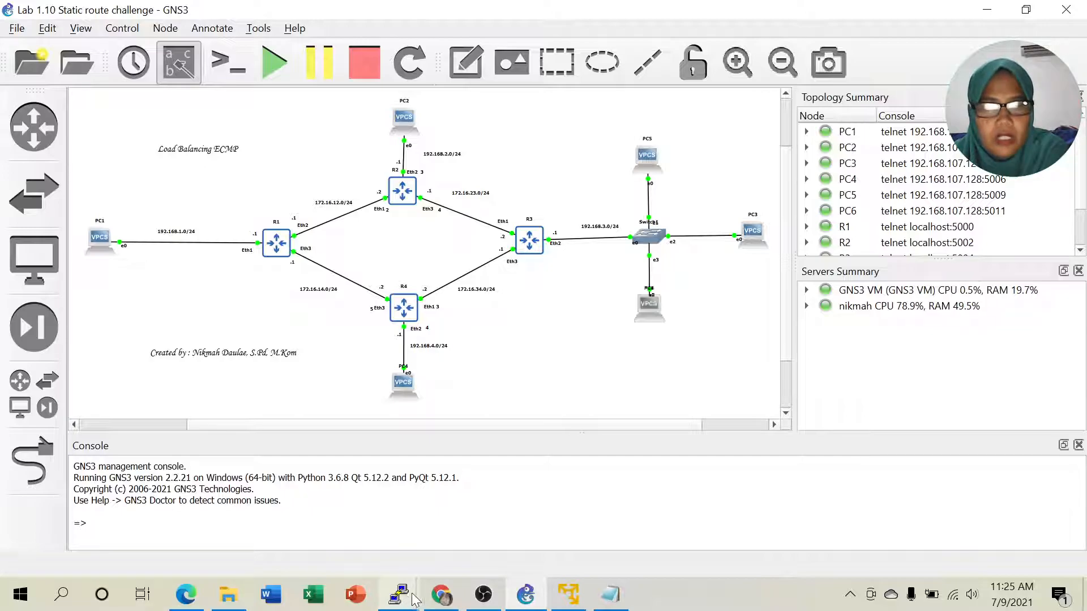
- From PC5, run trace 192.168.1.2 -P 1, then minimize the PC5 console
mouse_move(402, 603)
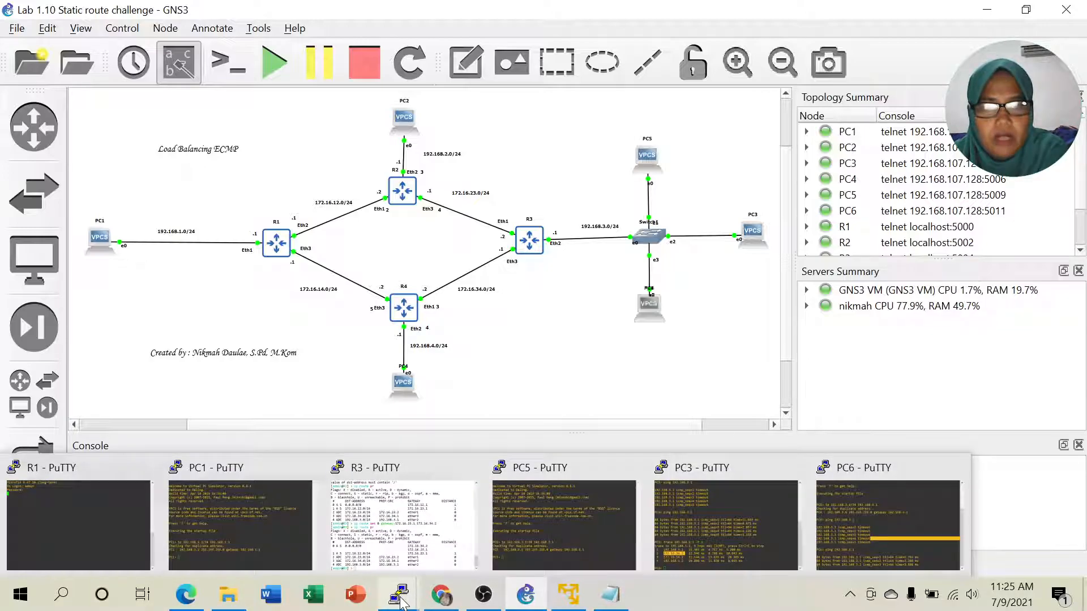
left_click(542, 545)
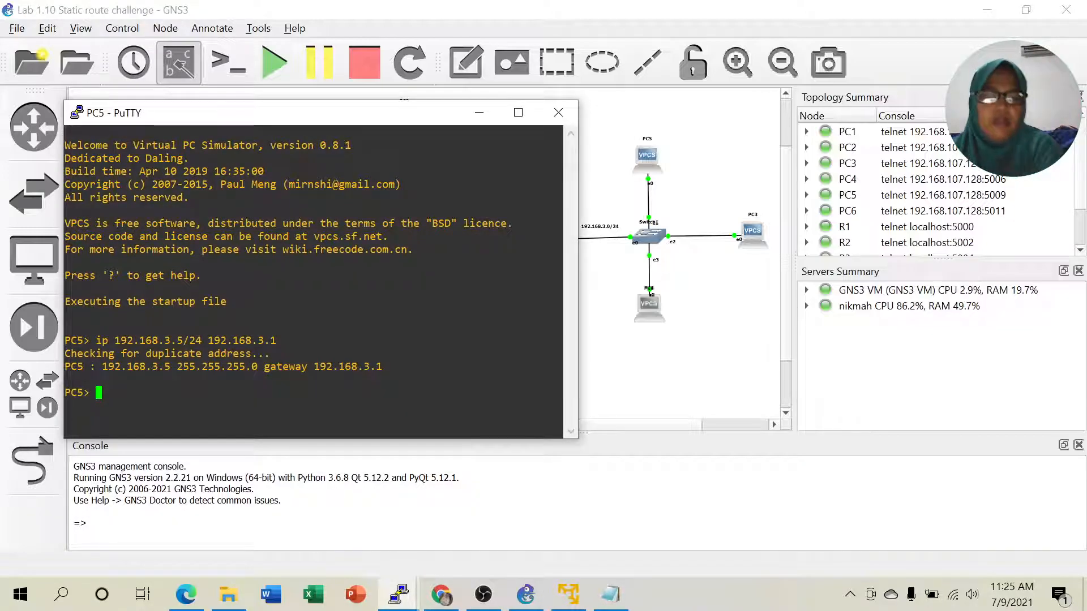
type("tra")
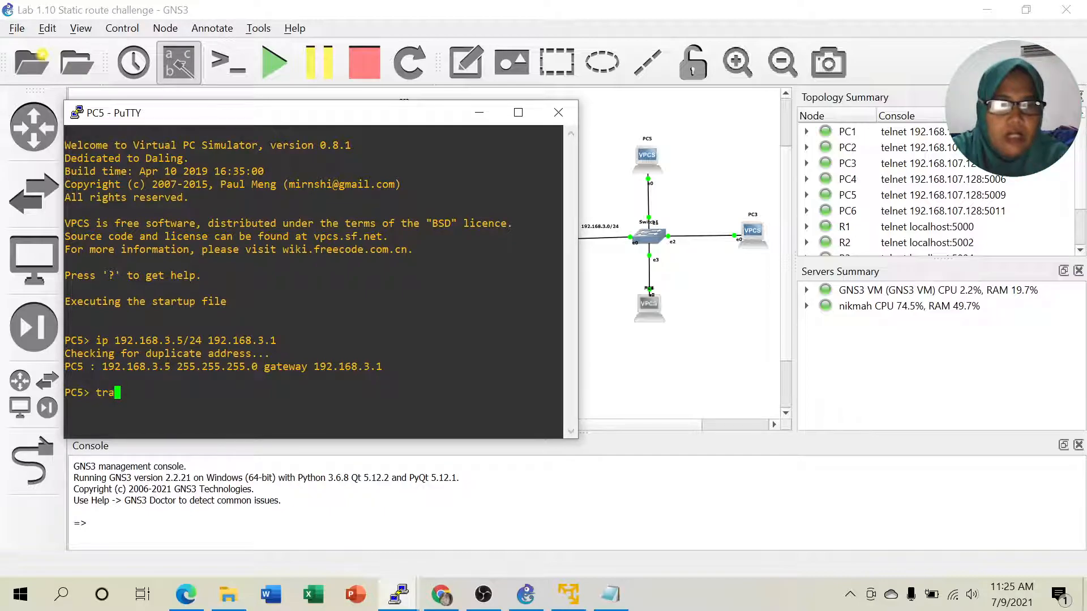
type("ce 192")
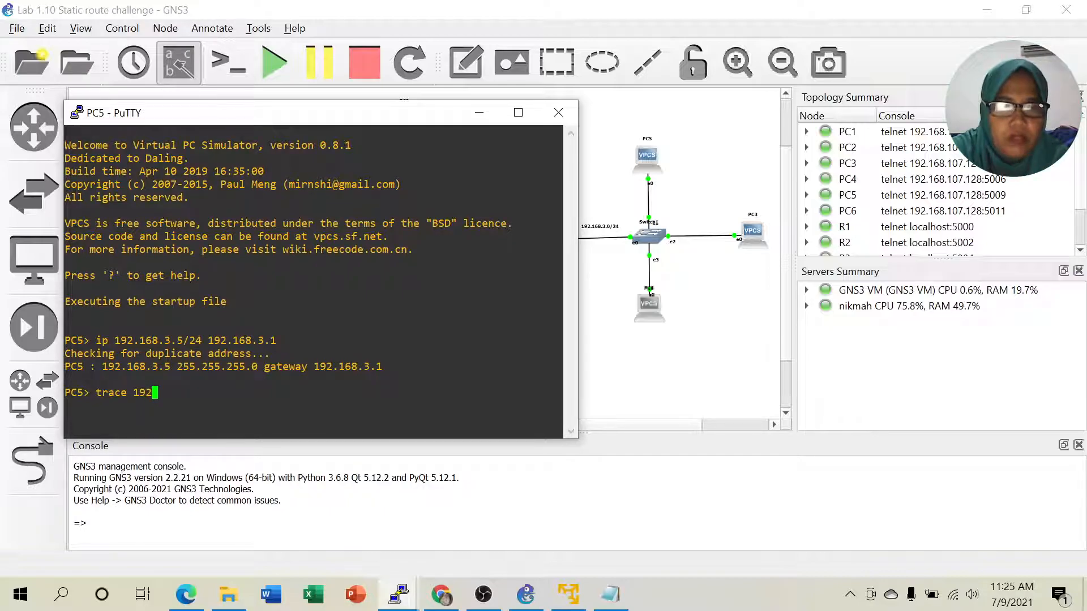
type(".168.1.2")
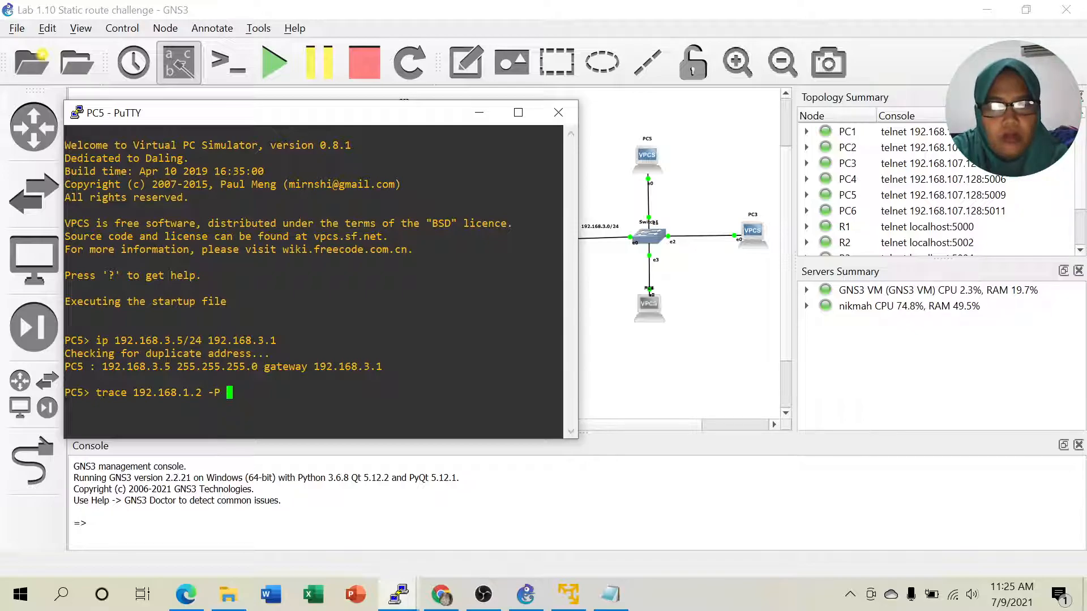
type("-P 1")
key("Return")
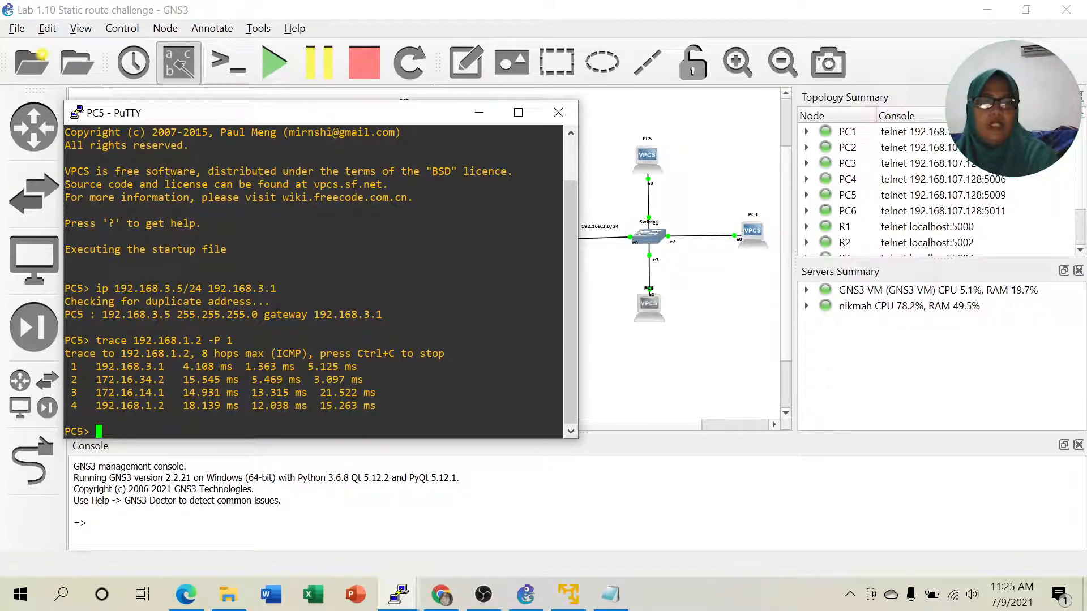
left_click(478, 112)
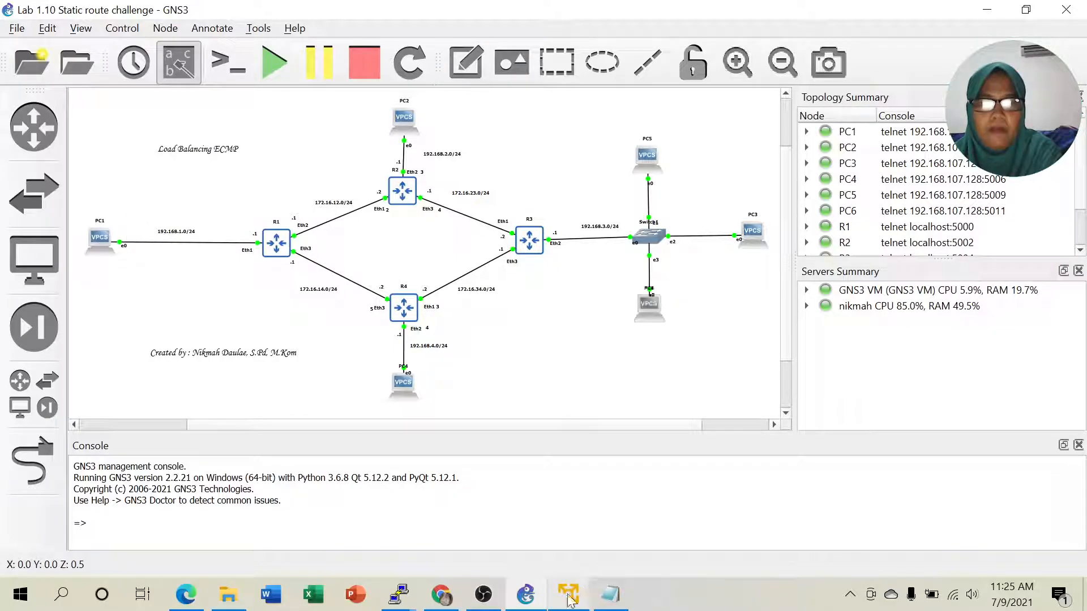
- From PC6, run trace 192.168.1.2 -P 1 and highlight the second hop 172.16.23.1
mouse_move(402, 592)
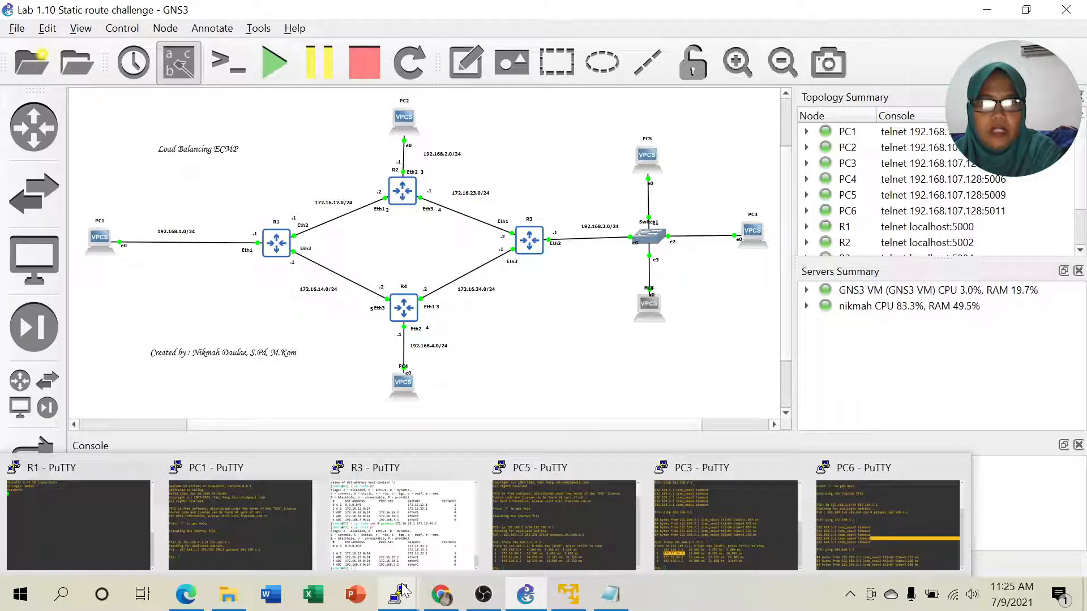
left_click(870, 538)
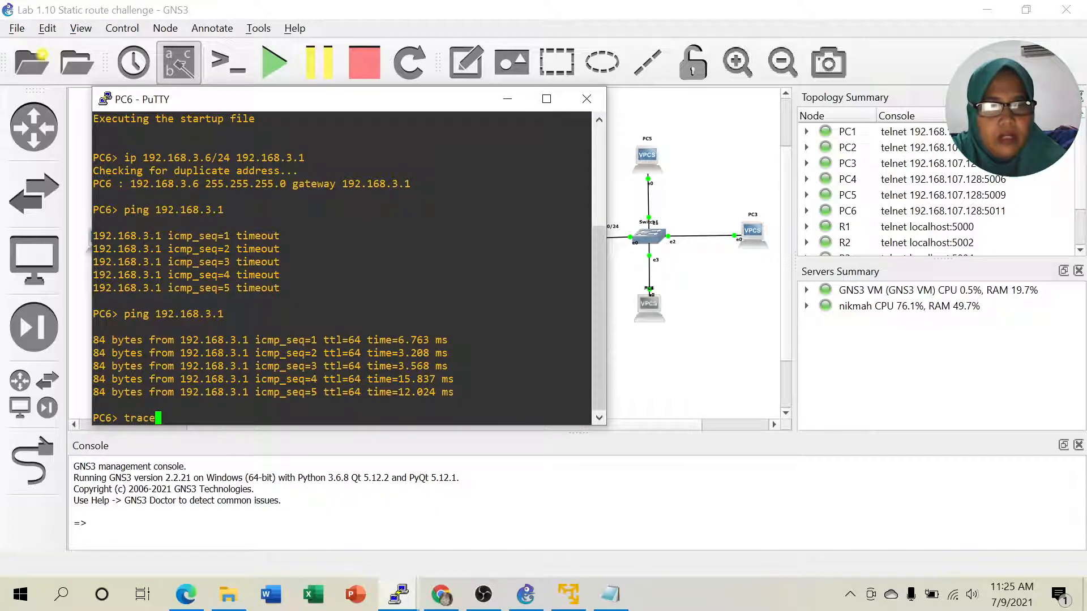
type("trace 192.168")
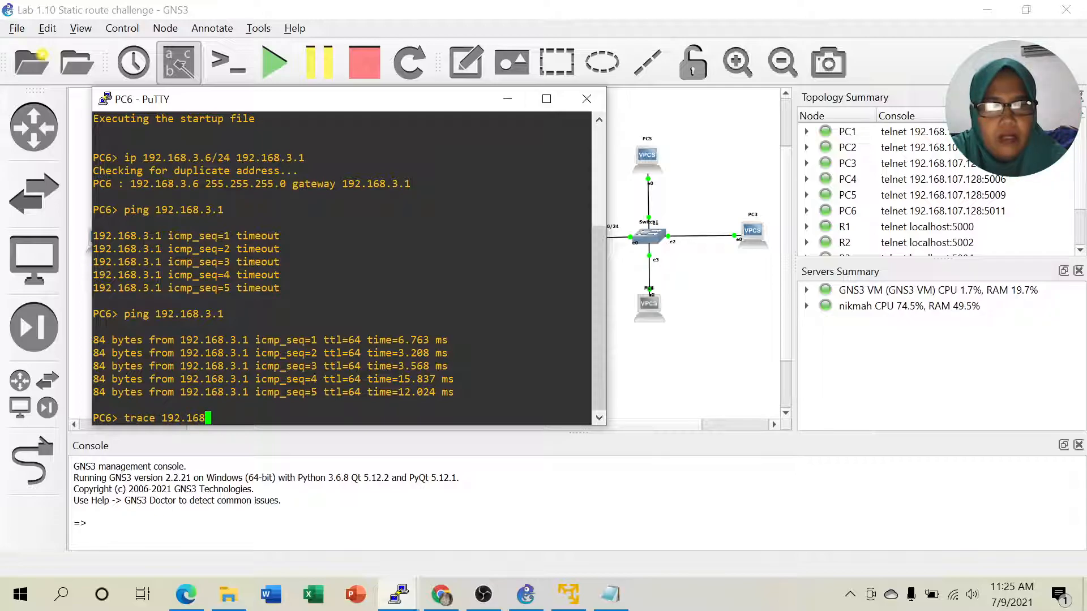
type(".1.2 ")
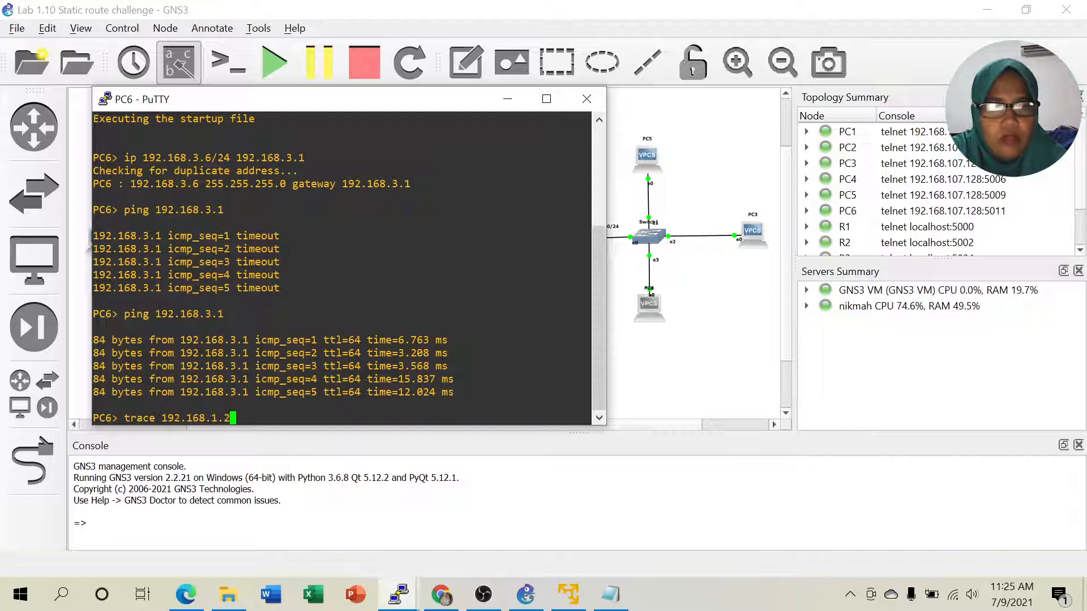
type("-P 1")
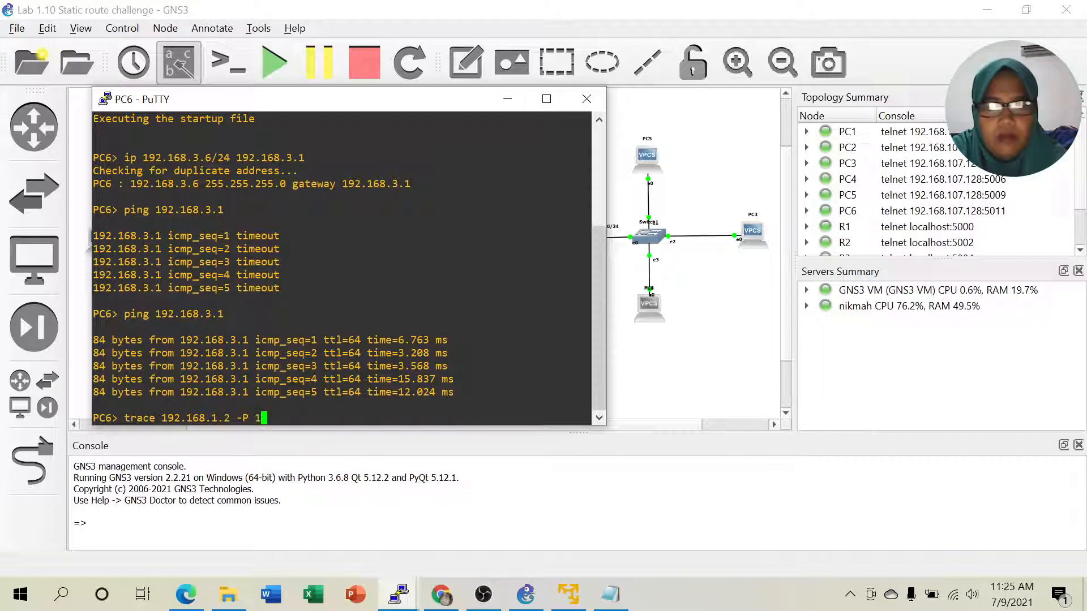
key("Return")
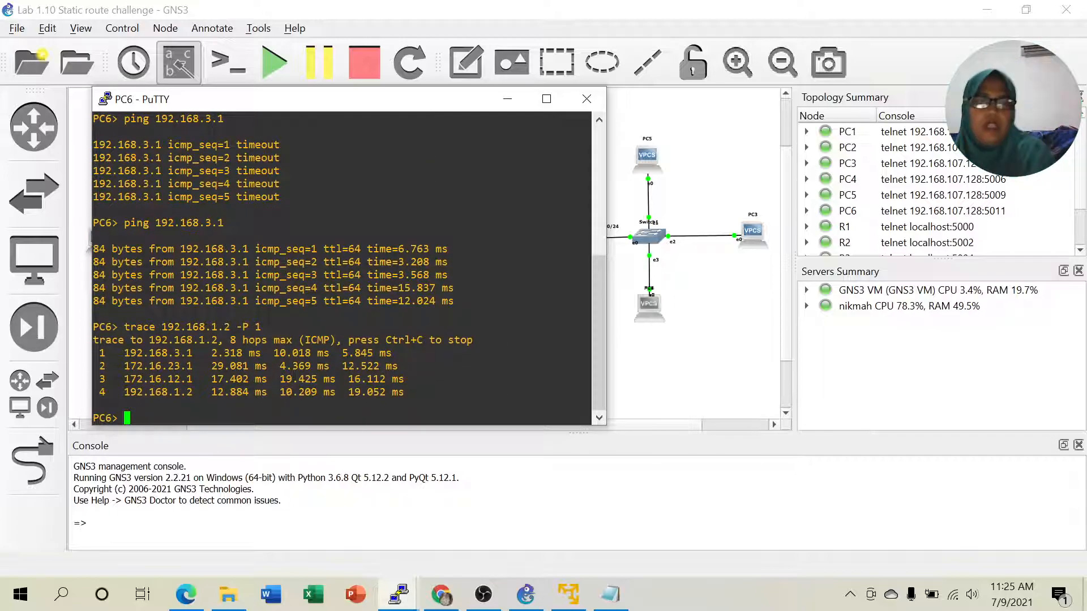
left_click_drag(162, 366, 205, 365)
- Move the PC6 console beside the topology and highlight .23 in the second hop
left_click_drag(380, 100, 936, 98)
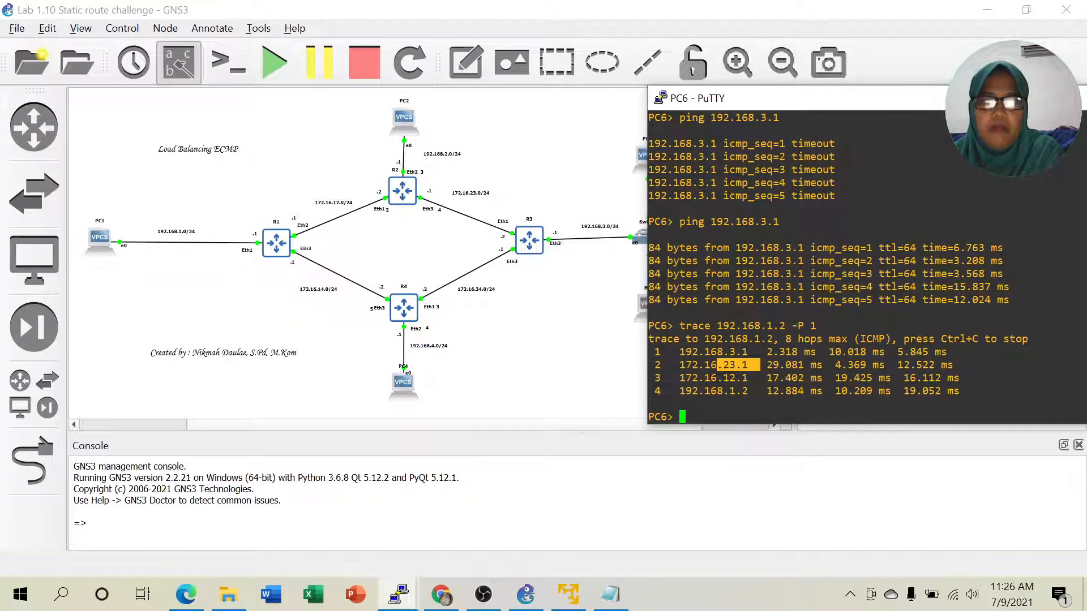
left_click_drag(853, 105, 897, 90)
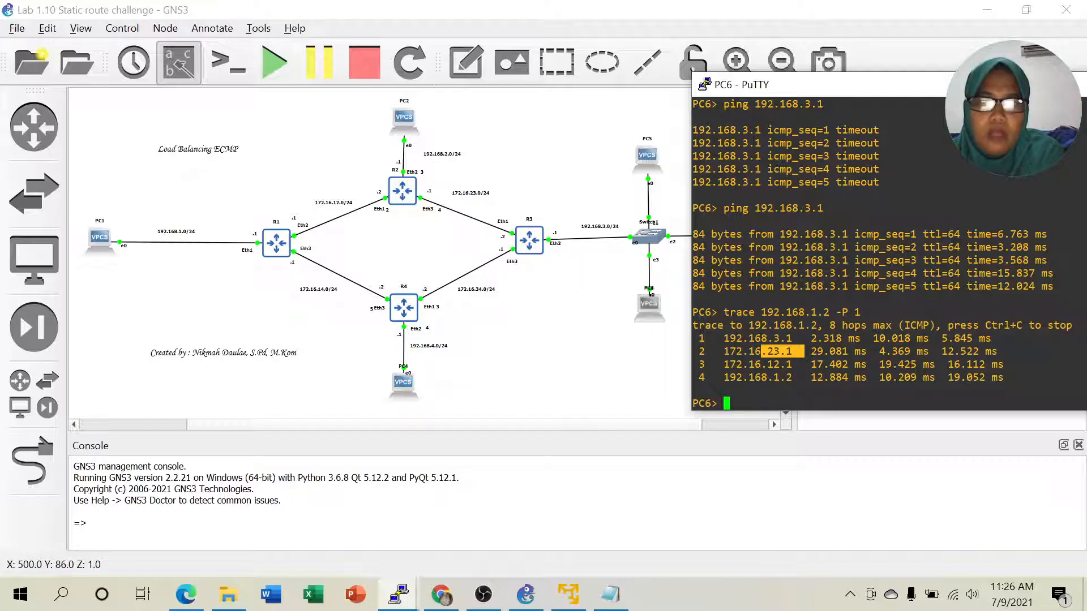
left_click(773, 348)
left_click_drag(762, 351, 780, 351)
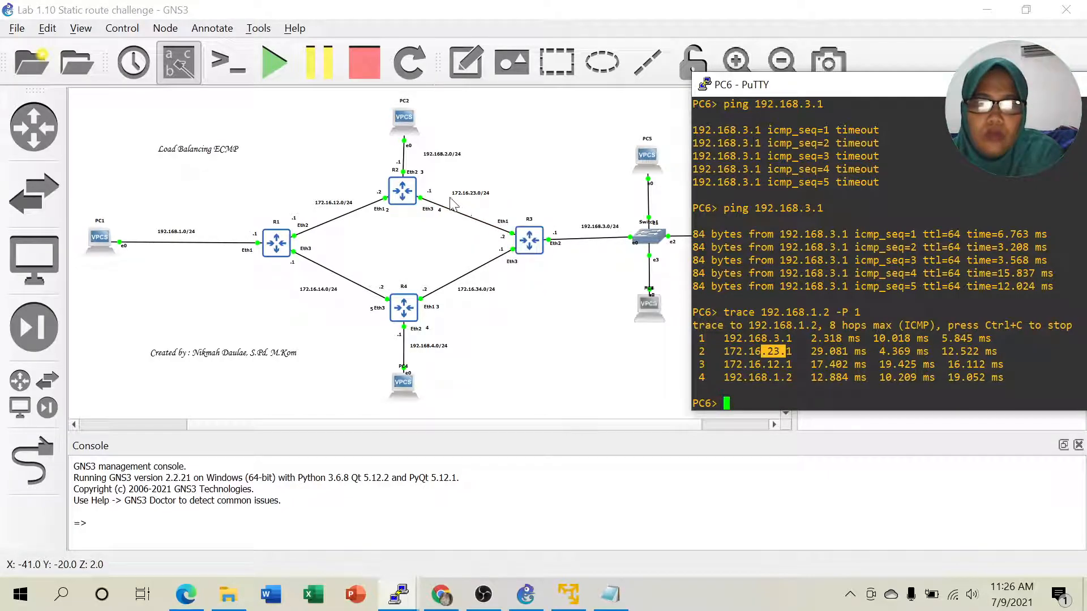
left_click(774, 349)
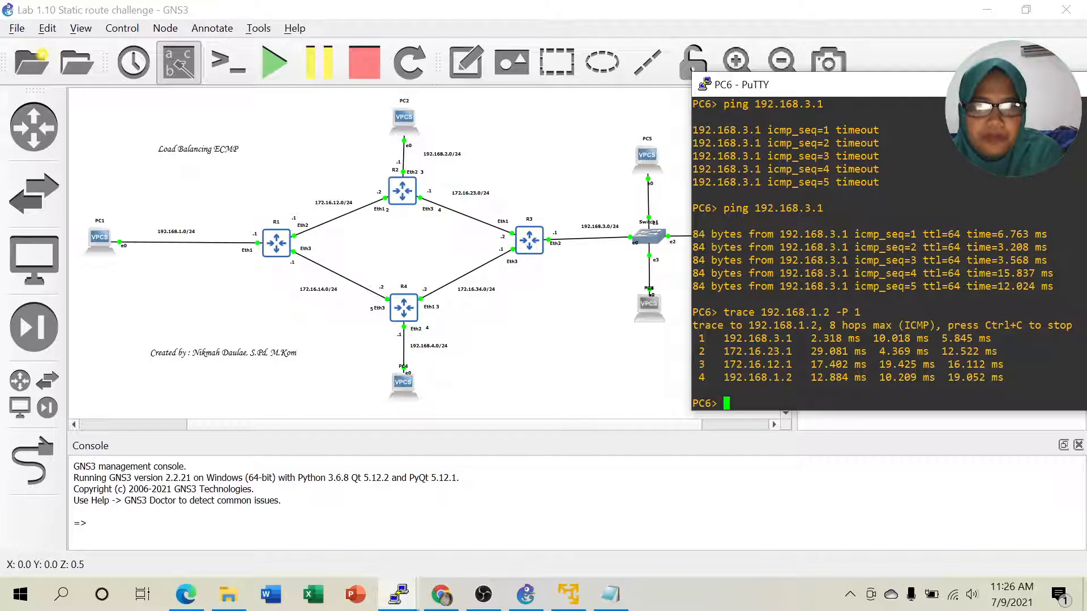
left_click(186, 594)
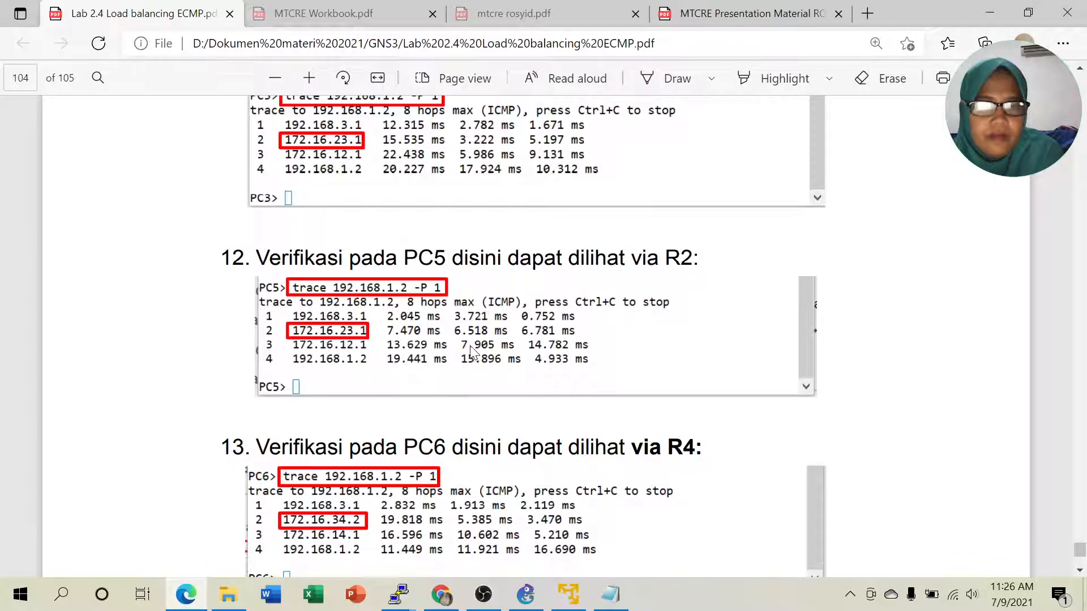
- Scroll the lab PDF to step 14 on R3's check-gateway ping, then bring up R3's console
scroll(471, 349, "down", 3)
left_click_drag(630, 293, 703, 293)
left_click(572, 355)
scroll(572, 356, "down", 6)
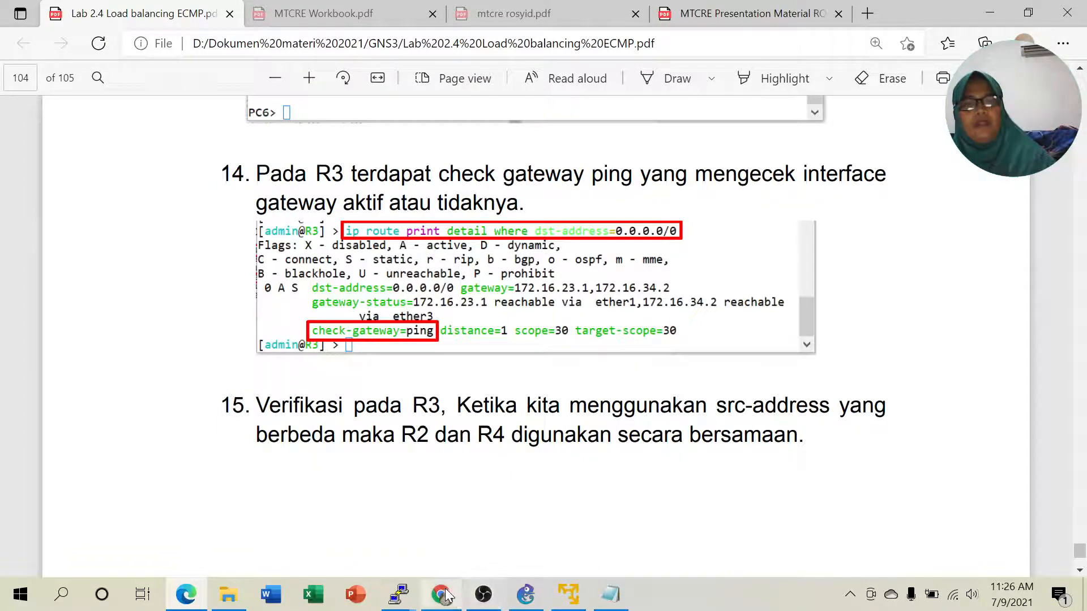
left_click(404, 601)
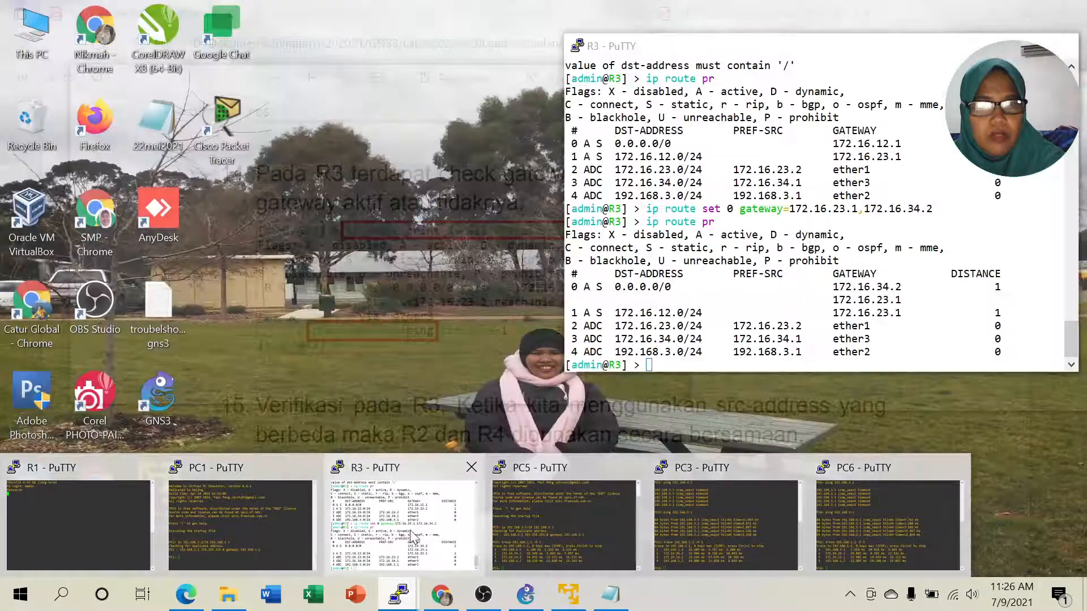
left_click(419, 527)
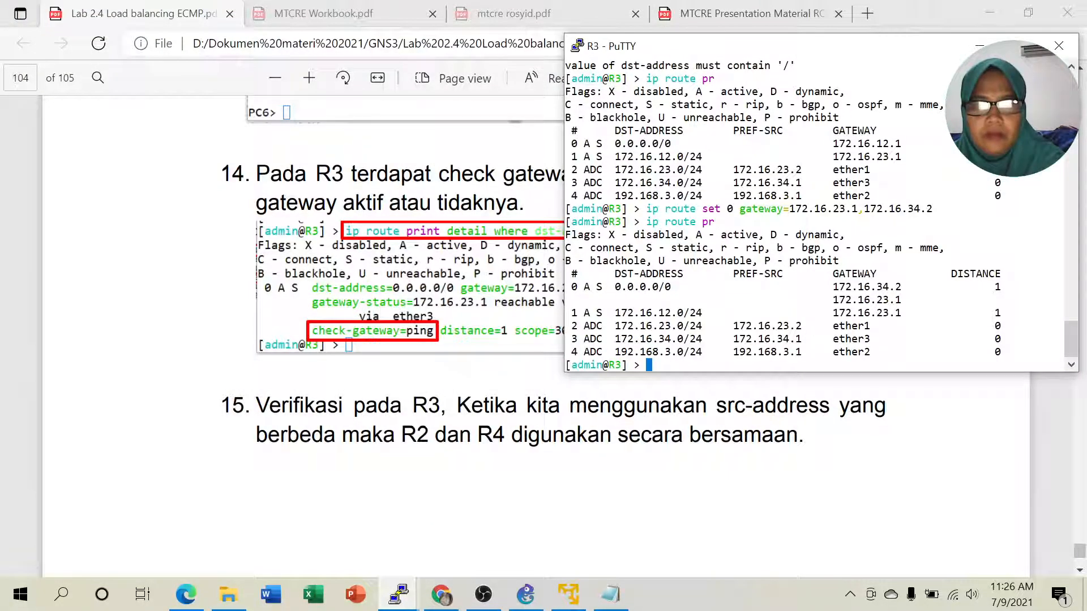